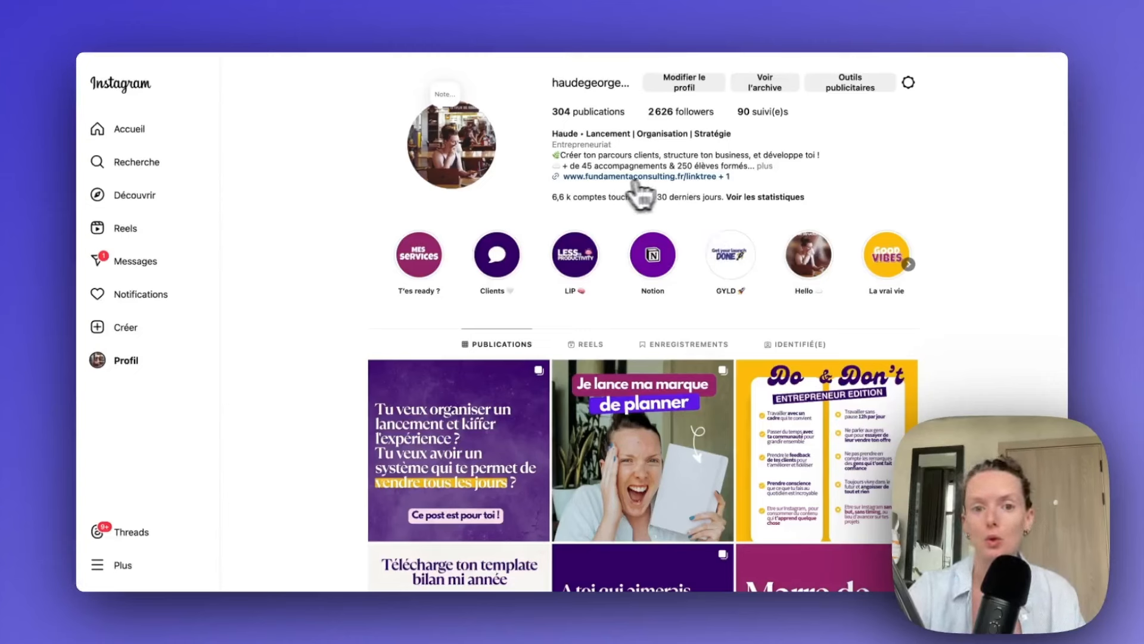
# - Open the "Tous mes liens" page from the Instagram profile and examine its offers, free resources, online programmes and coaching sections
pyautogui.click(692, 181)
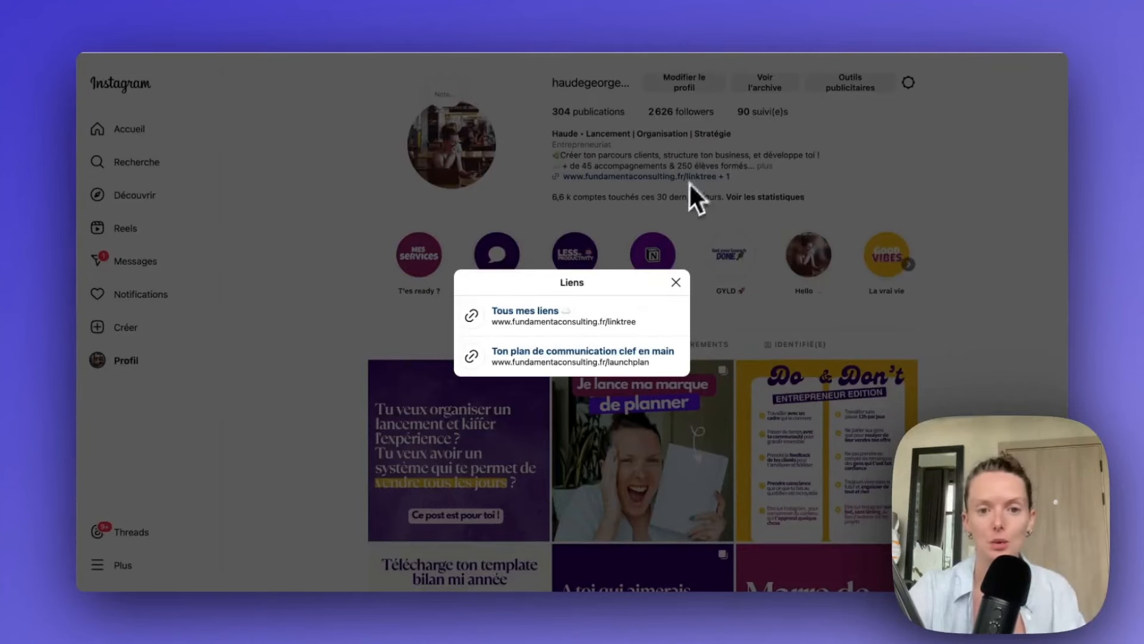
pyautogui.click(539, 323)
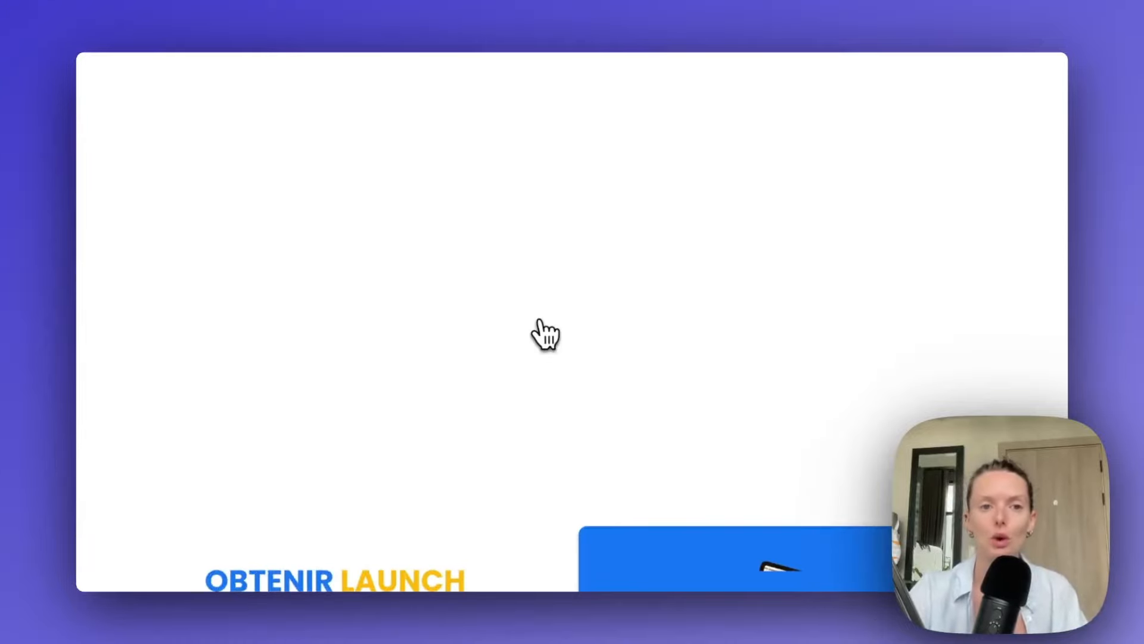
pyautogui.scroll(-5, 545, 333)
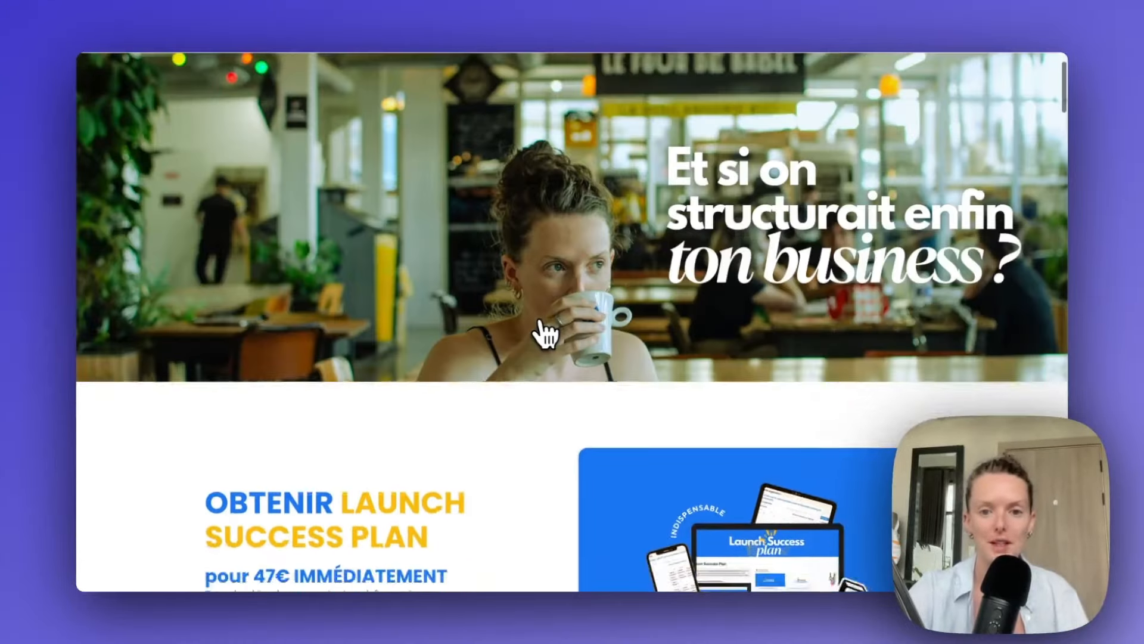
pyautogui.scroll(-10, 545, 334)
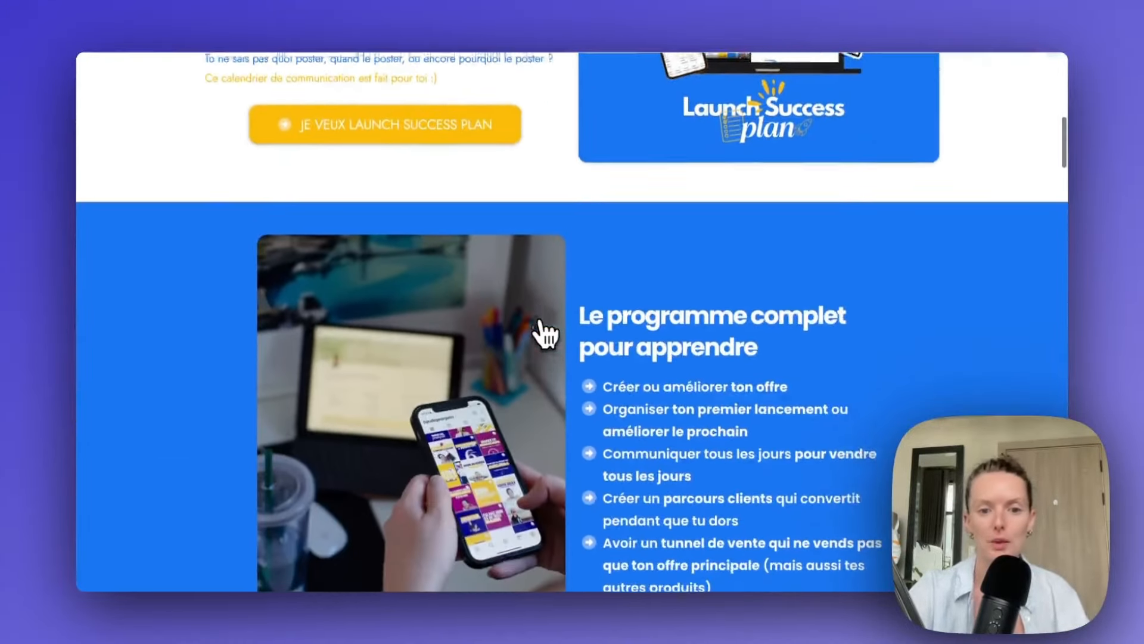
pyautogui.scroll(-10, 545, 334)
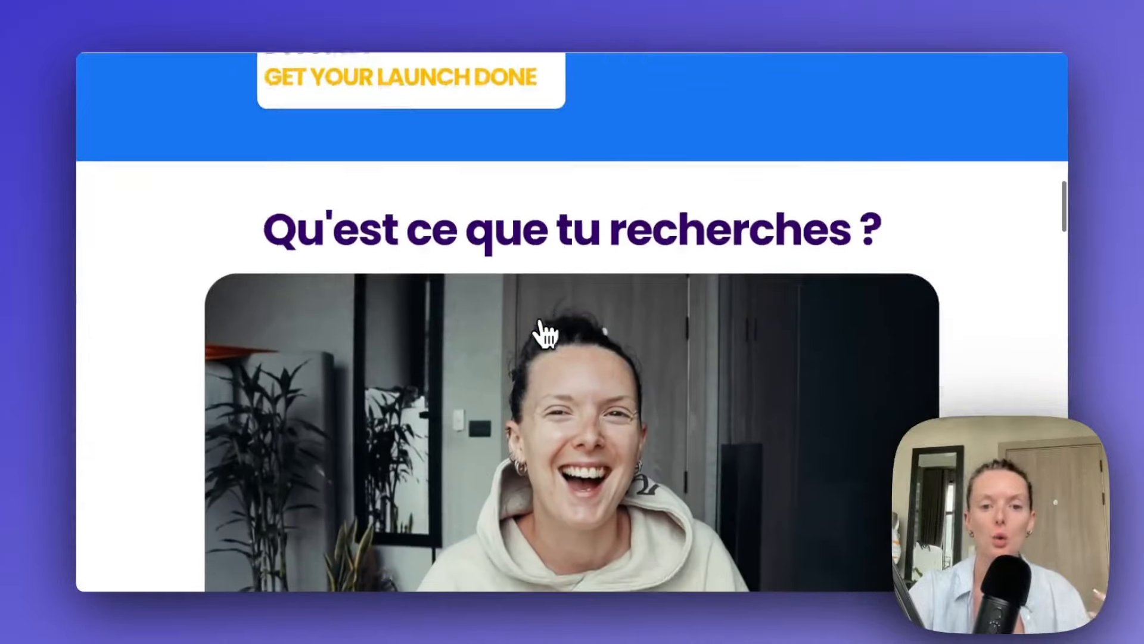
pyautogui.scroll(-4, 546, 334)
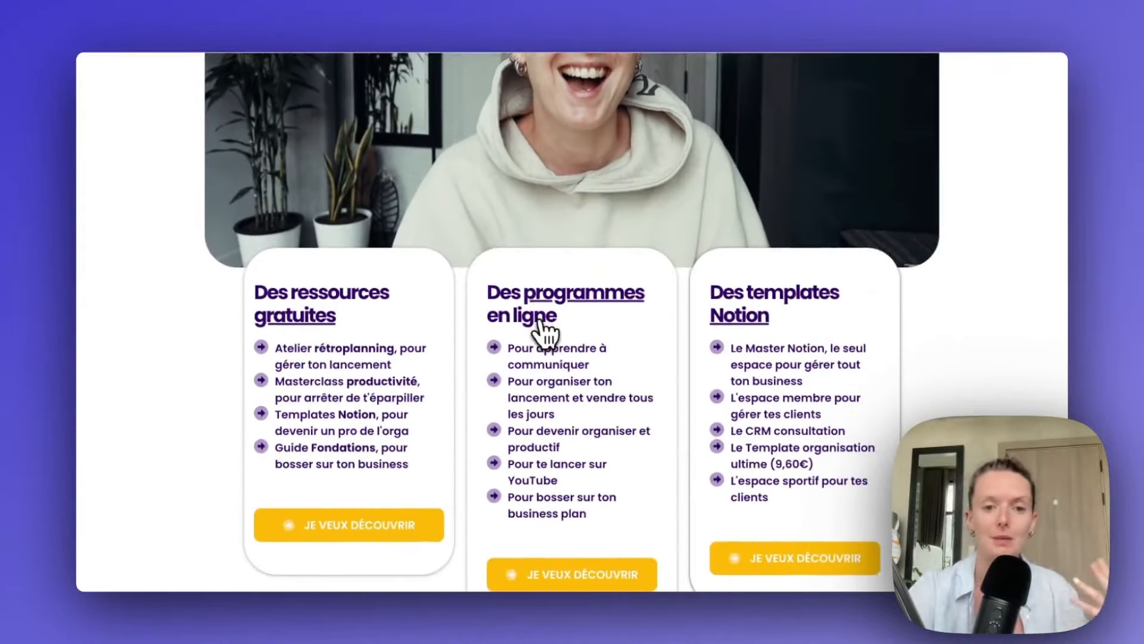
pyautogui.scroll(-11, 545, 333)
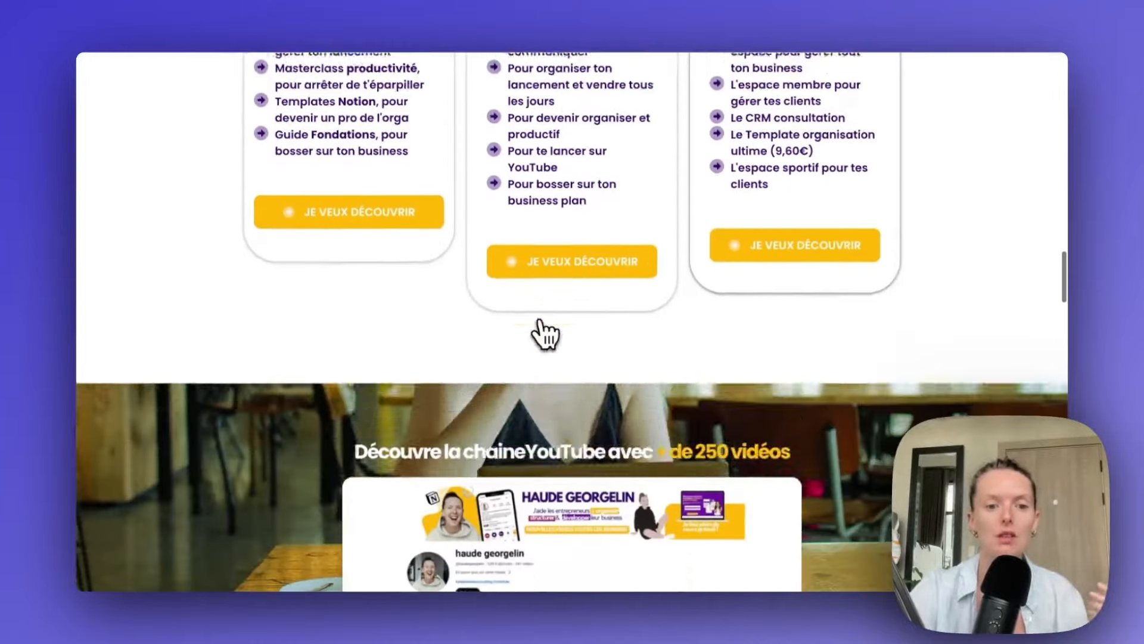
pyautogui.scroll(-4, 544, 331)
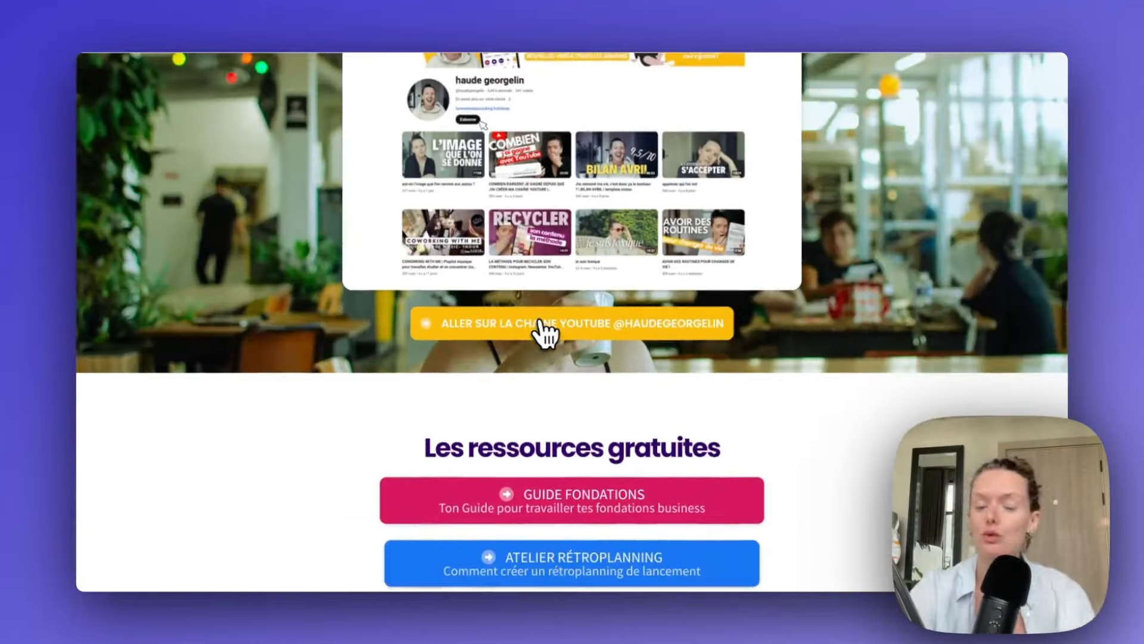
pyautogui.scroll(-2, 544, 331)
pyautogui.scroll(-10, 544, 331)
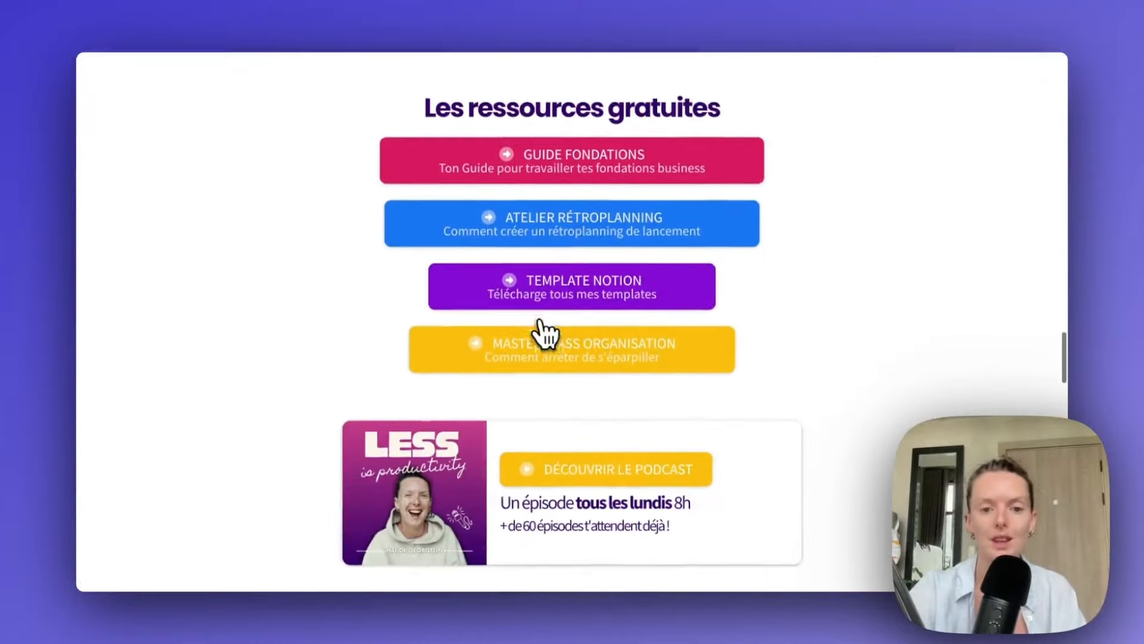
pyautogui.scroll(-10, 545, 334)
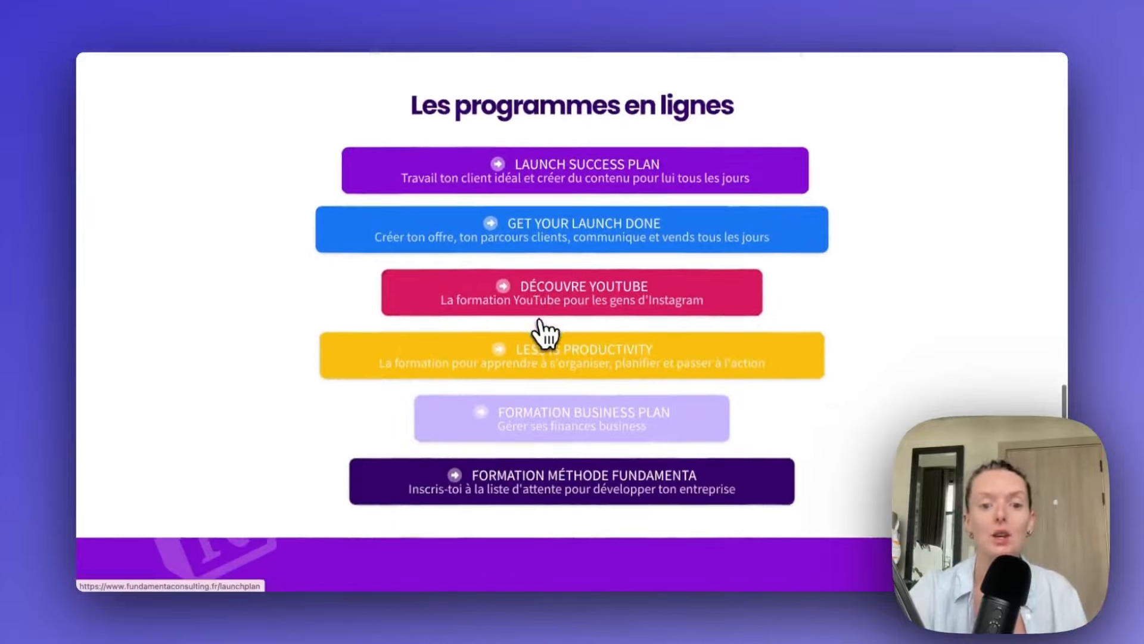
pyautogui.scroll(-10, 544, 331)
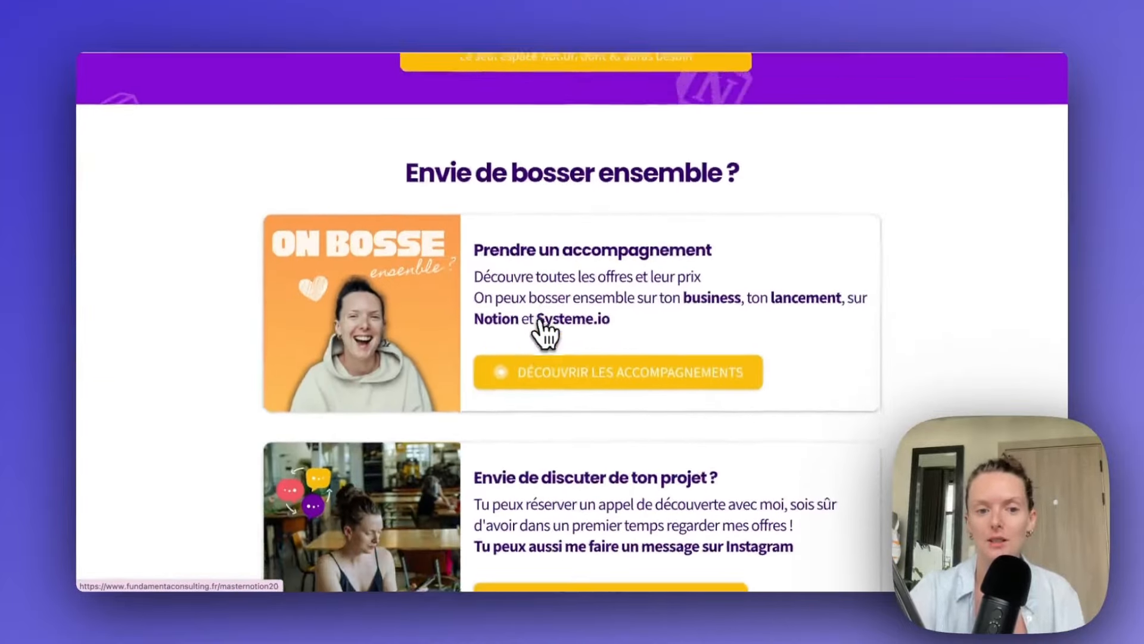
pyautogui.scroll(-7, 545, 332)
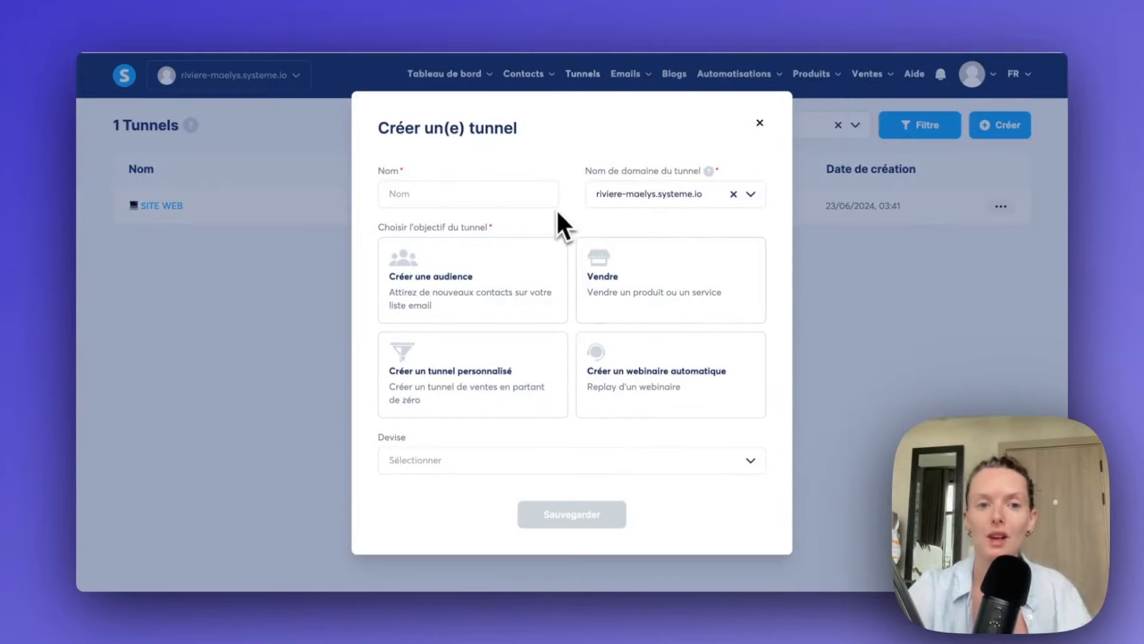
# - Start a new tunnel named Linktree and assign the owner's custom .fr domain to it
pyautogui.click(759, 124)
pyautogui.click(1002, 132)
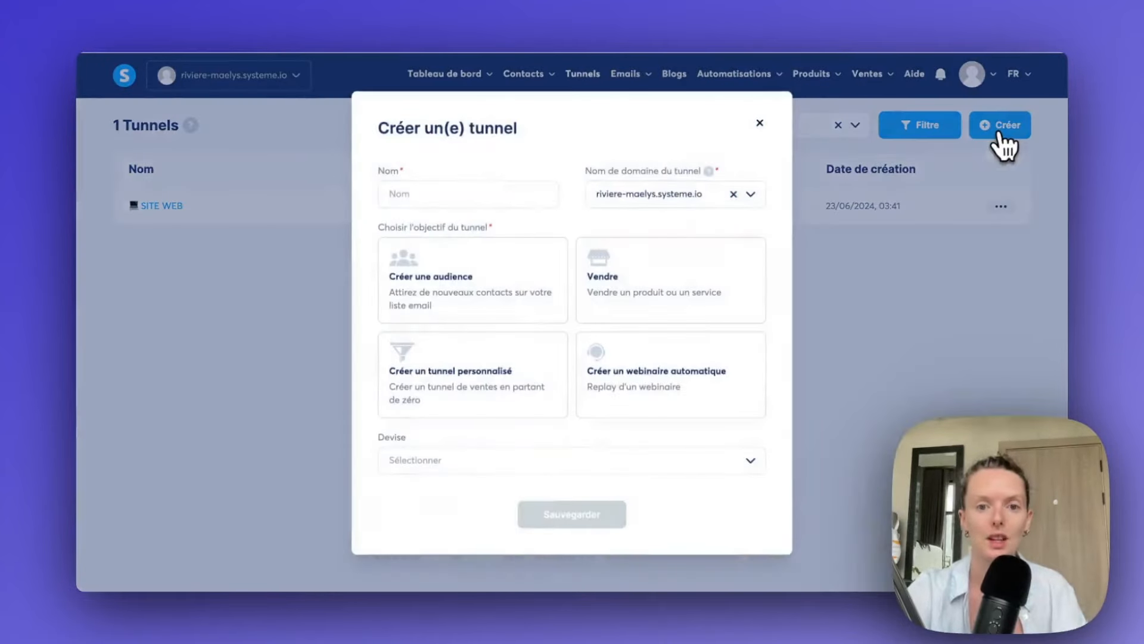
pyautogui.click(449, 200)
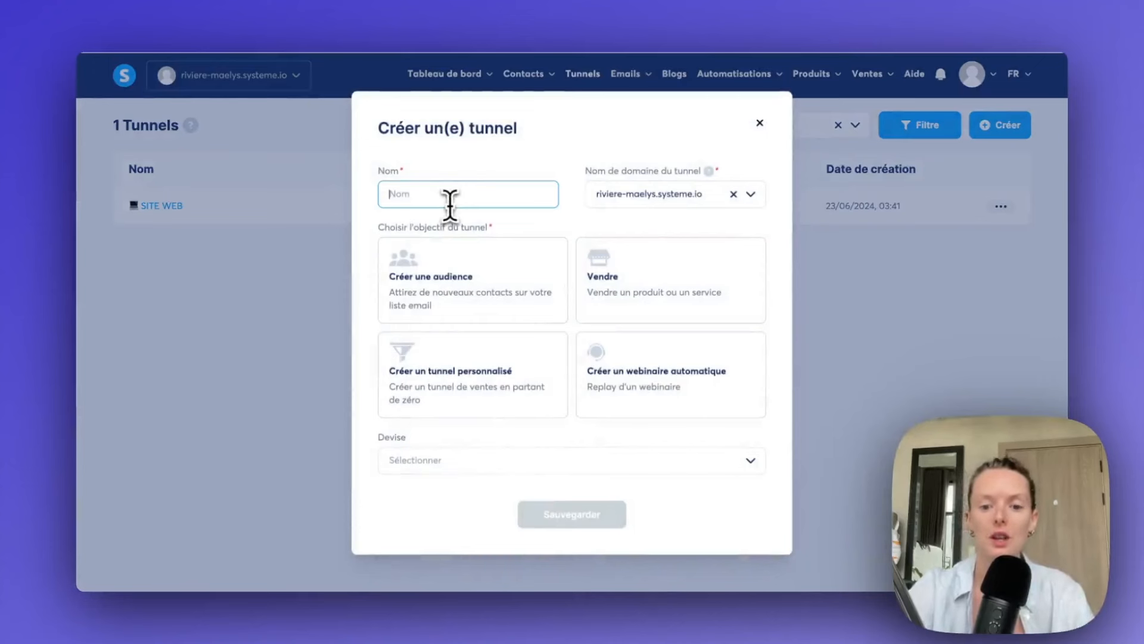
pyautogui.write('Linktree')
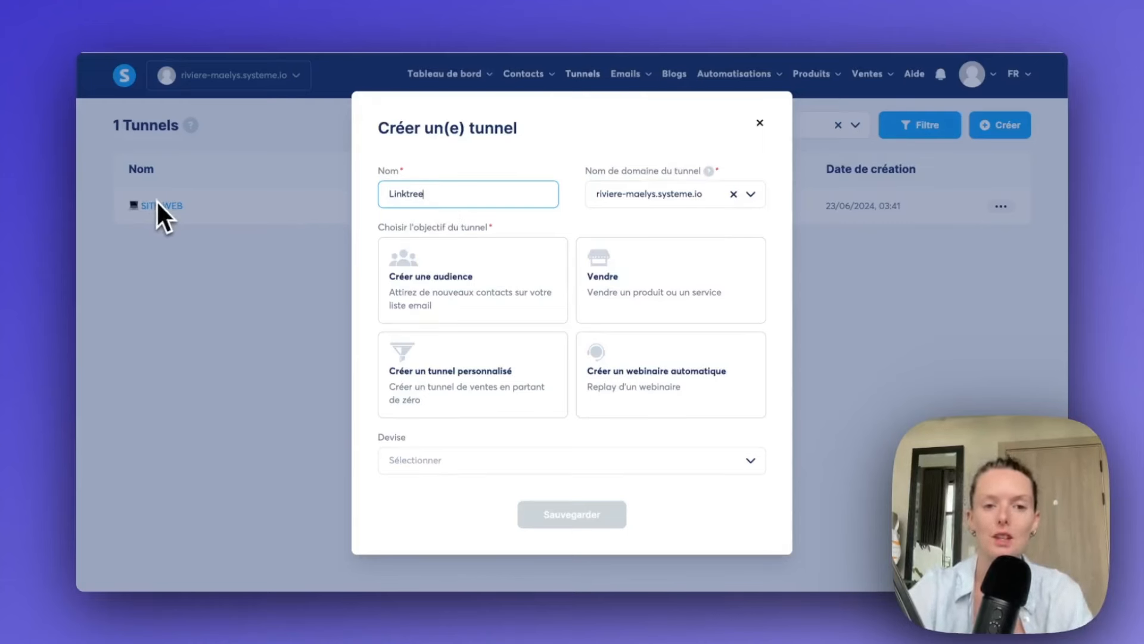
pyautogui.click(750, 195)
pyautogui.click(690, 238)
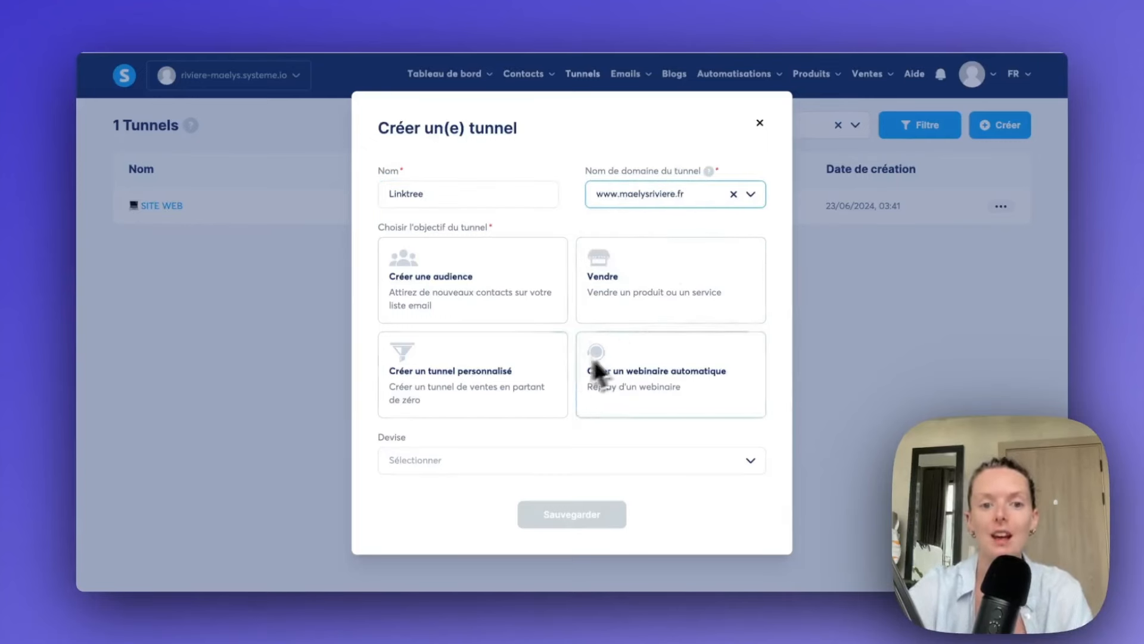
# - Set the objective to "Créer un tunnel personnalisé" with Euro as the currency, then save and open the Linktree tunnel
pyautogui.click(481, 373)
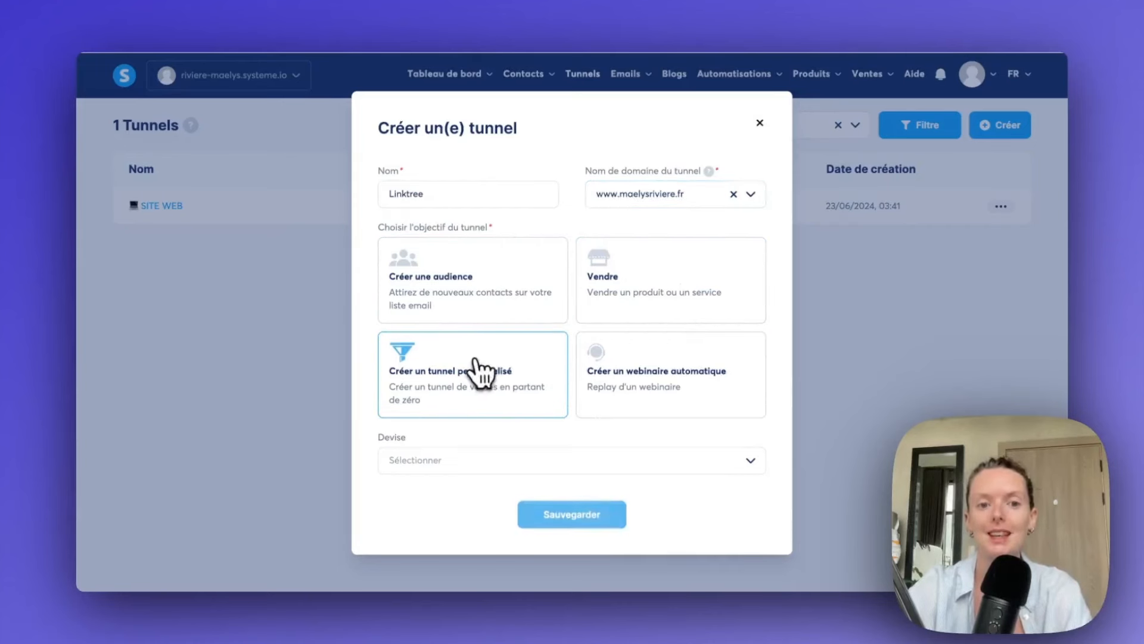
pyautogui.click(477, 299)
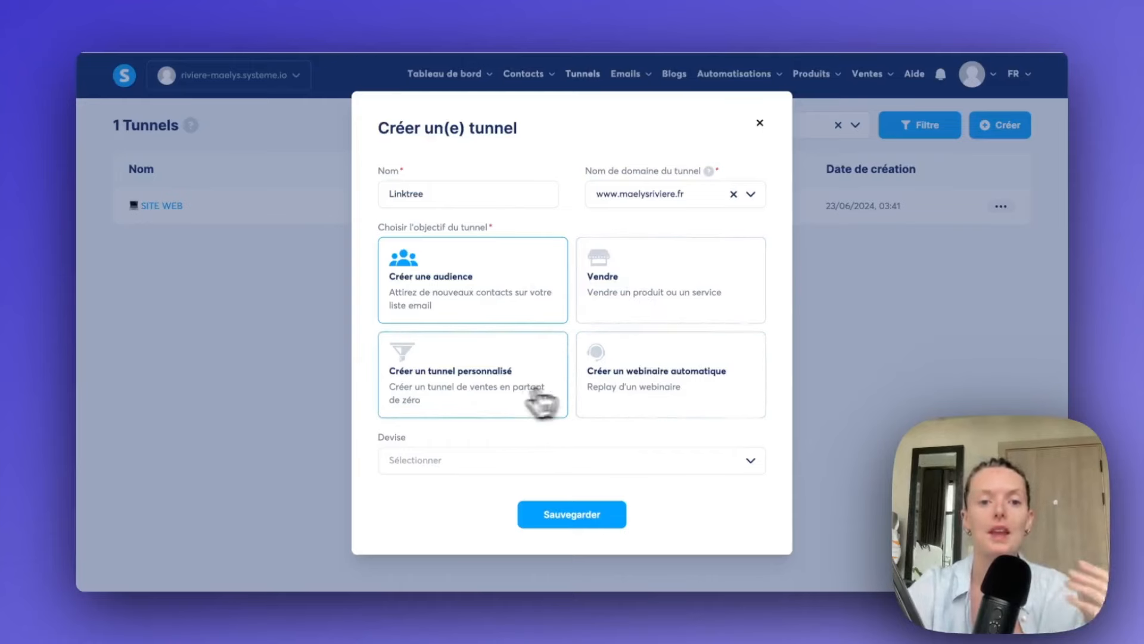
pyautogui.click(486, 391)
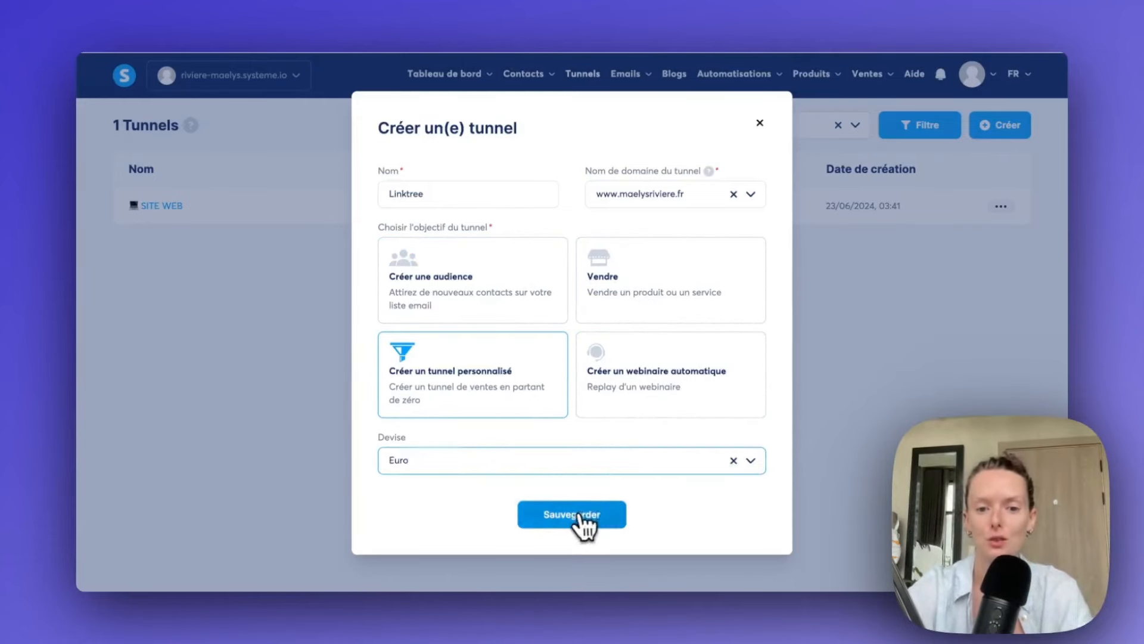
pyautogui.click(577, 517)
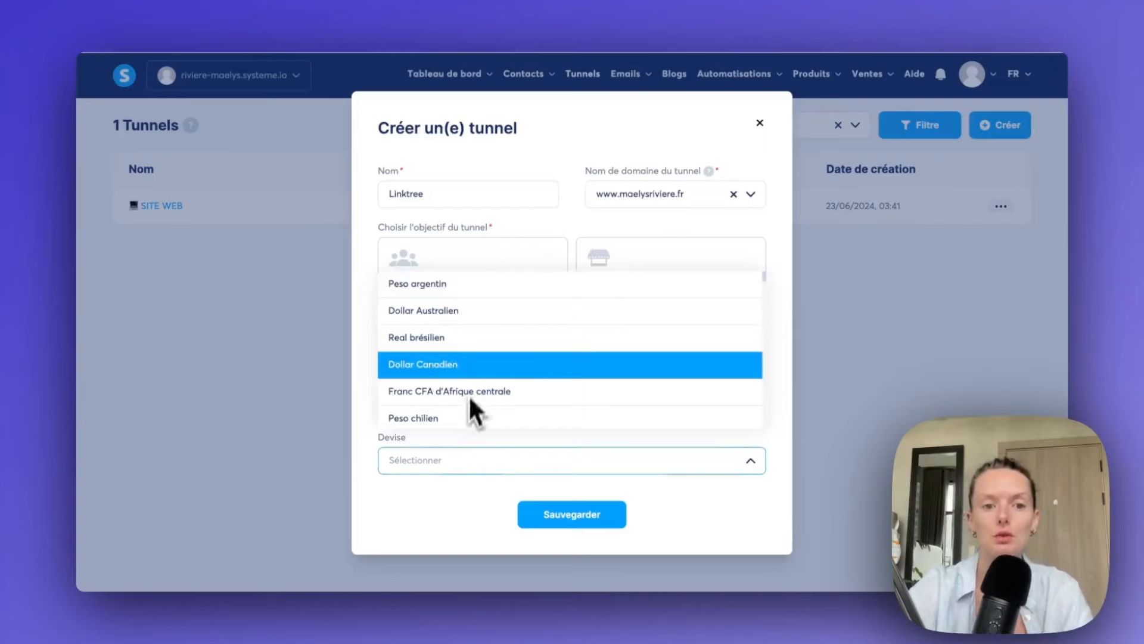
pyautogui.write('eur')
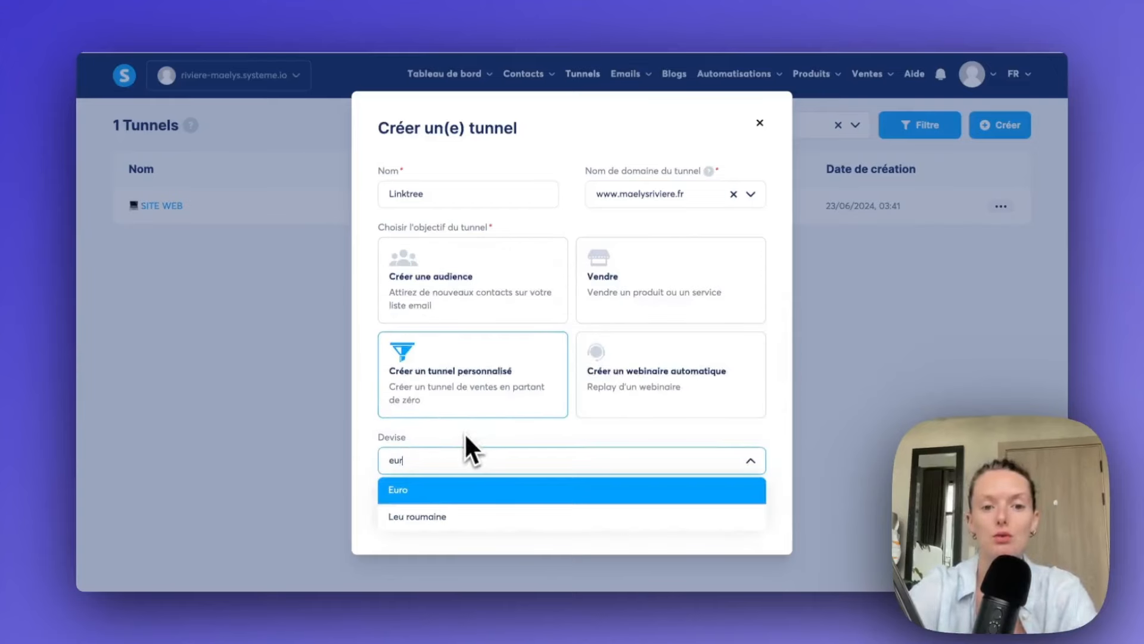
pyautogui.click(455, 489)
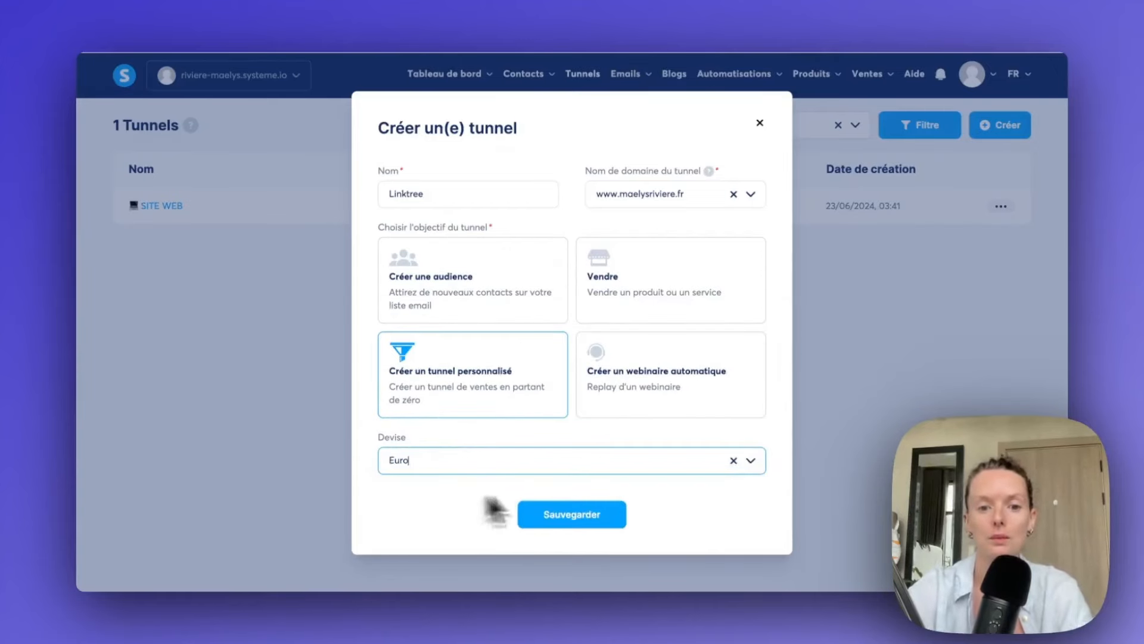
pyautogui.click(587, 523)
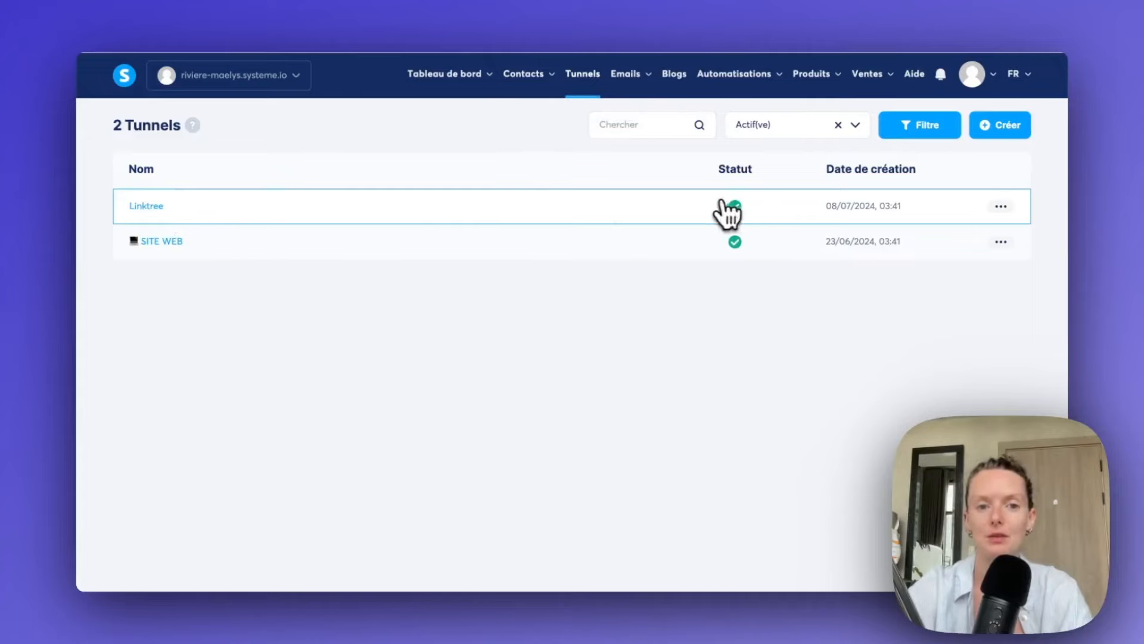
pyautogui.click(146, 208)
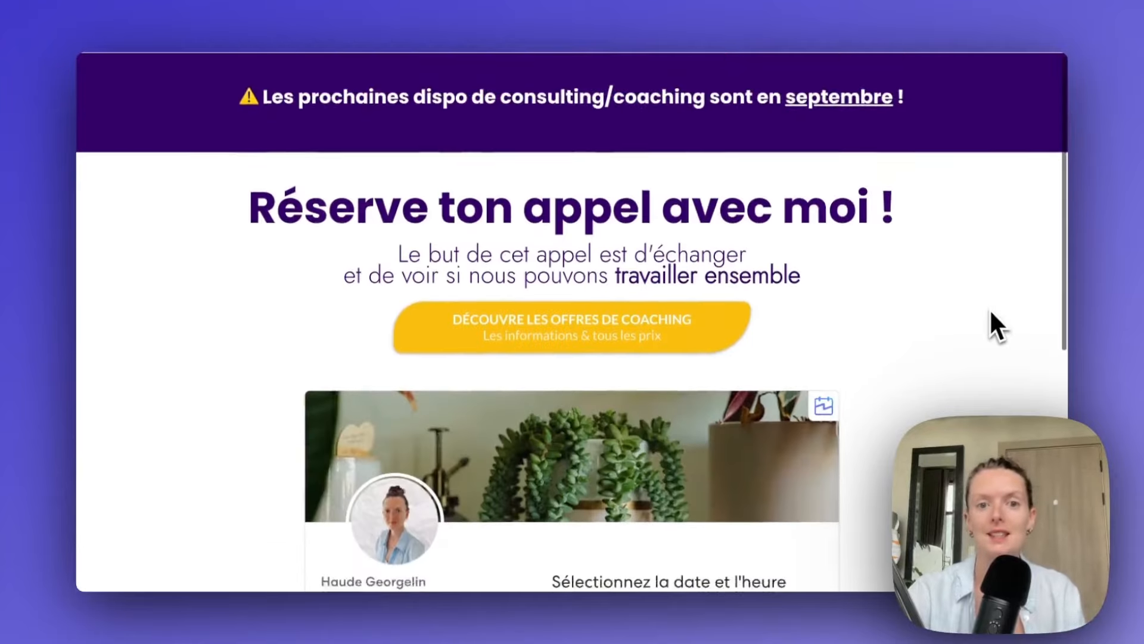
# - Examine the call-booking page, its embedded calendar and the time slots offered for 10 July 2024
pyautogui.scroll(-5, 991, 312)
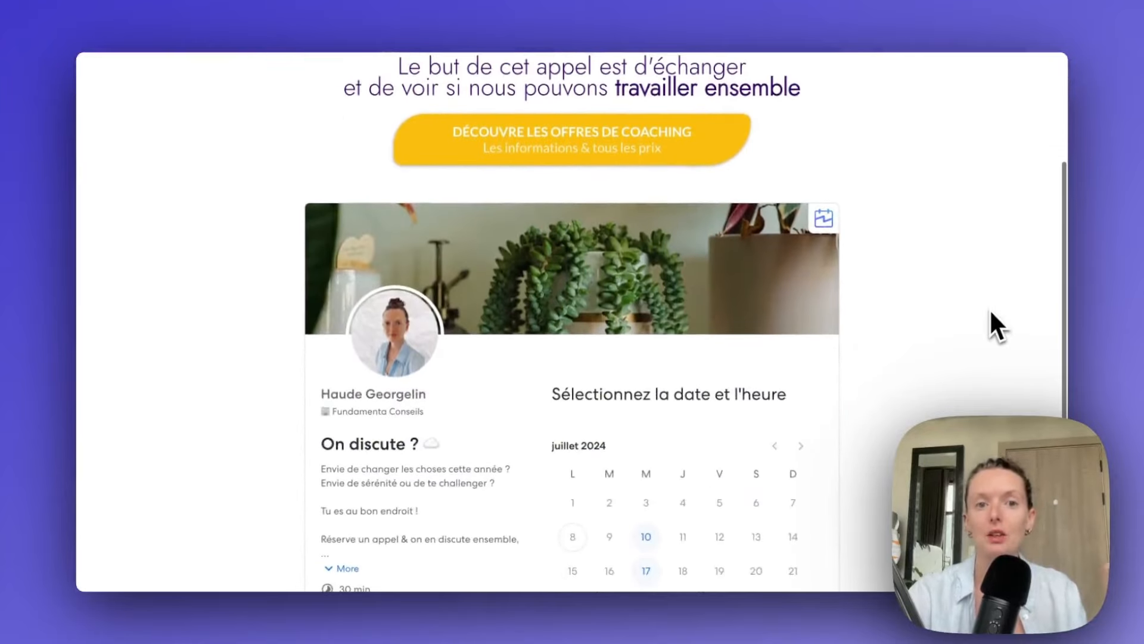
pyautogui.scroll(-4, 990, 312)
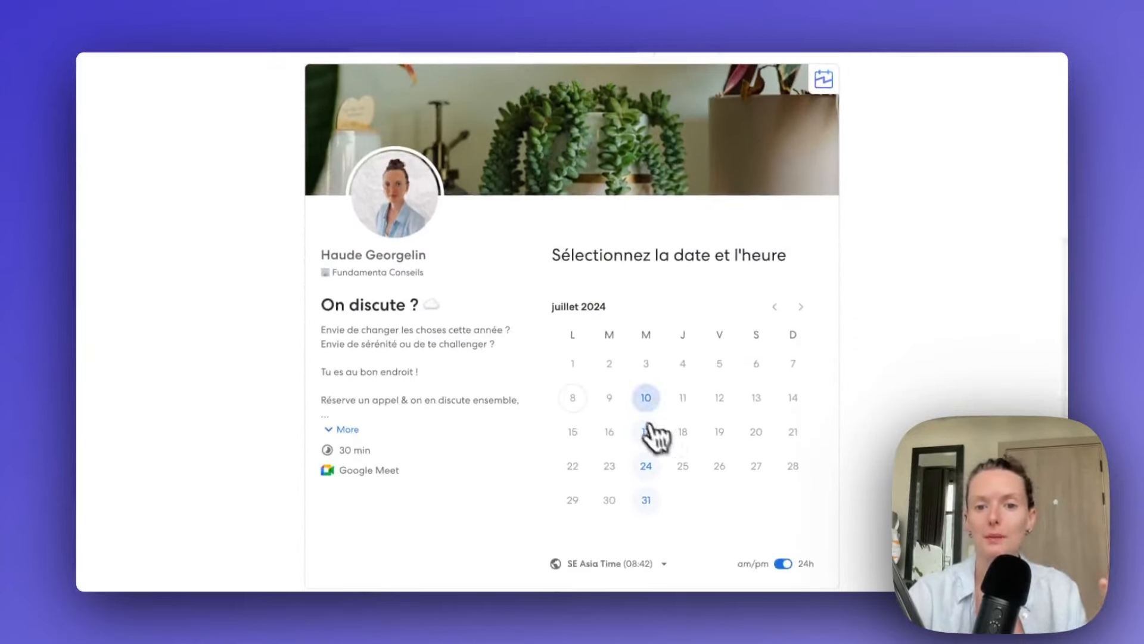
pyautogui.click(647, 401)
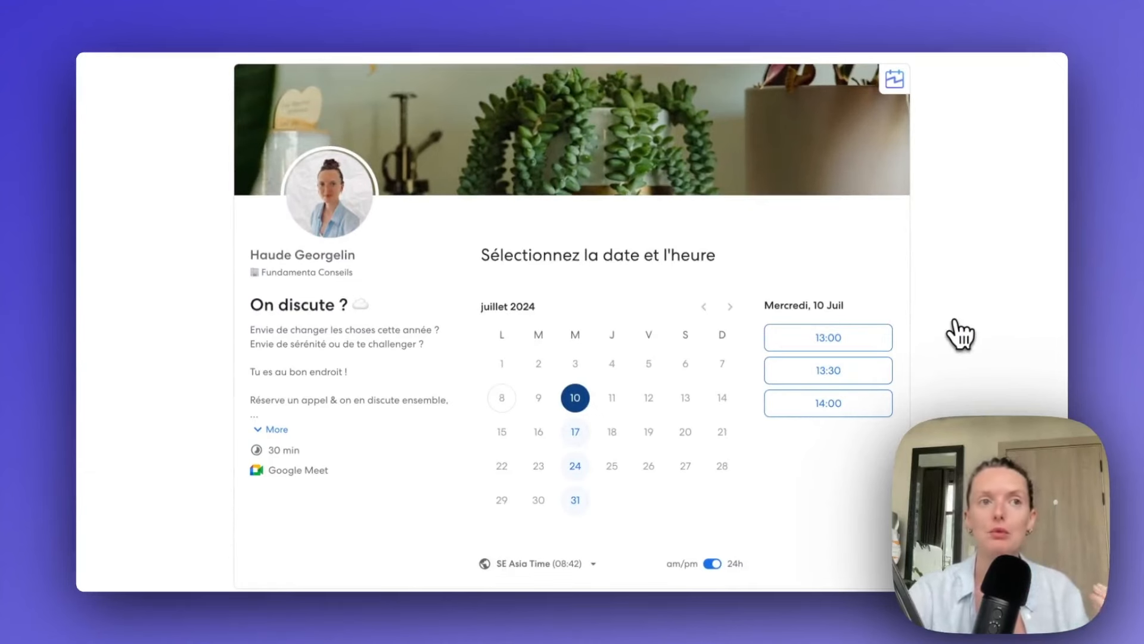
pyautogui.scroll(4, 959, 333)
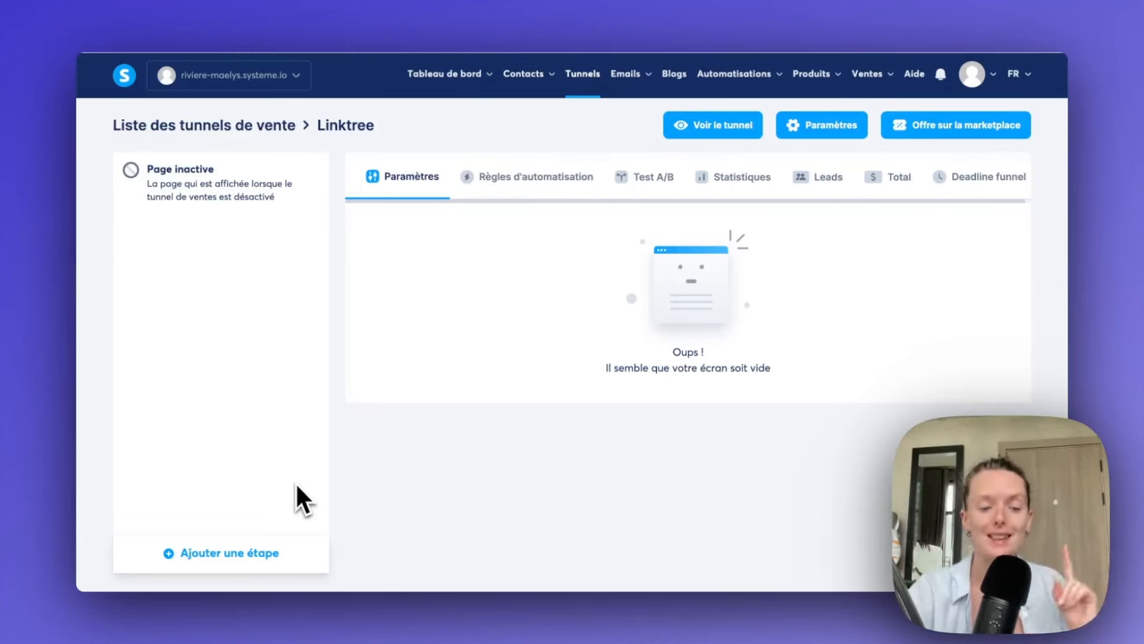
# - Add a step named Linktree of type "Page de contact" to the tunnel
pyautogui.click(261, 556)
pyautogui.click(460, 303)
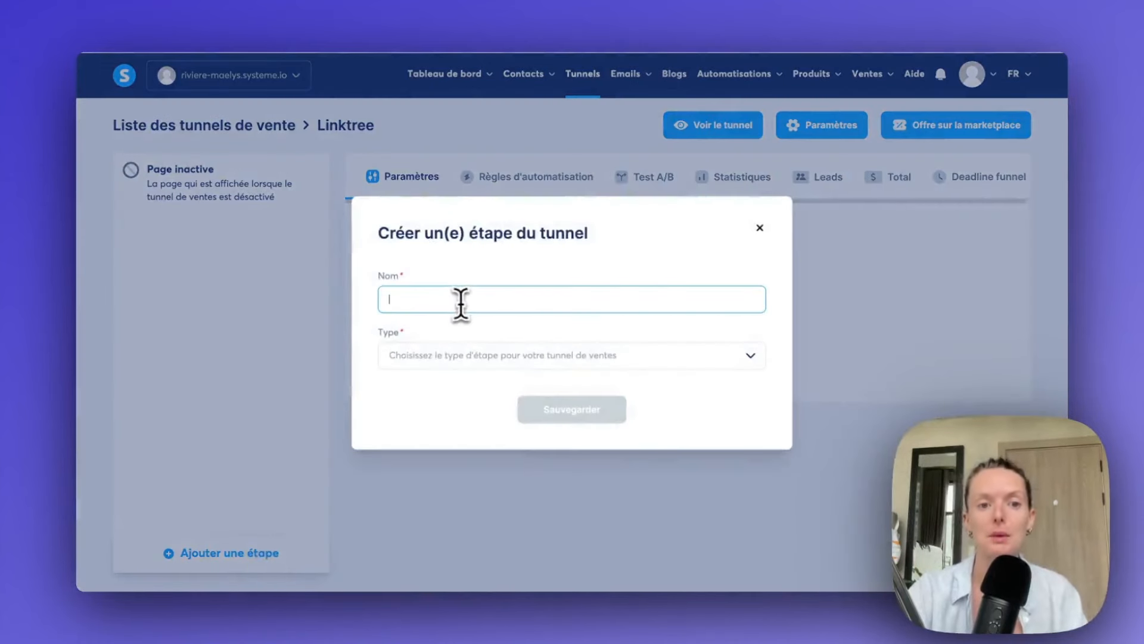
pyautogui.write('Linktree')
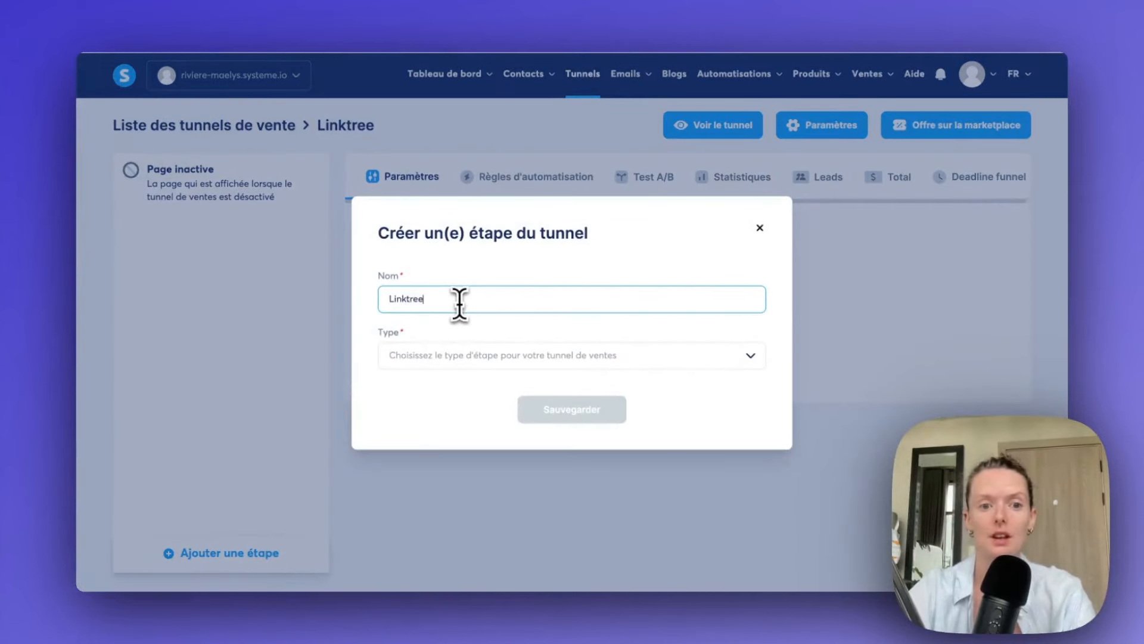
pyautogui.click(515, 356)
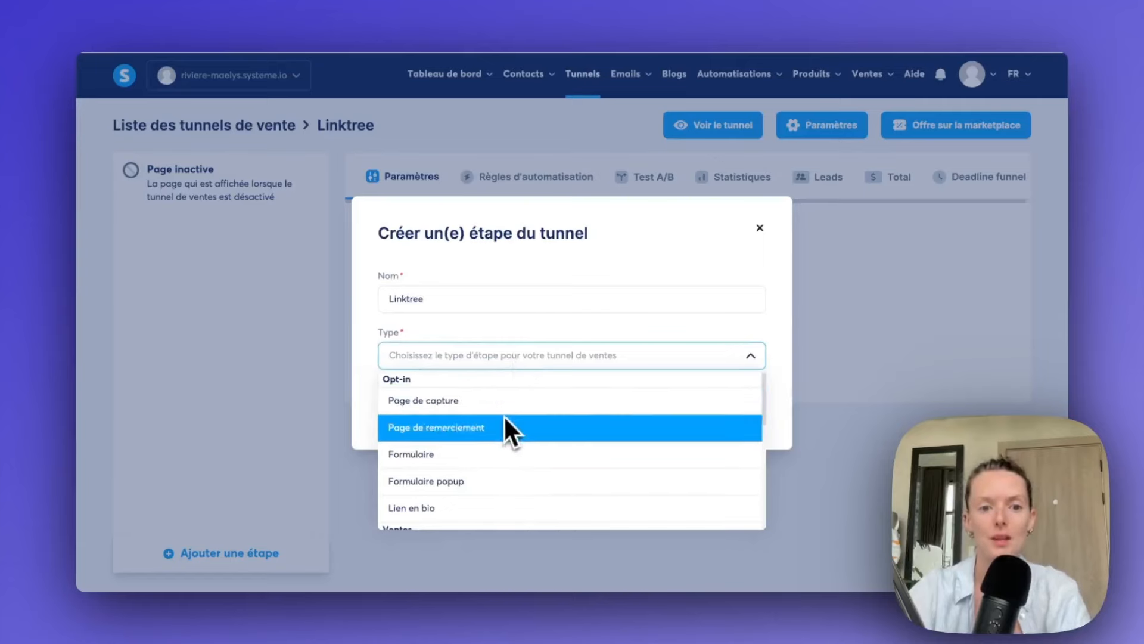
pyautogui.scroll(-2, 503, 457)
pyautogui.scroll(-4, 503, 460)
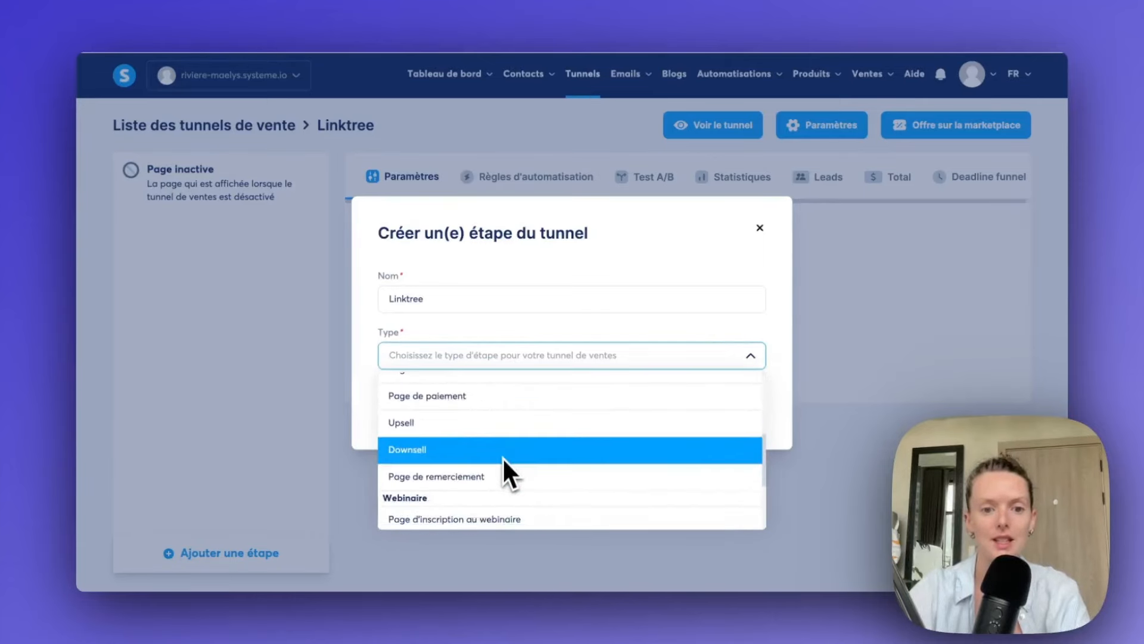
pyautogui.click(496, 514)
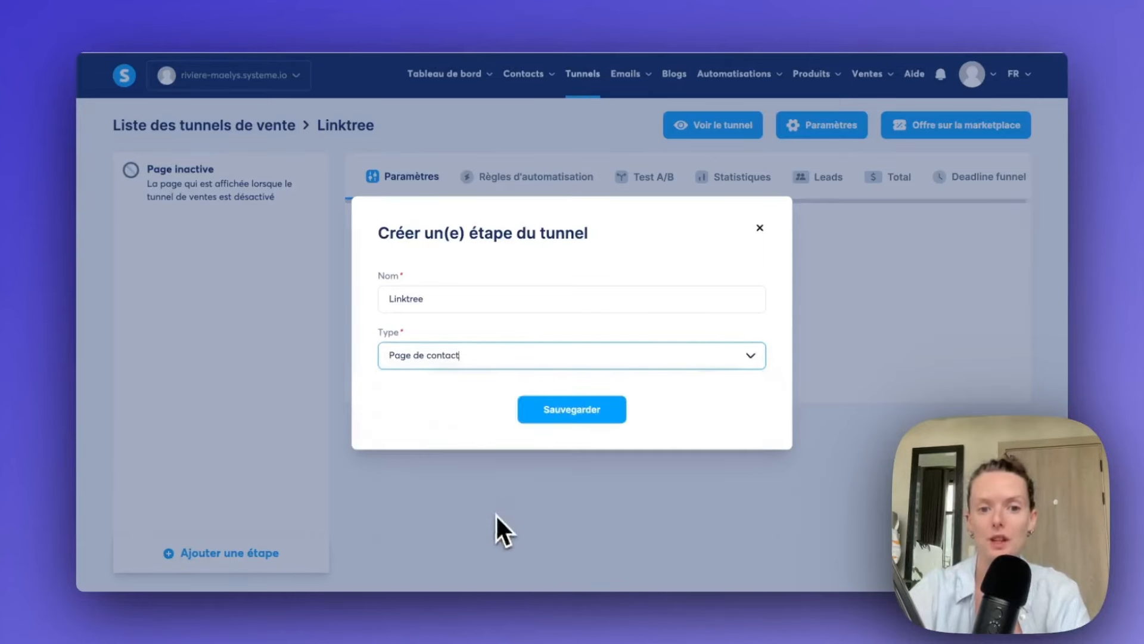
pyautogui.click(556, 416)
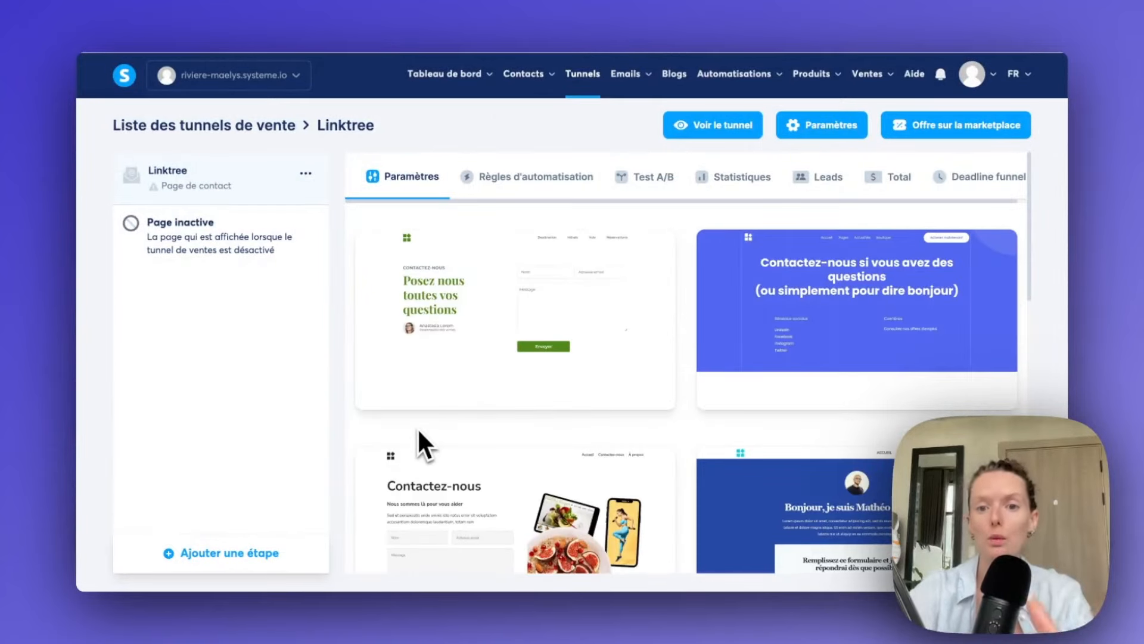
# - Preview the "Contactez notre équipe" contact page template and select it for the Linktree step
pyautogui.scroll(-2, 524, 421)
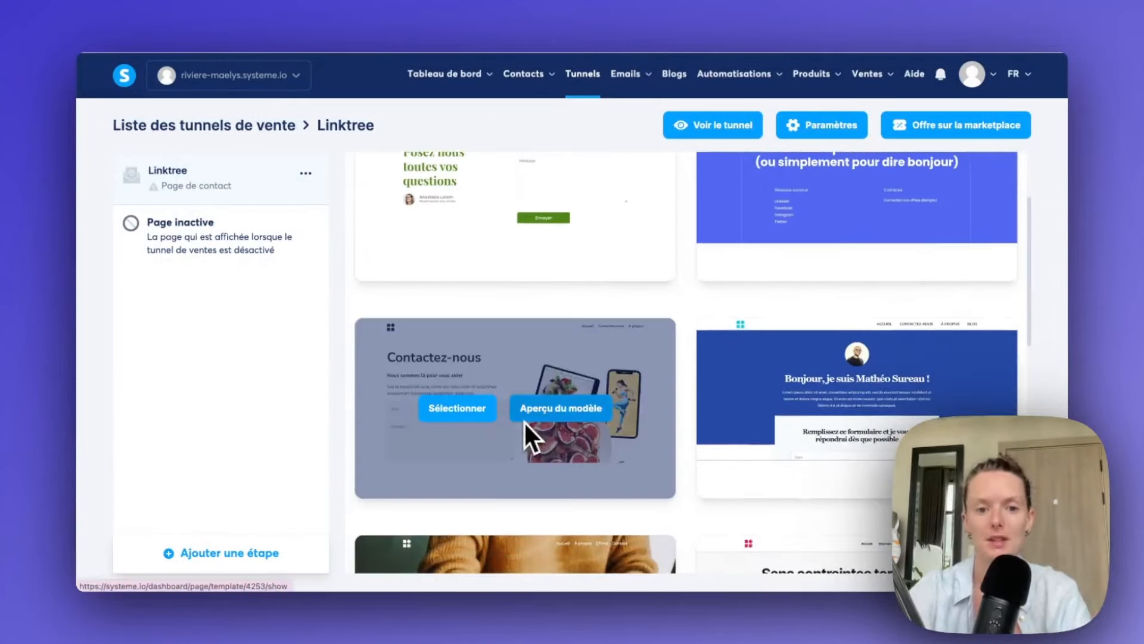
pyautogui.scroll(-5, 695, 501)
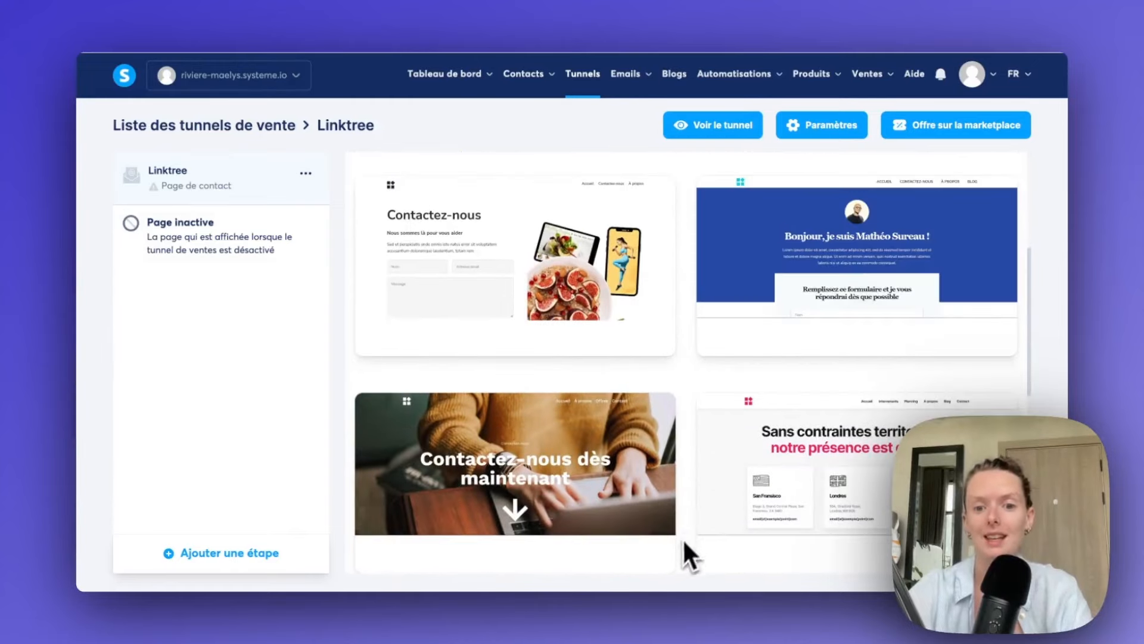
pyautogui.scroll(-5, 683, 552)
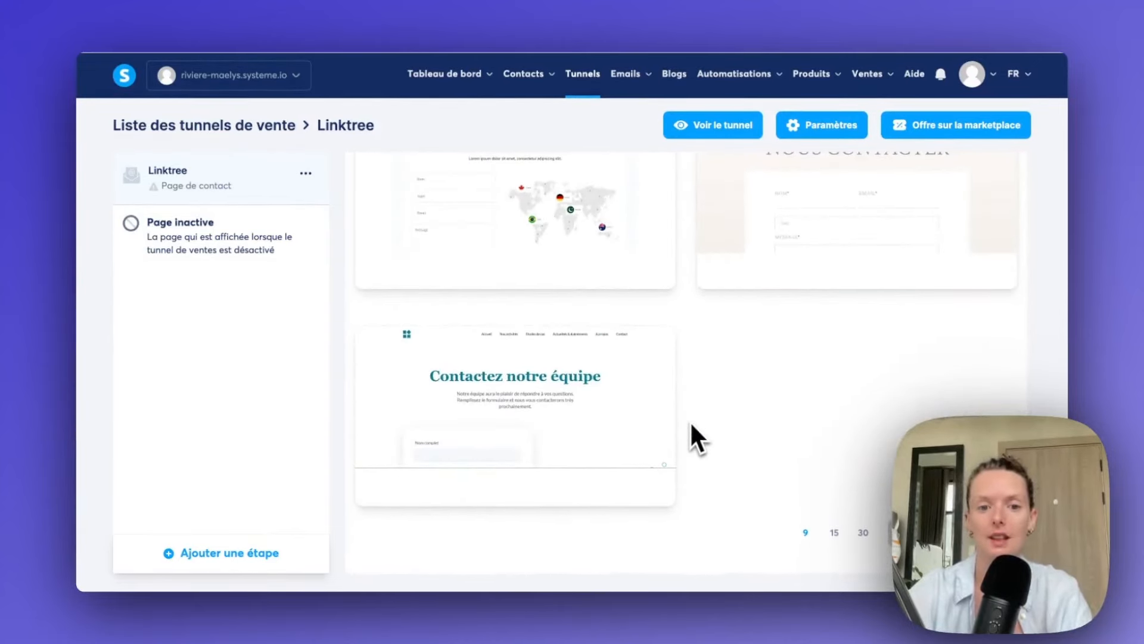
pyautogui.moveTo(497, 398)
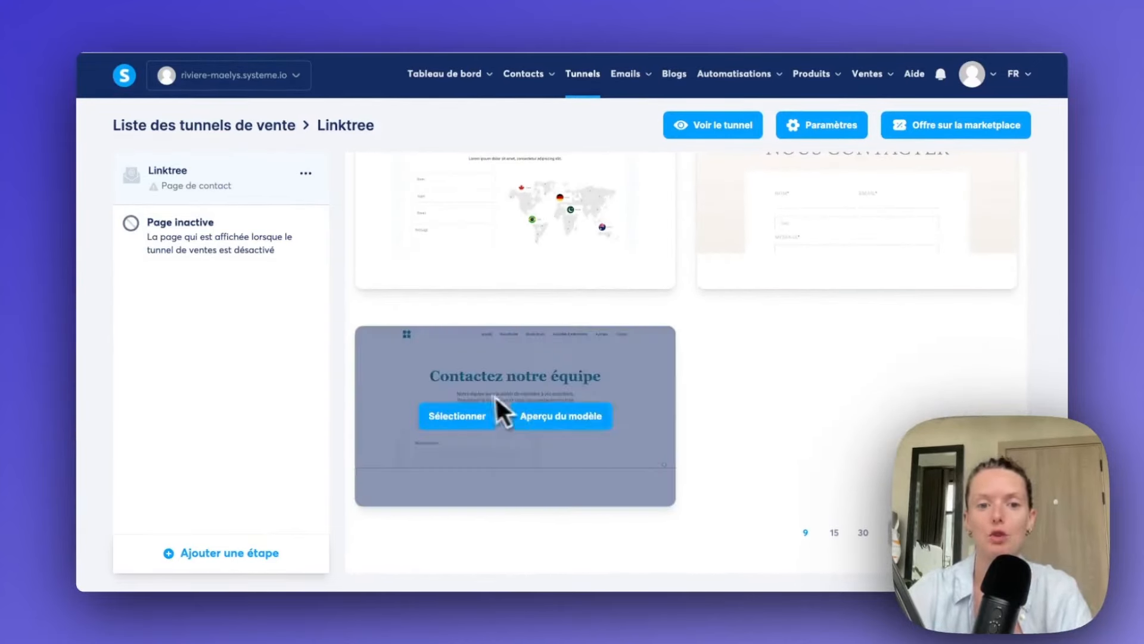
pyautogui.click(543, 418)
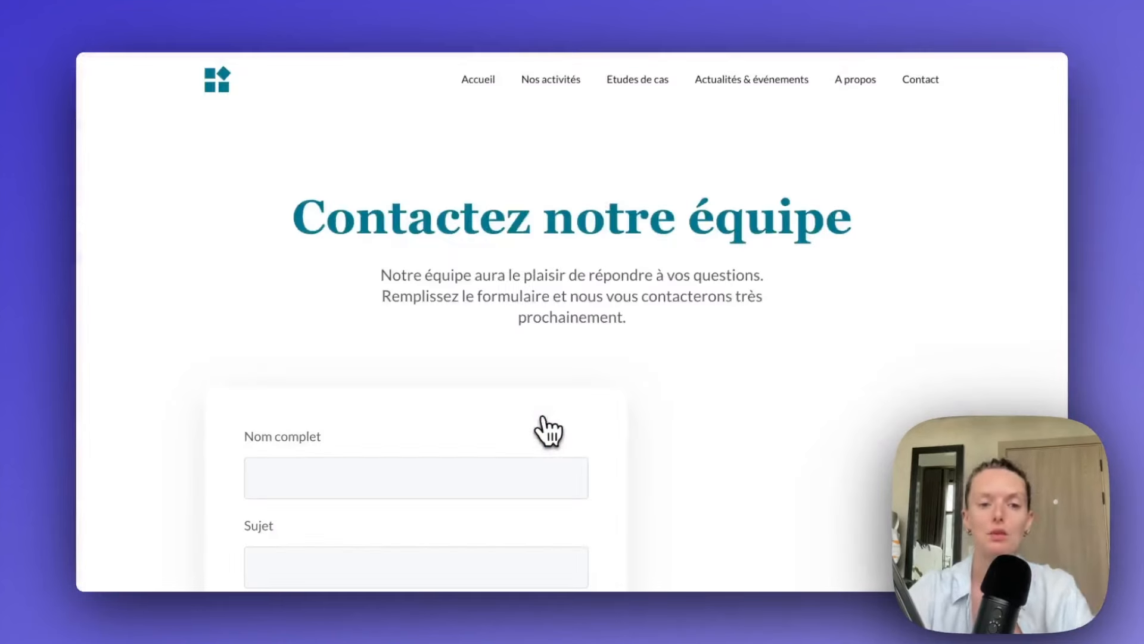
pyautogui.scroll(-10, 547, 430)
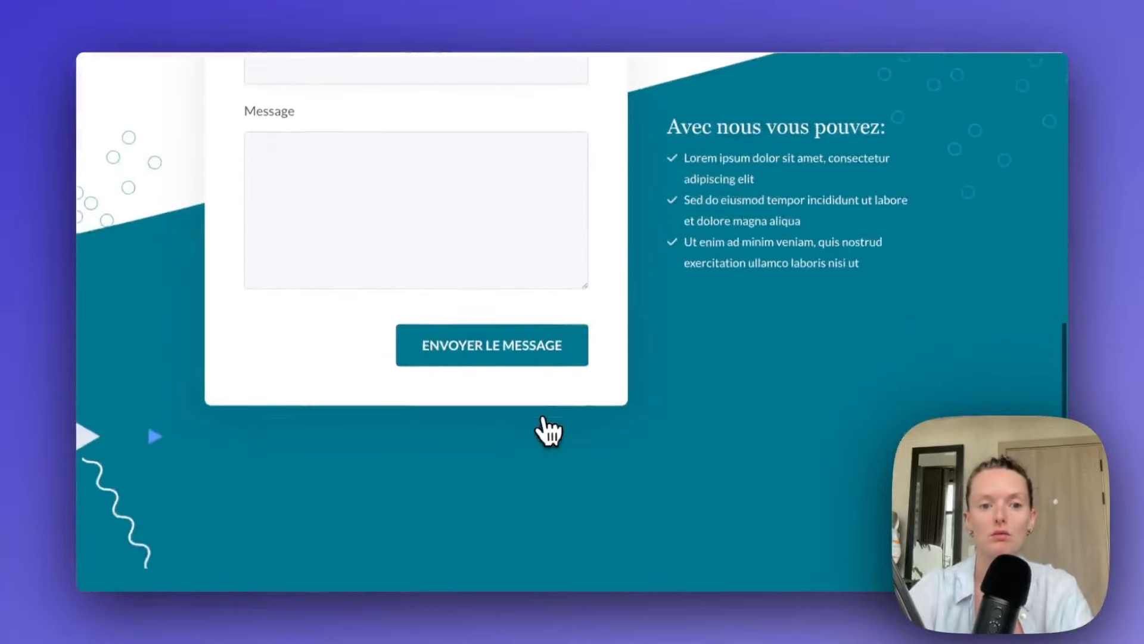
pyautogui.scroll(7, 547, 430)
pyautogui.scroll(3, 542, 417)
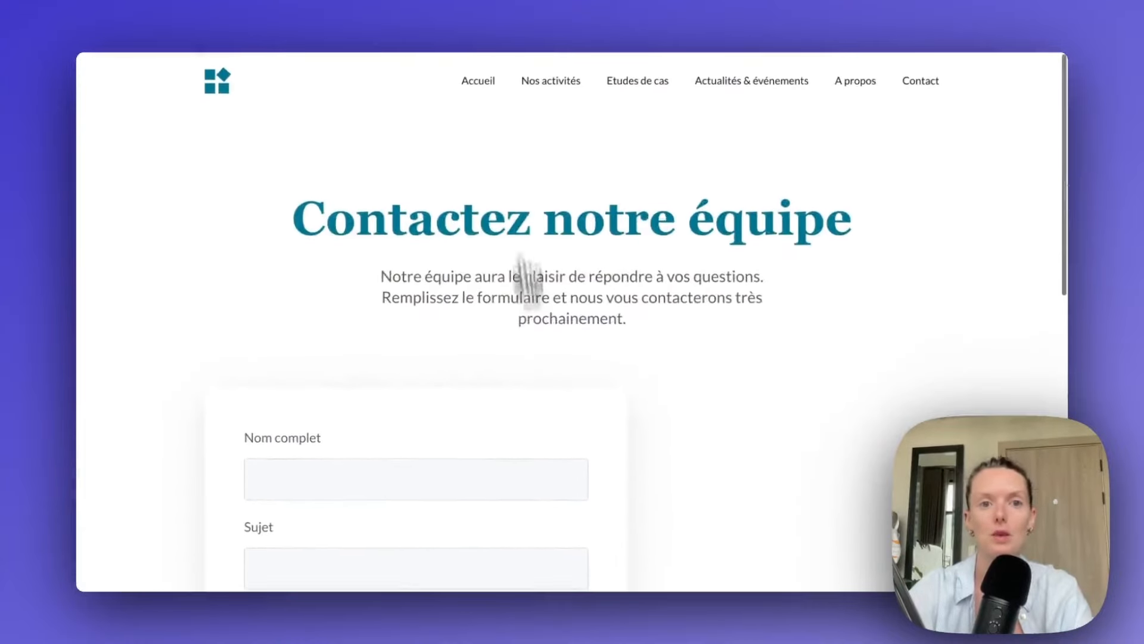
pyautogui.click(428, 3)
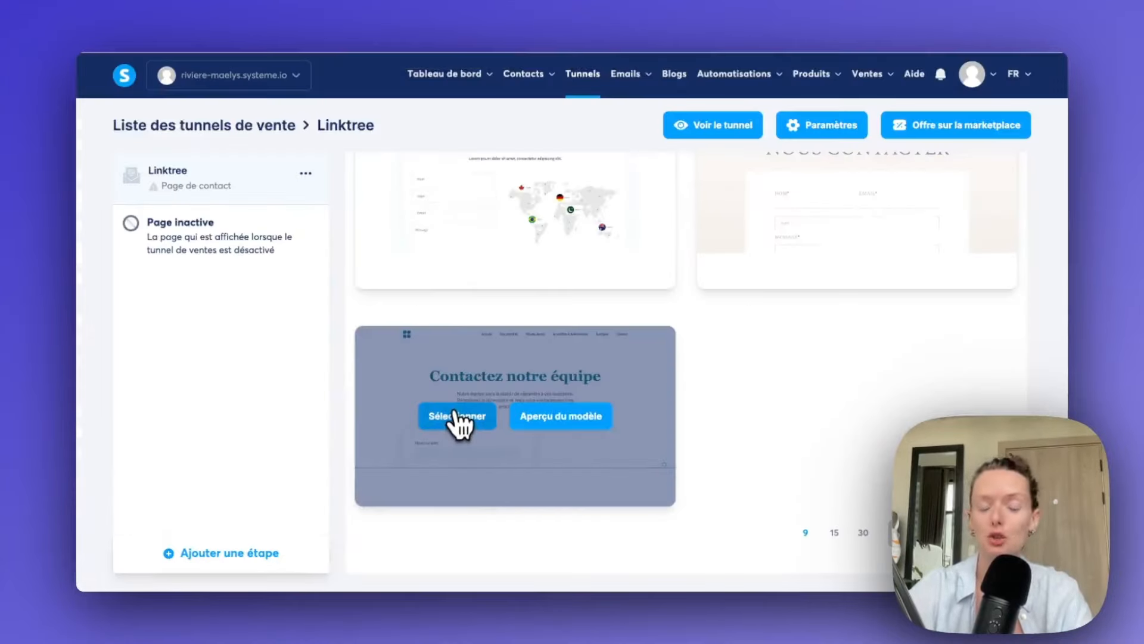
pyautogui.click(456, 415)
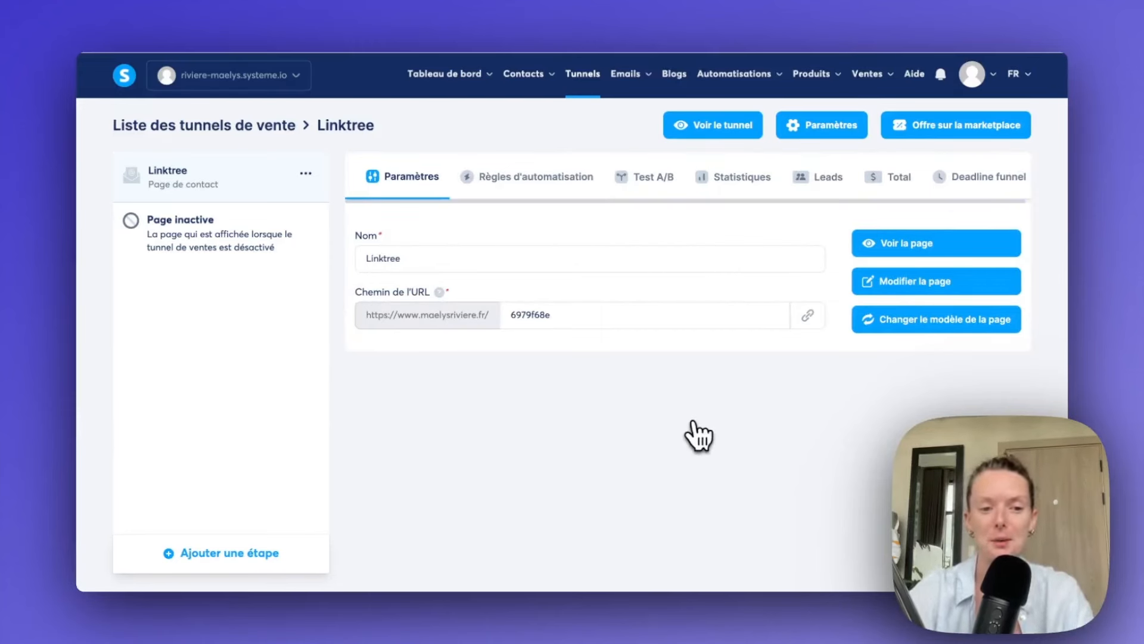
# - Add a step named Test of type "Lien en bio" to the tunnel
pyautogui.click(253, 553)
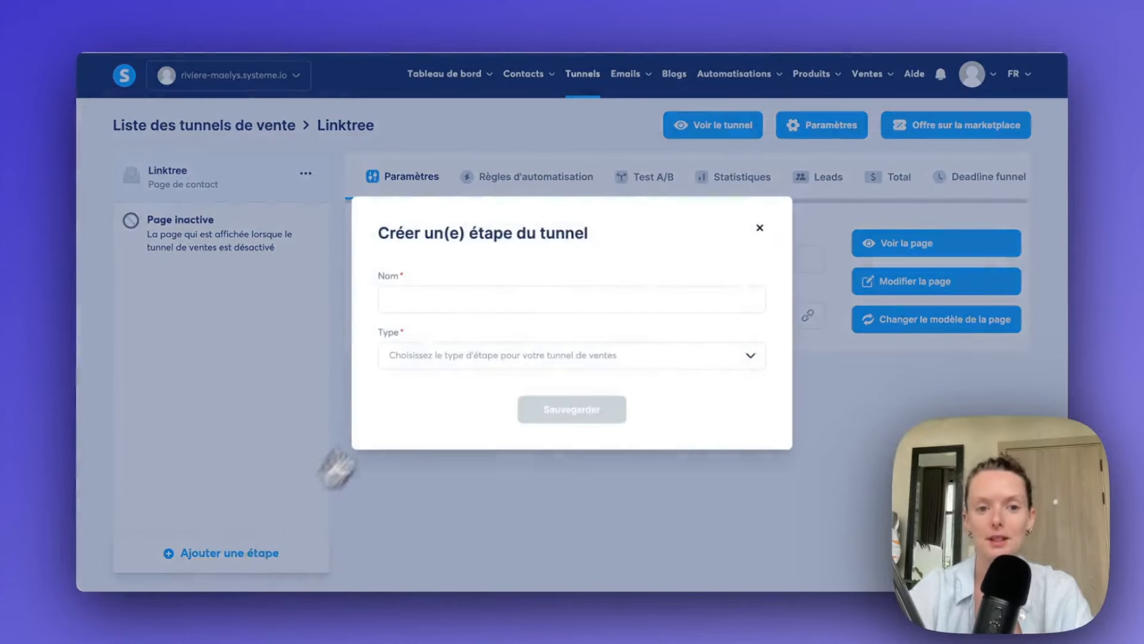
pyautogui.click(445, 307)
pyautogui.write('Te')
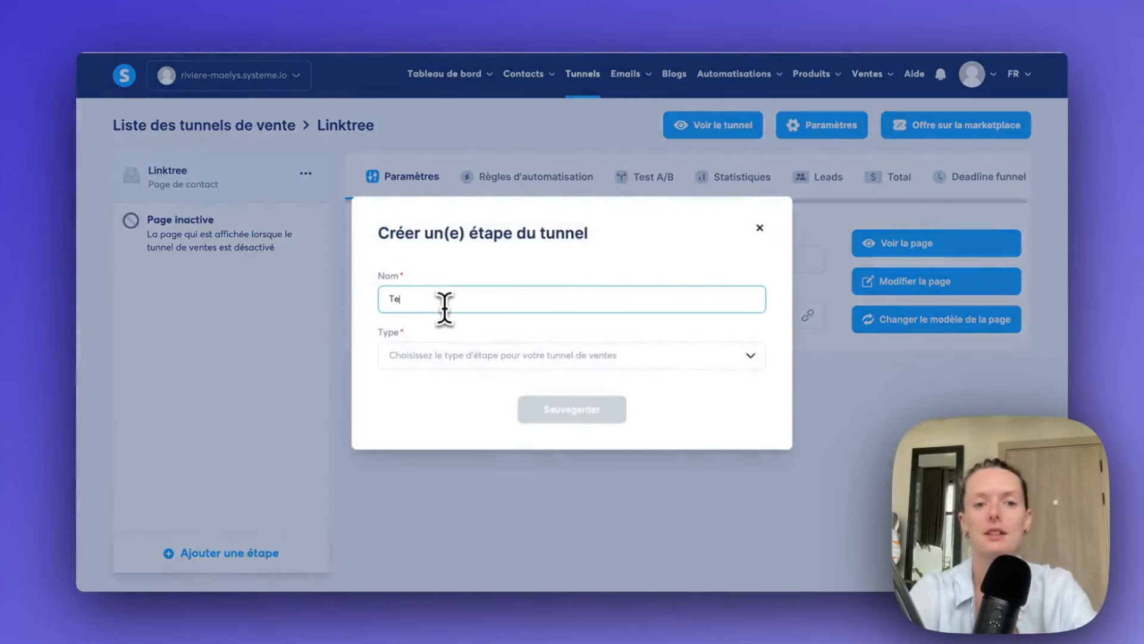
pyautogui.write('st')
pyautogui.click(495, 356)
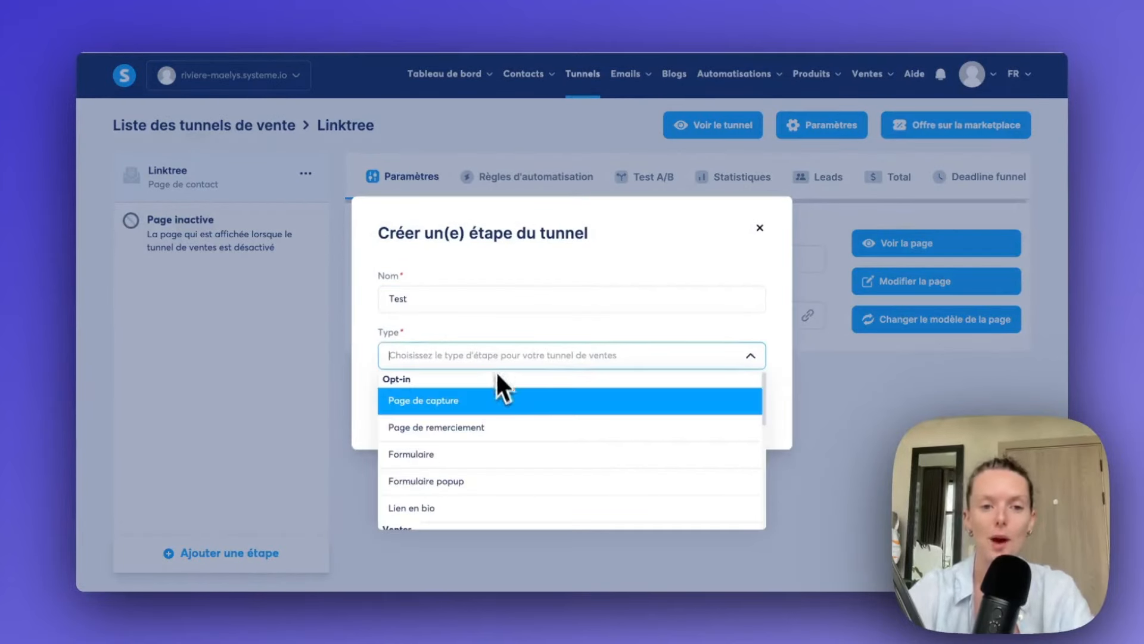
pyautogui.scroll(-1, 498, 412)
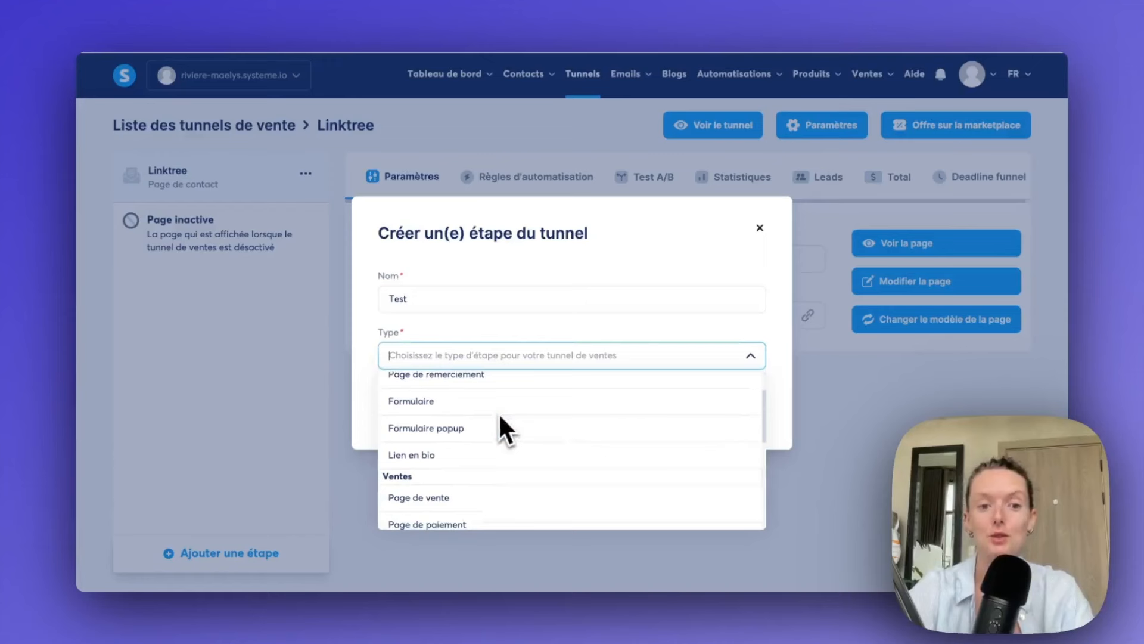
pyautogui.click(438, 460)
pyautogui.click(573, 412)
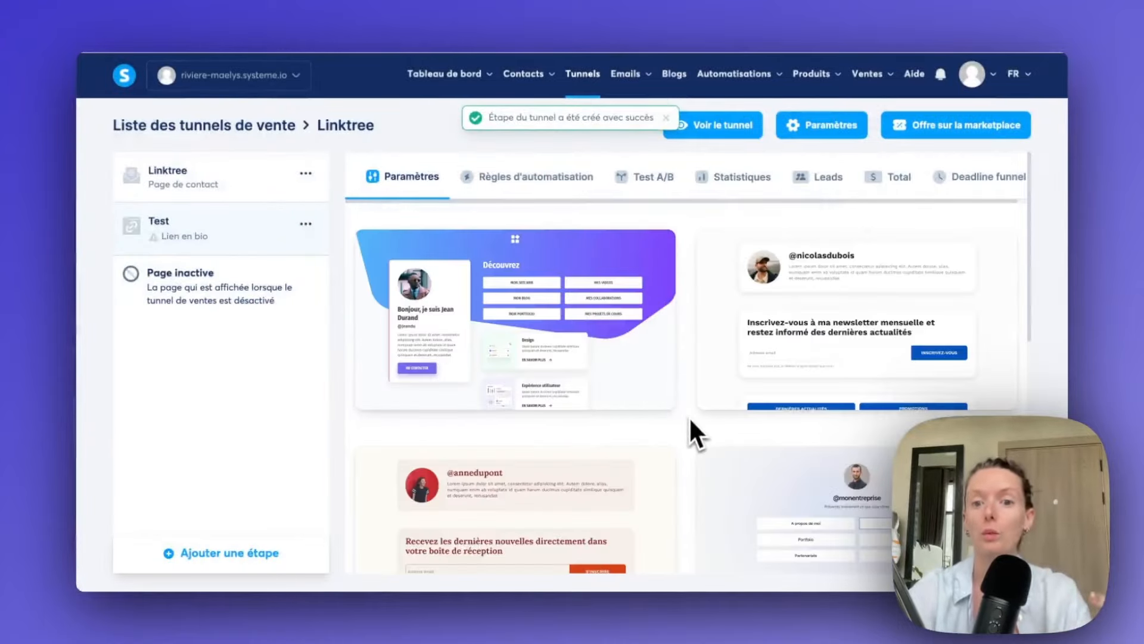
# - Preview the bio-link template with black-outlined buttons, and select the blue-purple gradient "Découvrez" template for the Test step
pyautogui.scroll(-4, 689, 416)
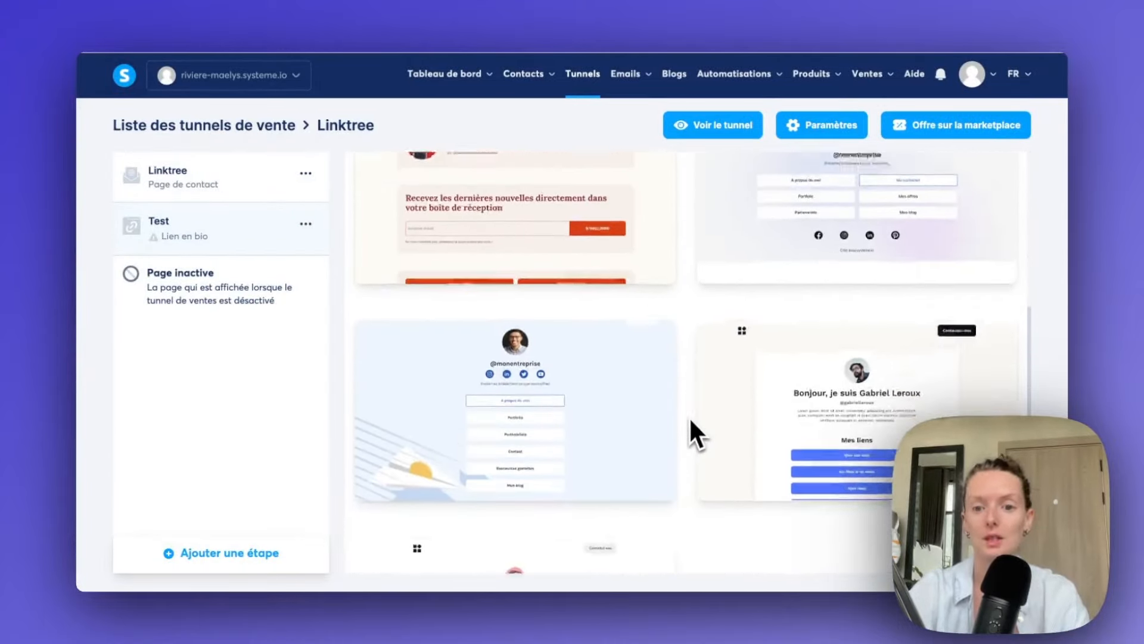
pyautogui.scroll(-3, 689, 416)
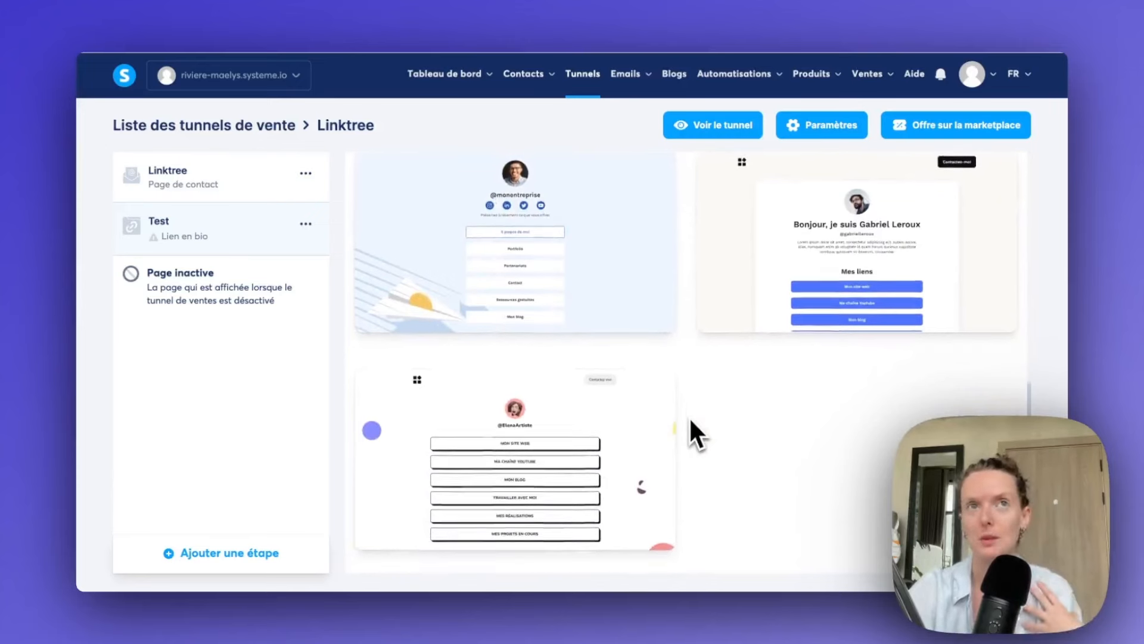
pyautogui.moveTo(679, 418)
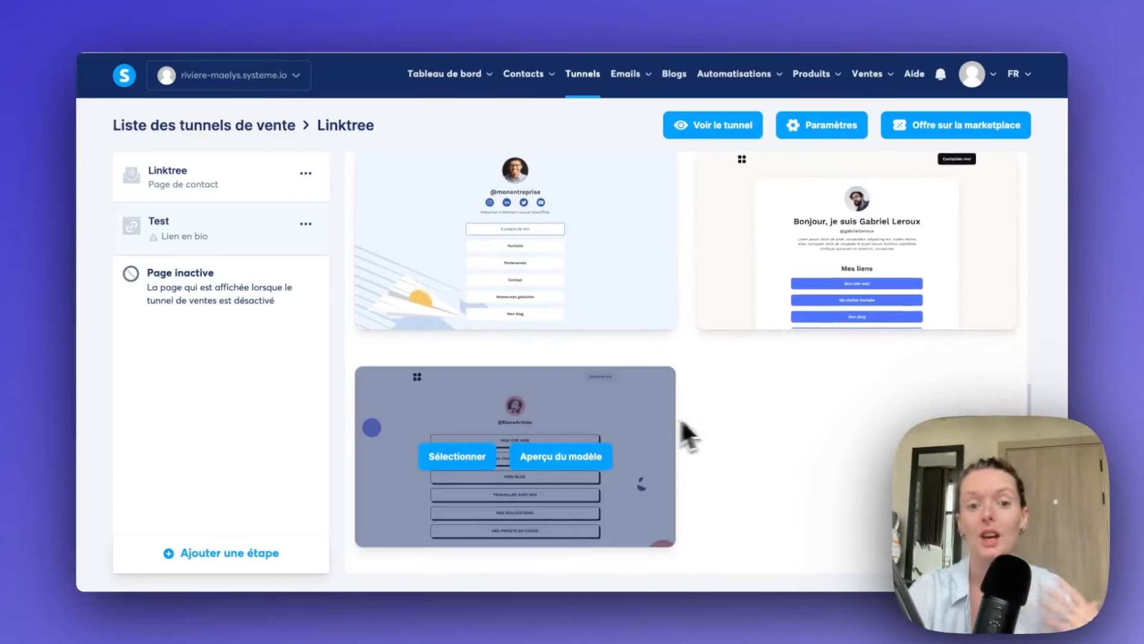
pyautogui.click(569, 457)
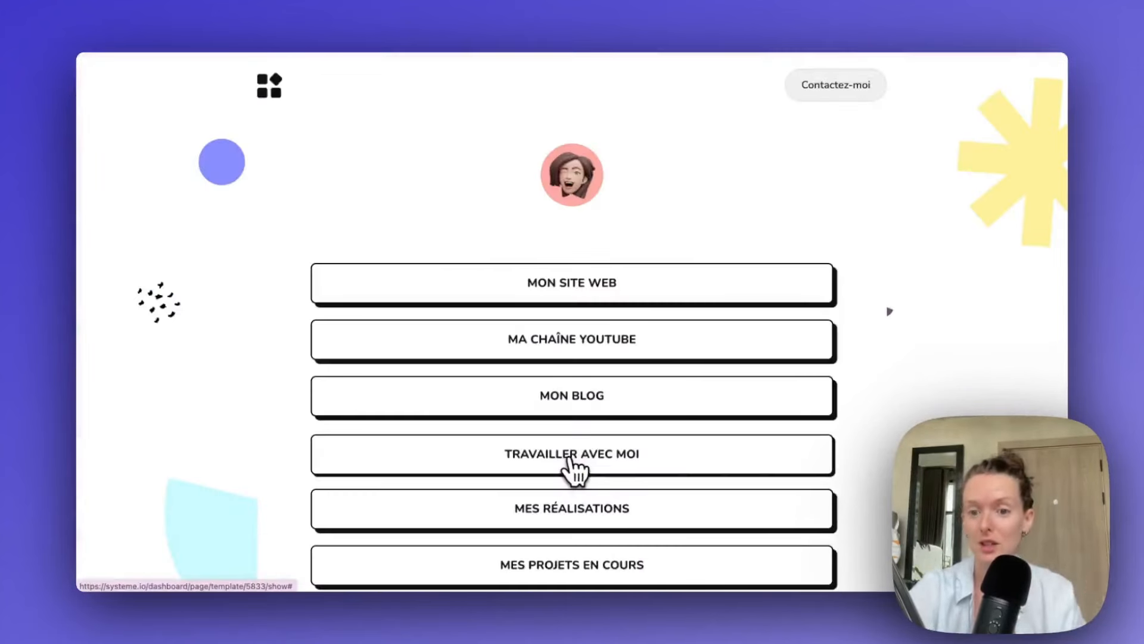
pyautogui.scroll(-5, 912, 307)
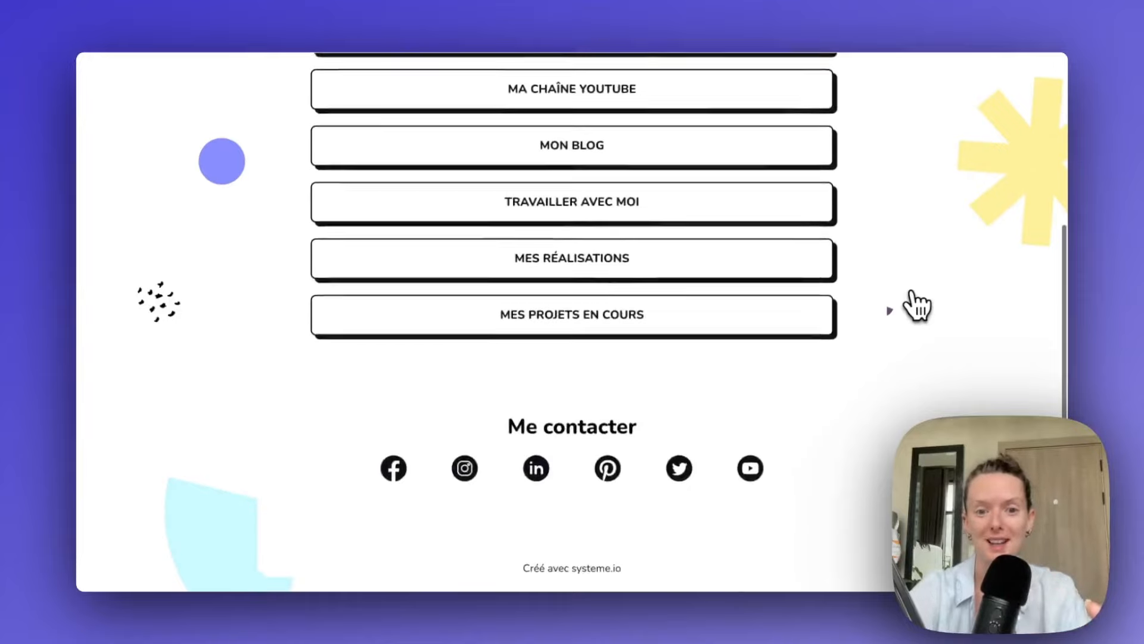
pyautogui.scroll(5, 912, 306)
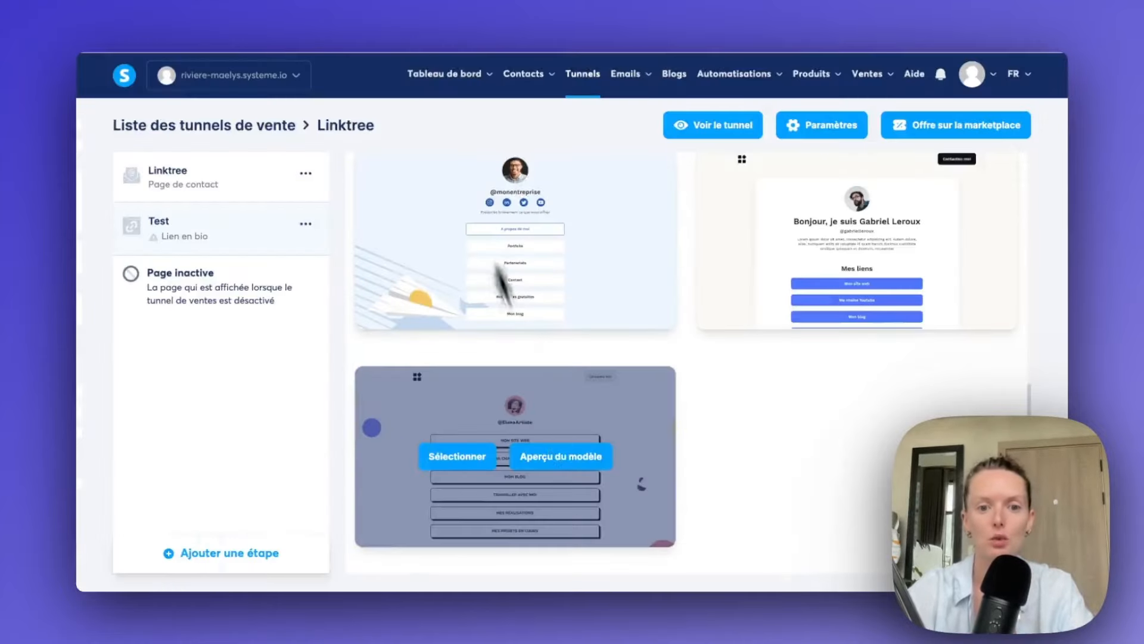
pyautogui.scroll(3, 540, 447)
pyautogui.scroll(5, 541, 447)
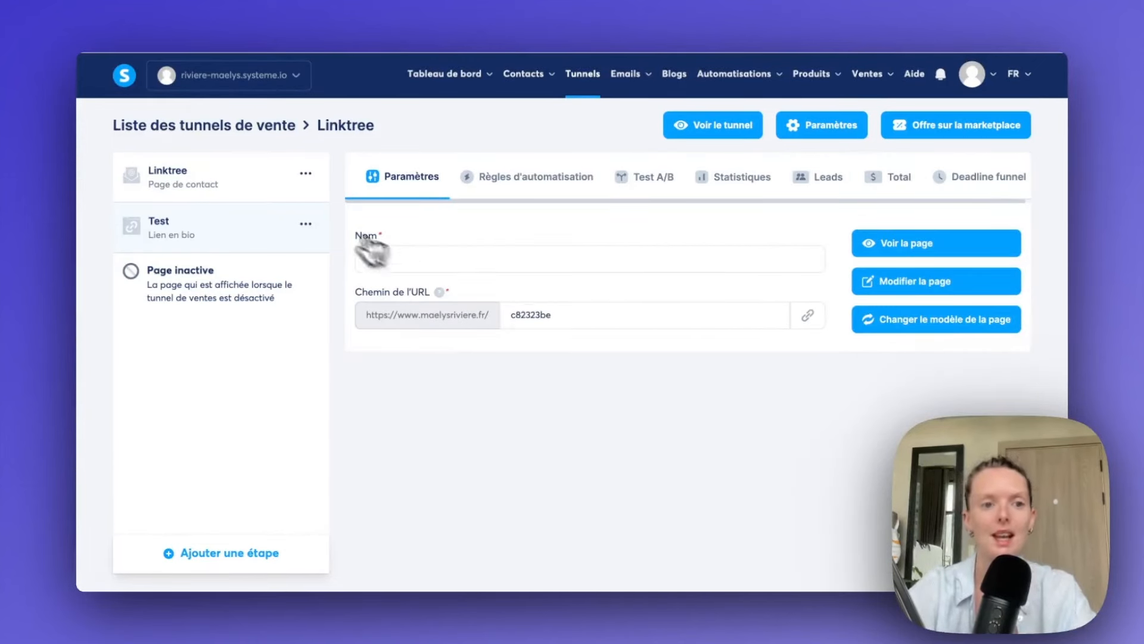
# - Set the URL path of the Linktree step to linktree1
pyautogui.click(245, 182)
pyautogui.doubleClick(521, 316)
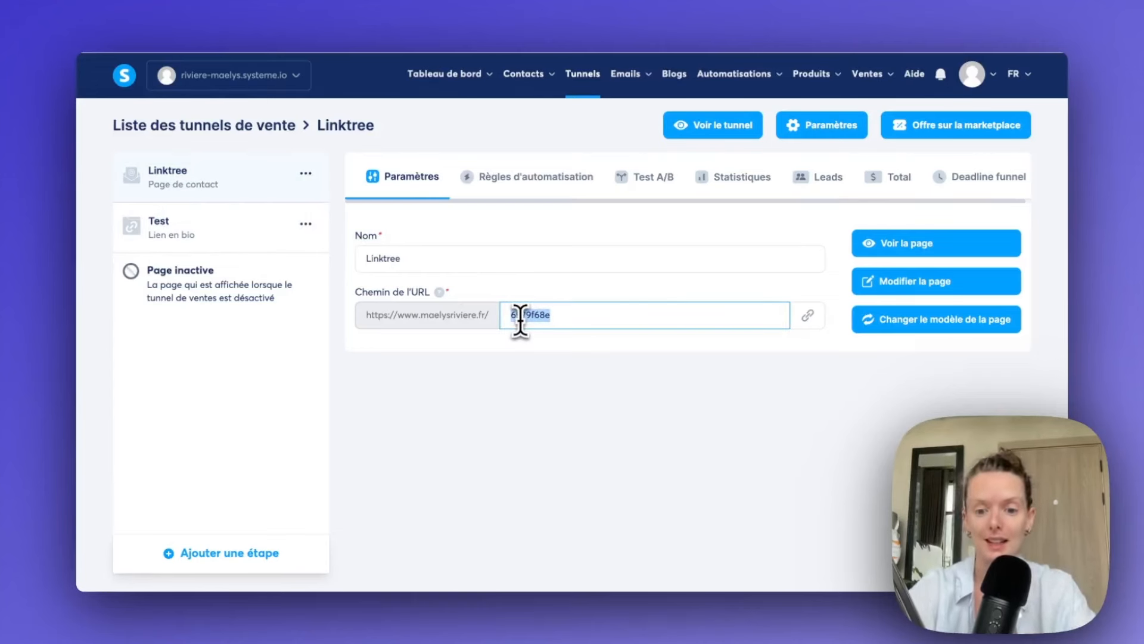
pyautogui.write('linktree1')
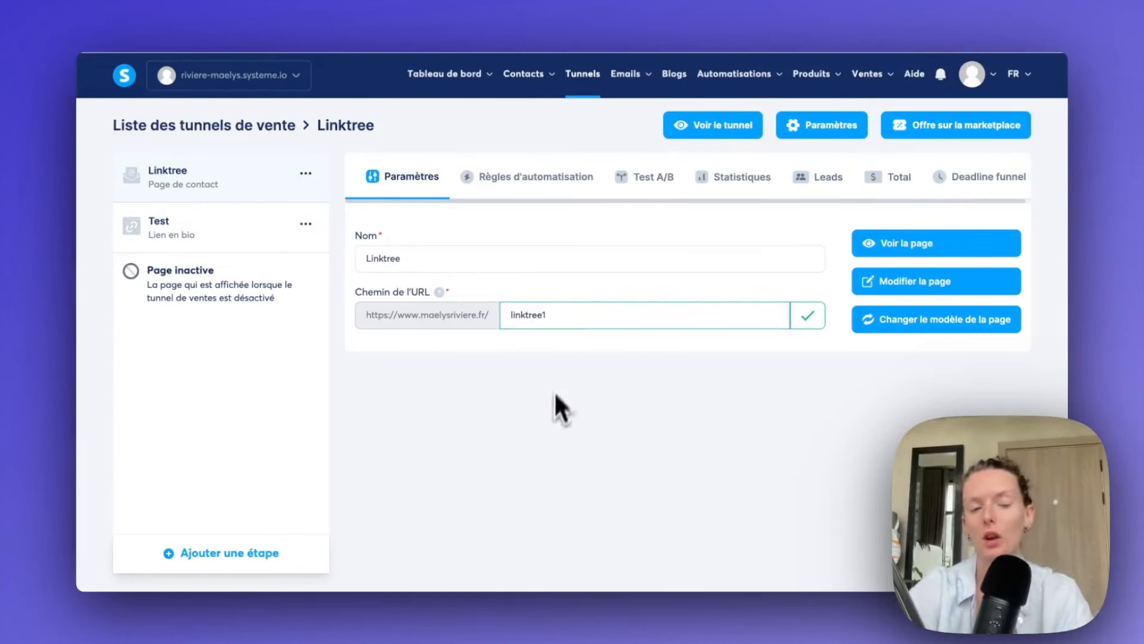
pyautogui.click(549, 413)
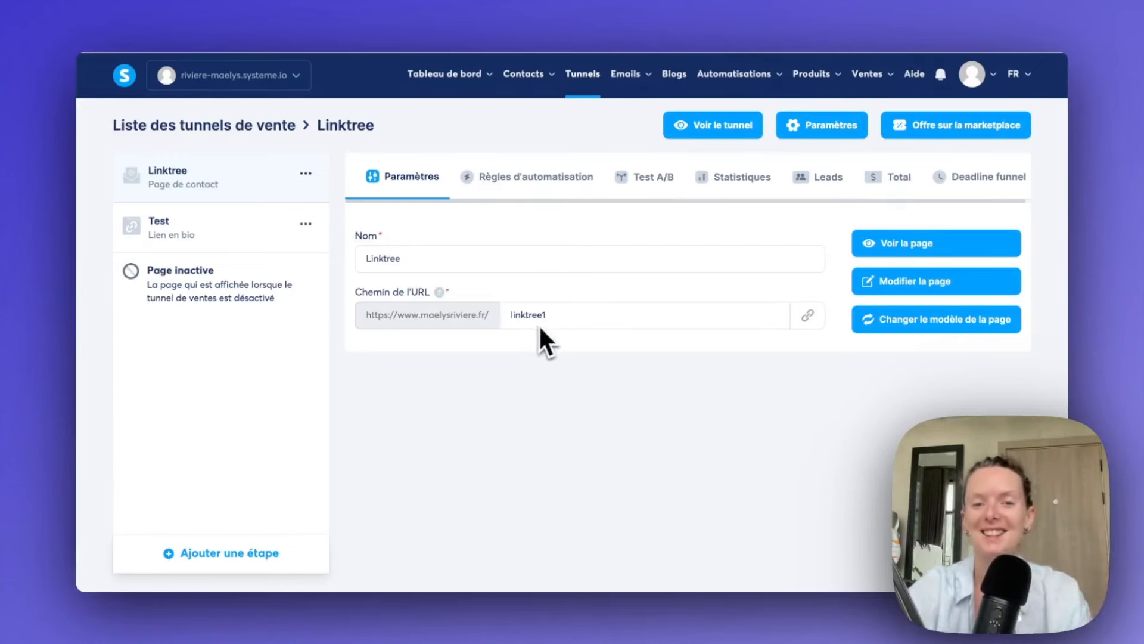
# - Open the Test step's page for editing and review its template layout from header to footer
pyautogui.click(231, 233)
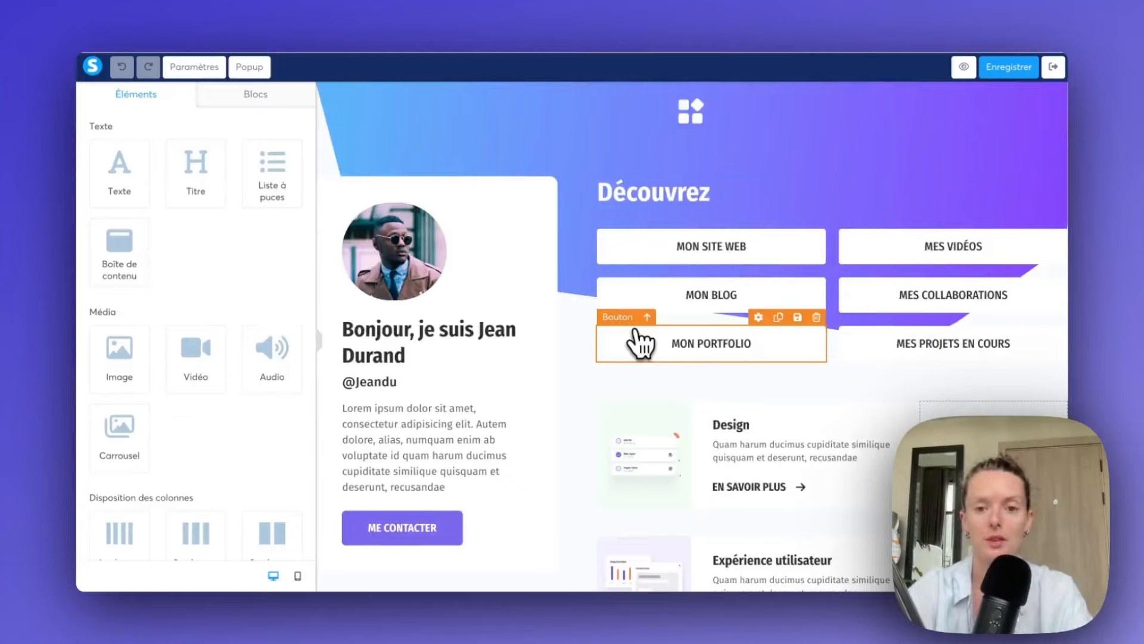
pyautogui.scroll(-5, 600, 441)
pyautogui.scroll(3, 596, 446)
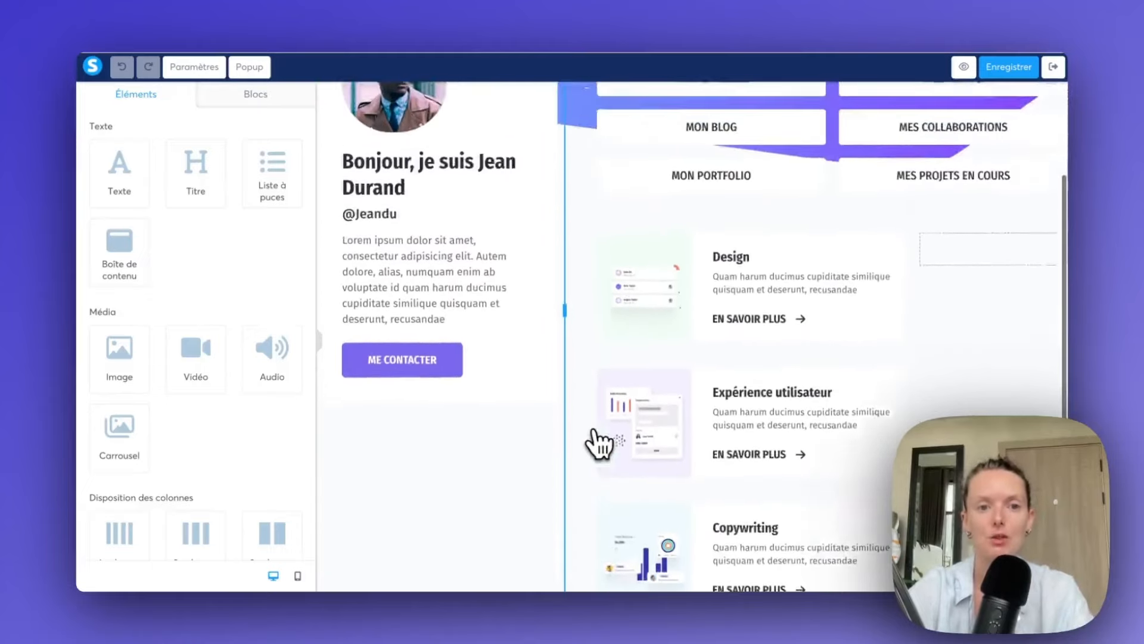
pyautogui.scroll(3, 596, 444)
pyautogui.scroll(-7, 596, 444)
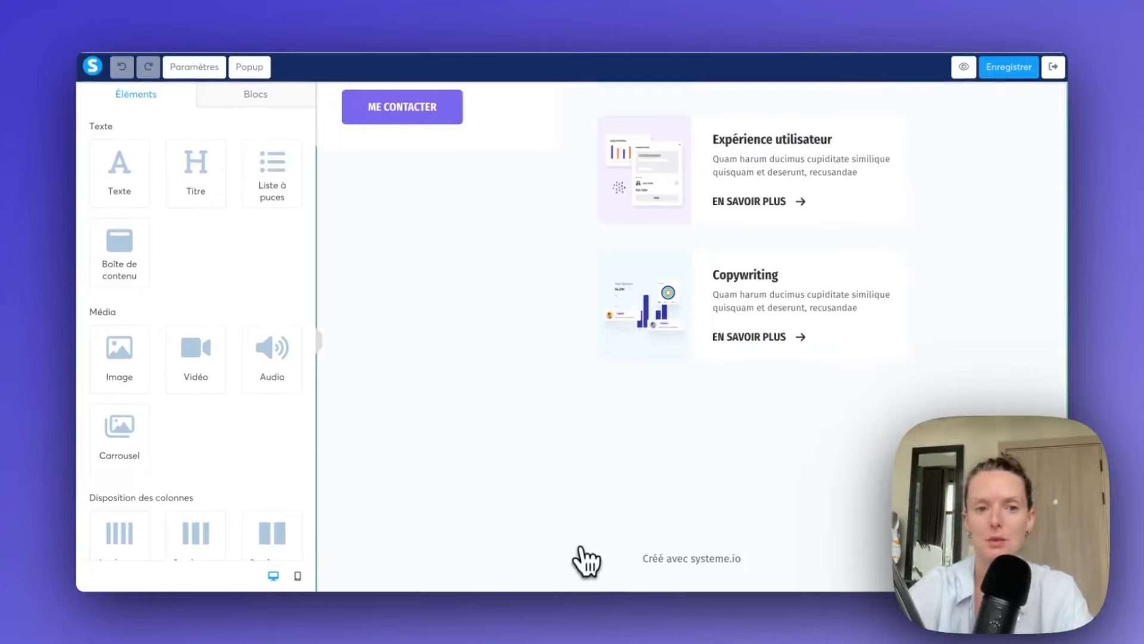
pyautogui.scroll(8, 588, 556)
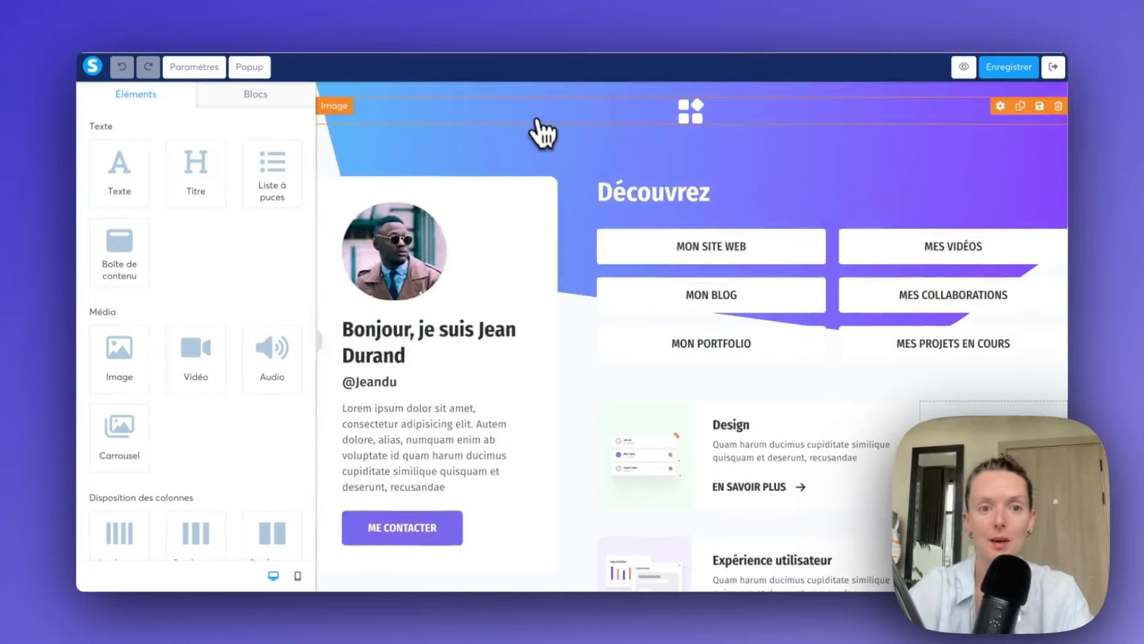
# - Save the page's entire gradient section as a reusable block titled "test 1", and exit the editor with the page saved
pyautogui.click(548, 94)
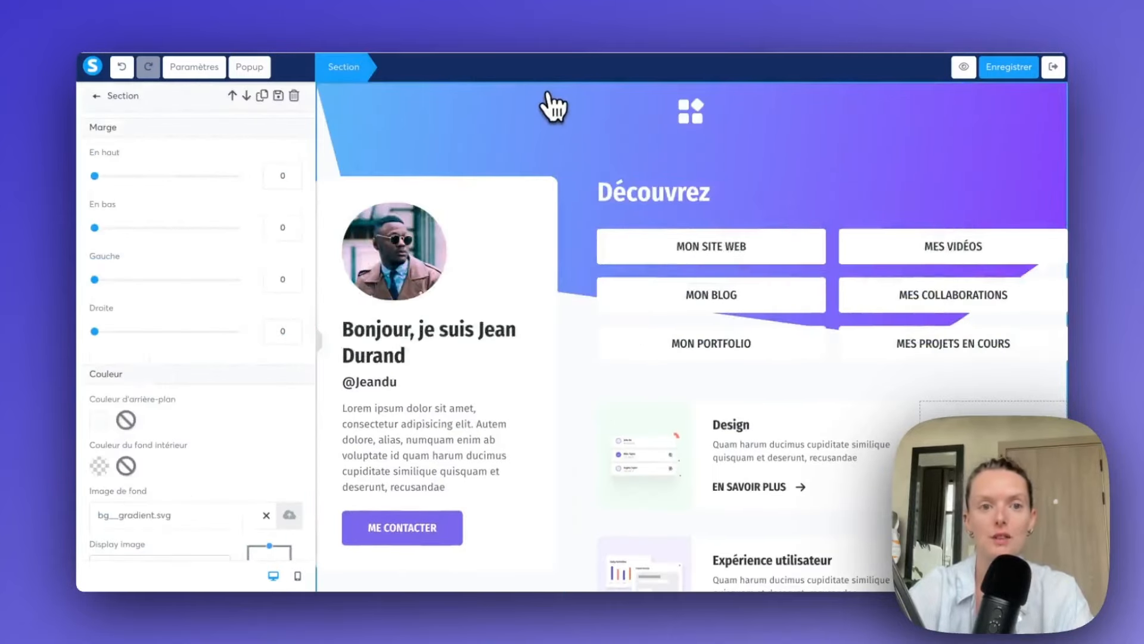
pyautogui.click(421, 127)
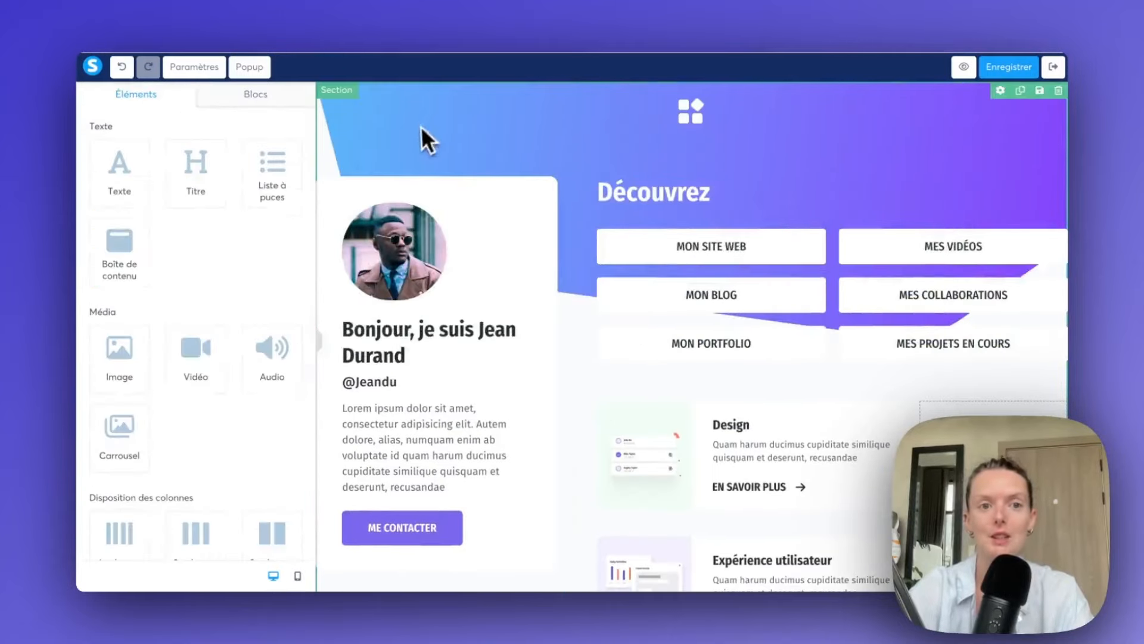
pyautogui.click(549, 221)
pyautogui.click(542, 124)
pyautogui.click(517, 97)
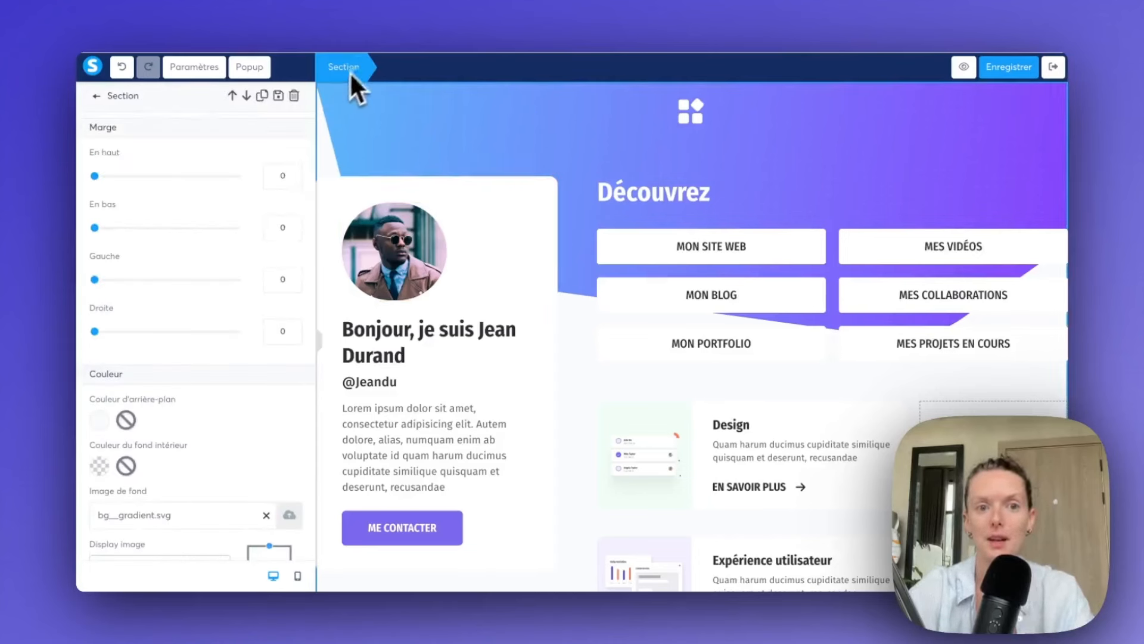
pyautogui.click(279, 96)
pyautogui.click(363, 160)
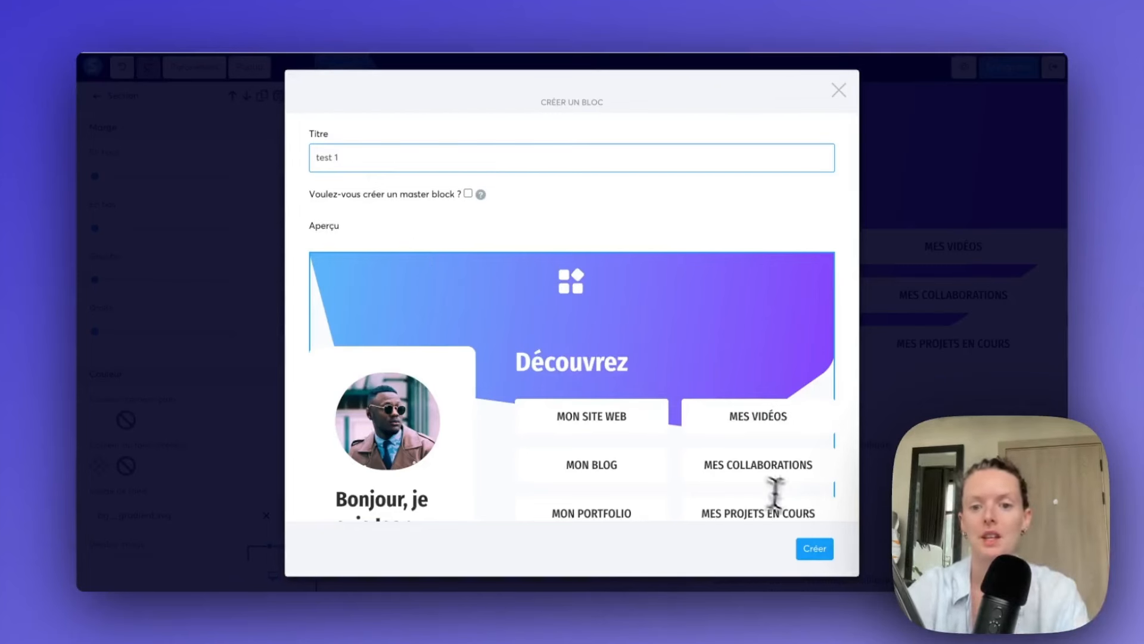
pyautogui.click(815, 551)
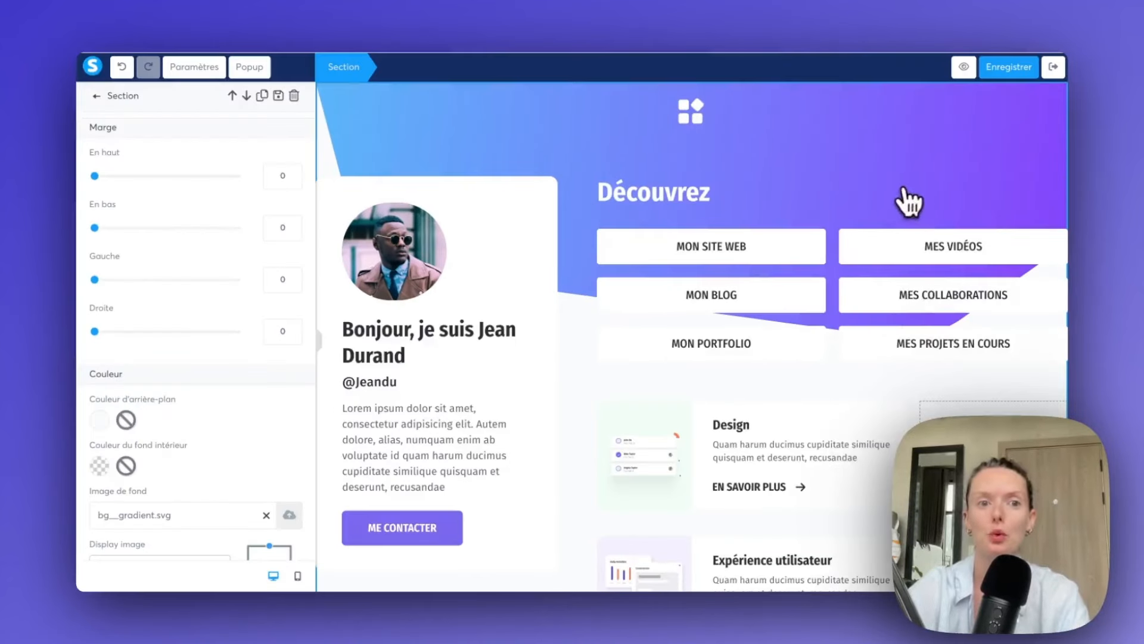
pyautogui.click(1054, 67)
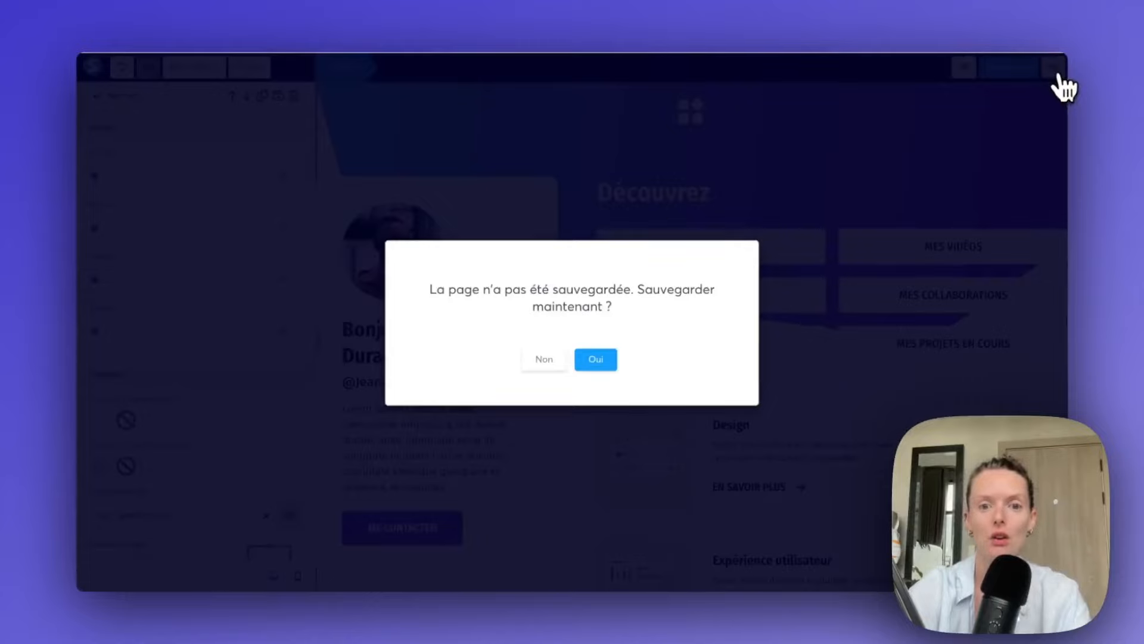
pyautogui.click(597, 359)
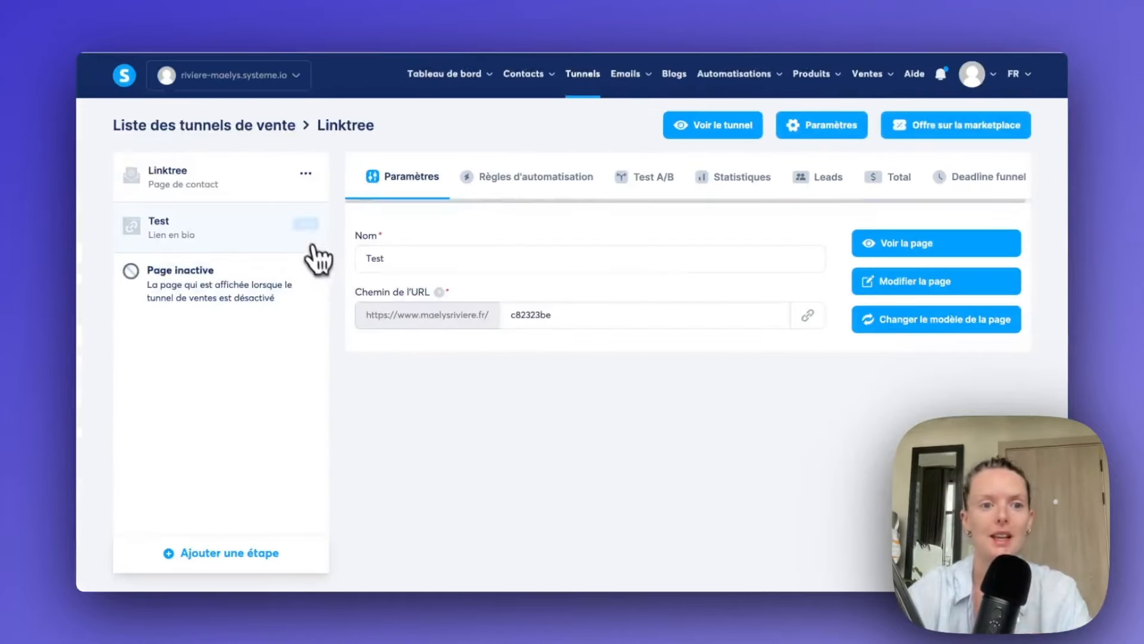
# - Delete the Test step from the Linktree tunnel
pyautogui.click(306, 225)
pyautogui.click(257, 278)
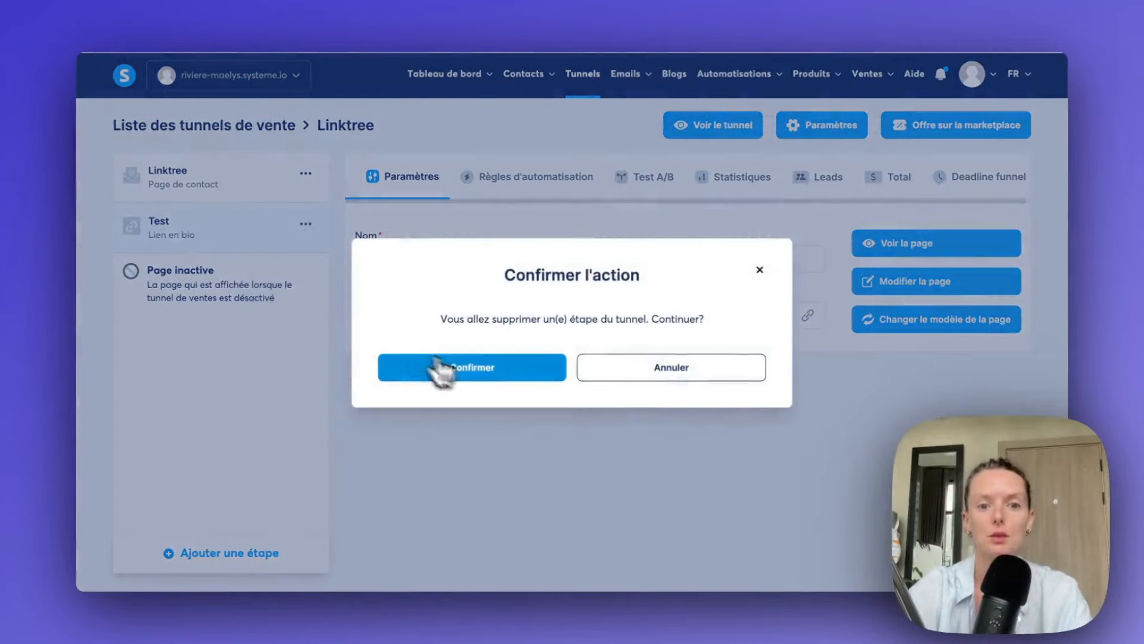
pyautogui.click(474, 371)
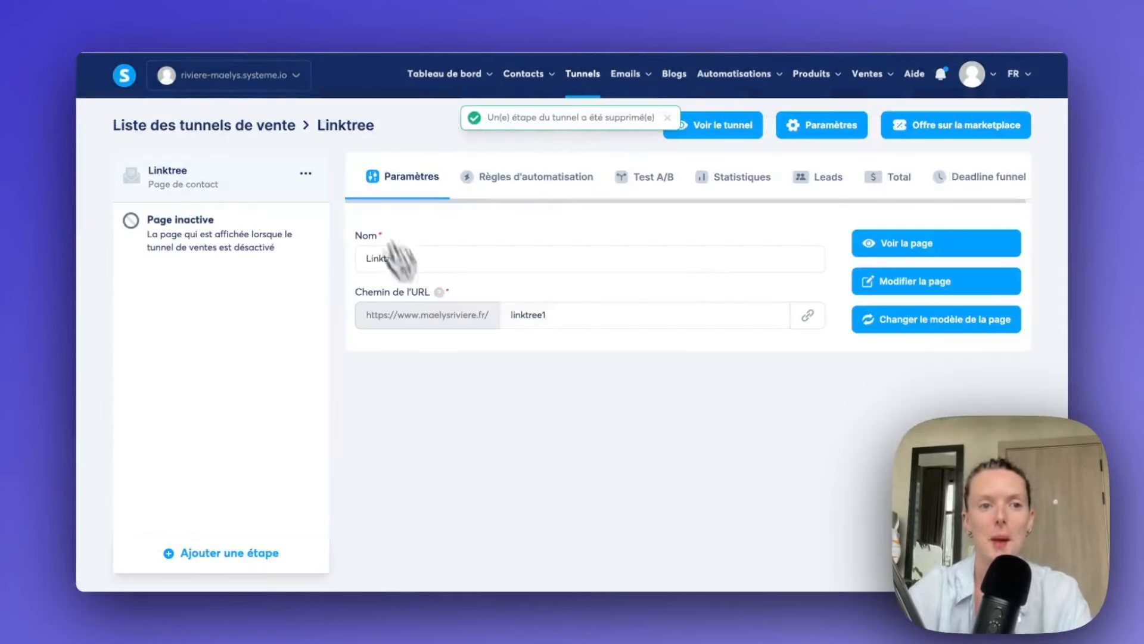
# - Open the Linktree step's page for editing and insert the saved "test 1" block
pyautogui.click(928, 301)
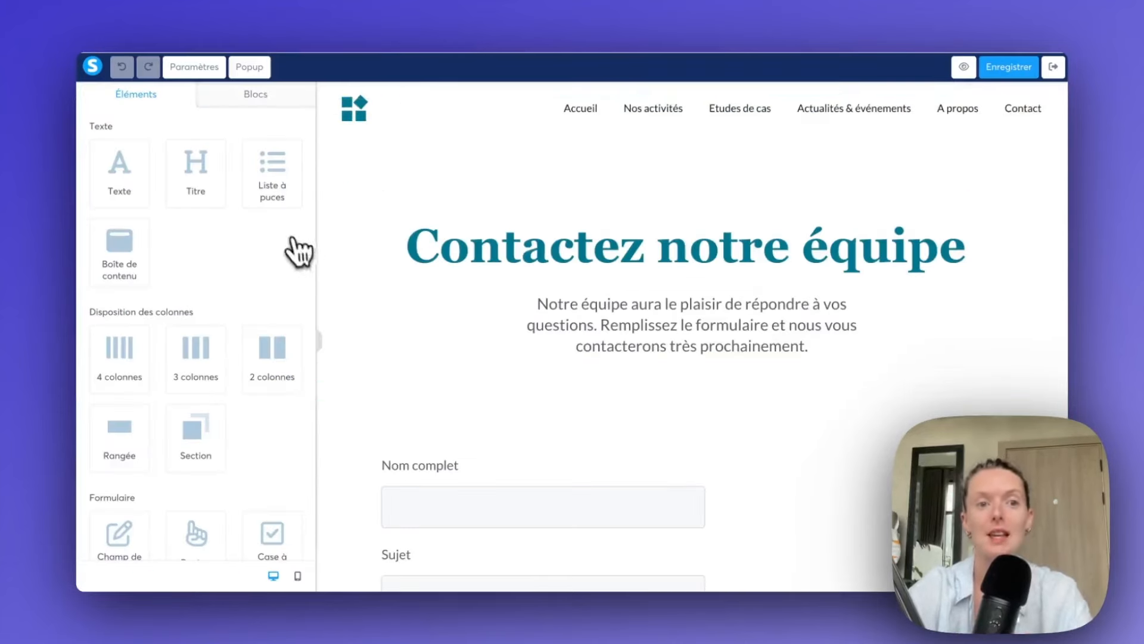
pyautogui.click(261, 104)
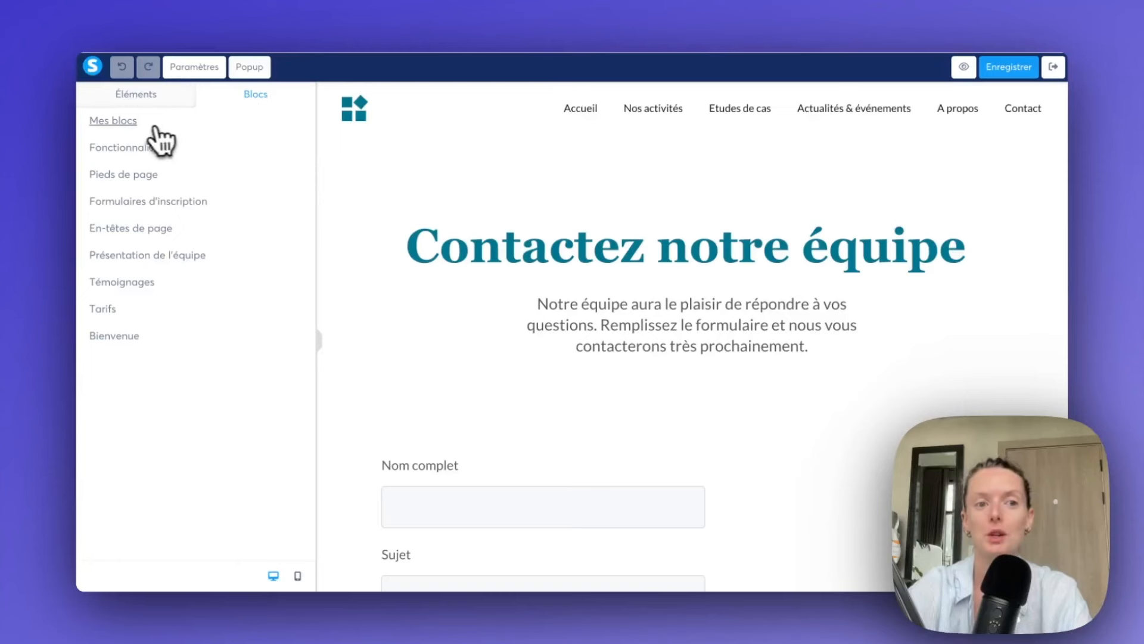
pyautogui.click(127, 125)
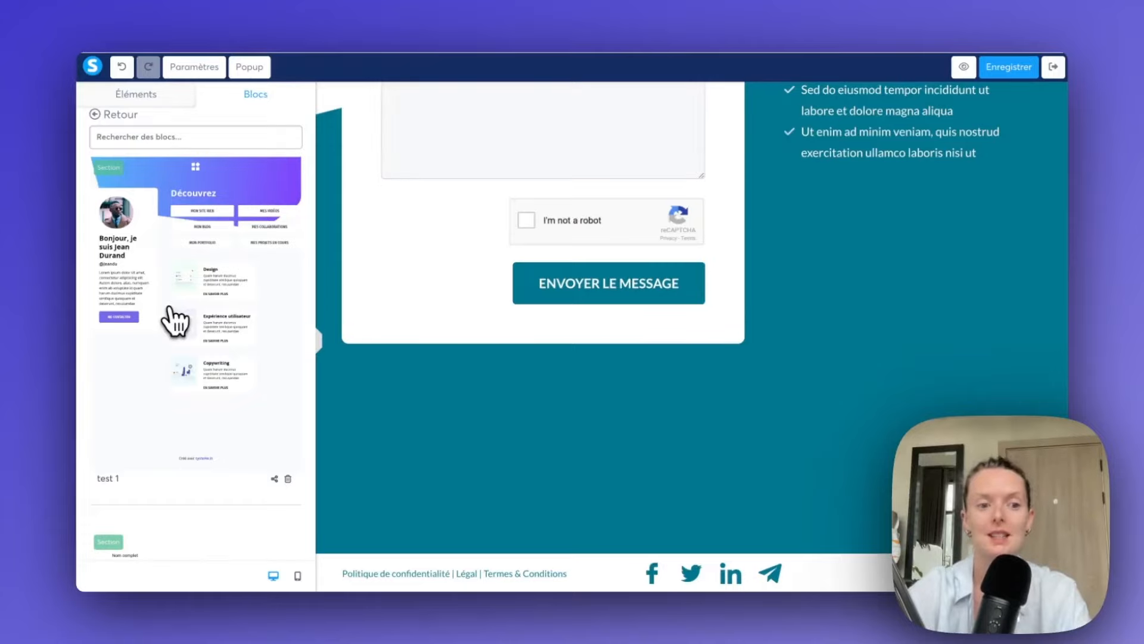
pyautogui.click(192, 328)
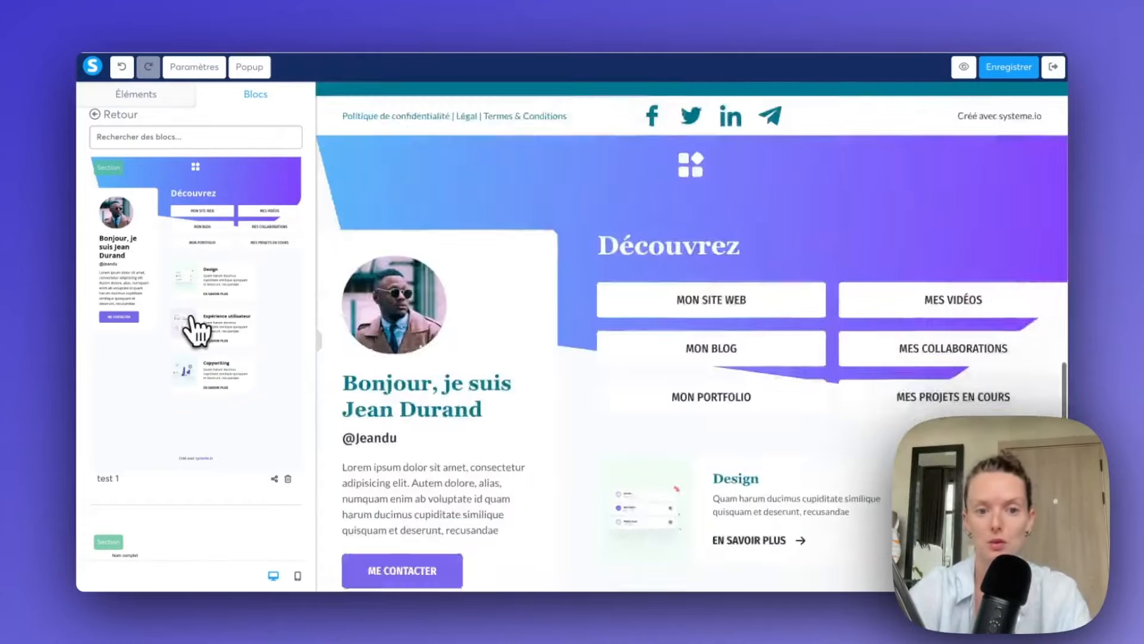
# - Move the inserted gradient section up to the top of the page, above the header
pyautogui.scroll(2, 417, 429)
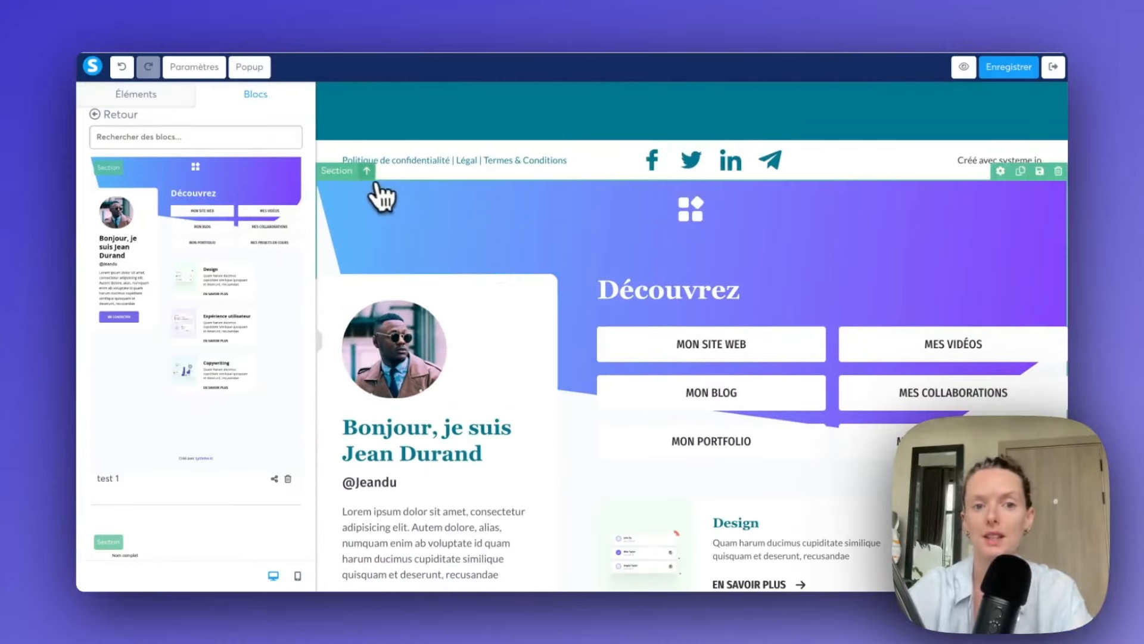
pyautogui.scroll(-1, 373, 188)
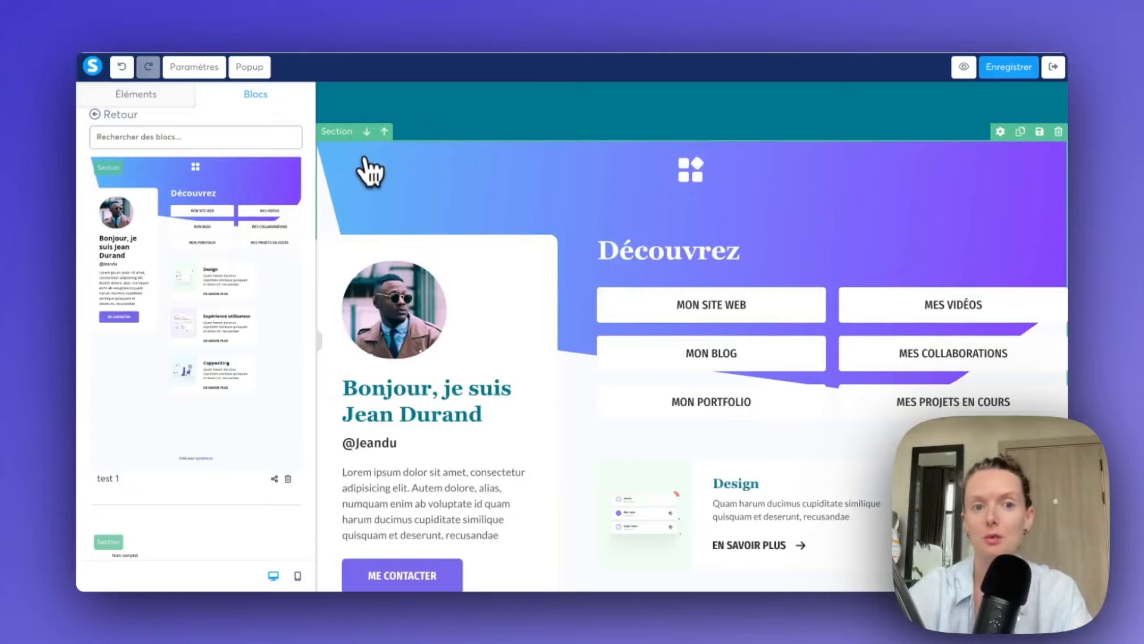
pyautogui.scroll(-20, 394, 161)
pyautogui.scroll(20, 409, 217)
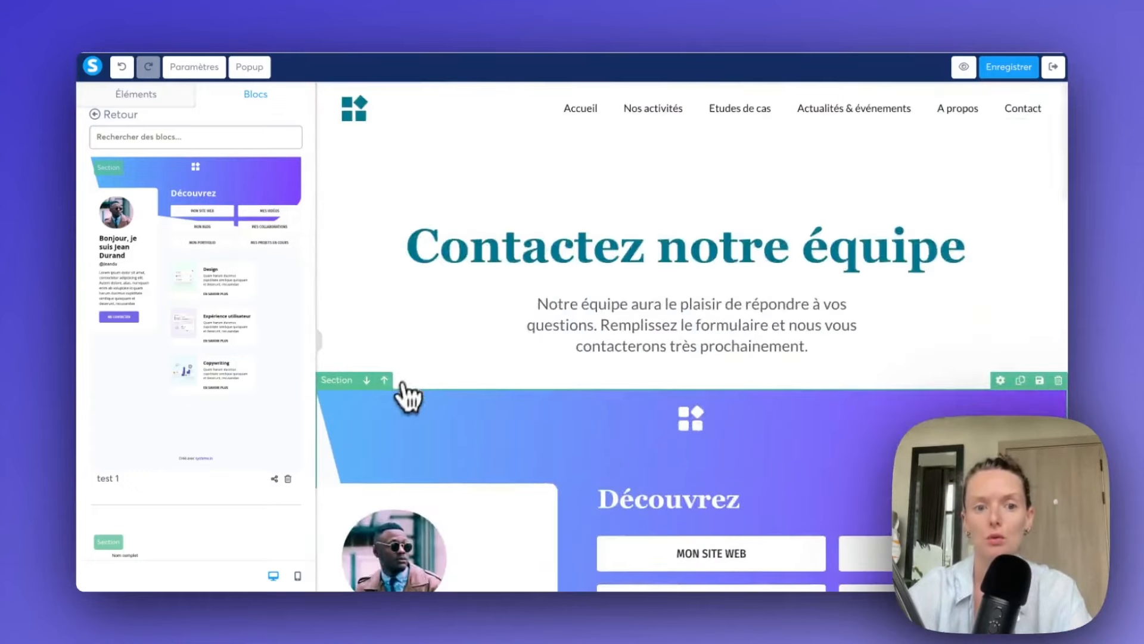
pyautogui.click(387, 380)
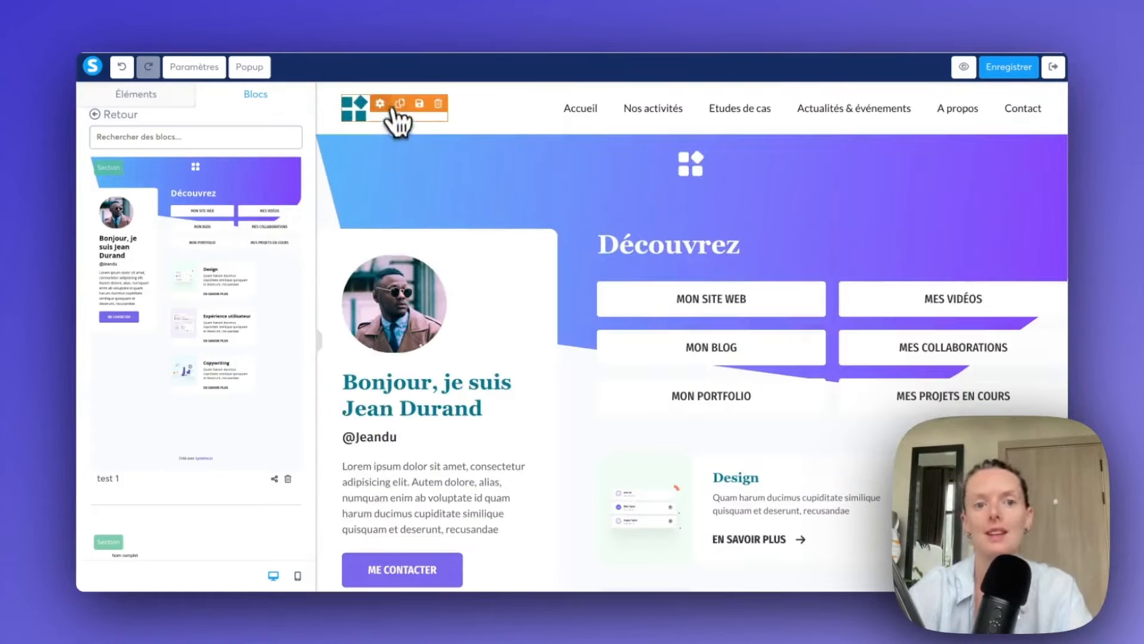
pyautogui.click(384, 126)
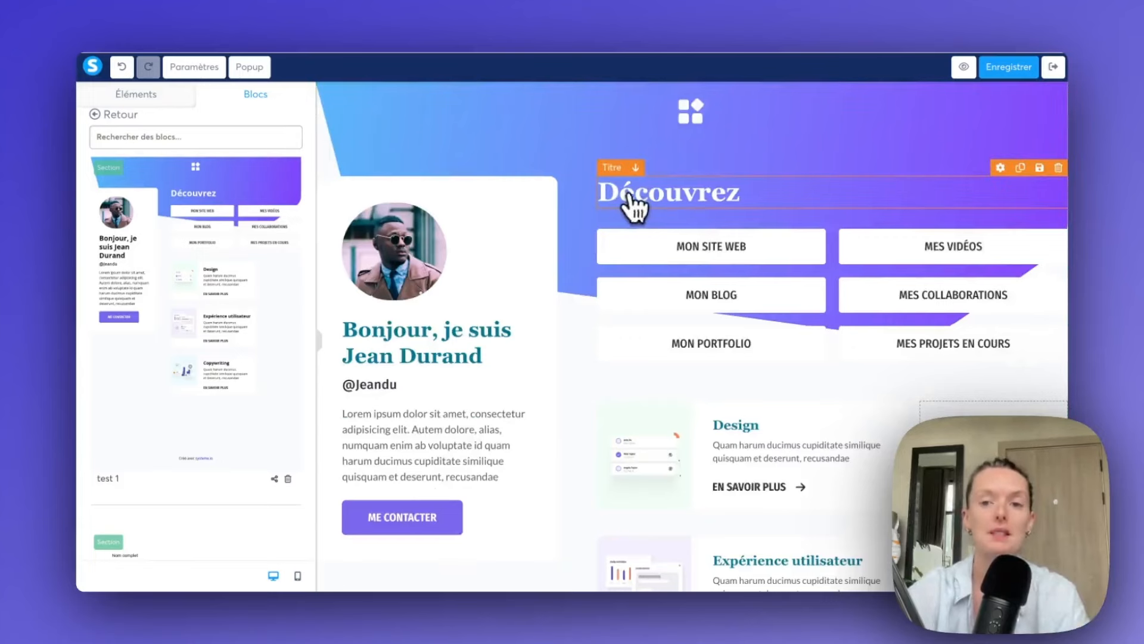
# - Delete the gradient section, place the saved "test 1" block directly above the page header, and check the layout below it
pyautogui.click(1059, 91)
pyautogui.press('Return')
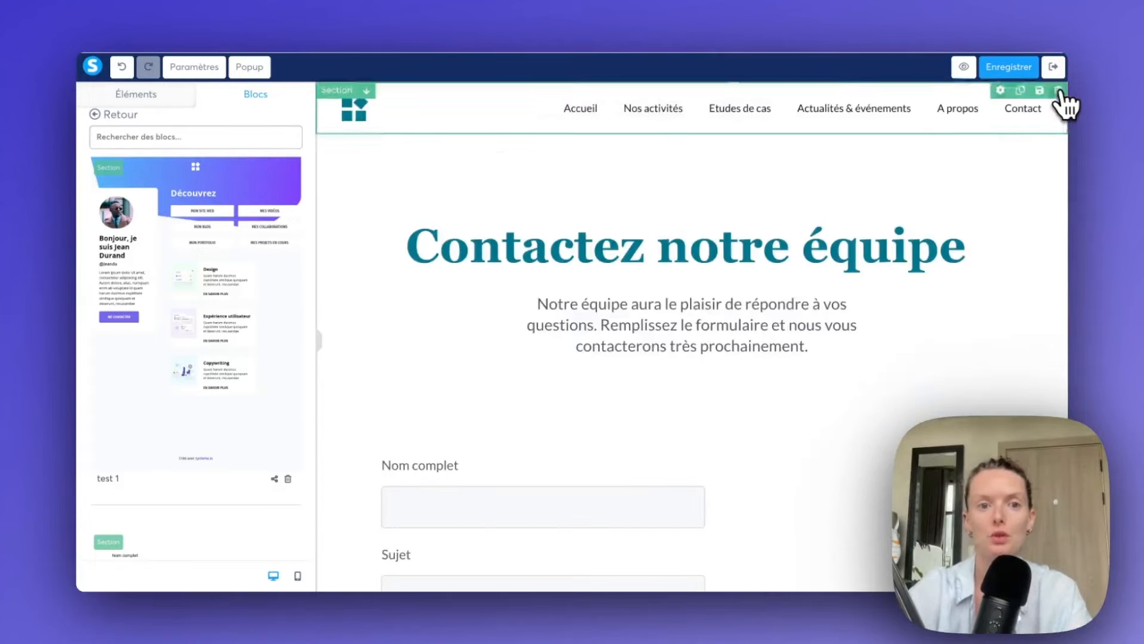
pyautogui.moveTo(216, 225); pyautogui.dragTo(464, 91)
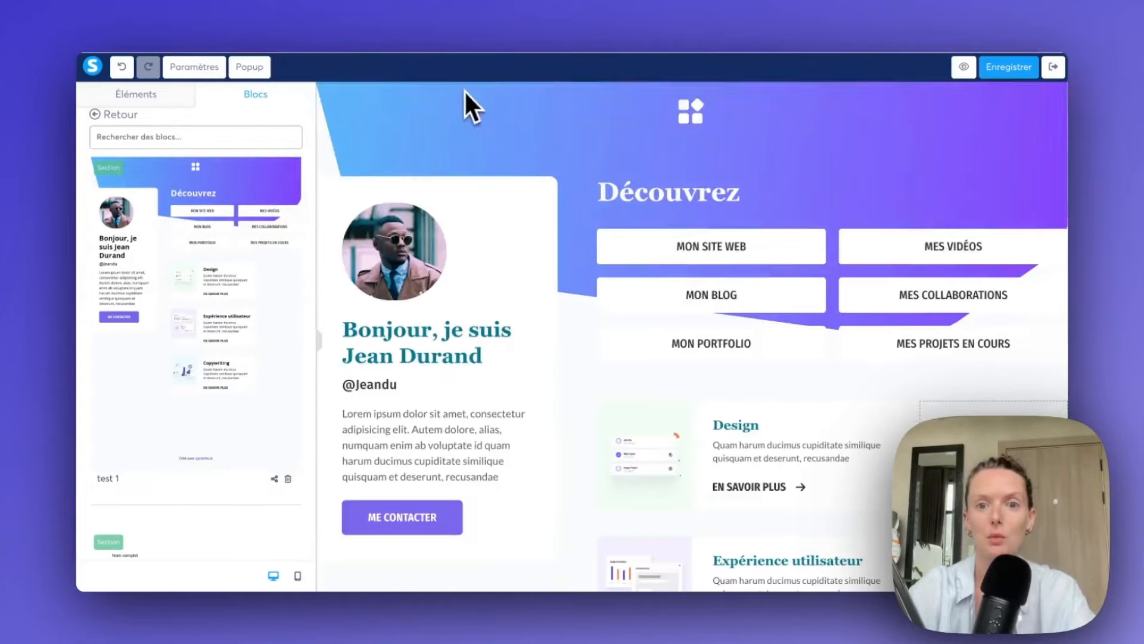
pyautogui.scroll(-4, 487, 184)
pyautogui.scroll(-3, 488, 191)
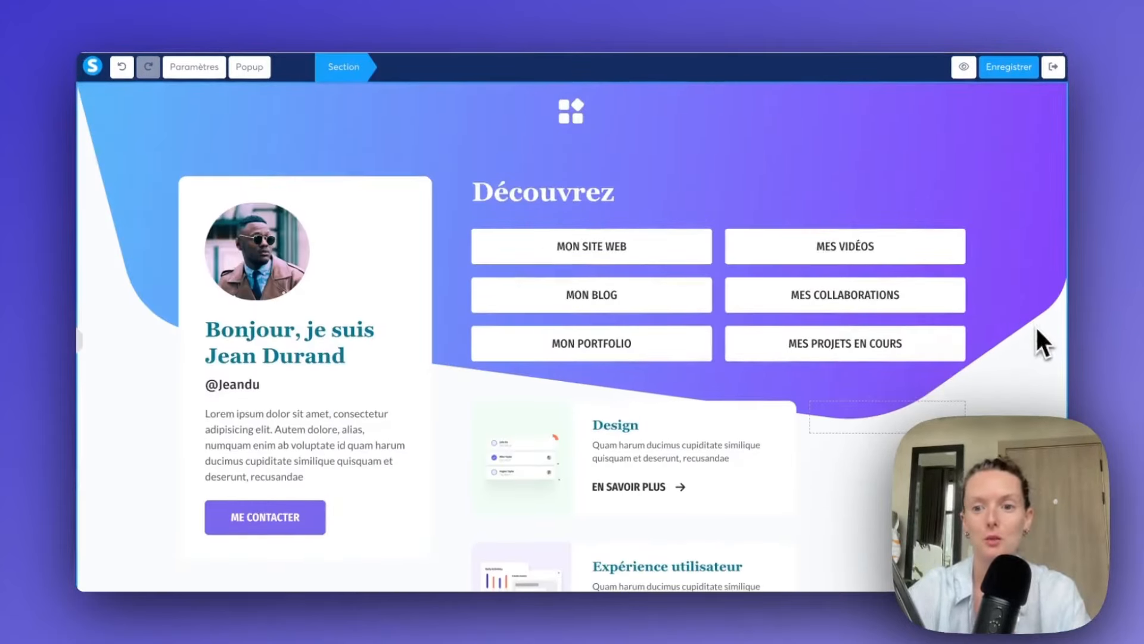
pyautogui.scroll(-10, 1038, 327)
pyautogui.scroll(-15, 1042, 341)
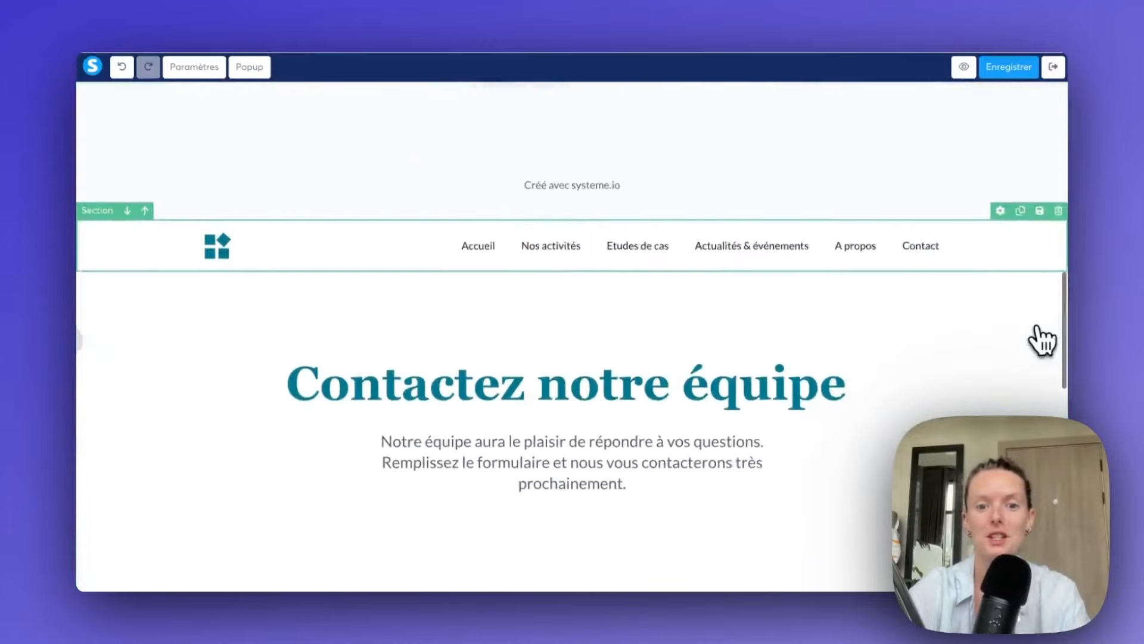
pyautogui.scroll(20, 1042, 341)
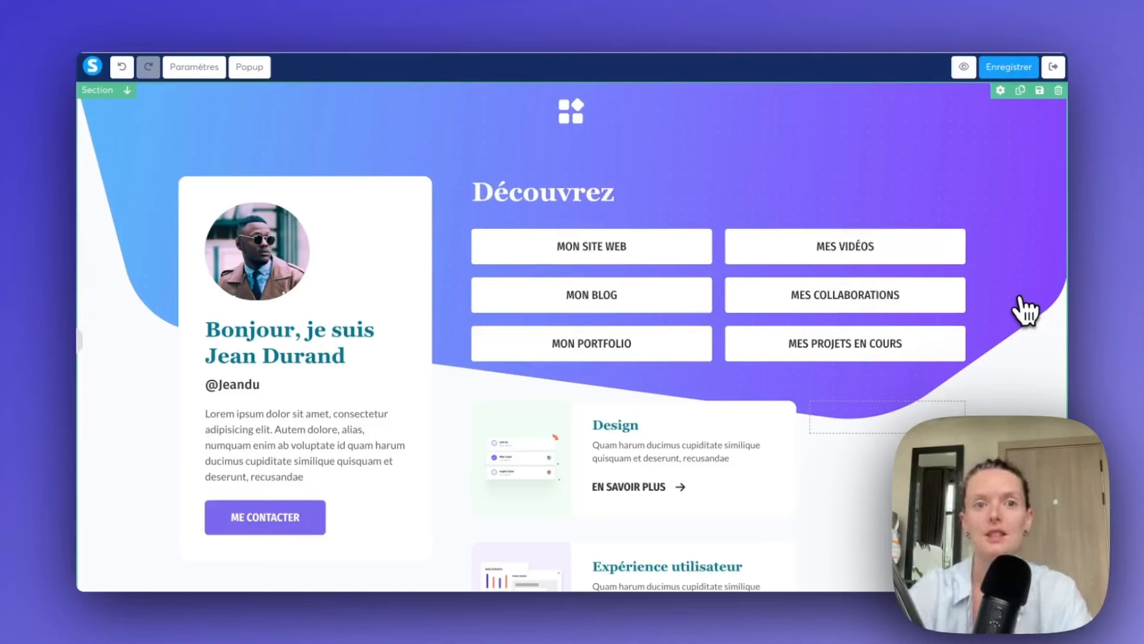
# - Replace the gradient section's background image bg__gradient.svg with the Mini-charte-graphique PNG
pyautogui.click(108, 142)
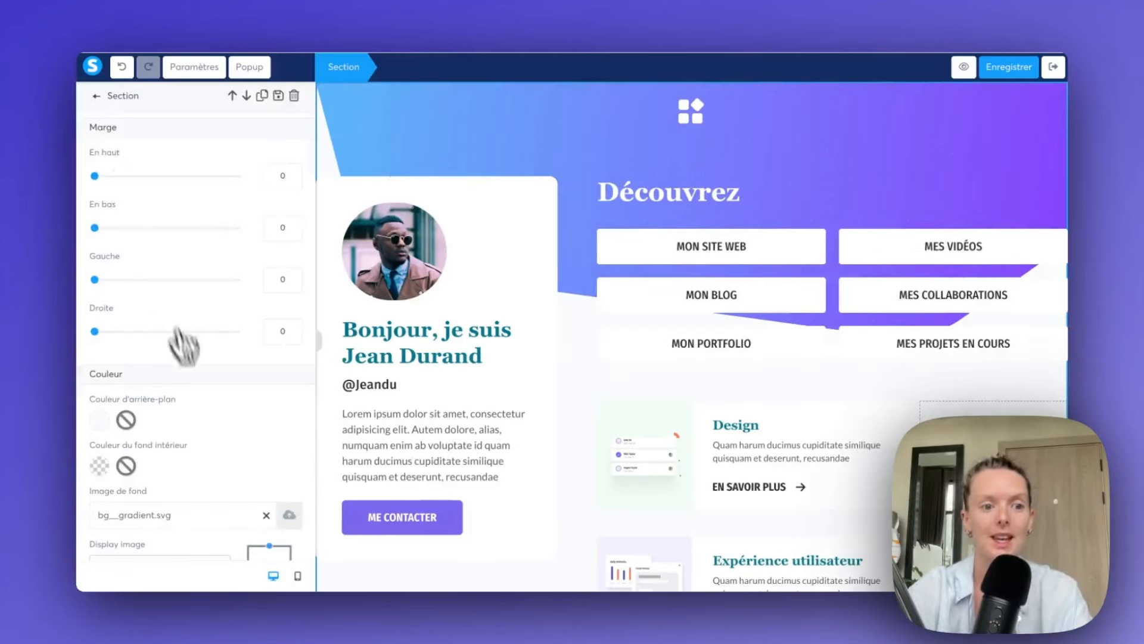
pyautogui.scroll(-2, 202, 400)
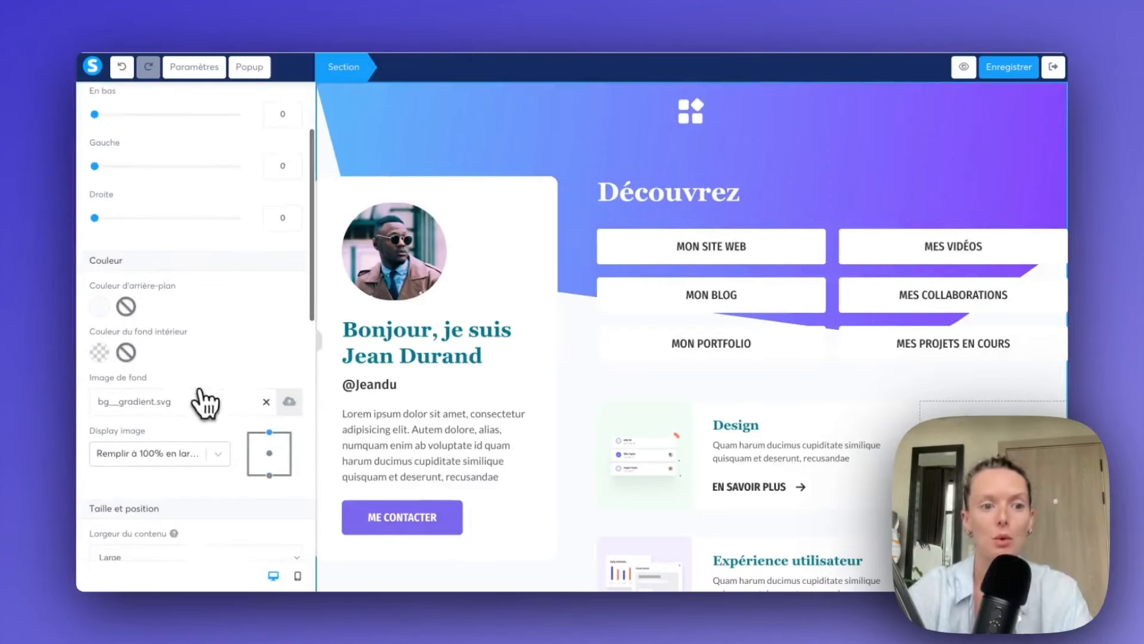
pyautogui.click(267, 403)
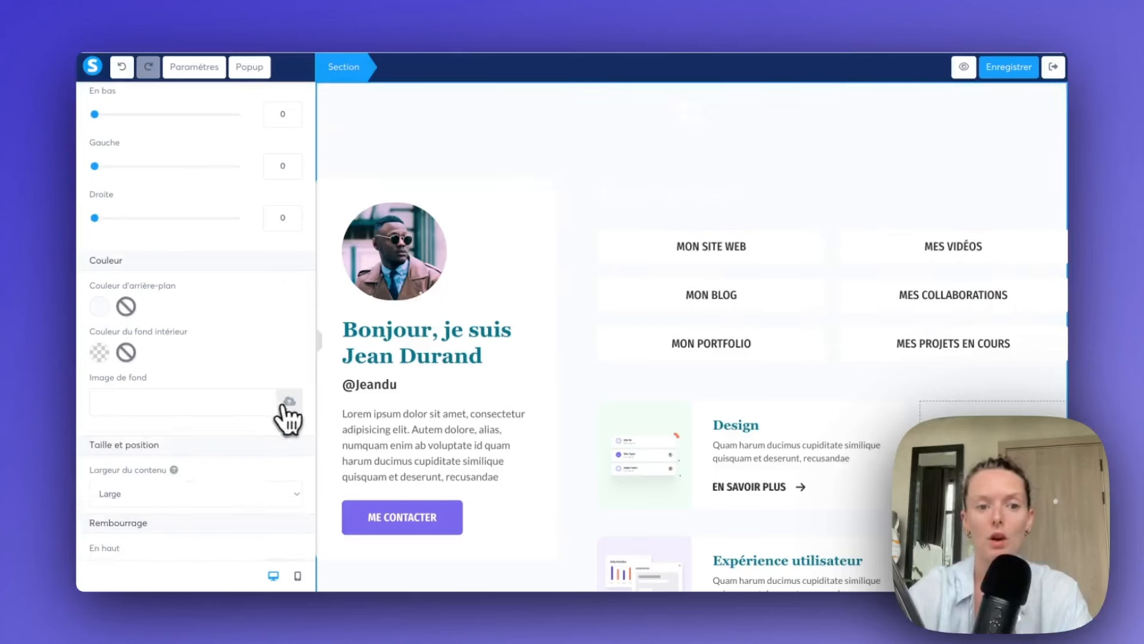
pyautogui.click(288, 404)
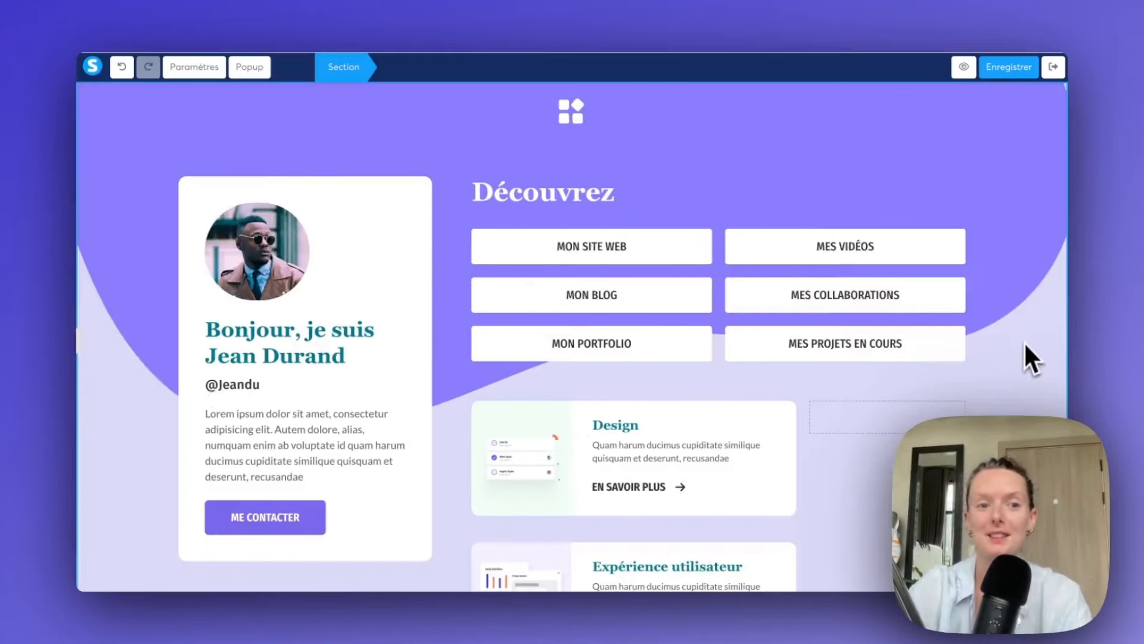
# - Try the Défaut and Plein centre (Fixed) display modes for the section's background image, and check the second down the page
pyautogui.click(1026, 347)
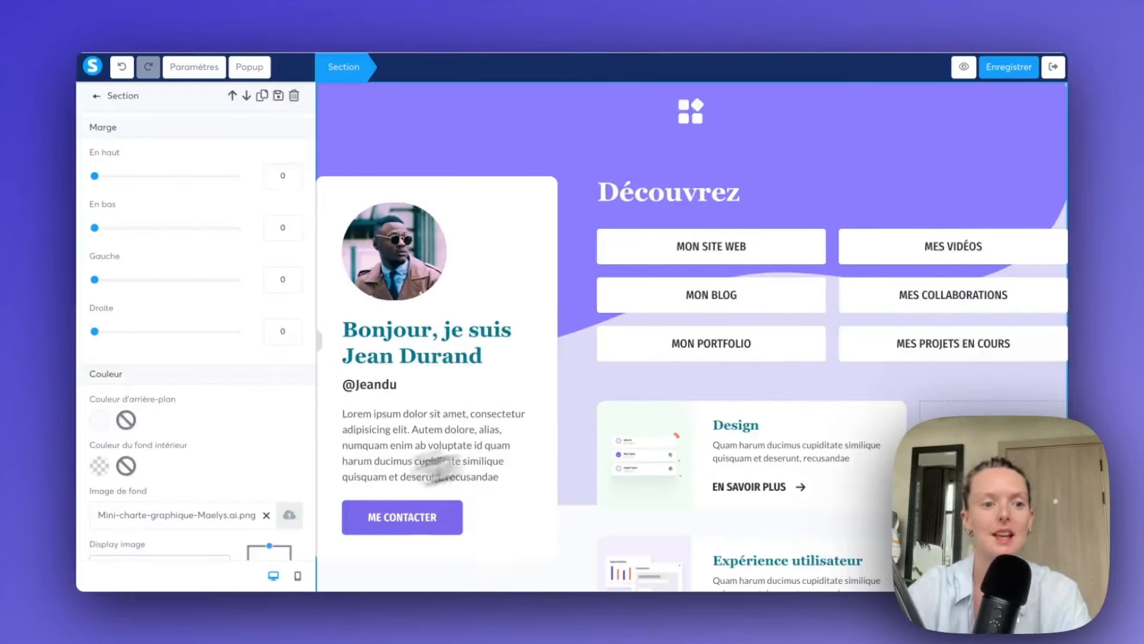
pyautogui.scroll(-4, 159, 503)
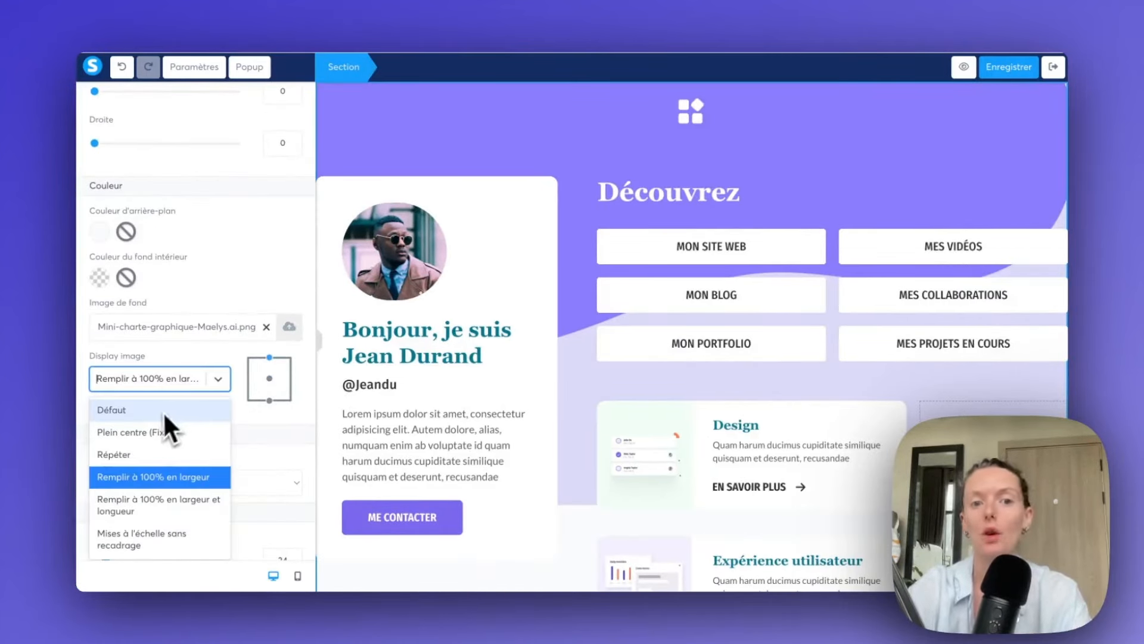
pyautogui.click(163, 410)
pyautogui.click(215, 384)
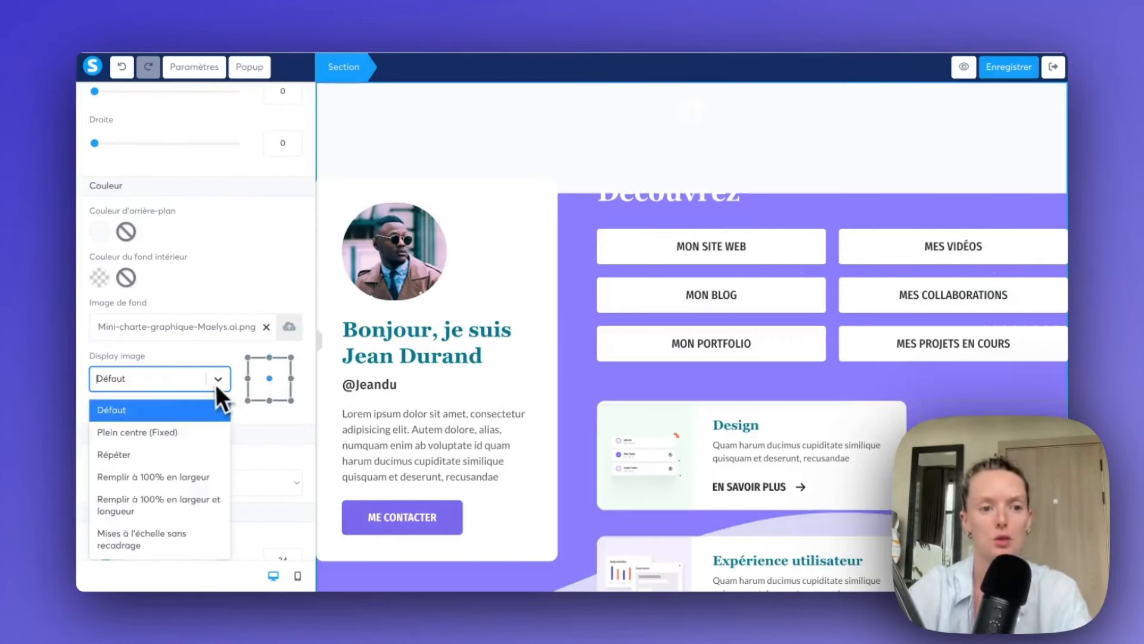
pyautogui.click(198, 430)
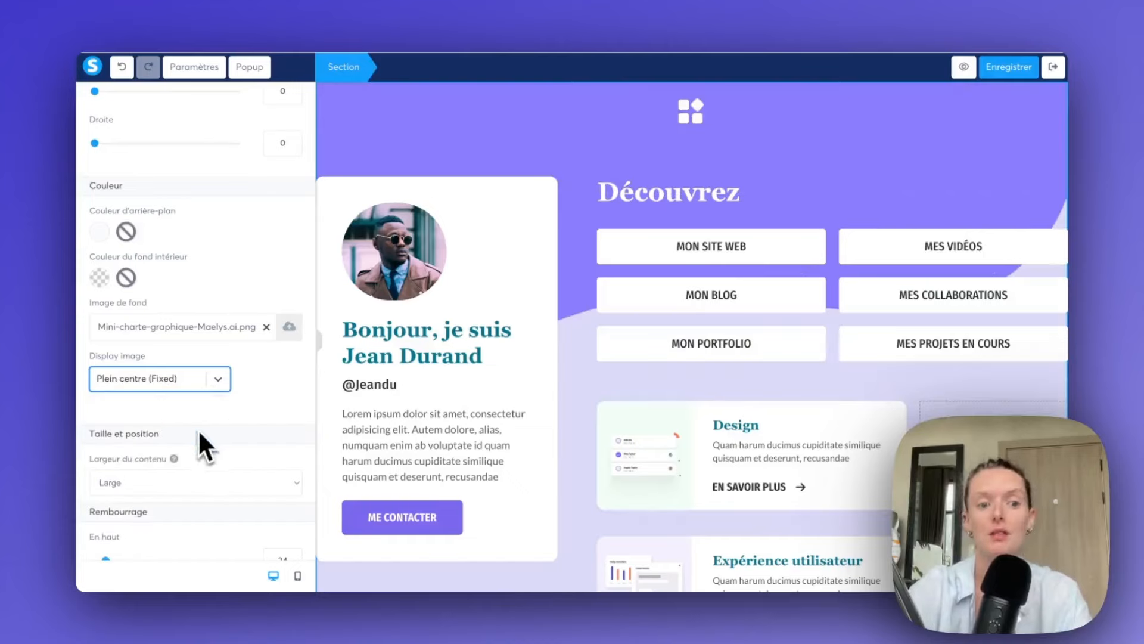
pyautogui.click(582, 310)
pyautogui.scroll(-5, 585, 310)
pyautogui.scroll(3, 584, 310)
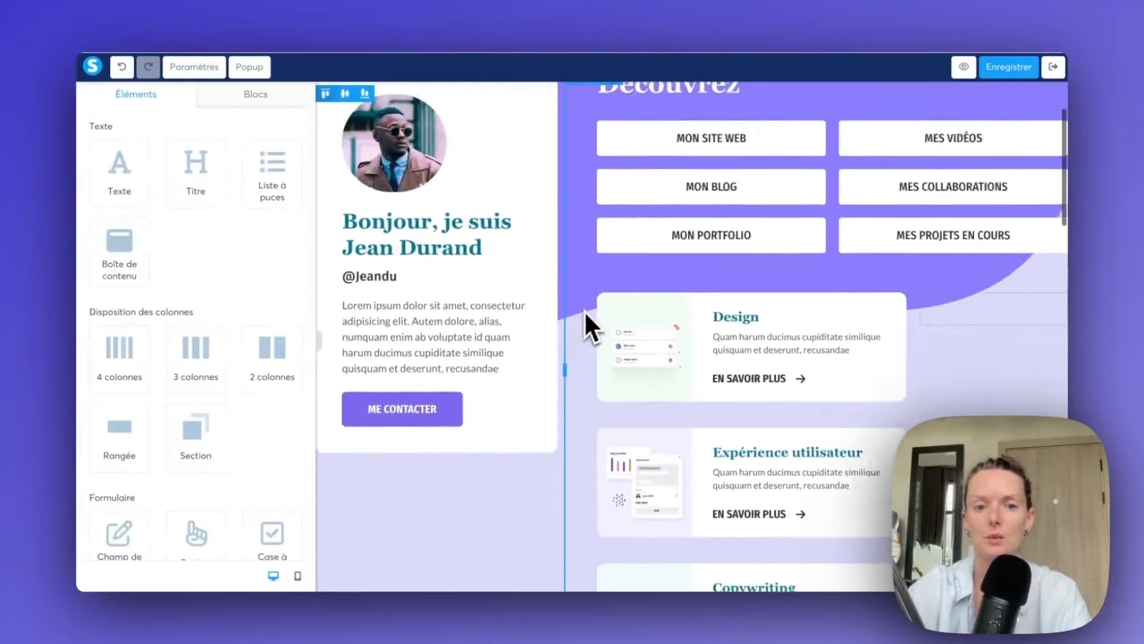
pyautogui.scroll(3, 584, 316)
# - Try the Répéter display mode for the section's background image and check it at full page width
pyautogui.click(394, 143)
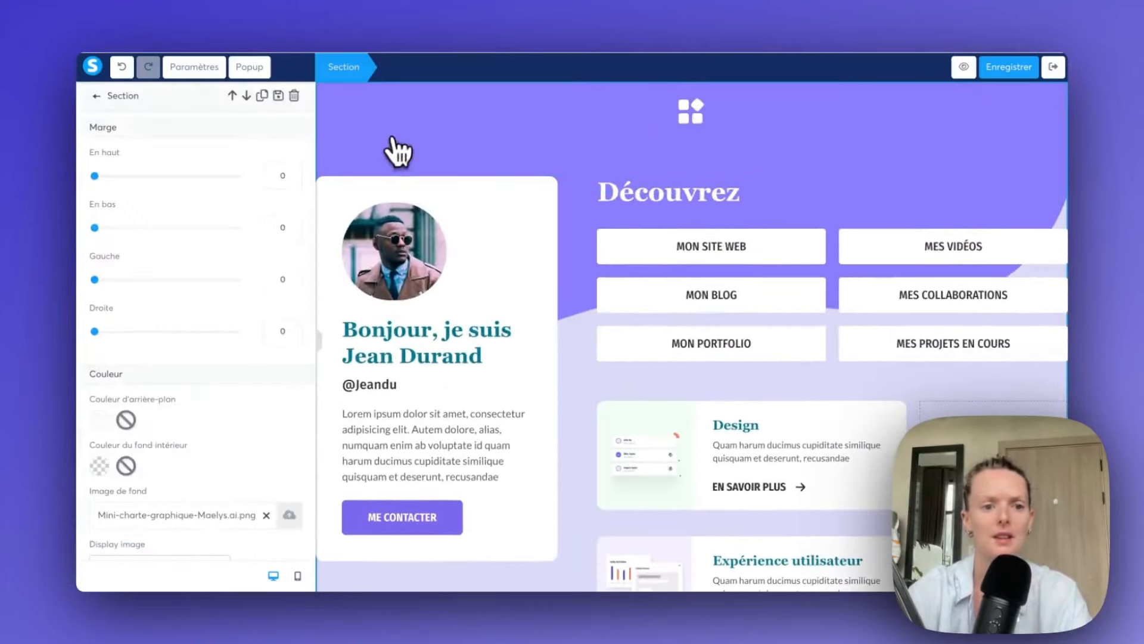
pyautogui.scroll(-3, 179, 358)
pyautogui.click(159, 370)
pyautogui.click(192, 452)
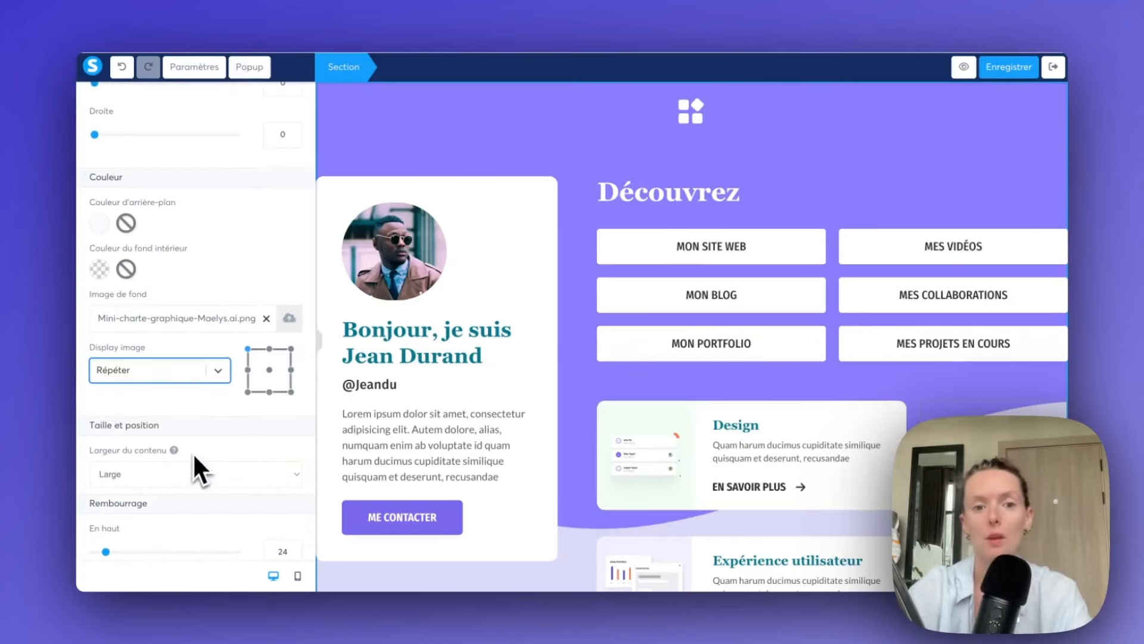
pyautogui.click(320, 342)
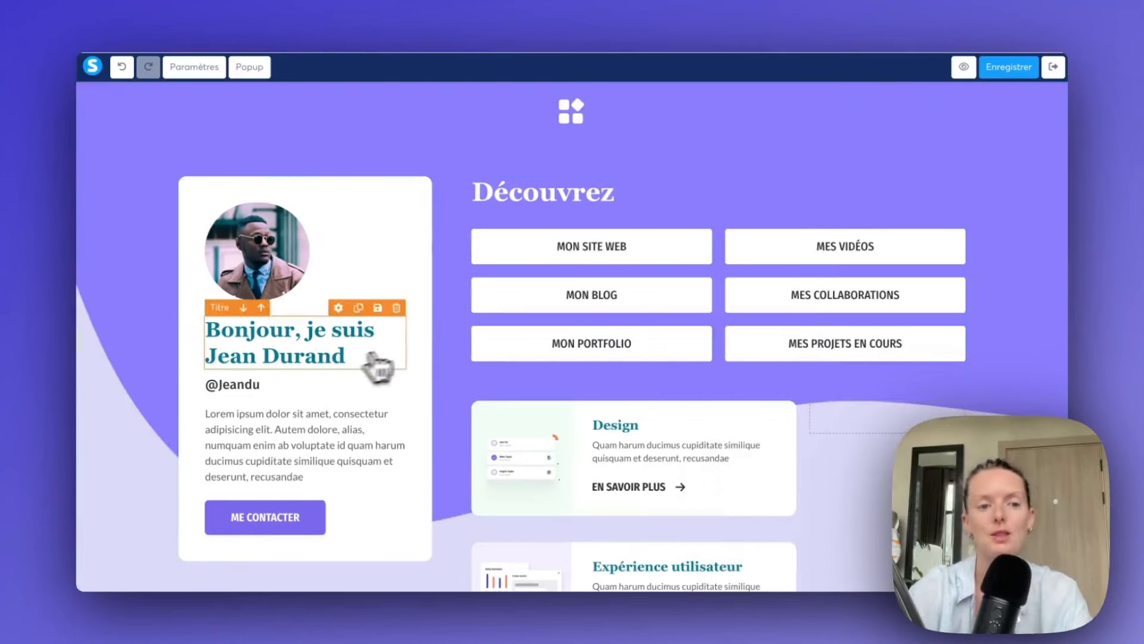
# - Try the Remplir à 100% en largeur et longueur display mode for the background image and check it through the whole section
pyautogui.click(120, 383)
pyautogui.scroll(-5, 201, 421)
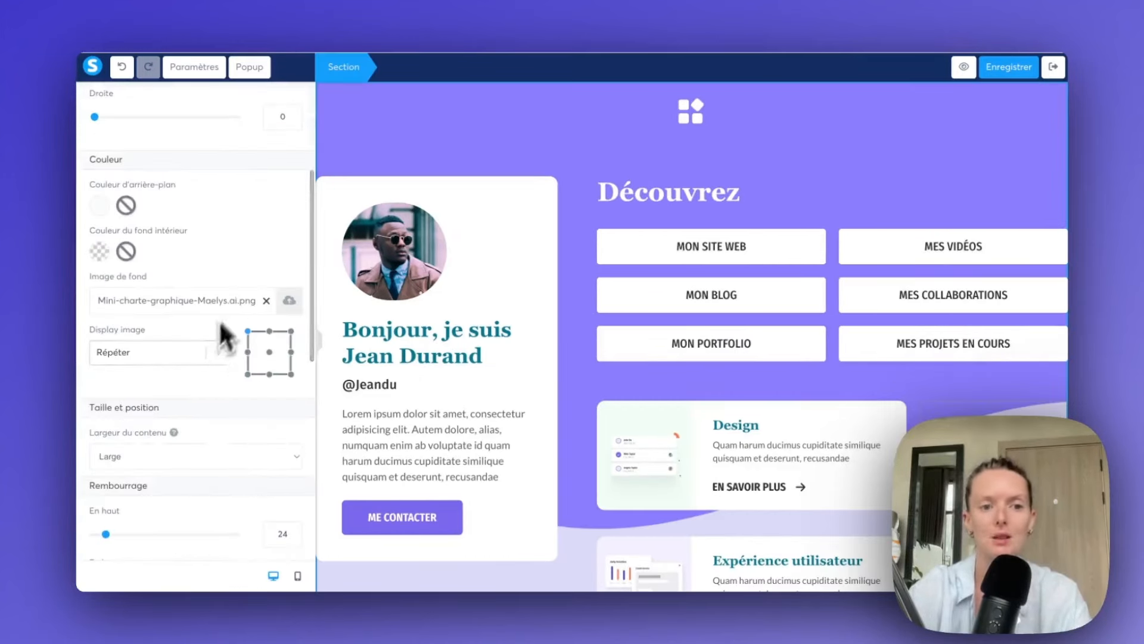
pyautogui.click(220, 355)
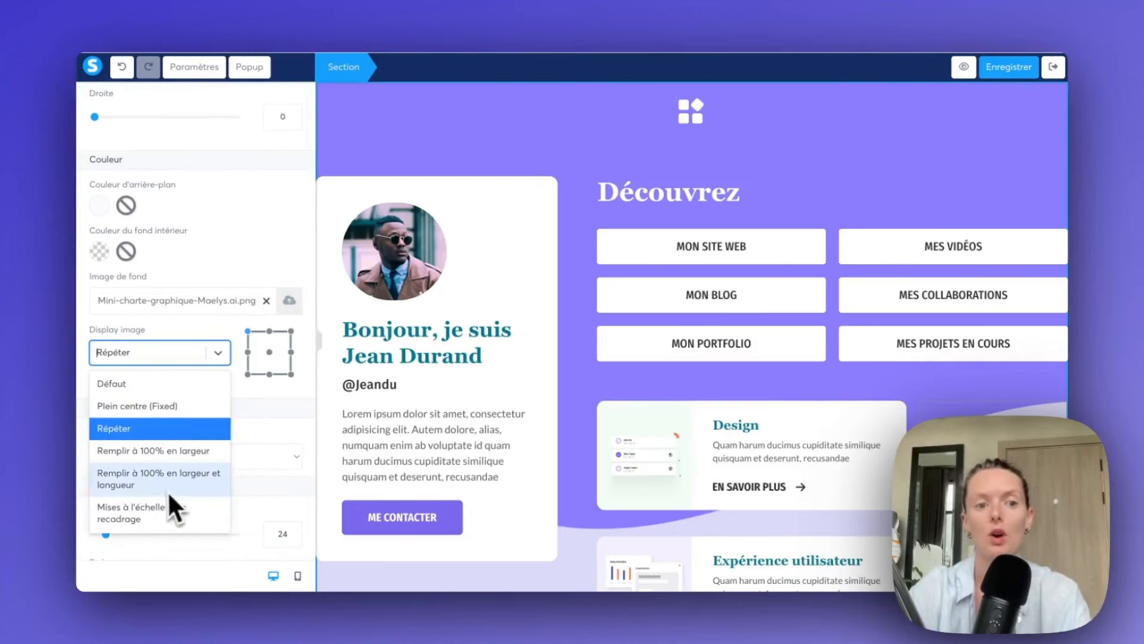
pyautogui.click(199, 482)
pyautogui.click(312, 340)
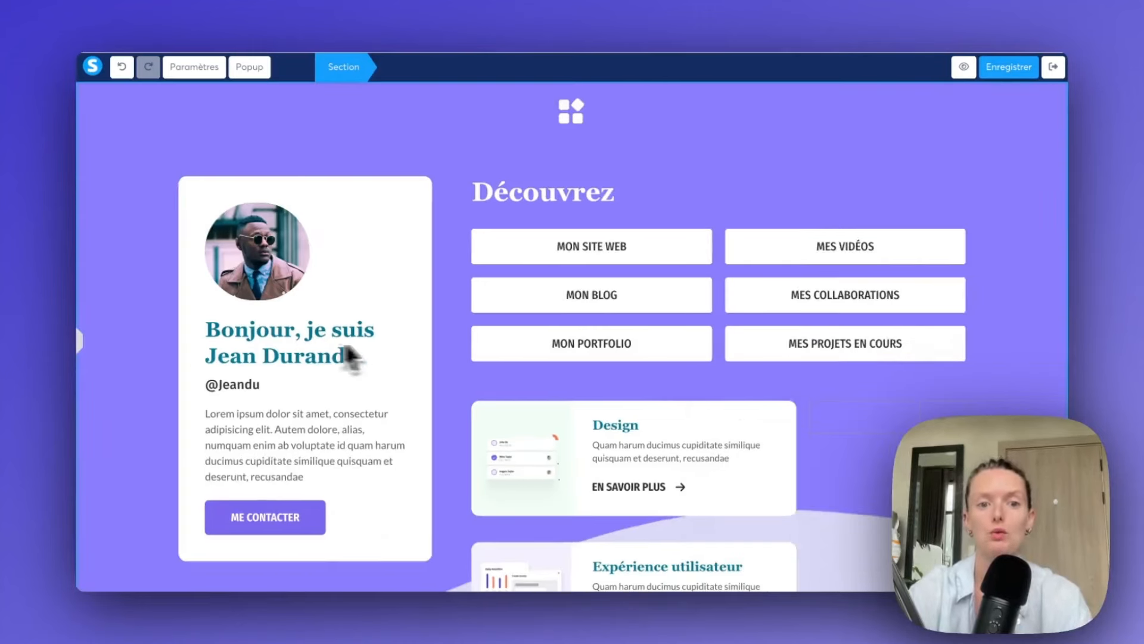
pyautogui.scroll(-8, 462, 373)
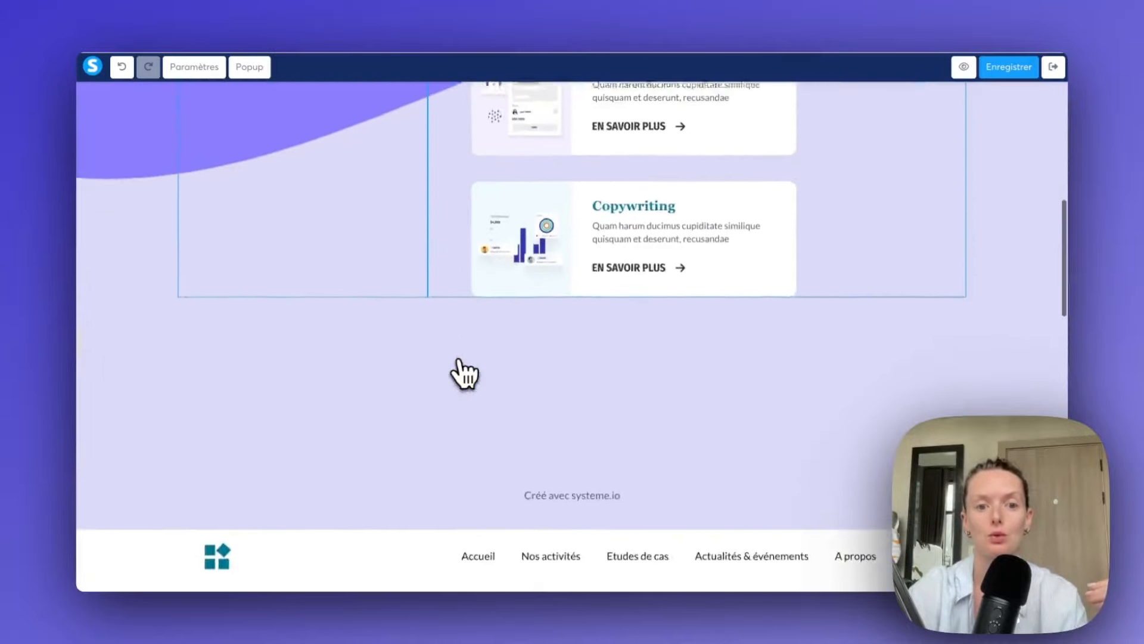
pyautogui.scroll(5, 462, 373)
pyautogui.scroll(5, 461, 373)
# - Set the section's background image display mode to Plein centre (Fixed) and check how it behaves along the page
pyautogui.click(172, 364)
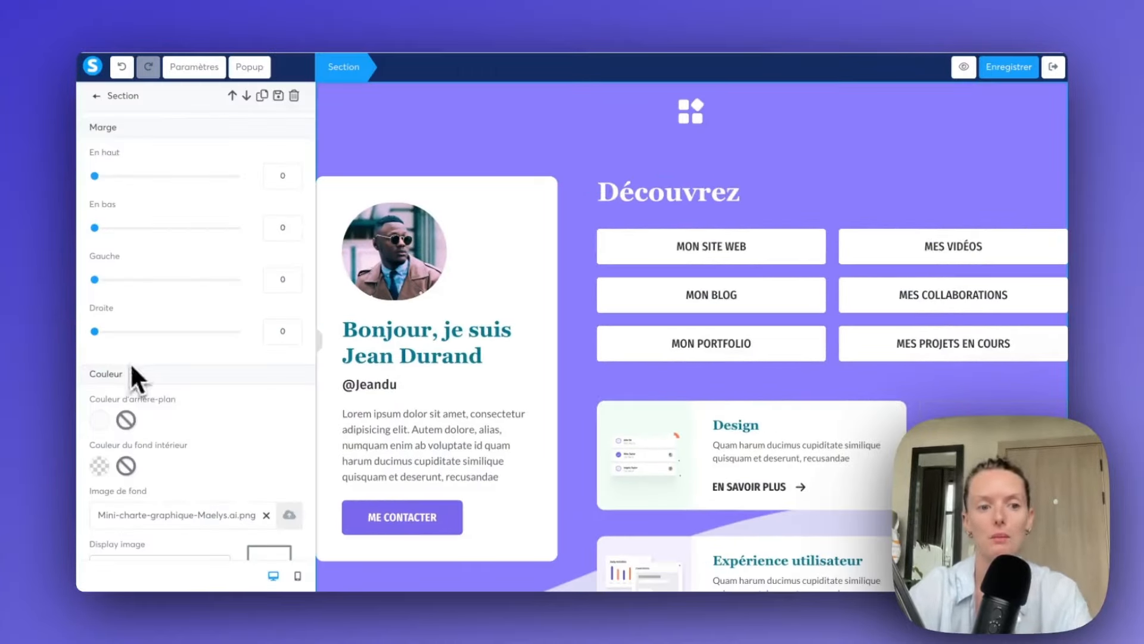
pyautogui.scroll(-3, 254, 531)
pyautogui.click(218, 387)
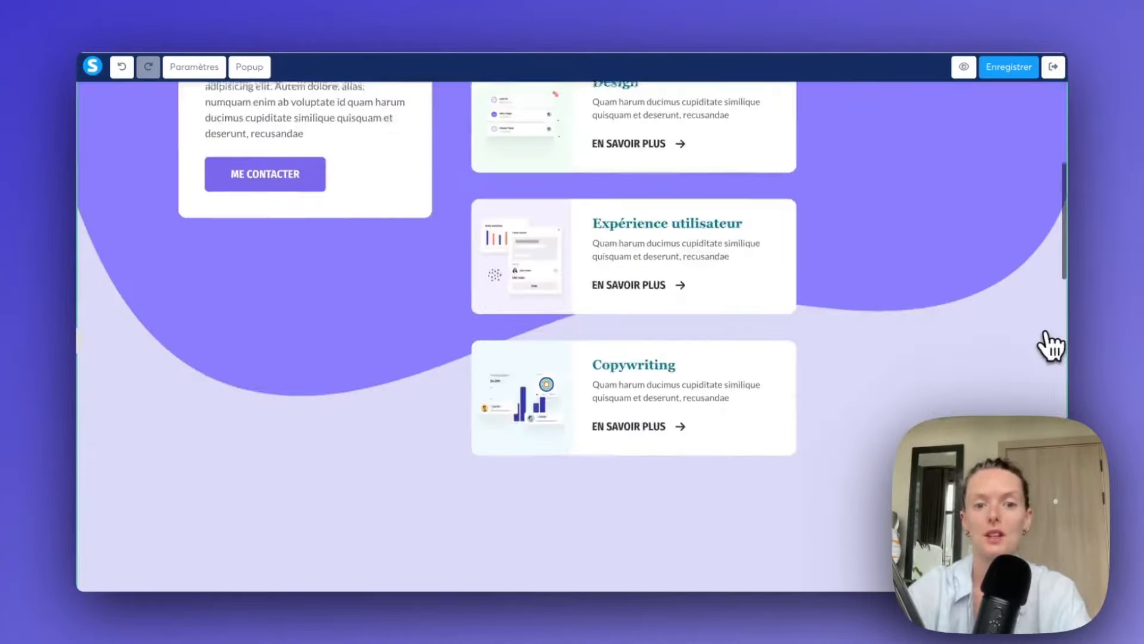
pyautogui.scroll(6, 1049, 346)
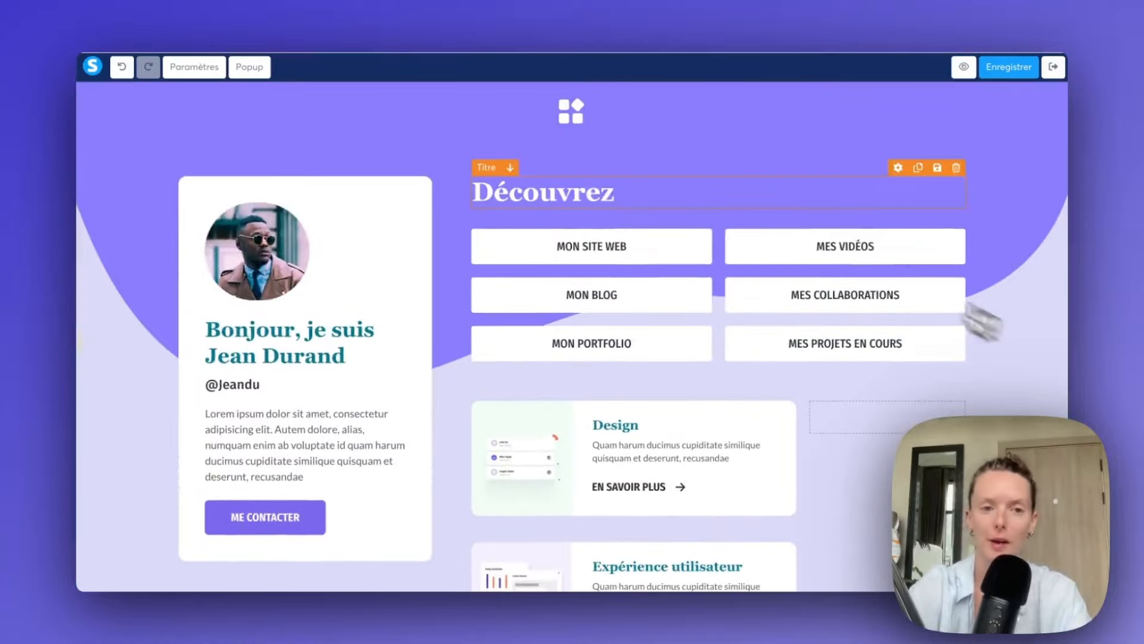
# - Replace the header logo above the profile card with the brand's white logo image and reduce it to a small centred size
pyautogui.click(587, 122)
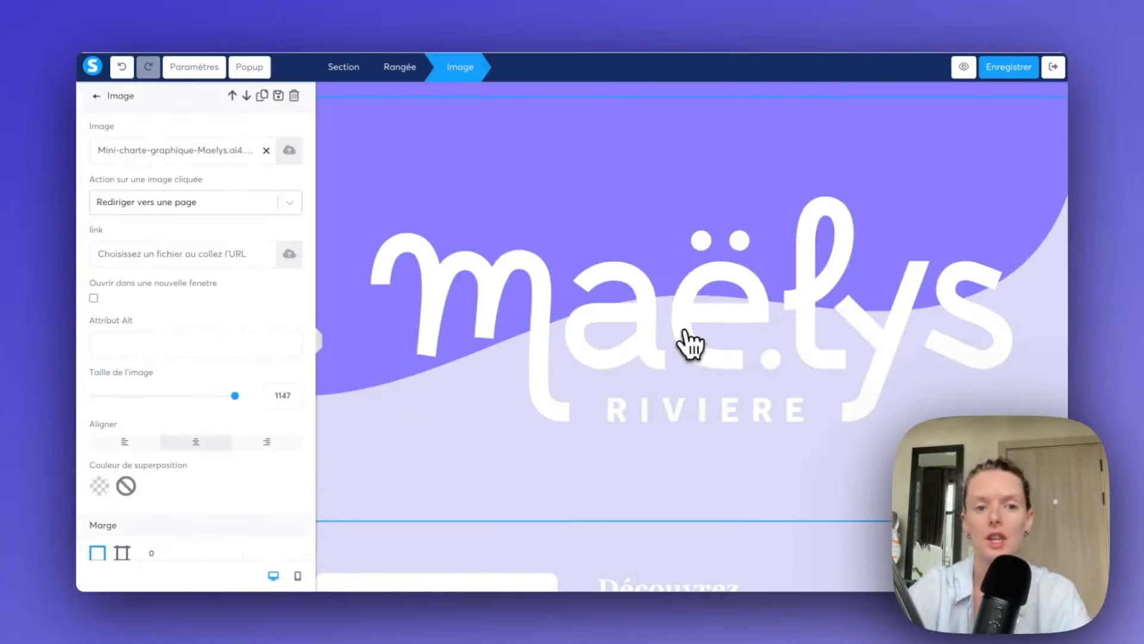
pyautogui.moveTo(235, 395); pyautogui.dragTo(123, 395)
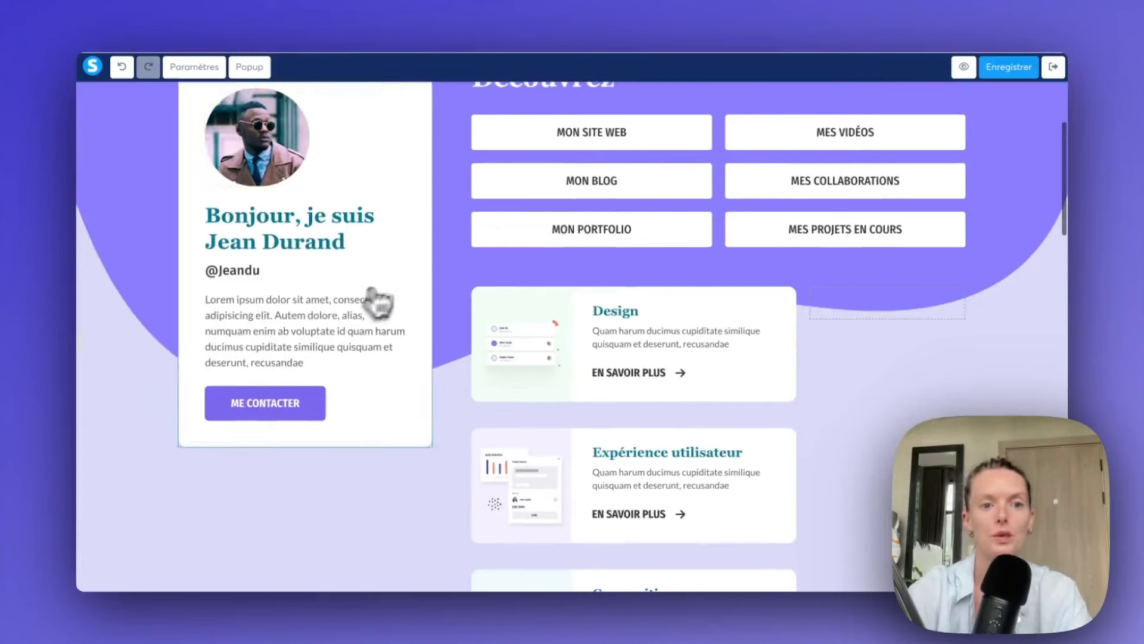
pyautogui.scroll(1, 364, 204)
pyautogui.scroll(1, 359, 210)
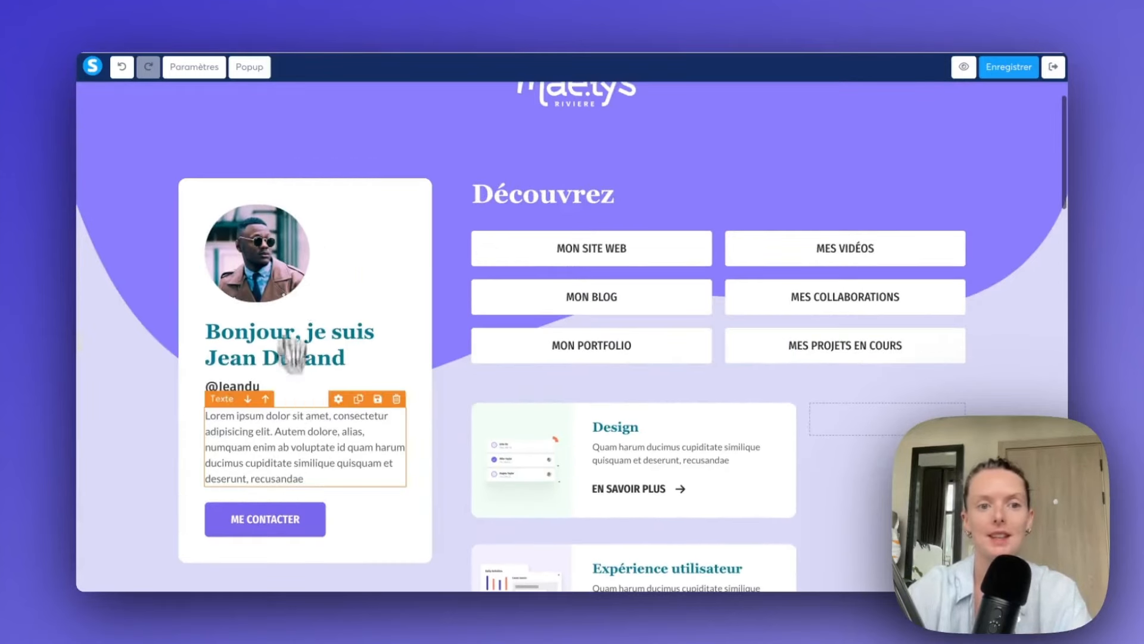
# - Set the shadow of the white profile card row to Ombre moyenne
pyautogui.click(190, 352)
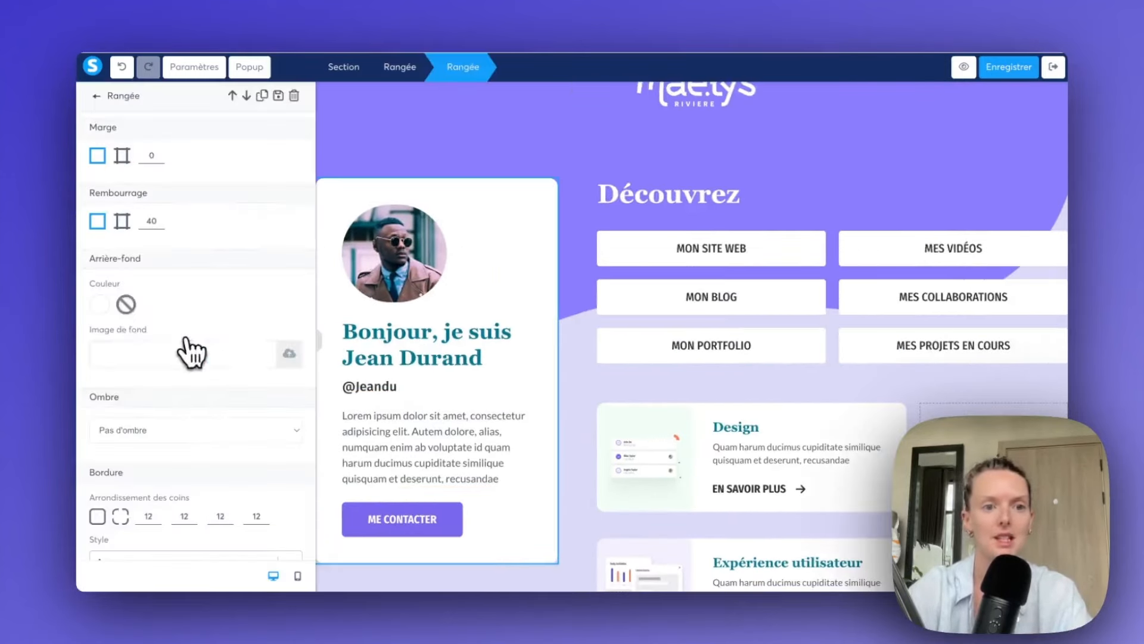
pyautogui.scroll(-3, 225, 449)
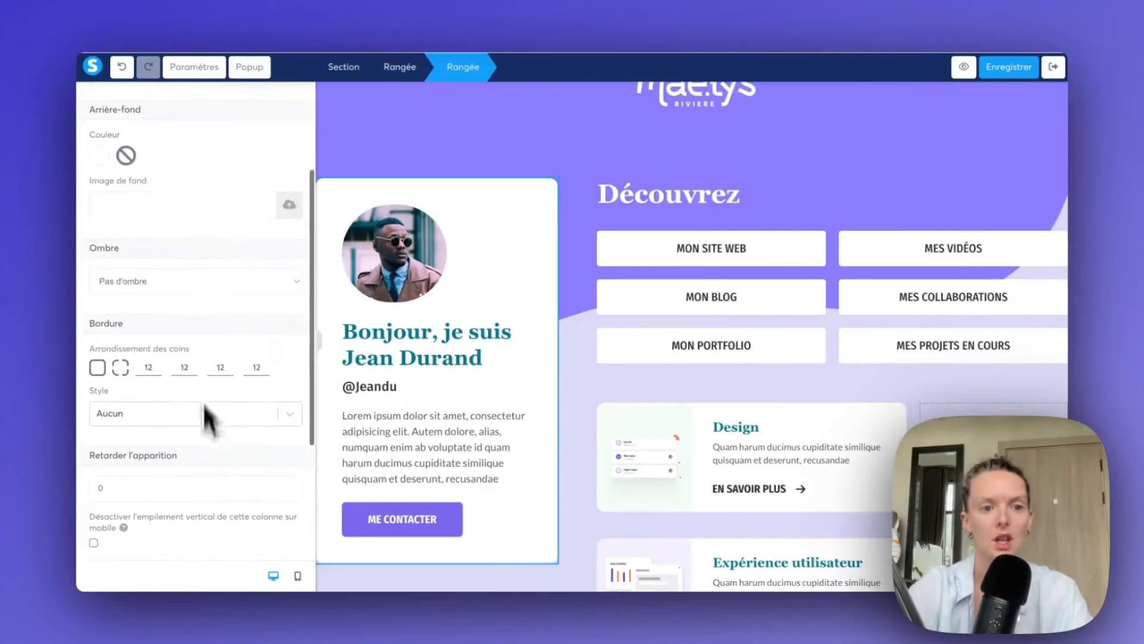
pyautogui.click(196, 279)
pyautogui.click(201, 310)
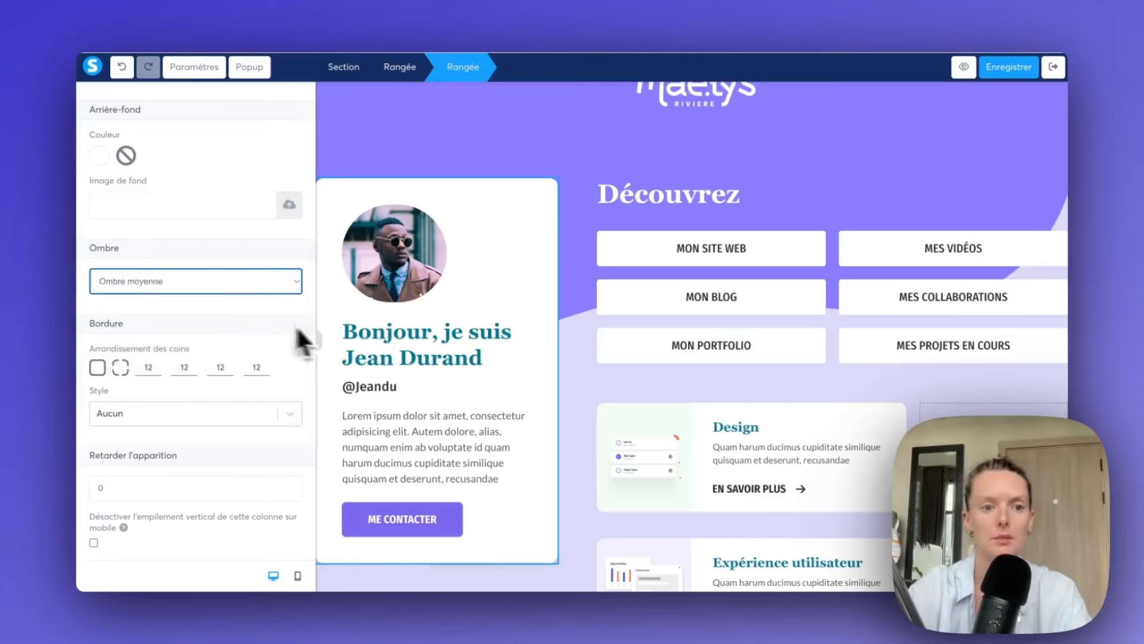
pyautogui.click(319, 350)
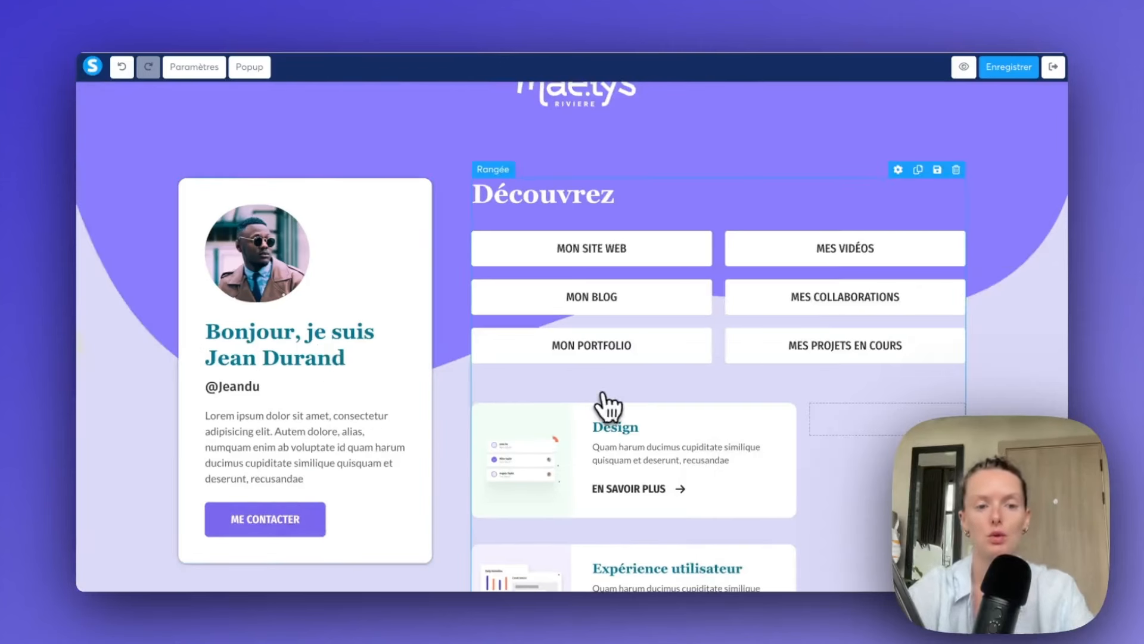
# - Replace the portrait in the profile card with Photoinsta.png and reduce its size to 179
pyautogui.click(298, 295)
pyautogui.click(405, 264)
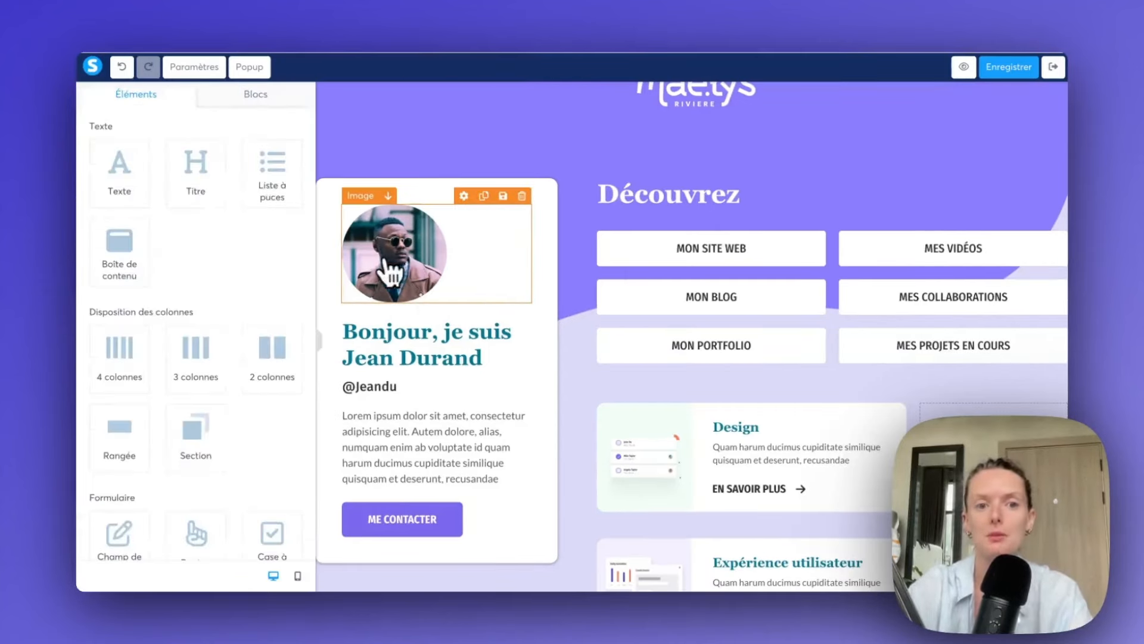
pyautogui.click(382, 263)
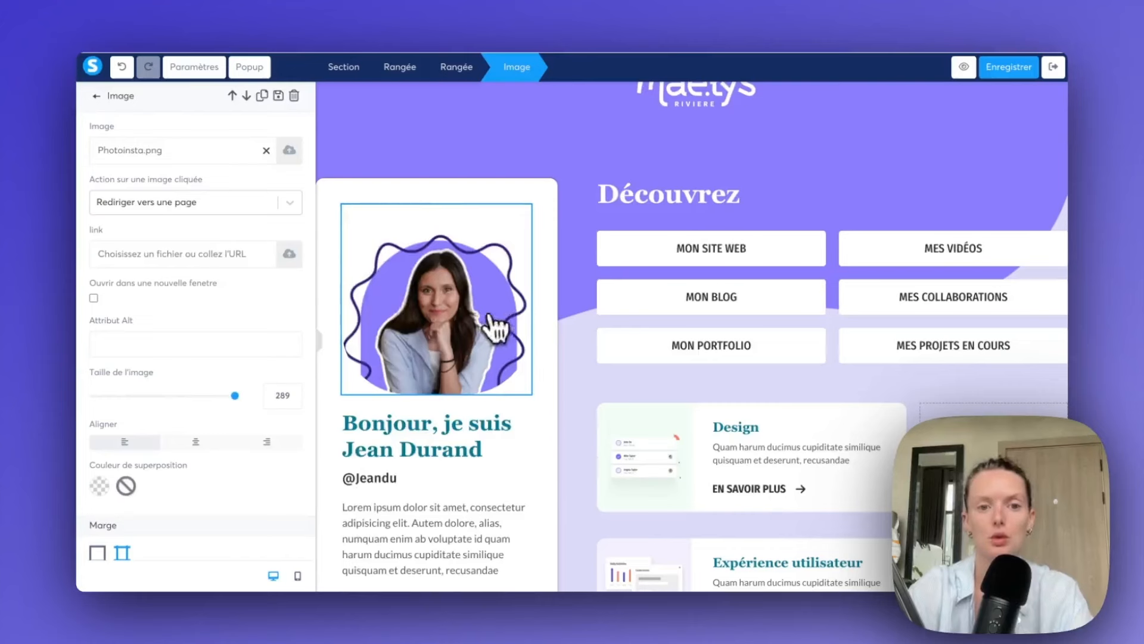
pyautogui.moveTo(235, 399); pyautogui.dragTo(184, 414)
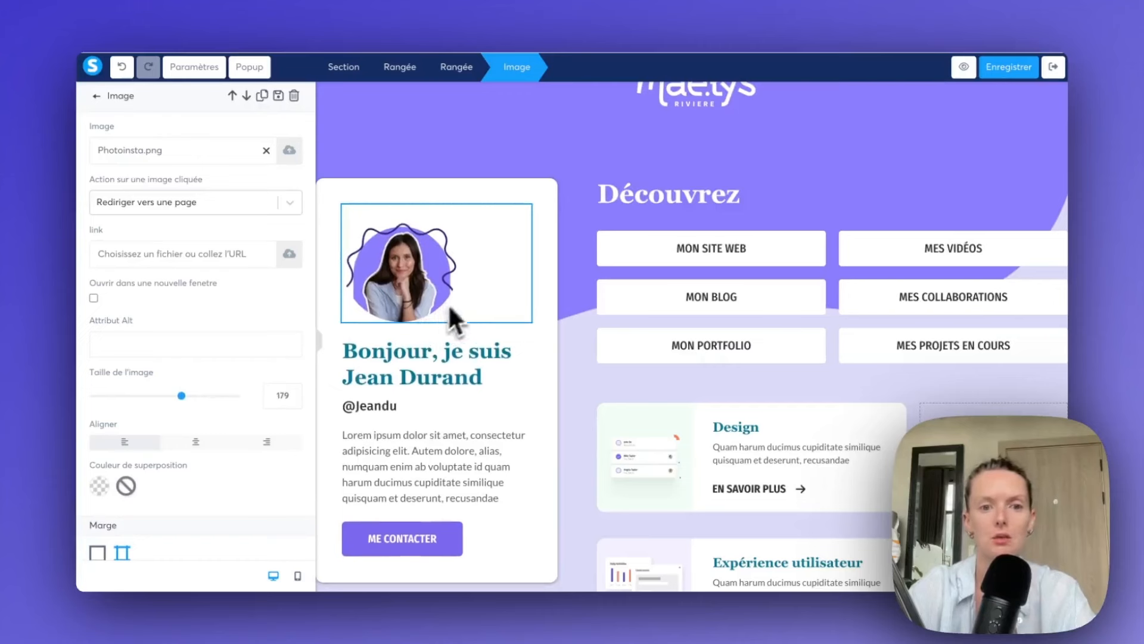
# - Set the corner rounding of the profile card's portrait to 0
pyautogui.scroll(-7, 218, 424)
pyautogui.scroll(-2, 216, 422)
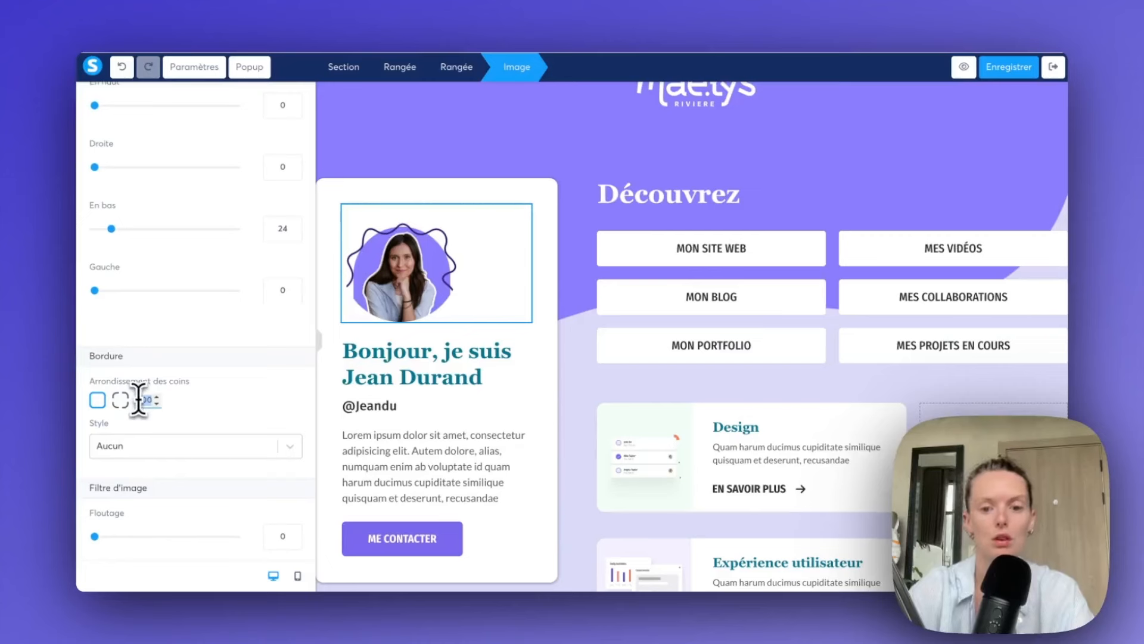
pyautogui.write('0')
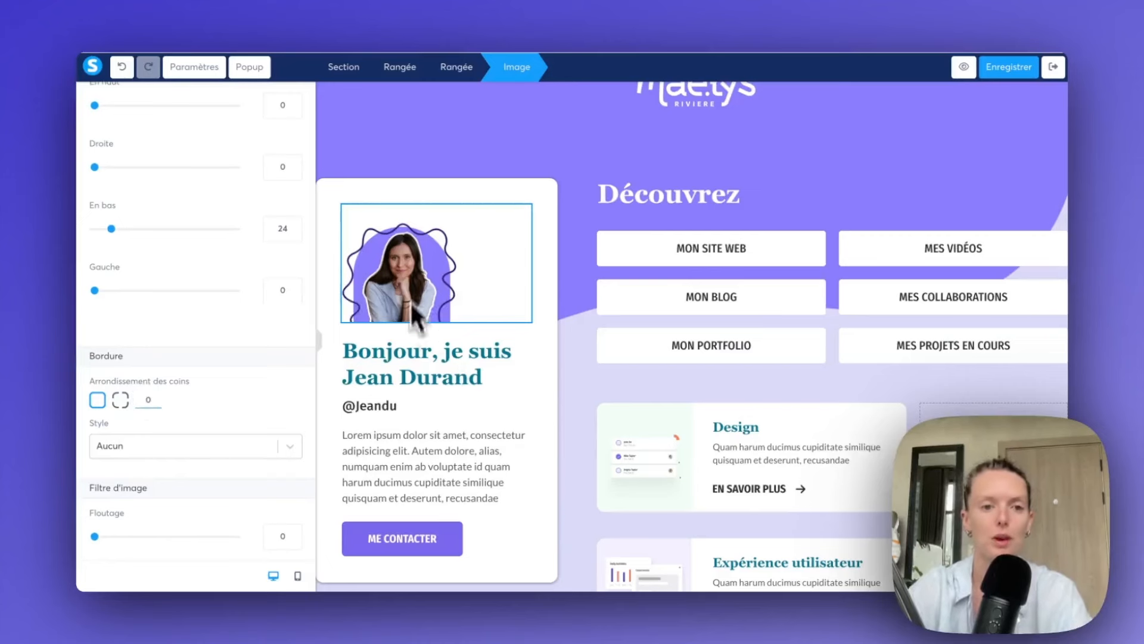
pyautogui.click(333, 359)
# - Change the text colour of the profile card's greeting heading to the saved dark purple 331C70
pyautogui.click(458, 376)
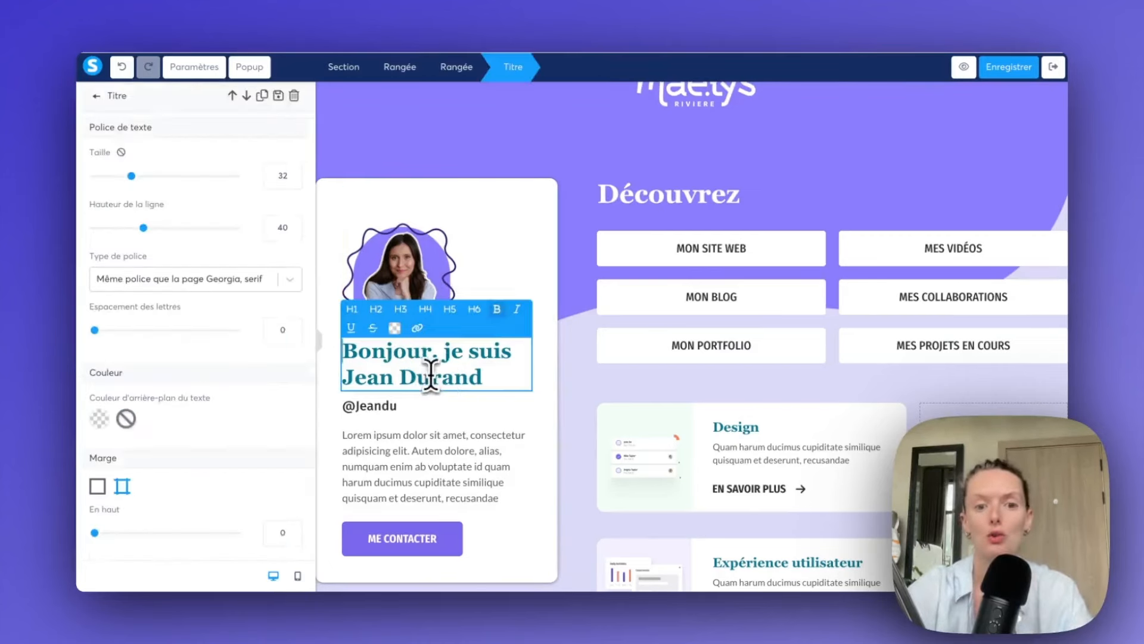
pyautogui.click(488, 409)
pyautogui.tripleClick(463, 376)
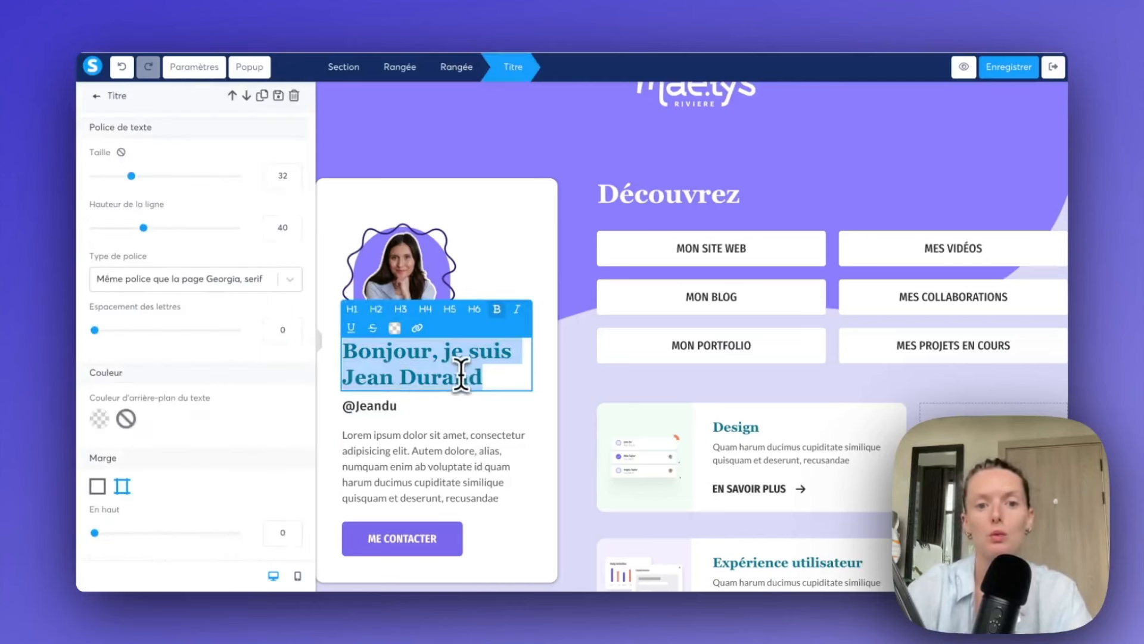
pyautogui.click(419, 328)
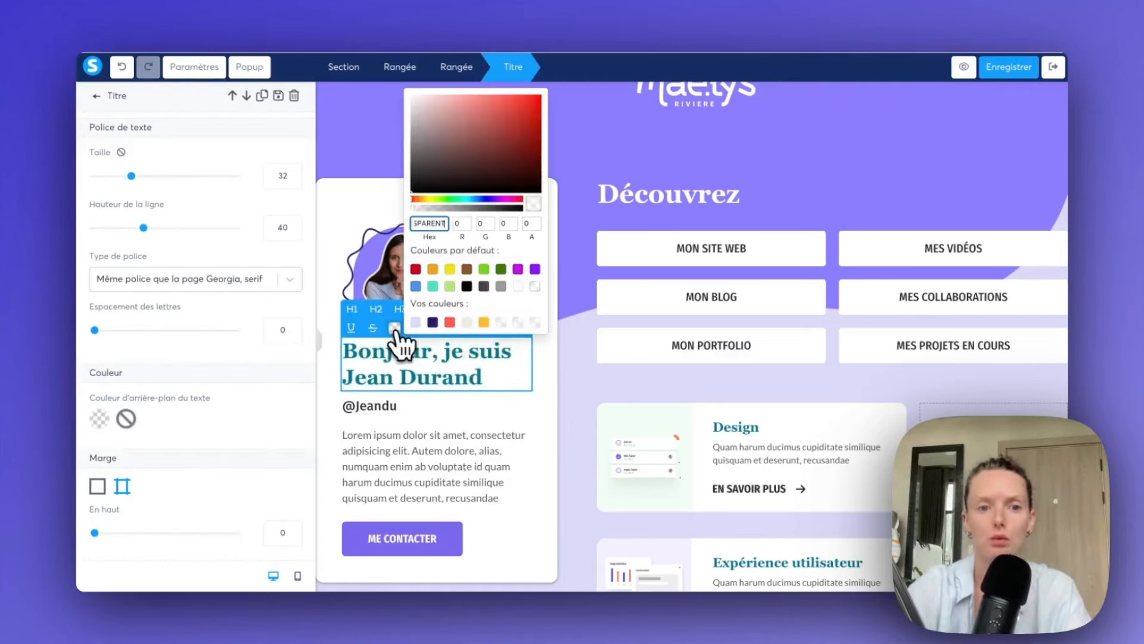
pyautogui.click(433, 322)
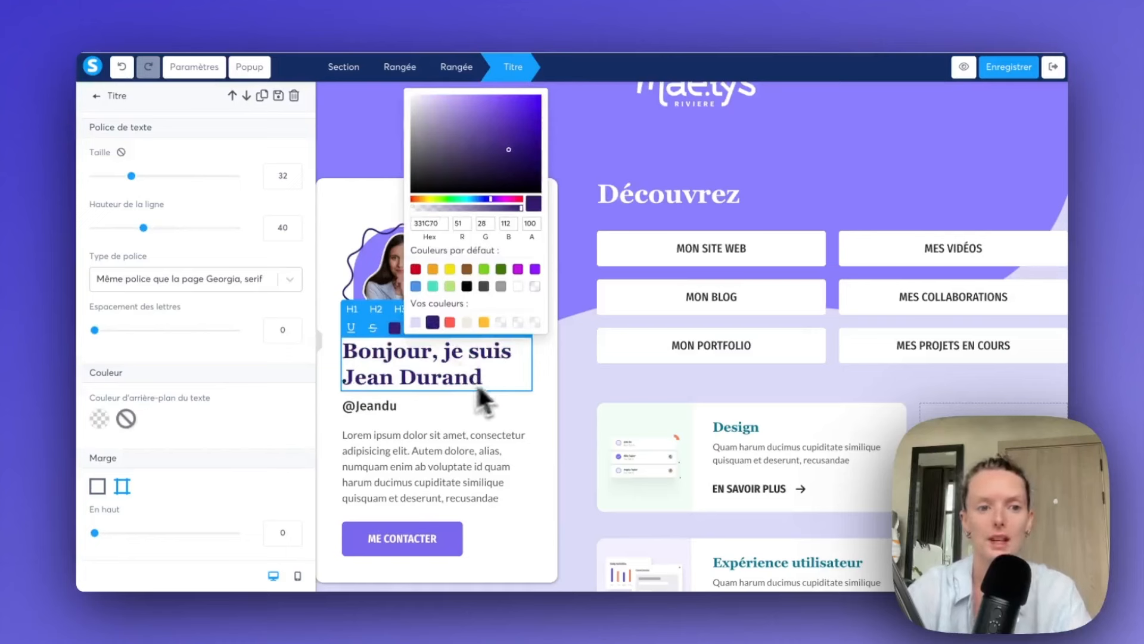
pyautogui.click(447, 399)
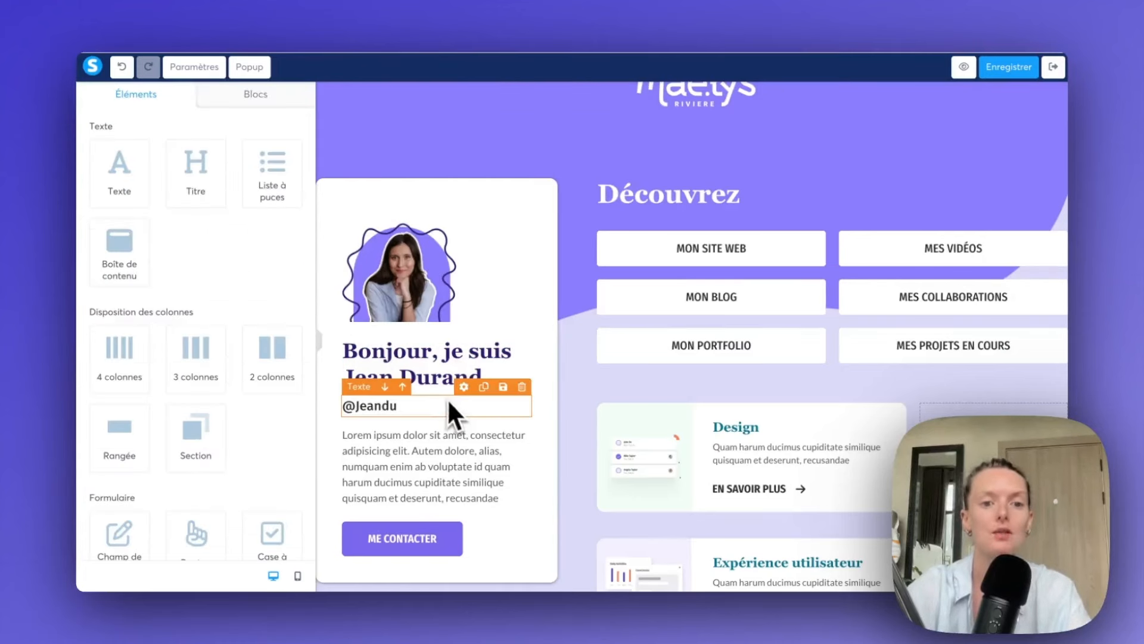
# - Try the Polices Web Safe font type for the greeting heading and browse its fonts
pyautogui.click(422, 379)
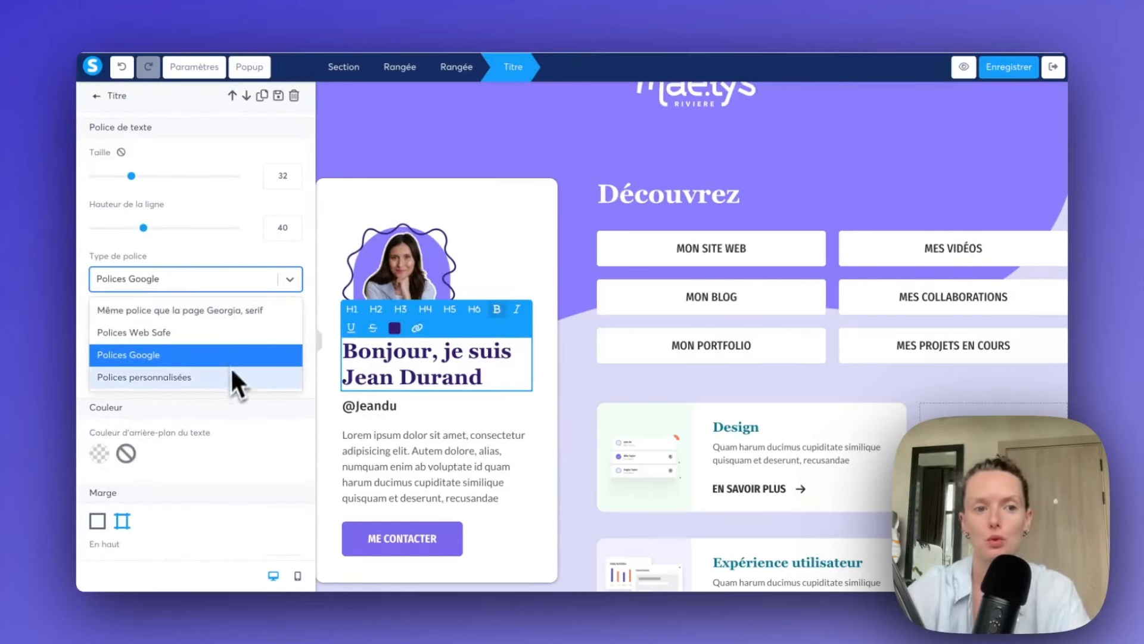
pyautogui.click(250, 332)
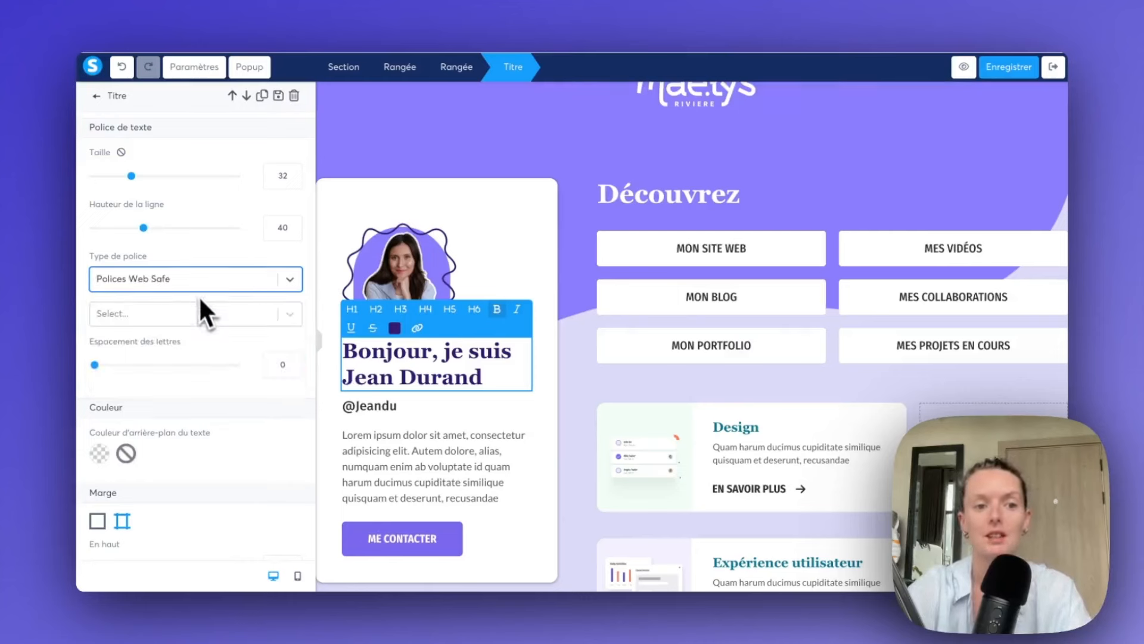
pyautogui.click(197, 290)
pyautogui.click(198, 338)
pyautogui.click(175, 316)
pyautogui.scroll(-2, 196, 472)
pyautogui.scroll(2, 198, 474)
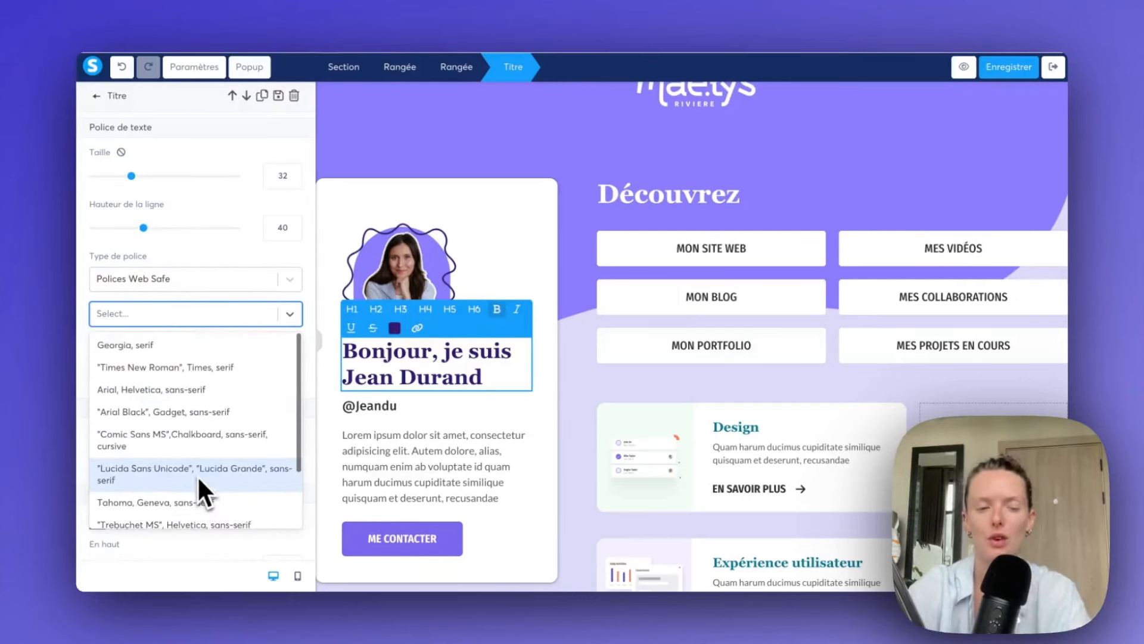
pyautogui.click(195, 312)
# - Try the Polices personnalisées font type for the greeting heading and view its font file upload dialog
pyautogui.click(194, 283)
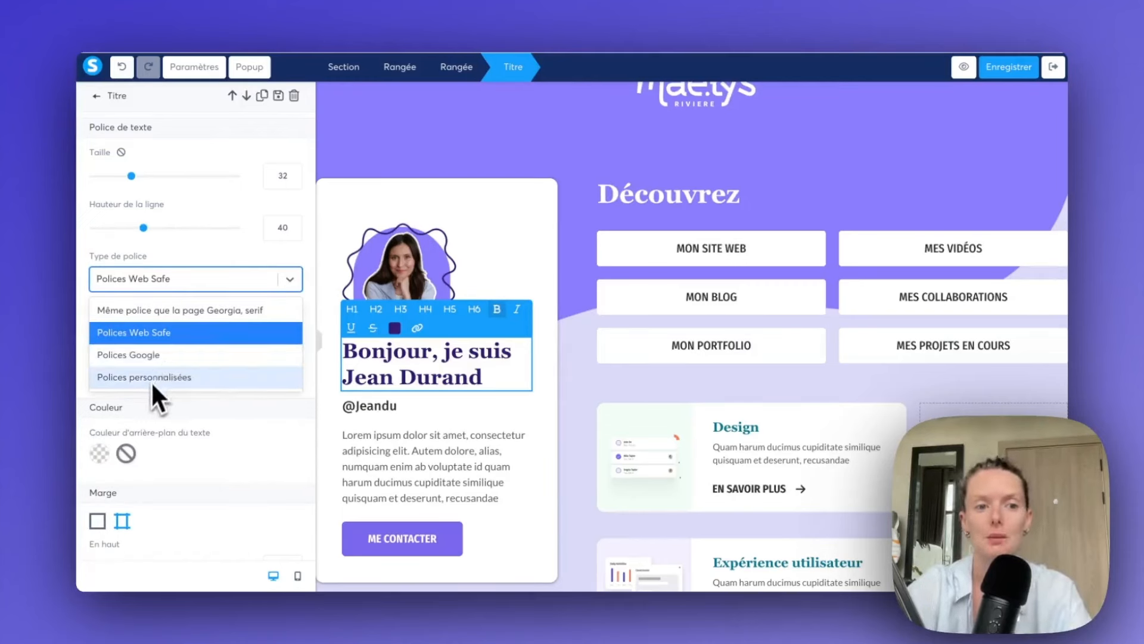
pyautogui.click(167, 382)
pyautogui.click(177, 319)
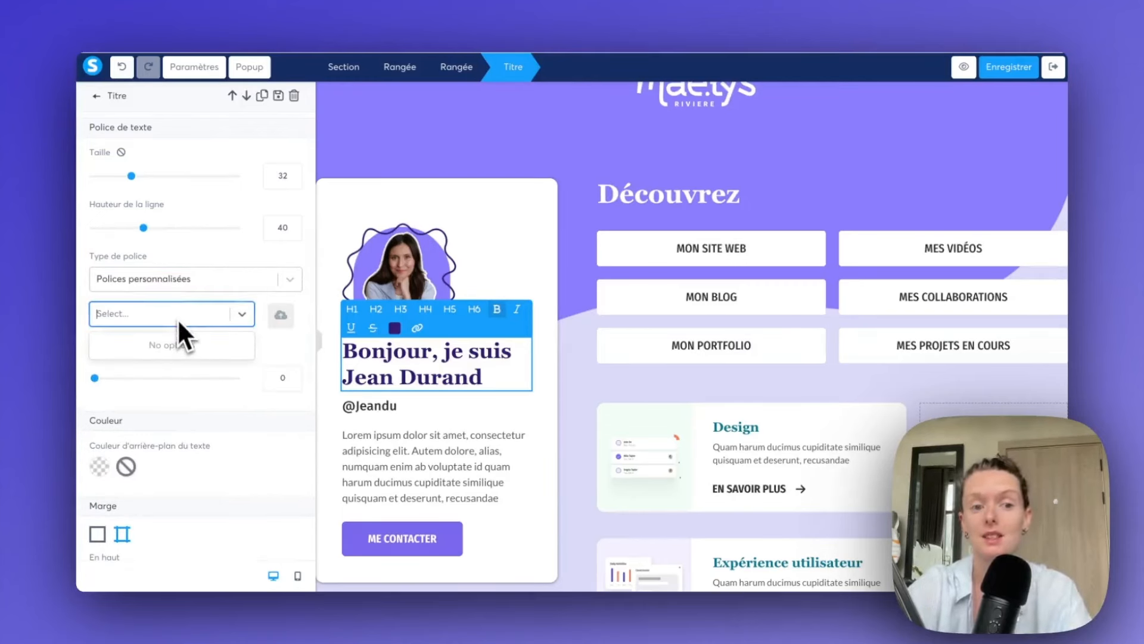
pyautogui.click(281, 315)
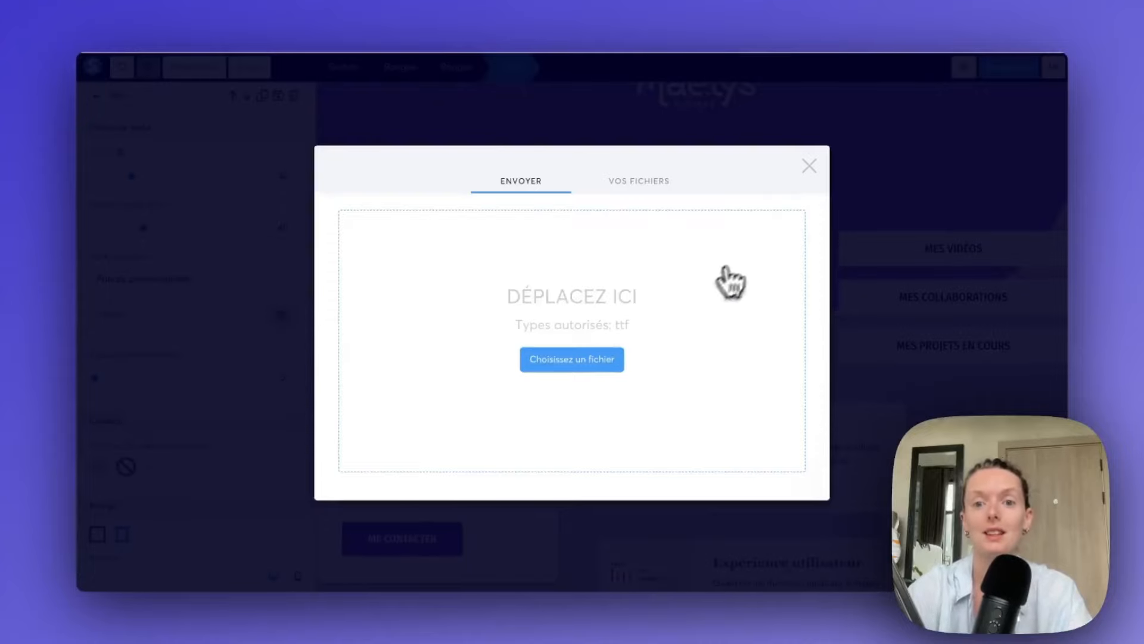
pyautogui.click(810, 170)
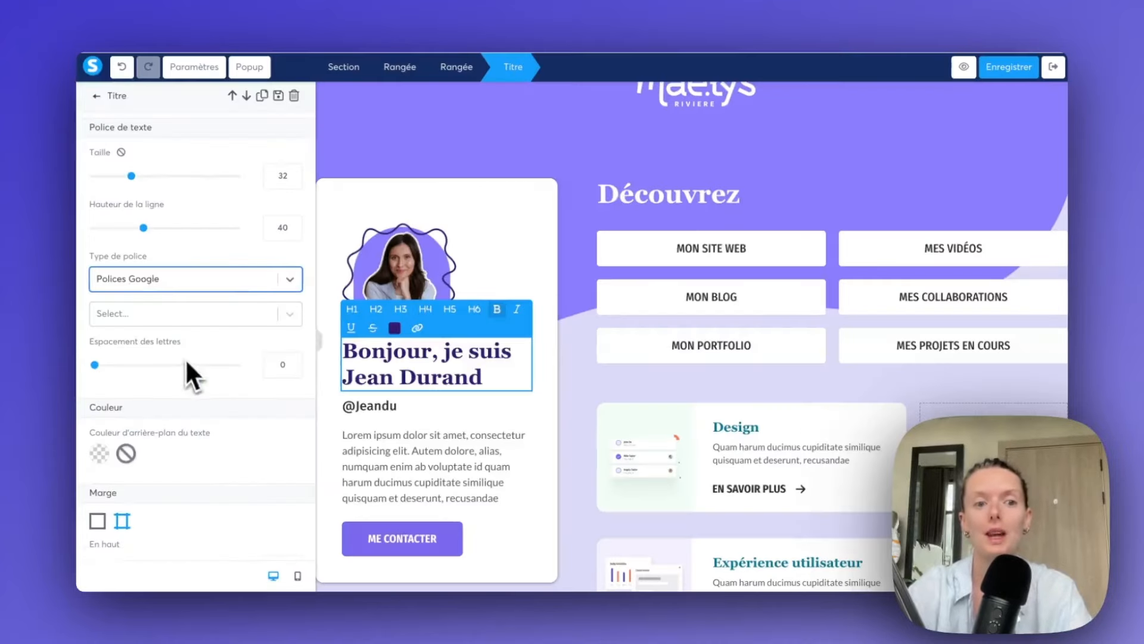
# - Set the greeting heading's font to Homemade Apple from Polices Google and remove its bold formatting
pyautogui.click(198, 316)
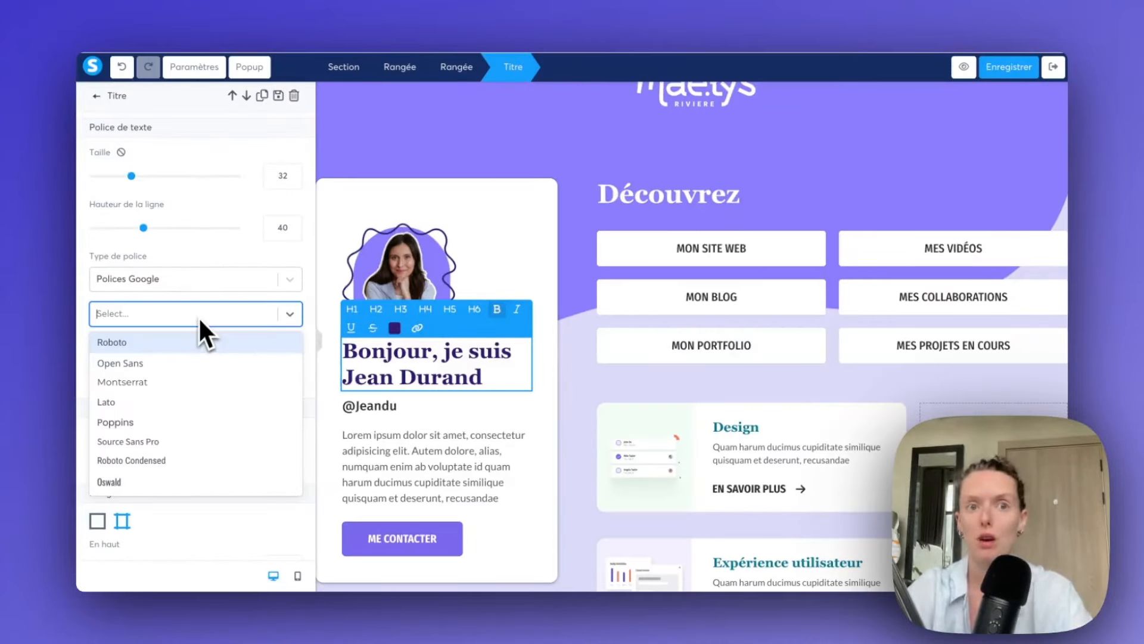
pyautogui.scroll(-1, 212, 427)
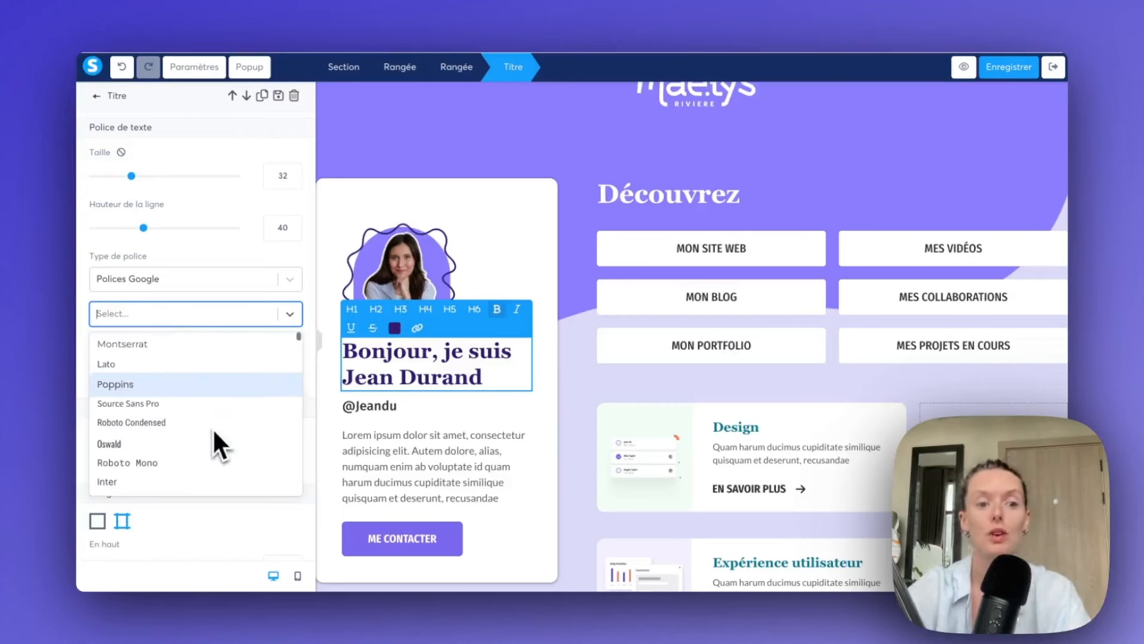
pyautogui.click(212, 427)
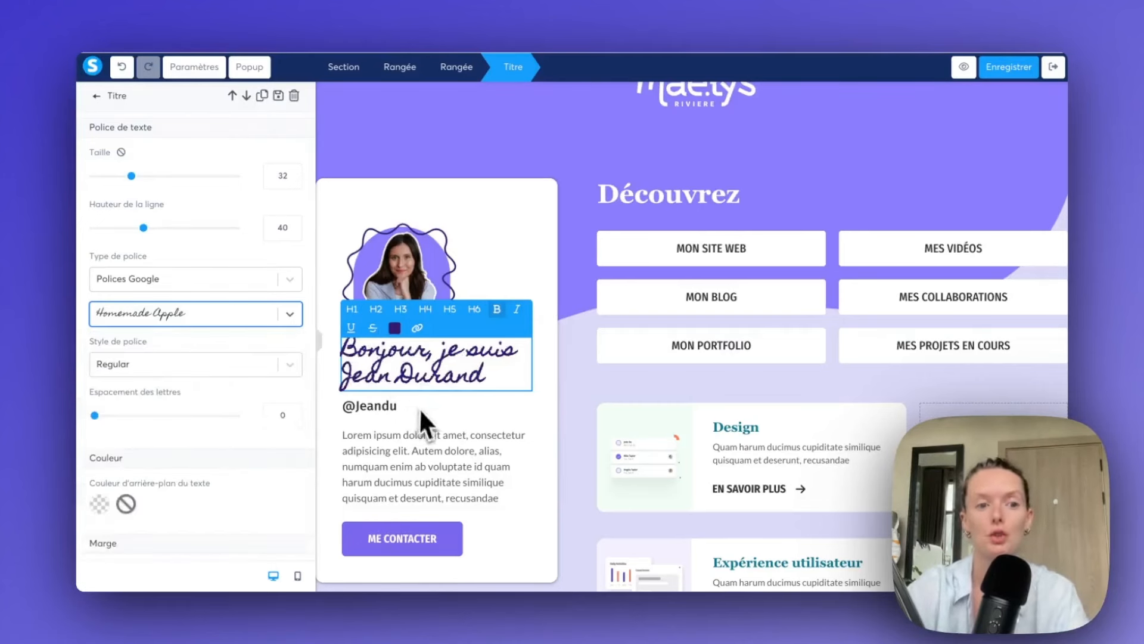
pyautogui.moveTo(476, 387); pyautogui.dragTo(344, 365)
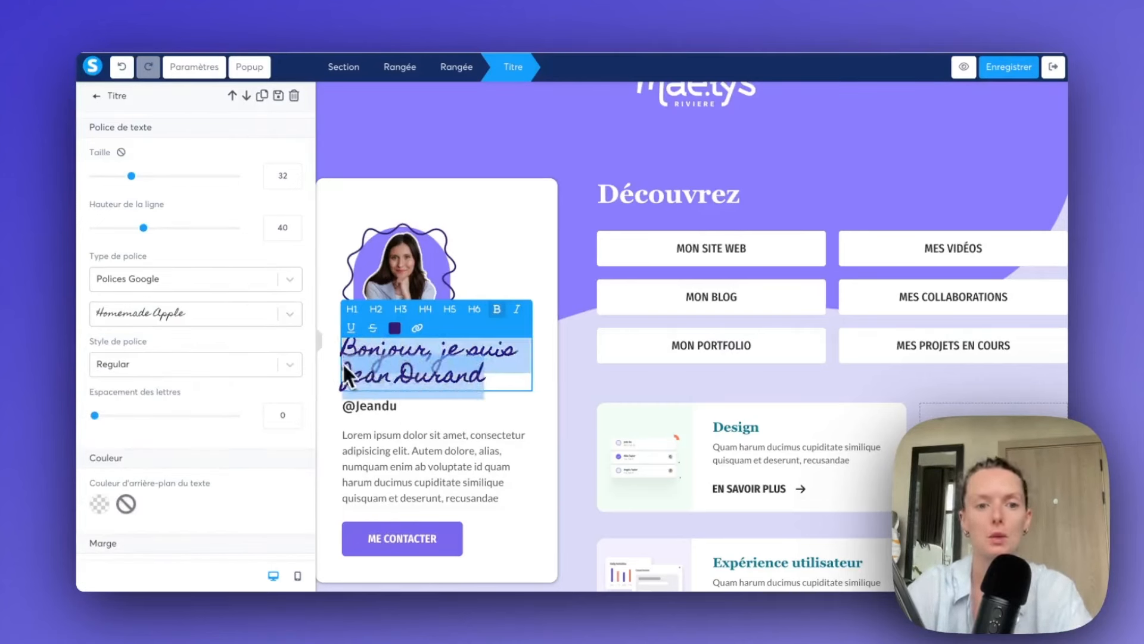
pyautogui.click(488, 410)
pyautogui.click(452, 392)
# - Replace the placeholder name in the greeting heading with the page owner's first name
pyautogui.moveTo(343, 377); pyautogui.dragTo(475, 377)
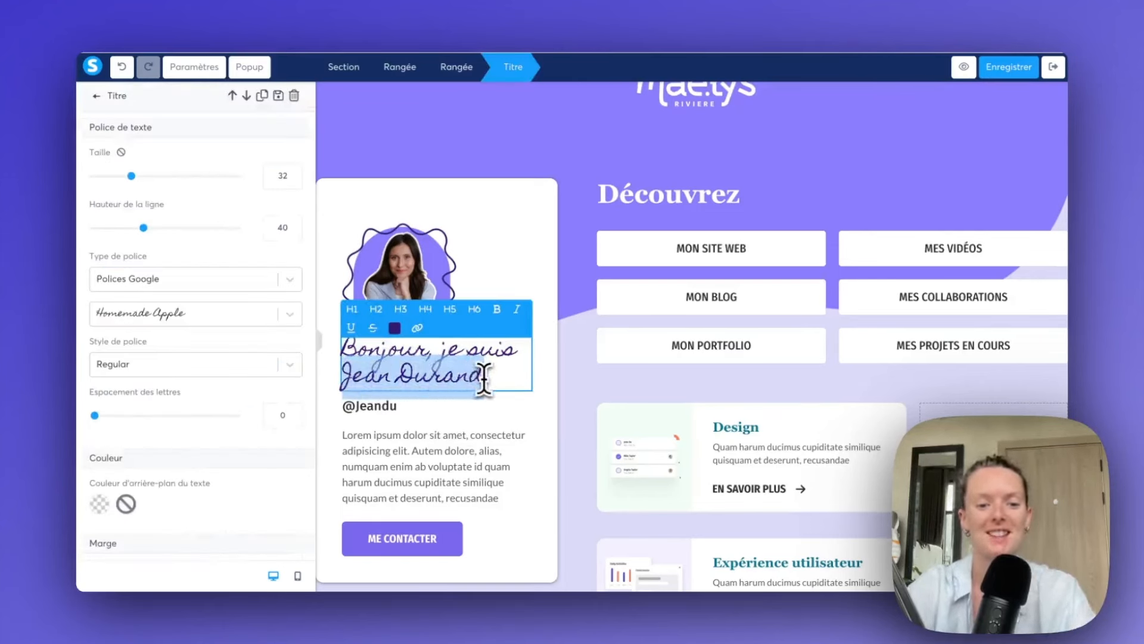
pyautogui.write('Mae')
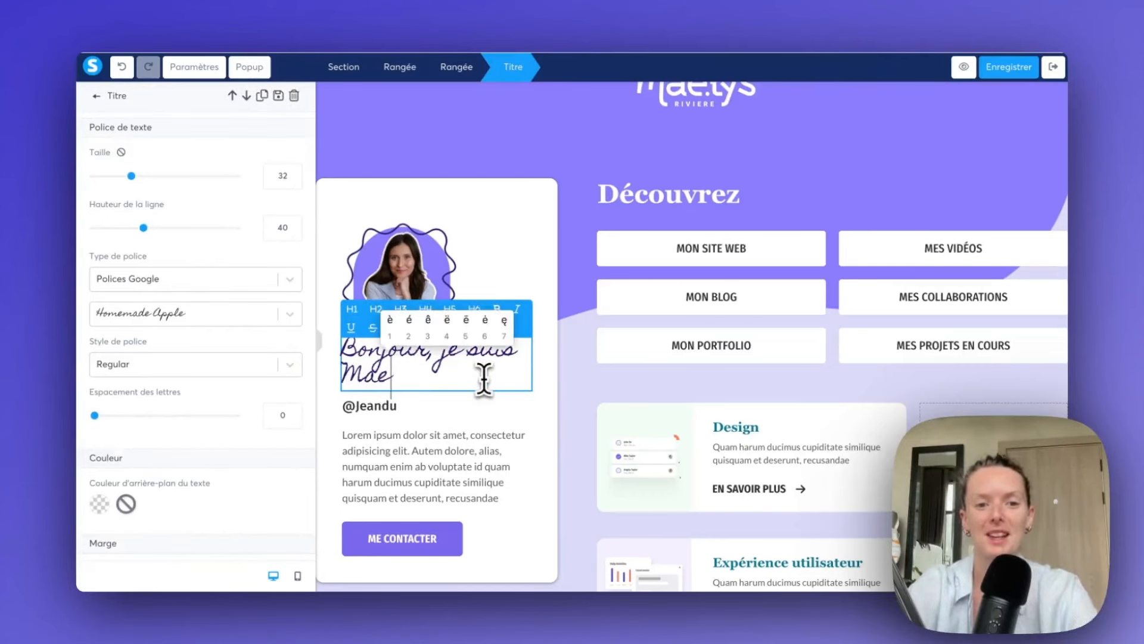
pyautogui.write('4lys')
pyautogui.click(419, 405)
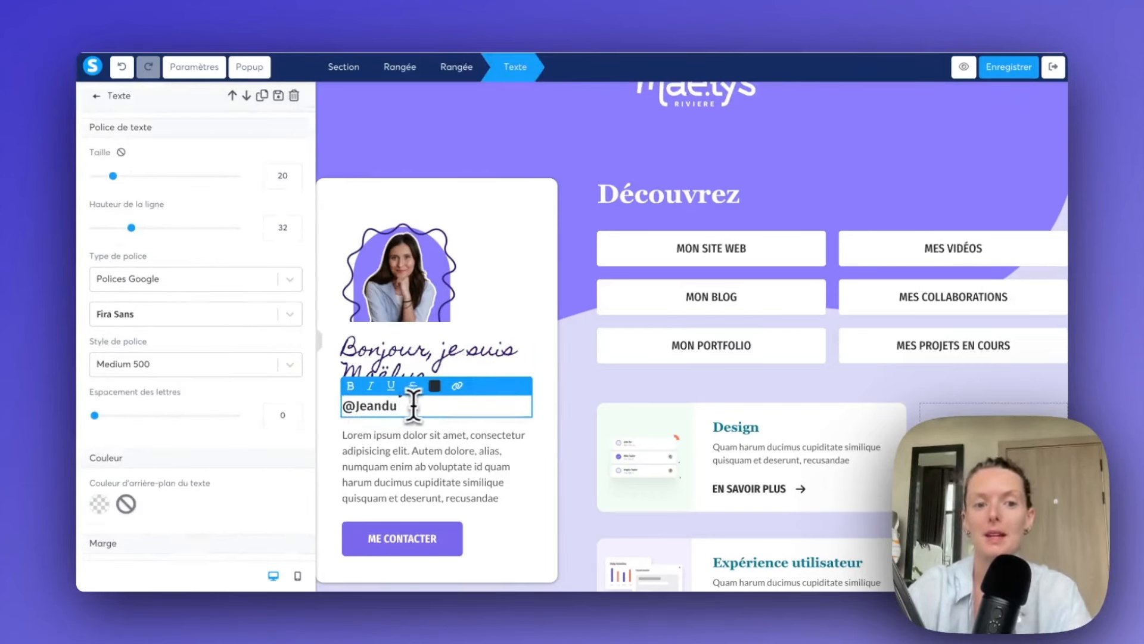
pyautogui.doubleClick(369, 406)
pyautogui.click(435, 386)
pyautogui.click(480, 377)
pyautogui.click(415, 411)
pyautogui.moveTo(416, 411); pyautogui.dragTo(358, 411)
pyautogui.write('@instagram')
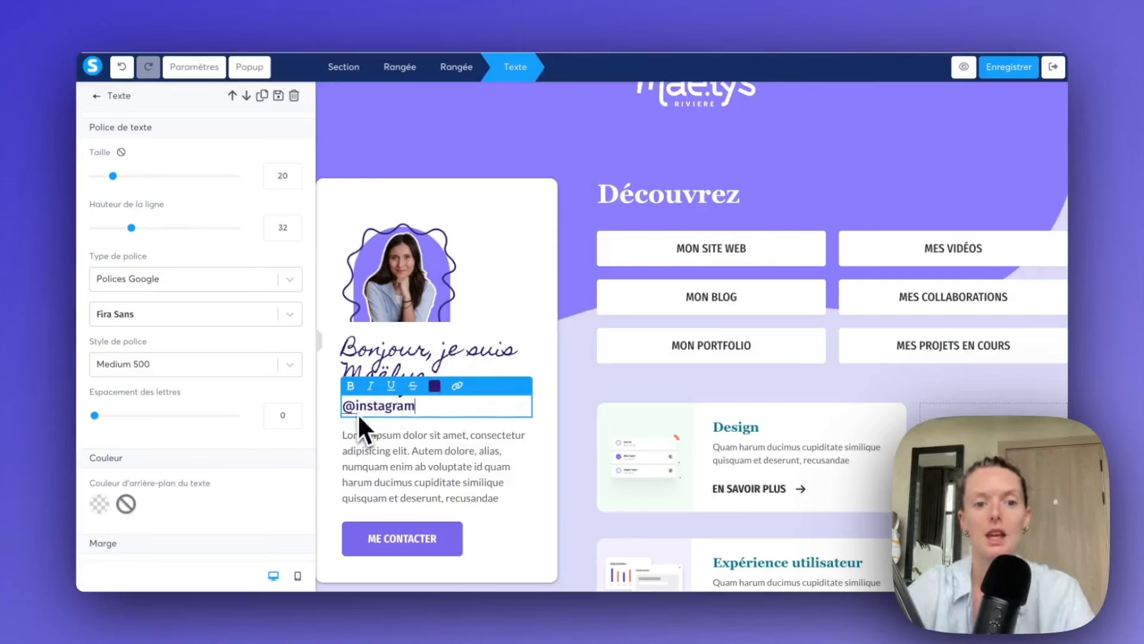
pyautogui.click(409, 471)
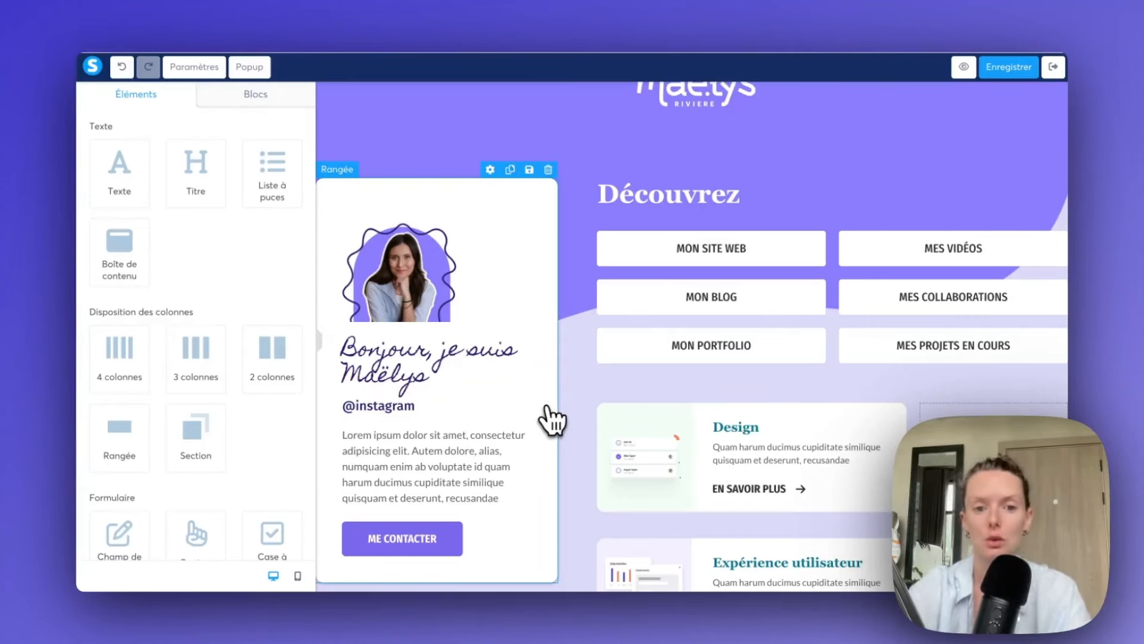
pyautogui.click(496, 387)
pyautogui.click(405, 444)
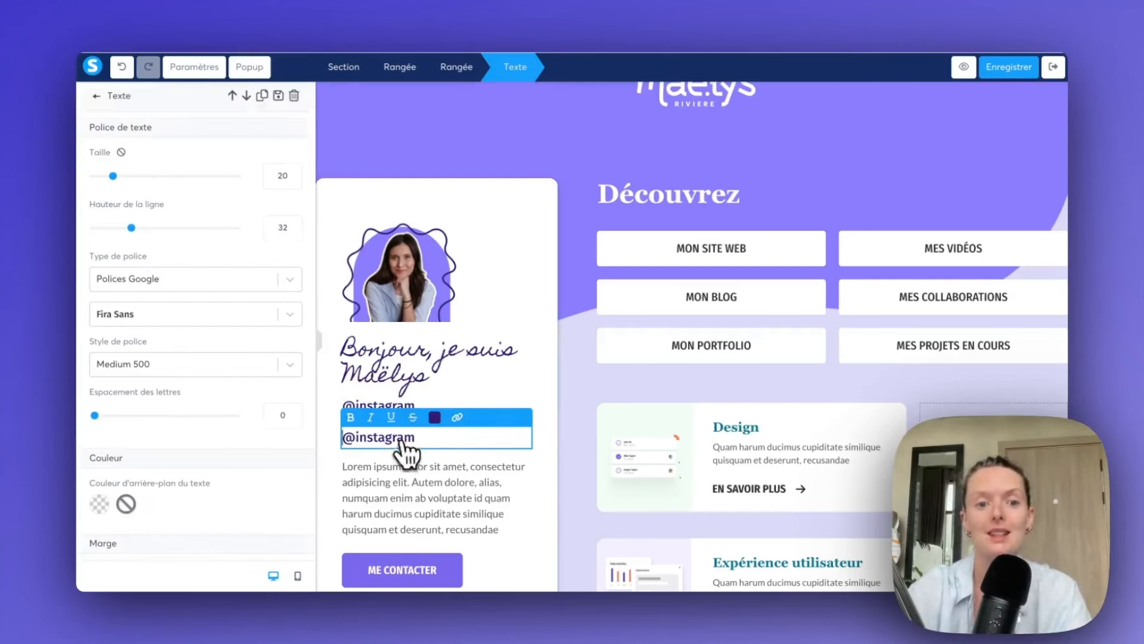
pyautogui.write('Mail')
pyautogui.click(493, 419)
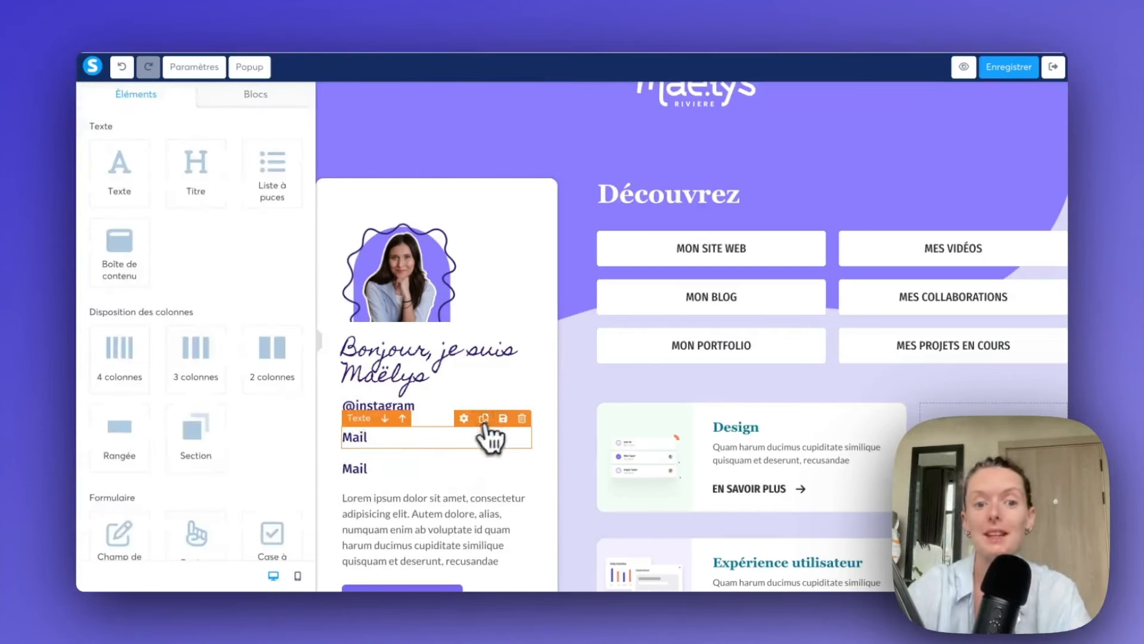
# - Change the second Mail line's text to "Numéro de téléphone" and recolour the first Mail line with the saved yellow
pyautogui.click(407, 469)
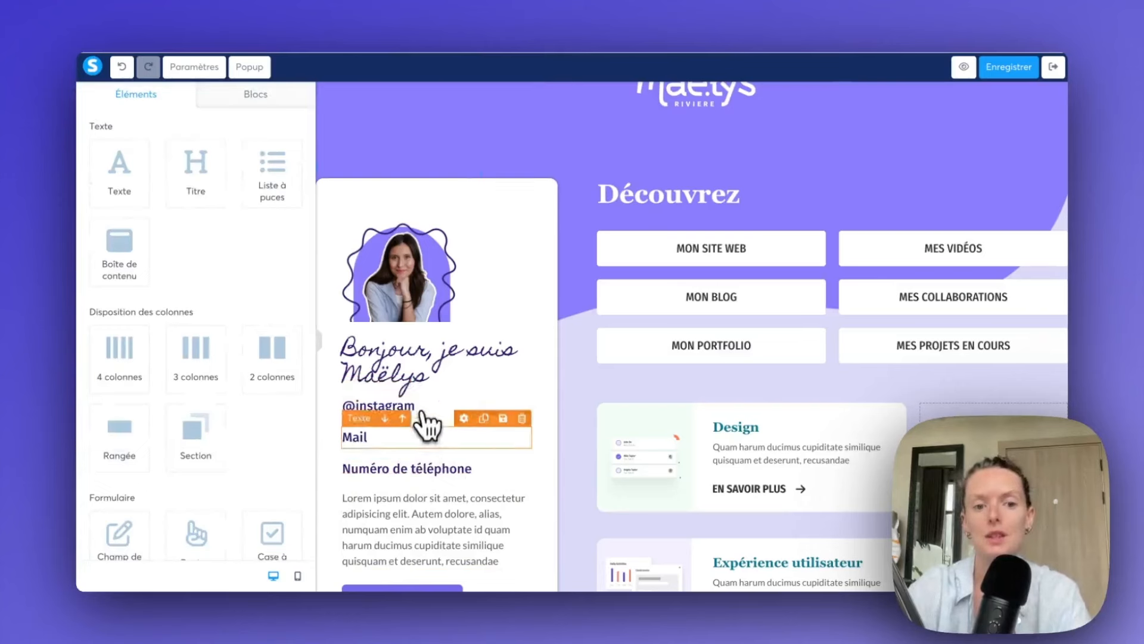
pyautogui.click(378, 436)
pyautogui.moveTo(378, 436); pyautogui.dragTo(345, 438)
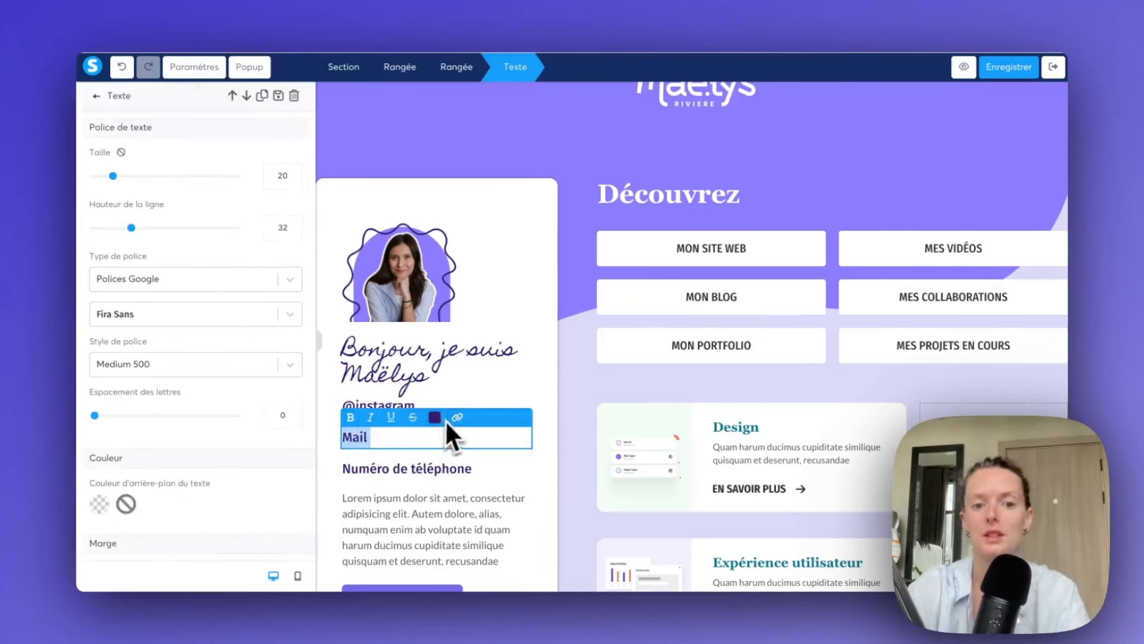
pyautogui.click(435, 418)
pyautogui.click(523, 410)
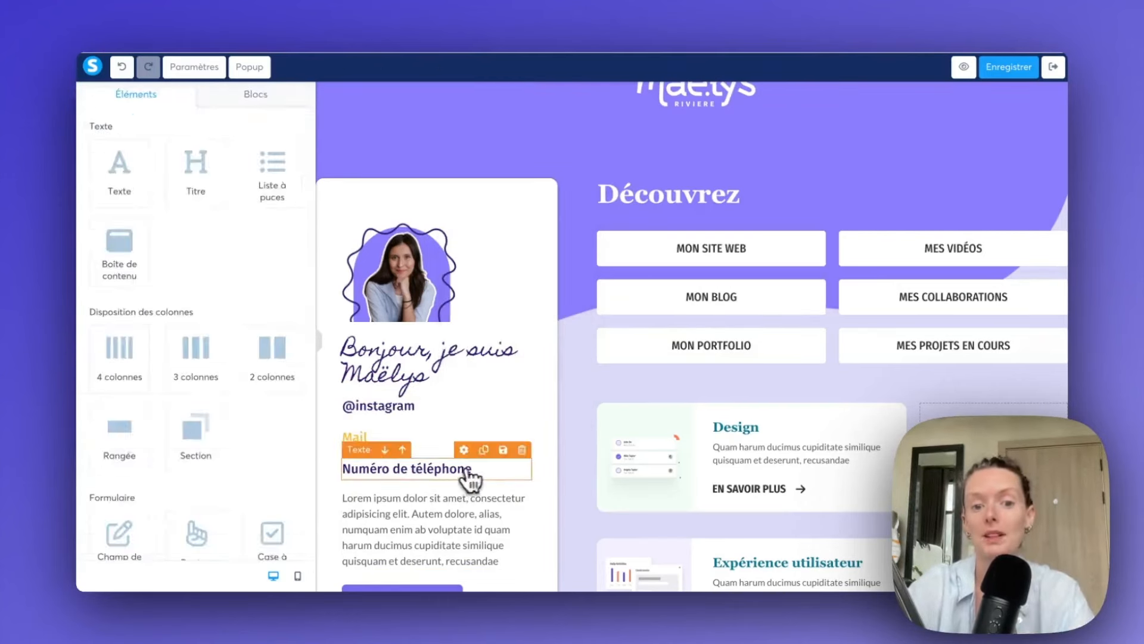
# - Recolour the "Numéro de téléphone" line with the saved coral red
pyautogui.click(486, 469)
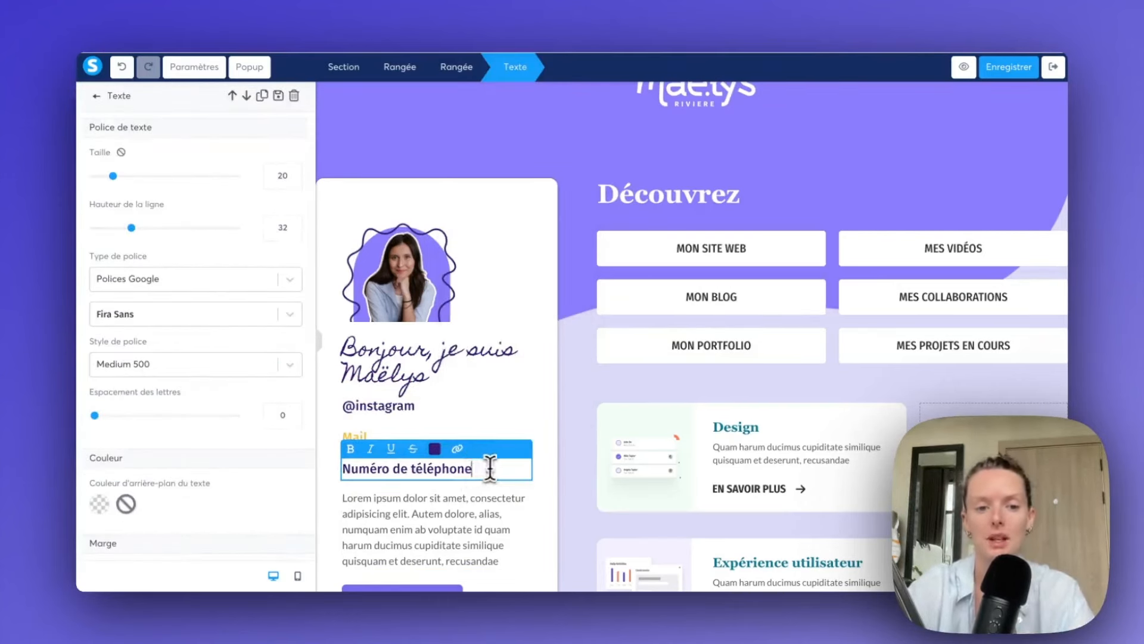
pyautogui.moveTo(488, 469); pyautogui.dragTo(343, 469)
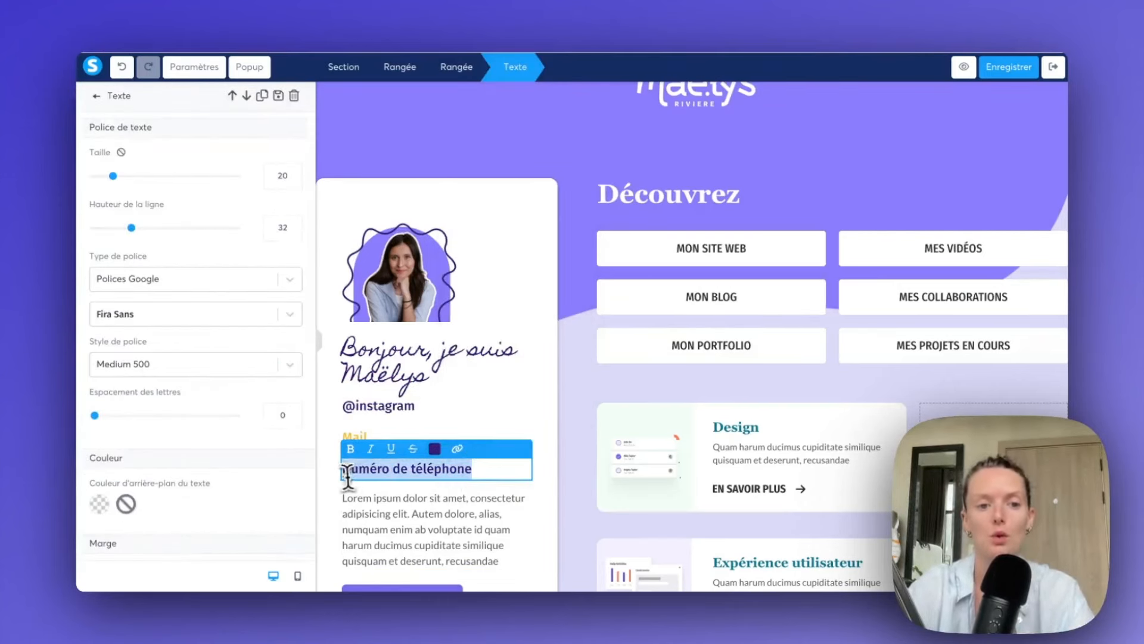
pyautogui.click(435, 449)
pyautogui.click(490, 443)
pyautogui.click(477, 499)
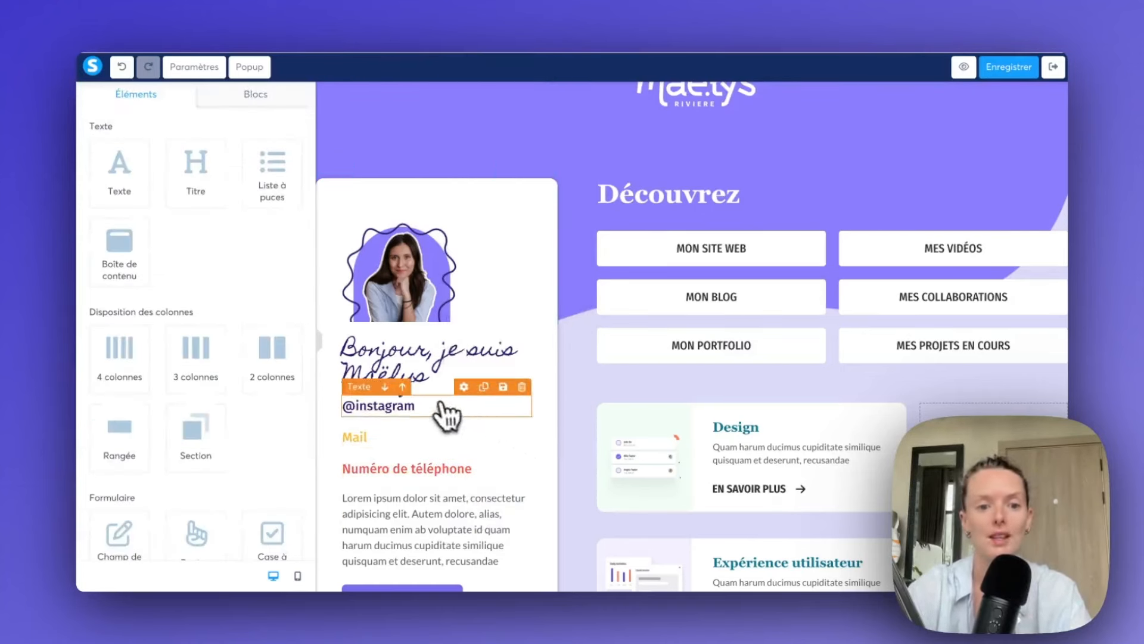
pyautogui.click(396, 411)
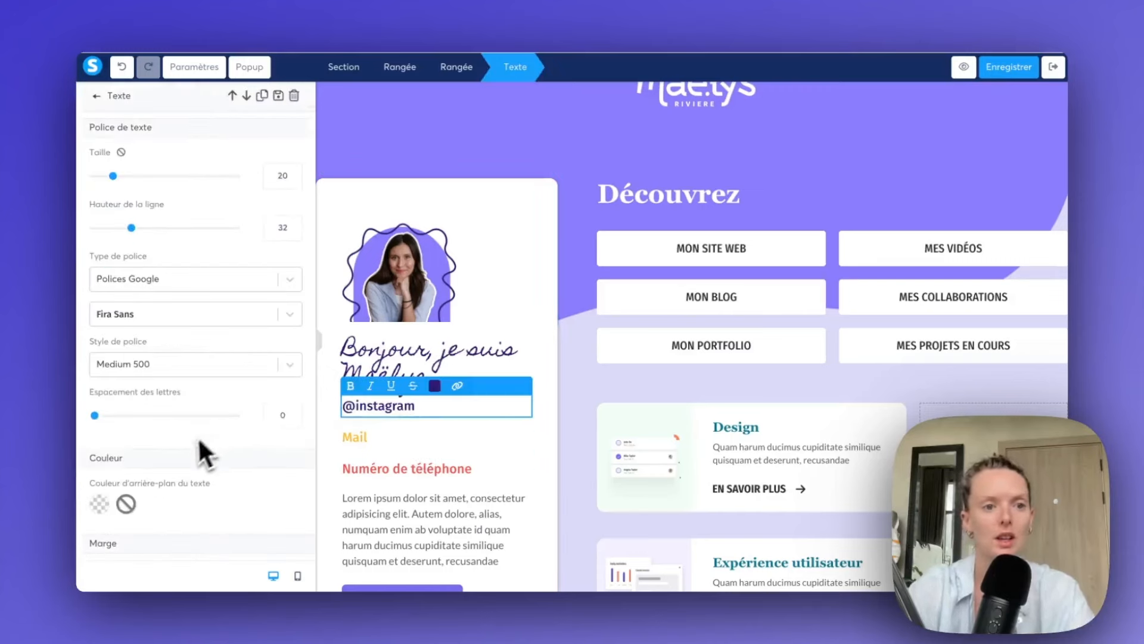
pyautogui.scroll(-6, 185, 447)
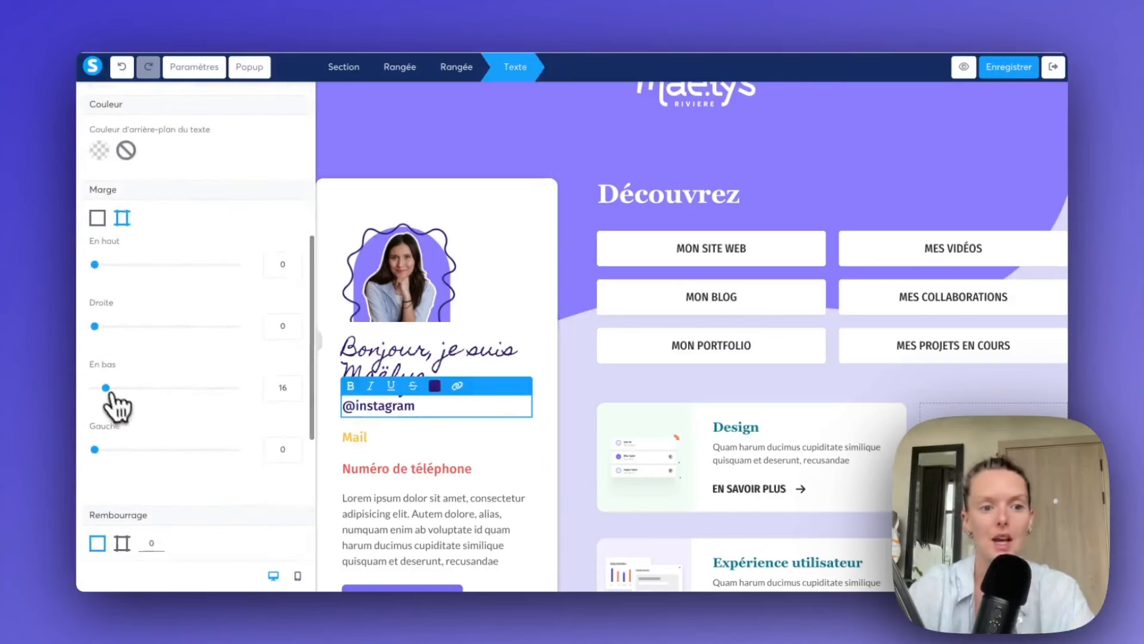
pyautogui.moveTo(107, 388); pyautogui.dragTo(79, 392)
pyautogui.click(355, 427)
pyautogui.scroll(-3, 155, 467)
pyautogui.rightClick(111, 534)
pyautogui.click(77, 534)
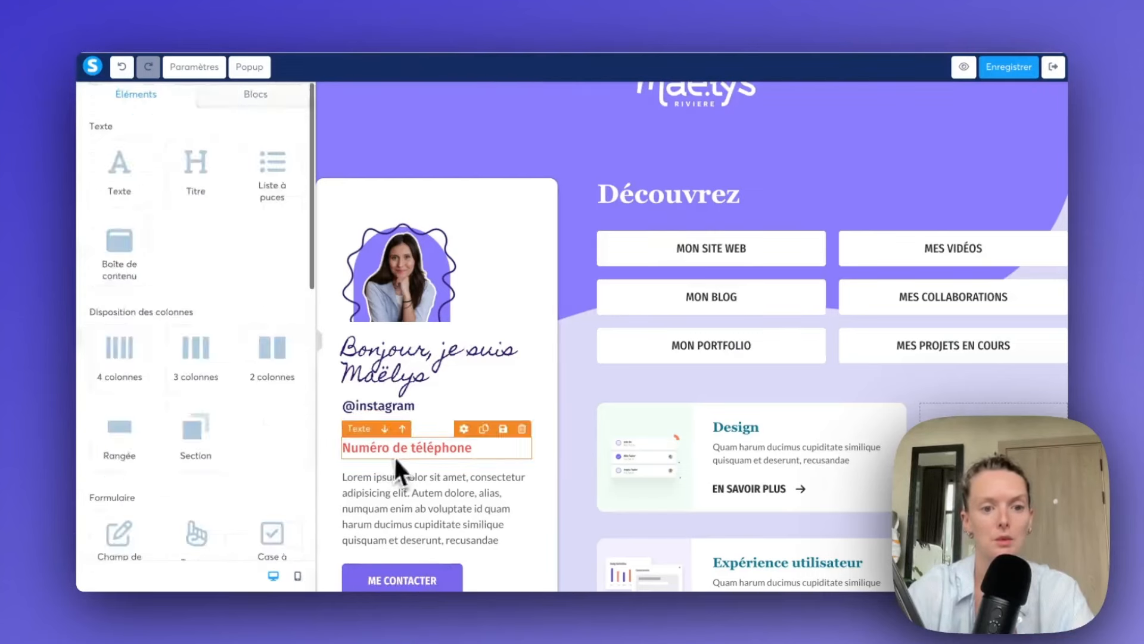
pyautogui.tripleClick(420, 454)
pyautogui.scroll(-4, 101, 497)
pyautogui.moveTo(106, 519); pyautogui.dragTo(76, 522)
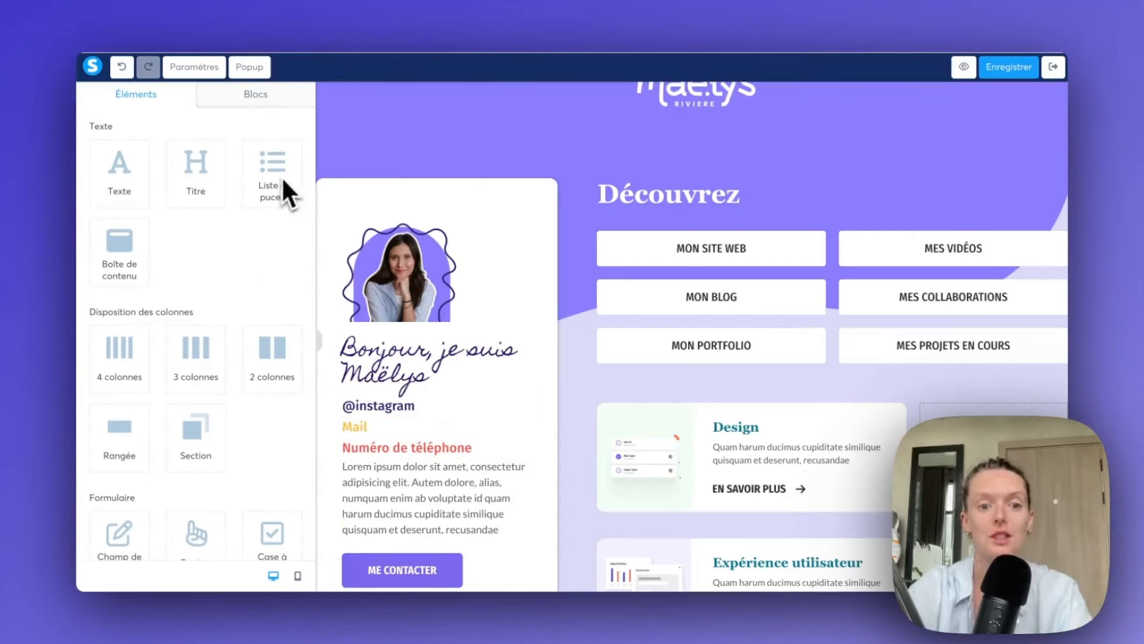
pyautogui.moveTo(270, 171); pyautogui.dragTo(398, 400)
pyautogui.click(424, 520)
pyautogui.moveTo(424, 520); pyautogui.dragTo(383, 459)
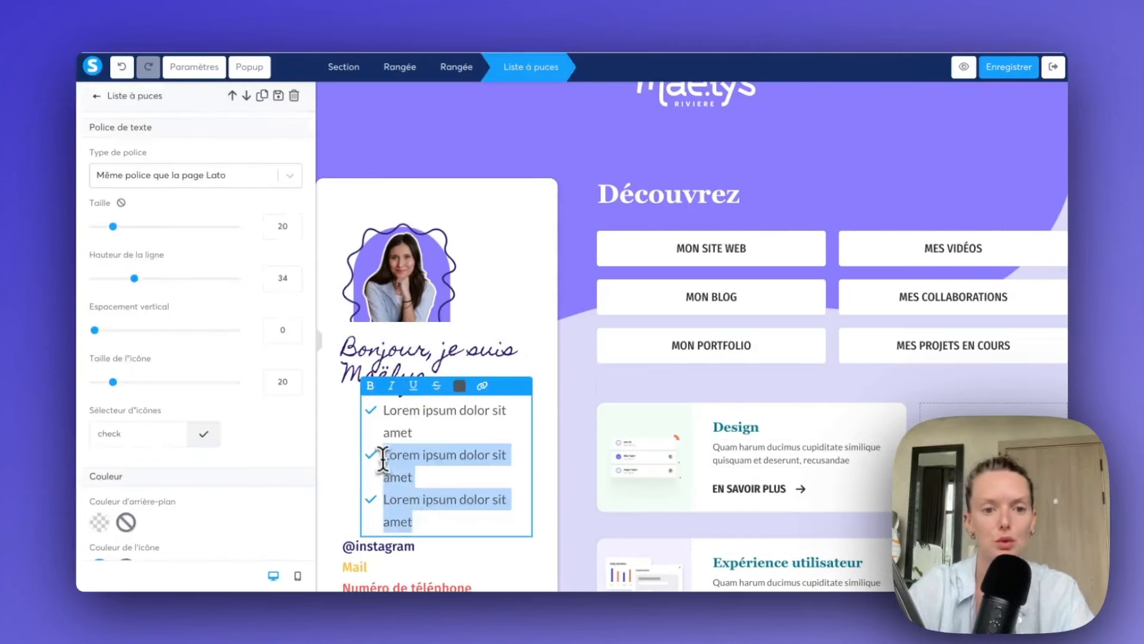
pyautogui.press('BackSpace')
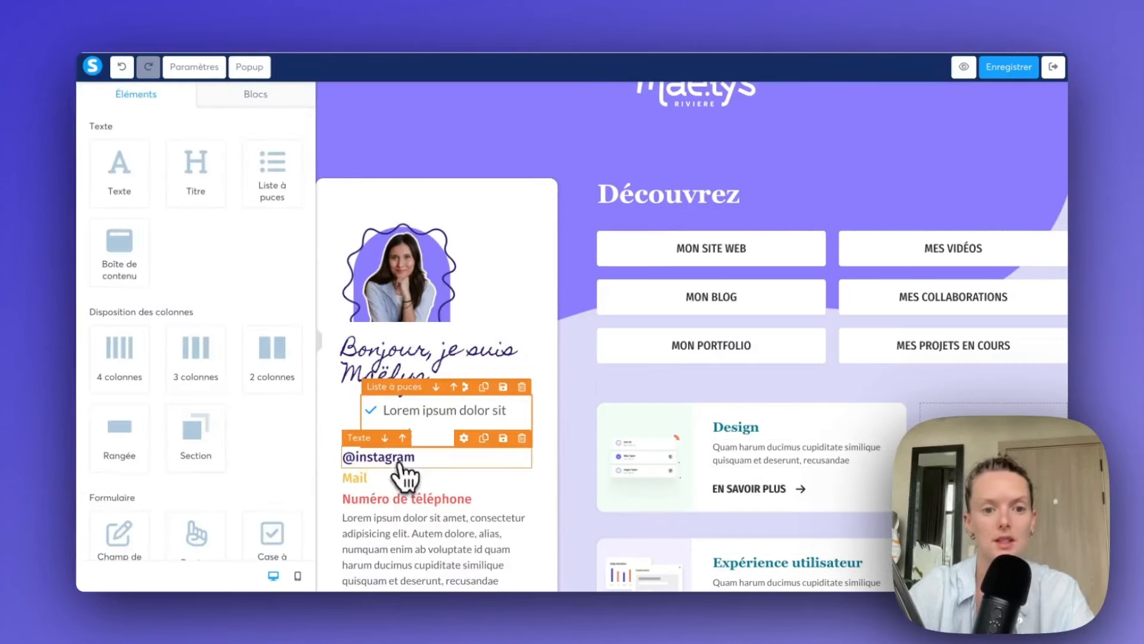
pyautogui.click(417, 459)
pyautogui.moveTo(419, 459); pyautogui.dragTo(362, 459)
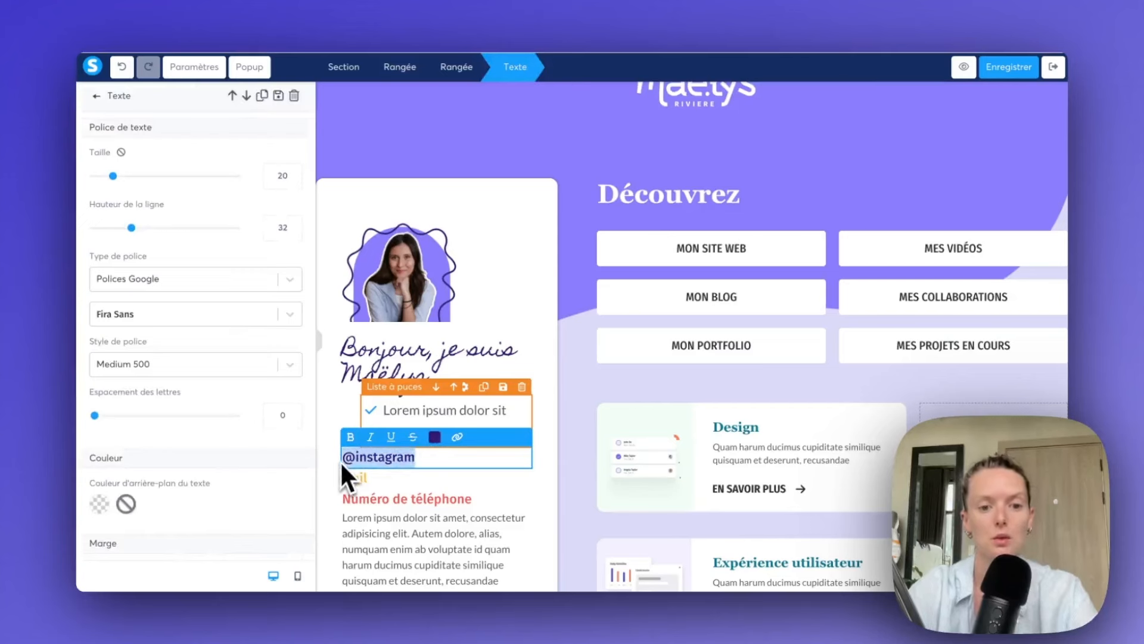
pyautogui.click(398, 422)
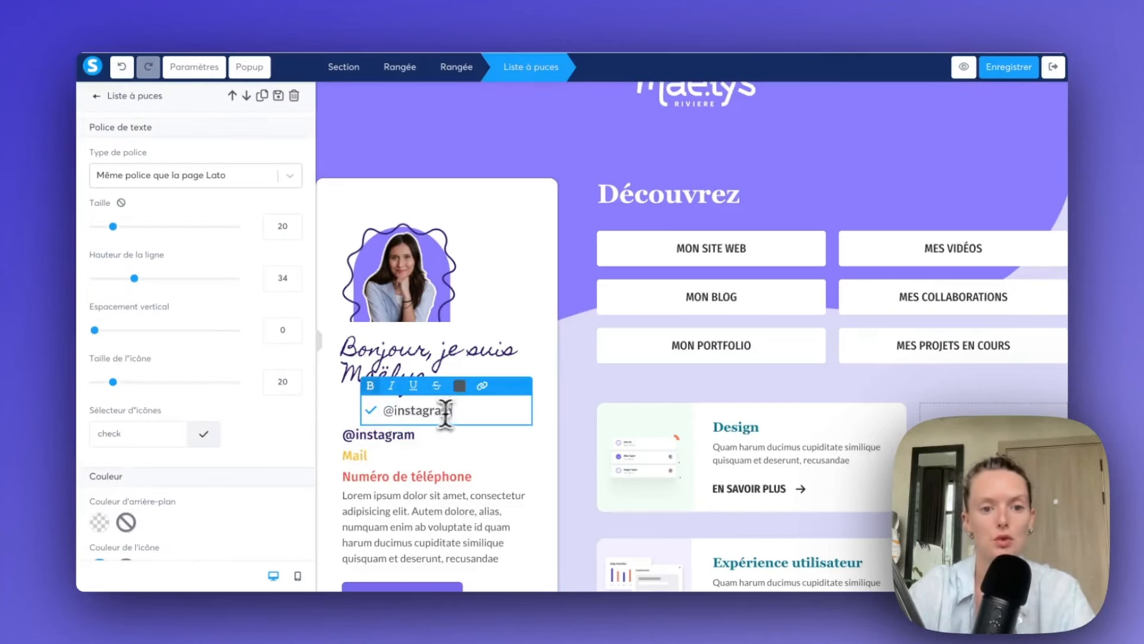
pyautogui.moveTo(450, 411); pyautogui.dragTo(377, 412)
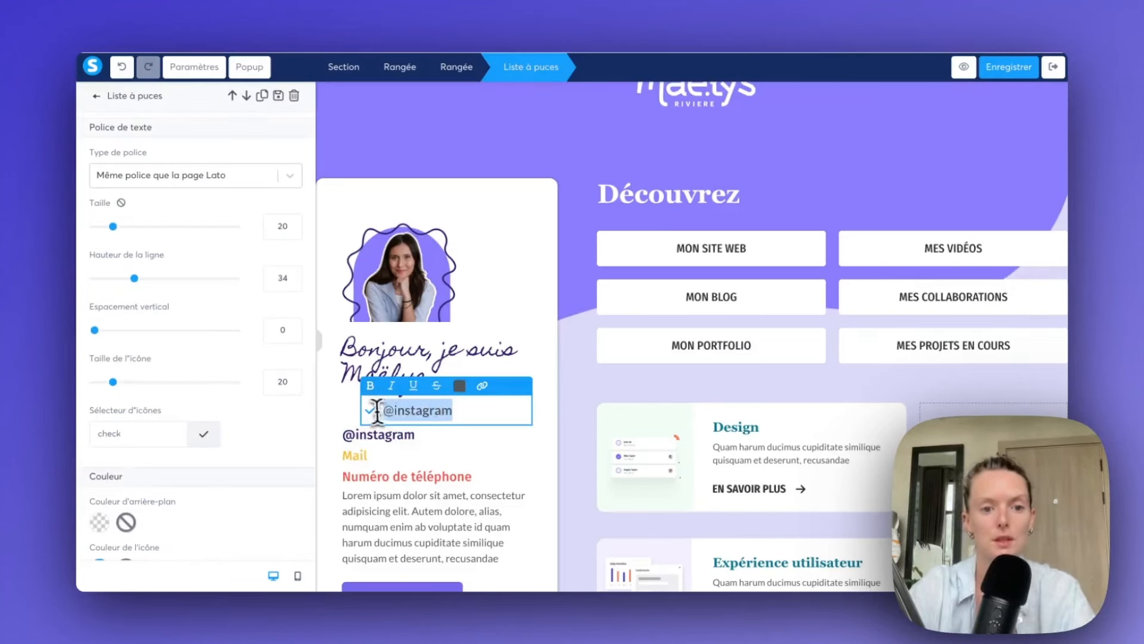
pyautogui.click(459, 385)
pyautogui.click(497, 380)
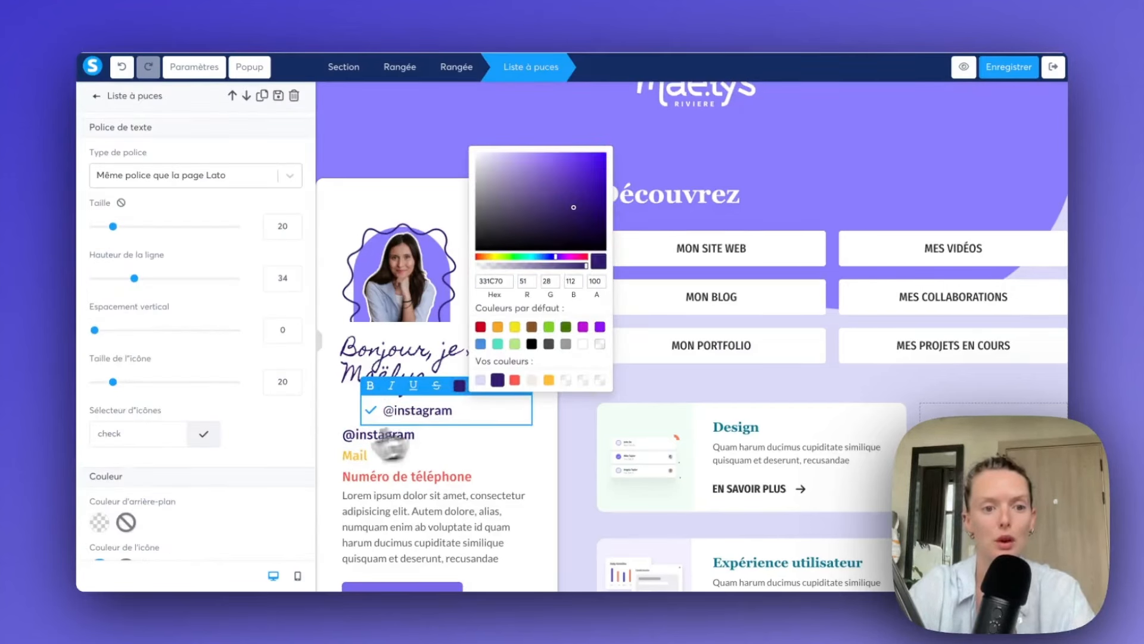
# - Set the bullet's icon colour to the saved dark purple 331C70 and change its icon to arrow-alt-circle-right
pyautogui.scroll(-3, 133, 473)
pyautogui.click(99, 431)
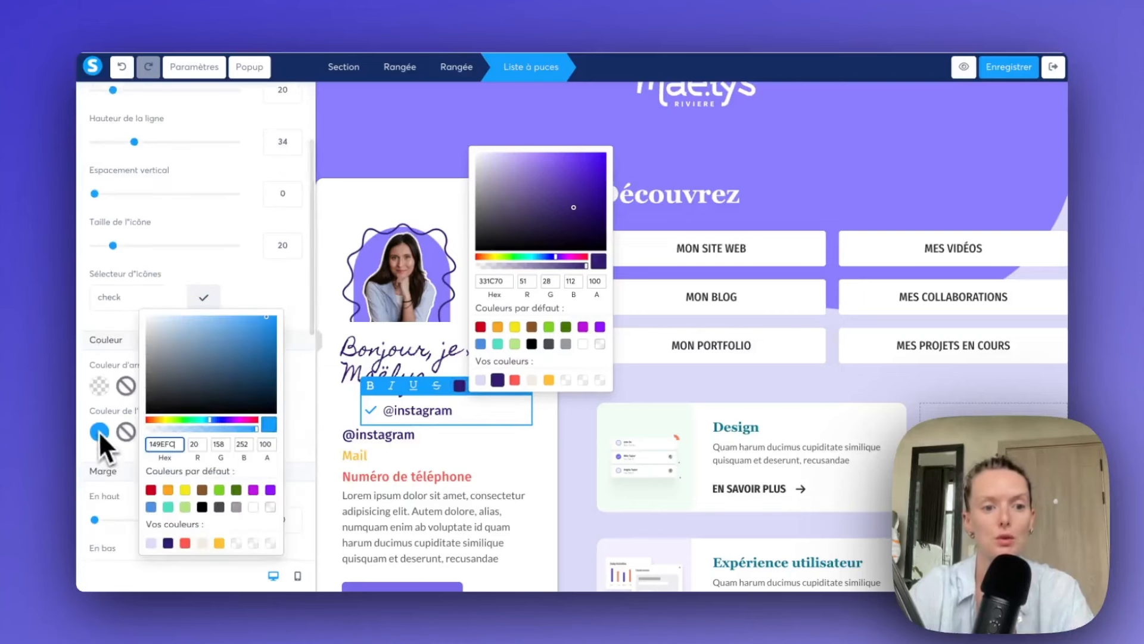
pyautogui.click(168, 542)
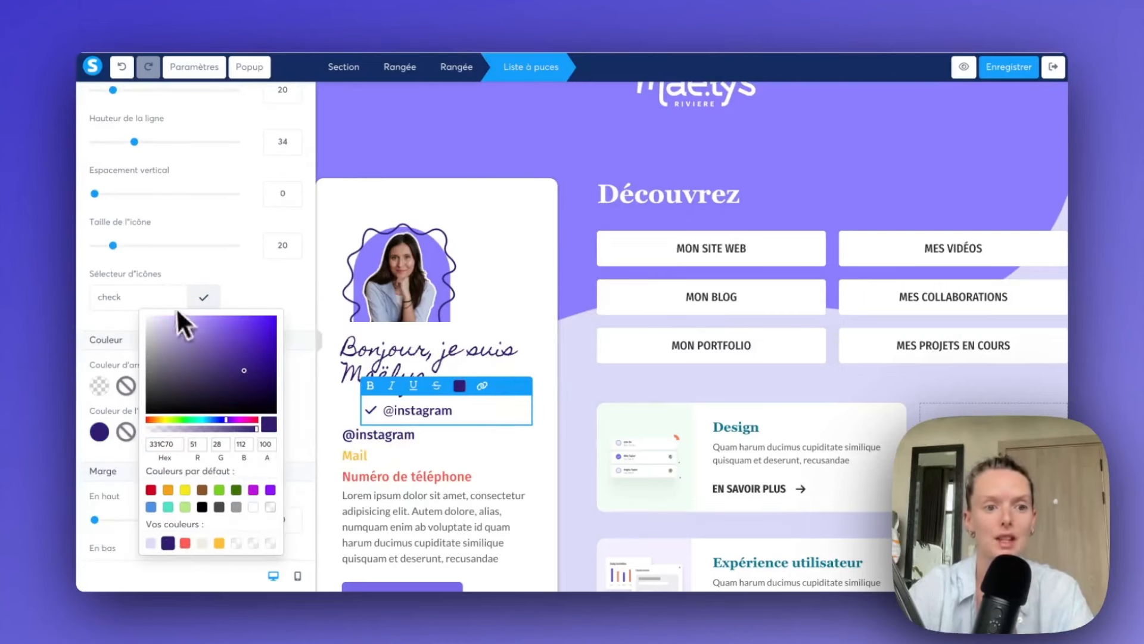
pyautogui.click(202, 296)
pyautogui.scroll(-3, 174, 488)
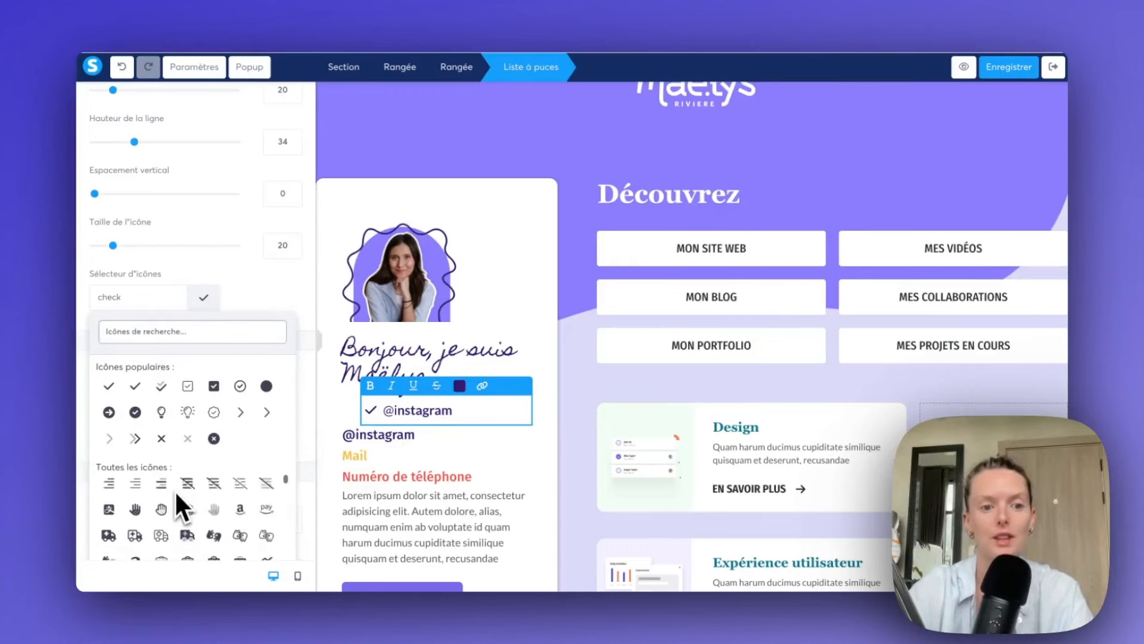
pyautogui.scroll(-5, 198, 517)
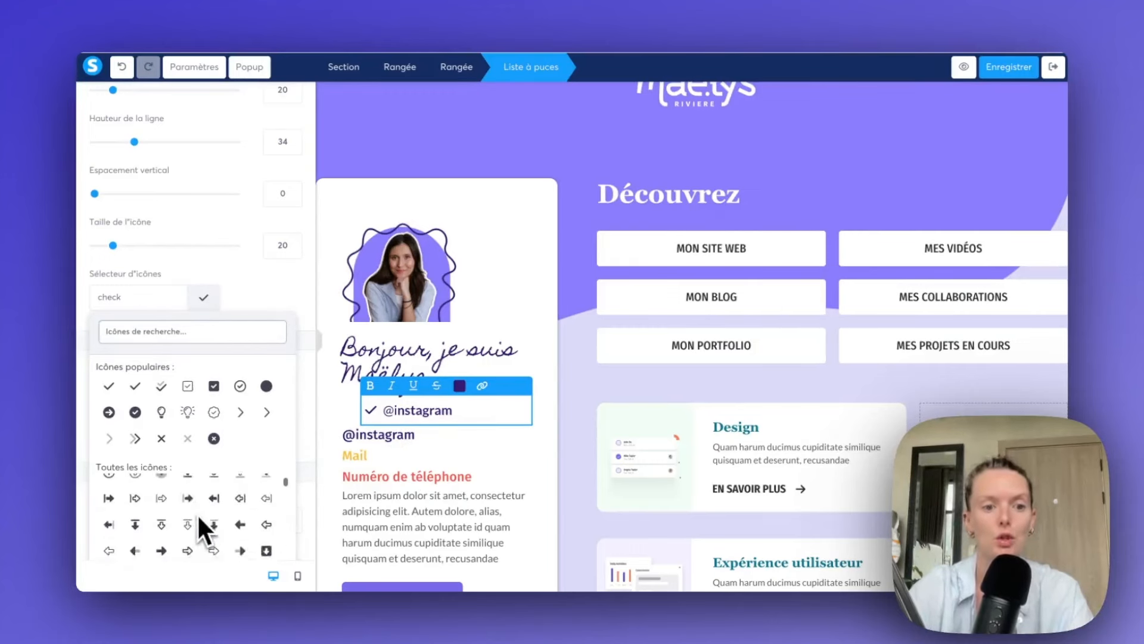
pyautogui.click(231, 510)
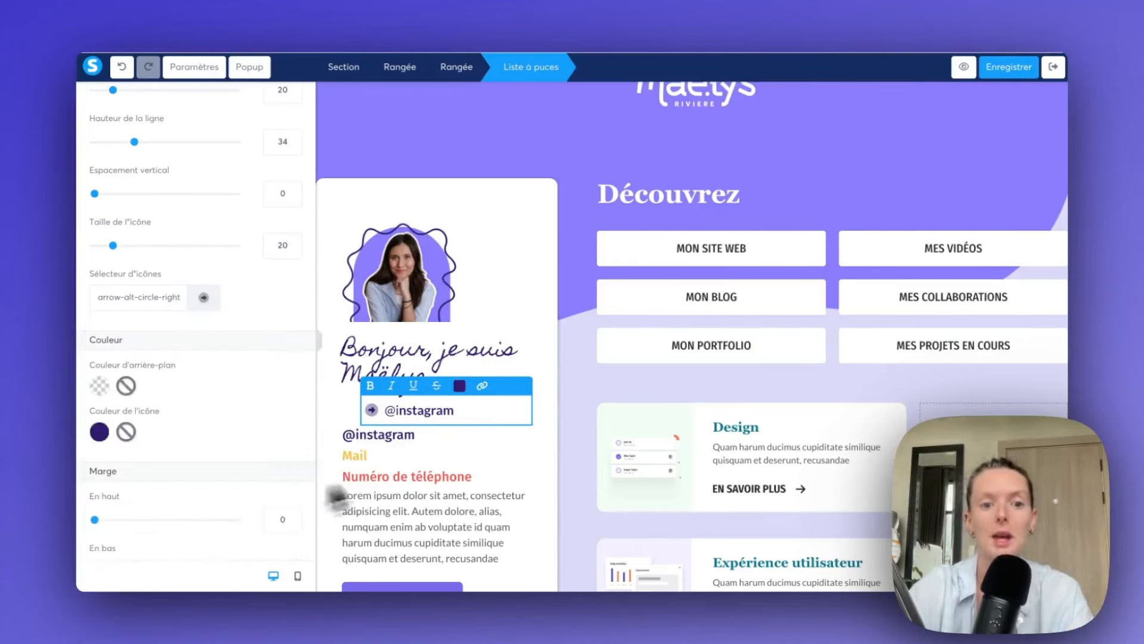
pyautogui.click(464, 465)
pyautogui.click(424, 421)
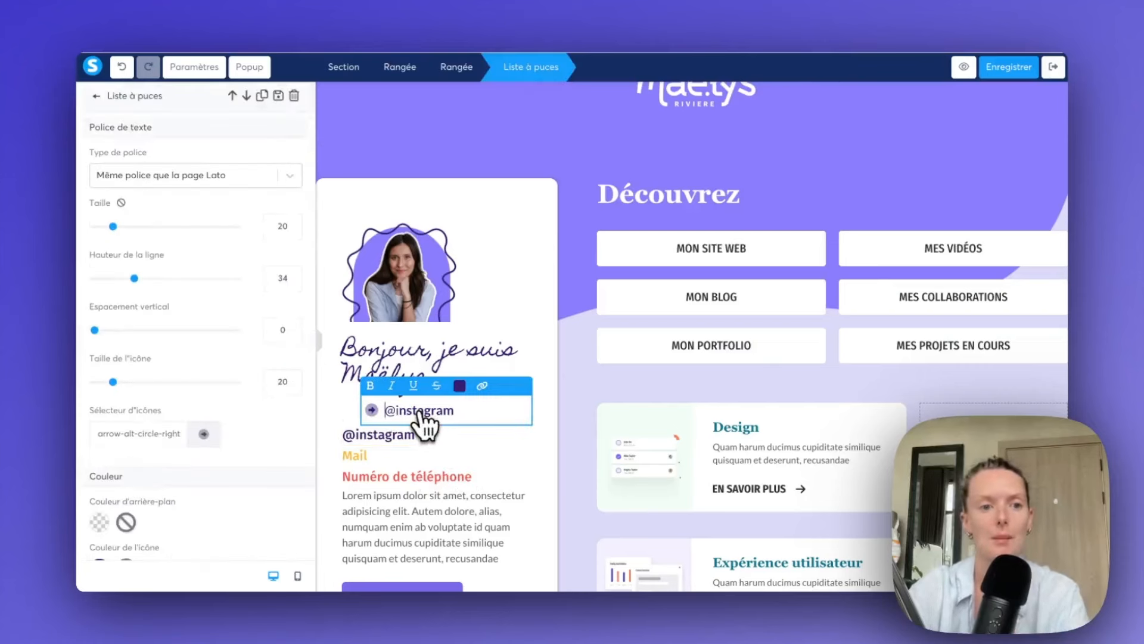
pyautogui.scroll(-8, 224, 444)
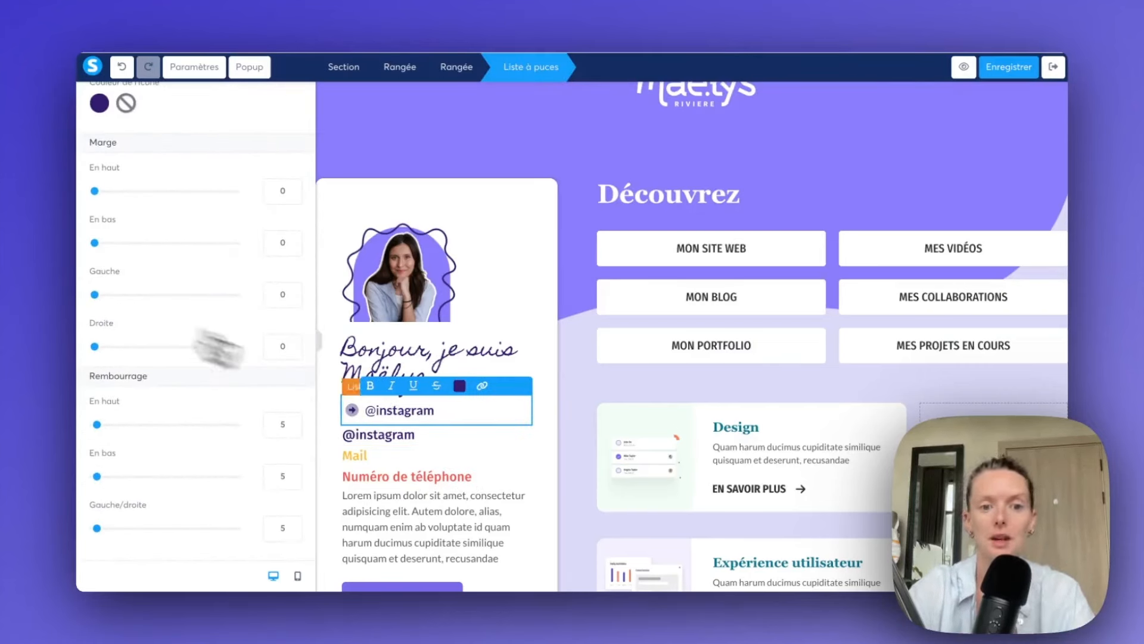
pyautogui.click(524, 488)
pyautogui.click(523, 418)
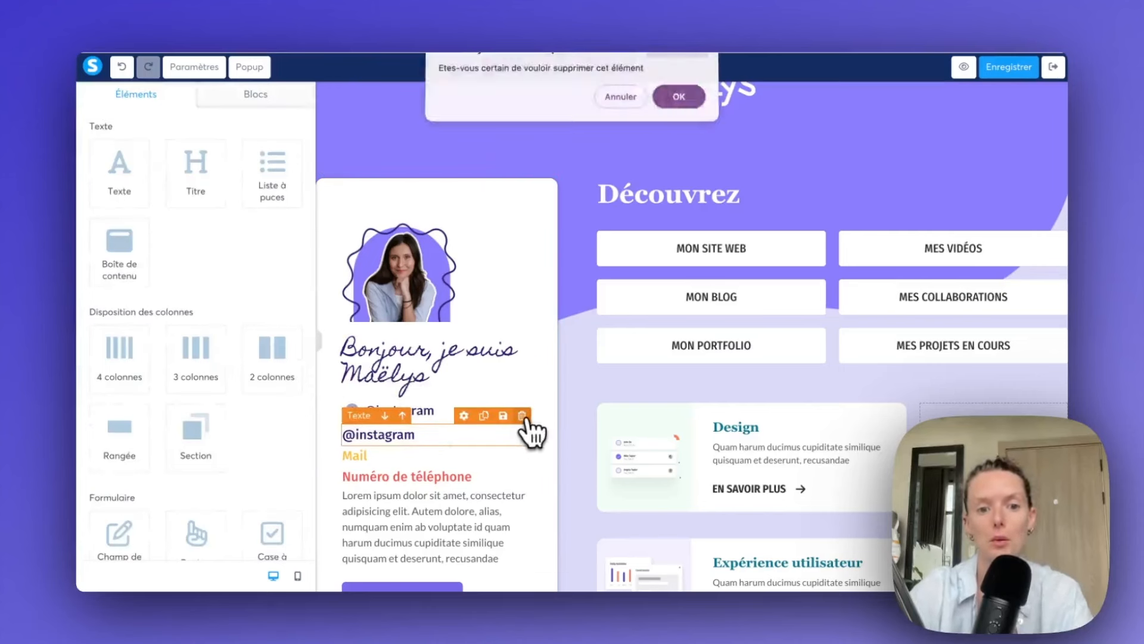
pyautogui.press('Return')
pyautogui.click(485, 395)
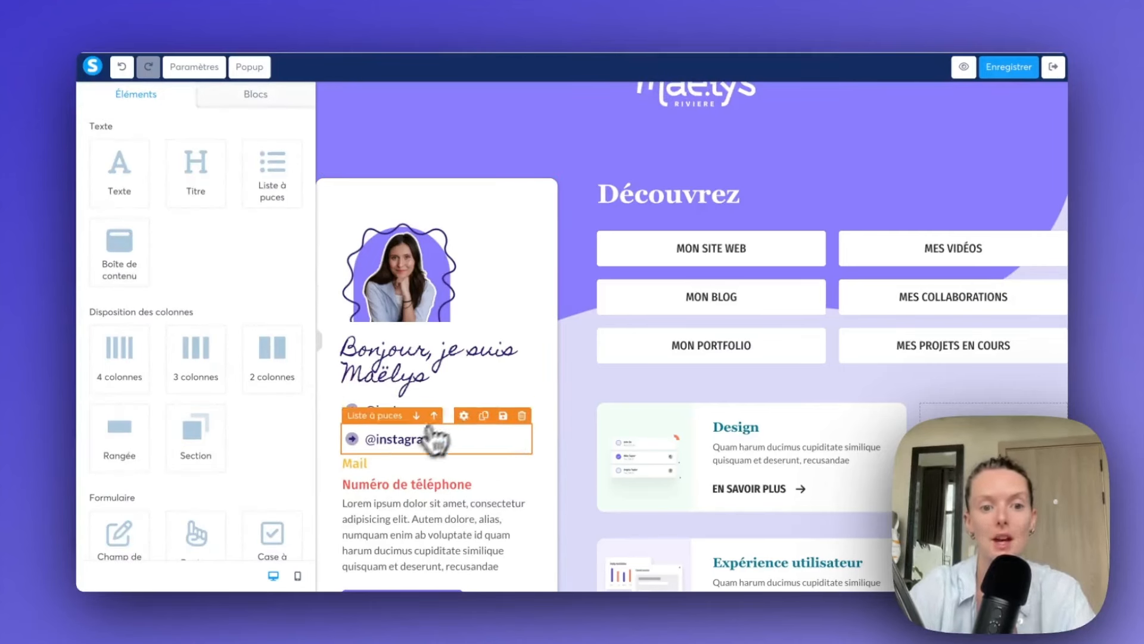
# - Replace the duplicated bullet's text with "Mail" and recolour it with the saved yellow FFBE37
pyautogui.click(398, 447)
pyautogui.click(371, 440)
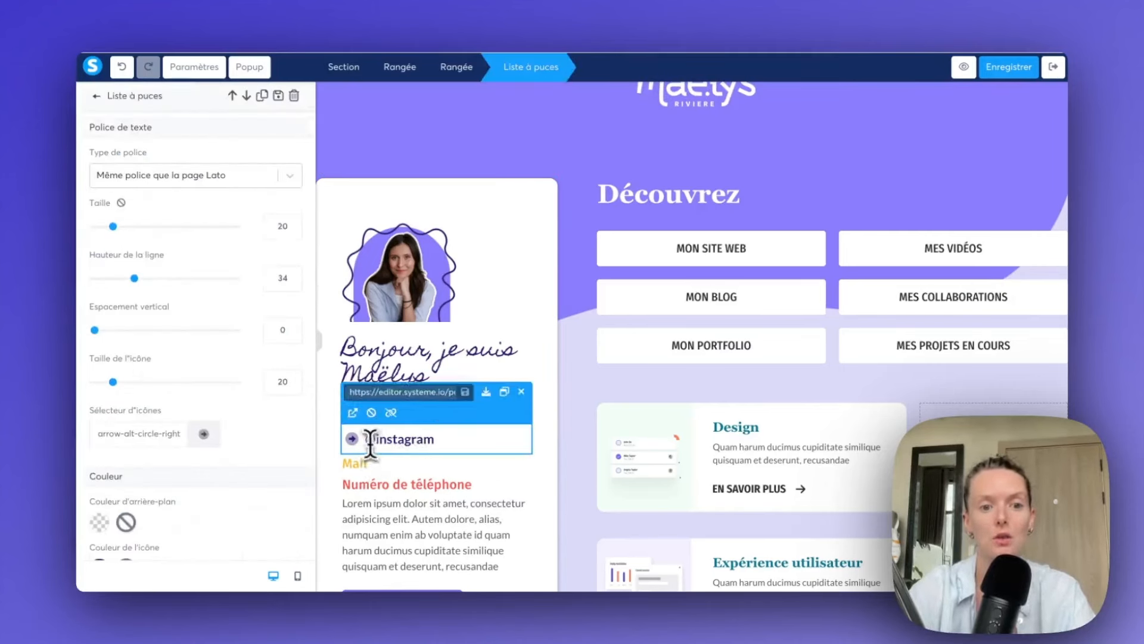
pyautogui.moveTo(479, 440); pyautogui.dragTo(361, 438)
pyautogui.write('Mail')
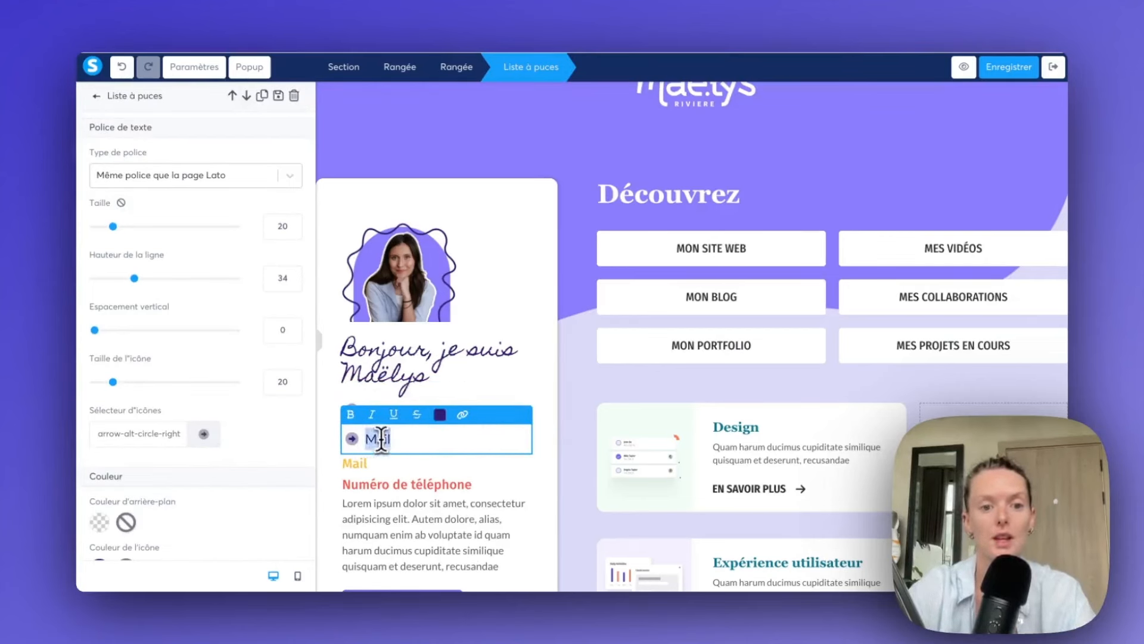
pyautogui.click(439, 414)
pyautogui.click(529, 408)
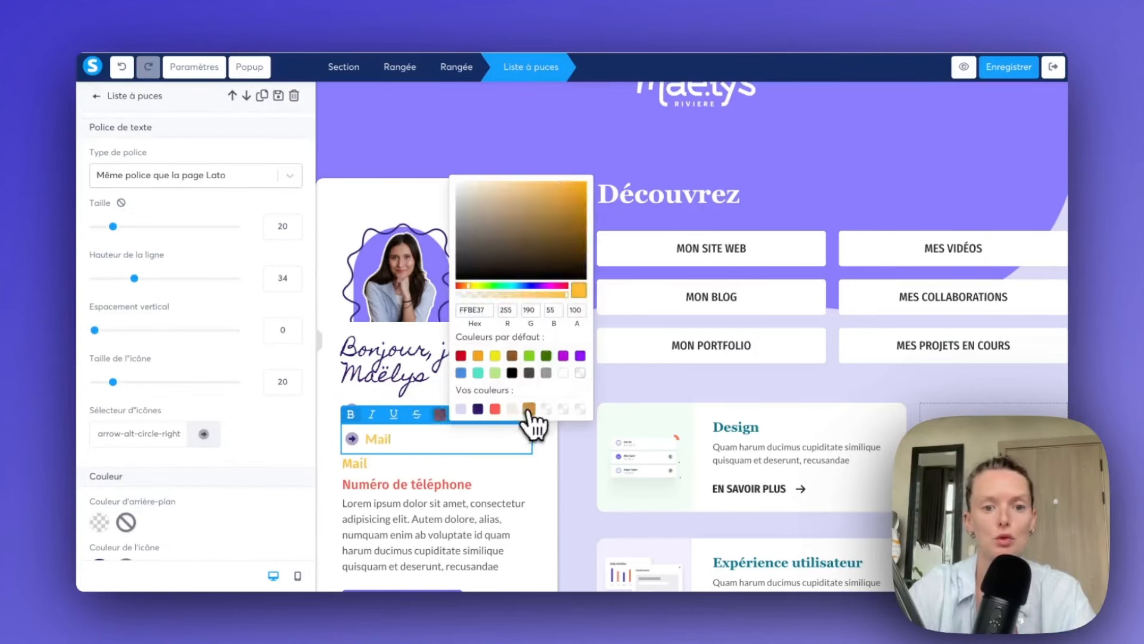
# - Set the Mail bullet's icon colour to the saved yellow
pyautogui.scroll(-2, 197, 357)
pyautogui.click(99, 442)
pyautogui.click(219, 553)
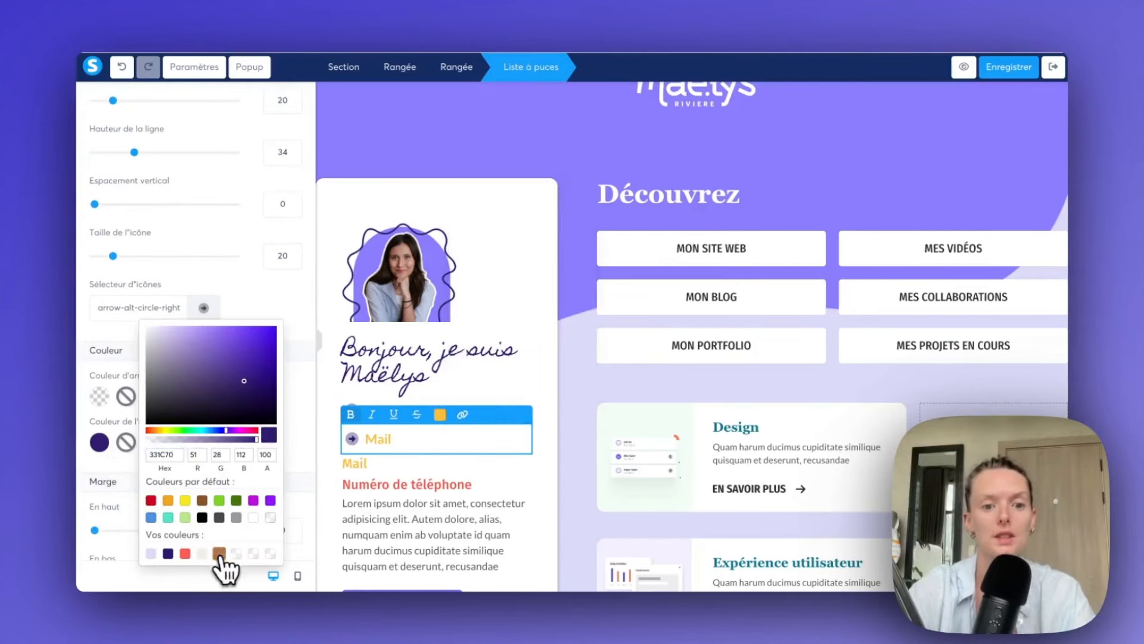
pyautogui.click(398, 490)
# - Delete the original yellow Mail text line beneath the Mail bullet
pyautogui.click(524, 445)
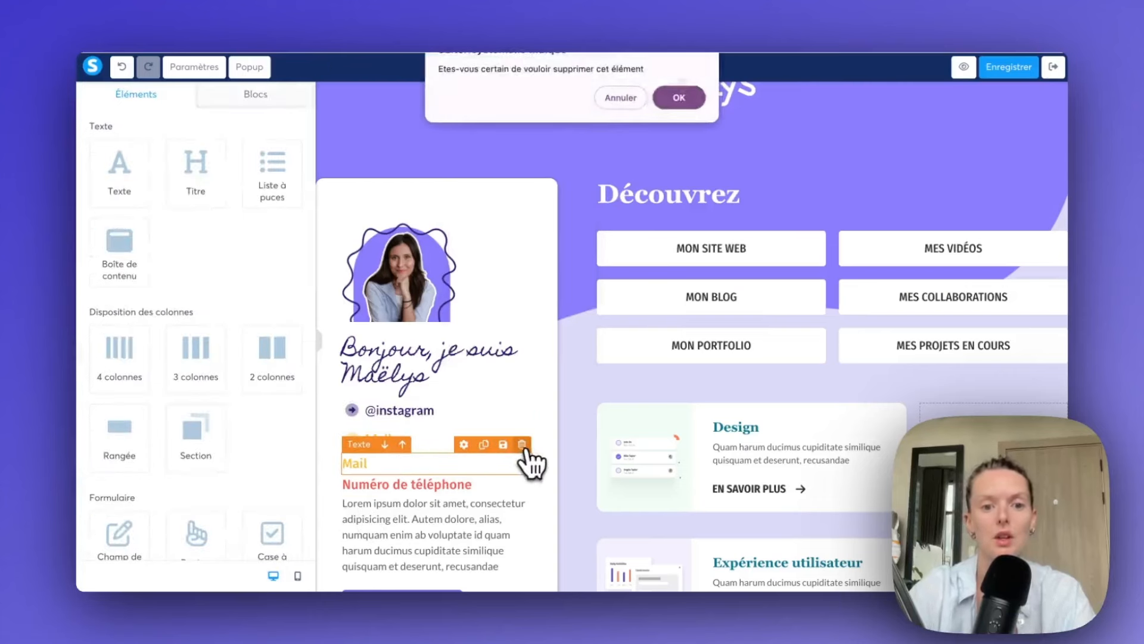
pyautogui.press('Return')
pyautogui.click(514, 469)
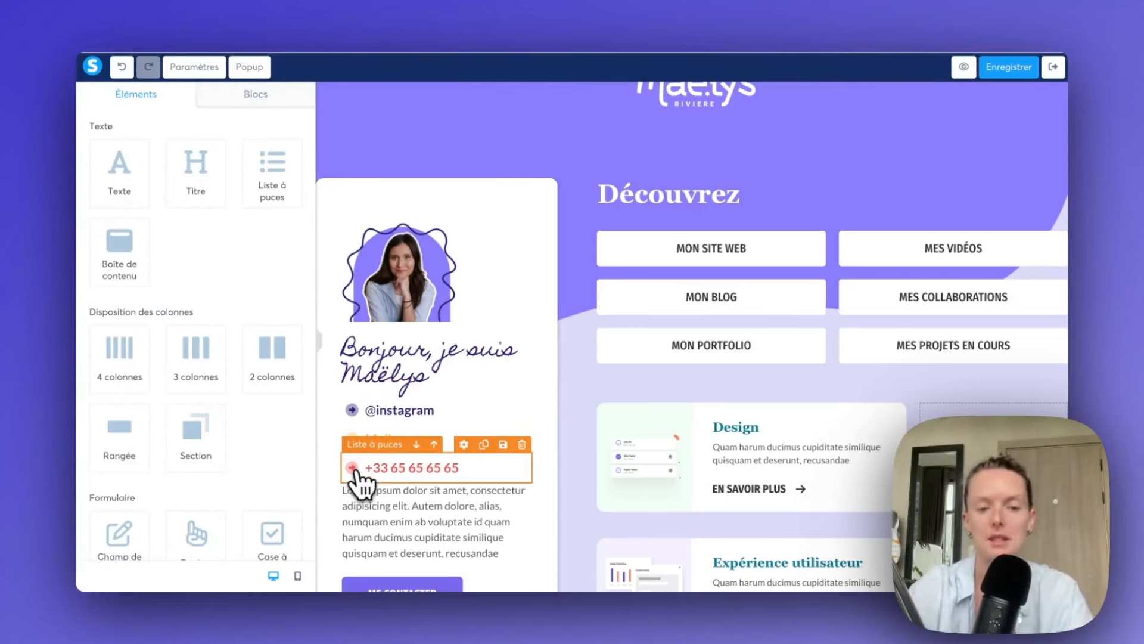
# - Set the top and bottom padding of the phone number bullet list to 0
pyautogui.tripleClick(383, 468)
pyautogui.scroll(-4, 184, 469)
pyautogui.scroll(-6, 177, 469)
pyautogui.scroll(4, 174, 468)
pyautogui.scroll(-2, 155, 447)
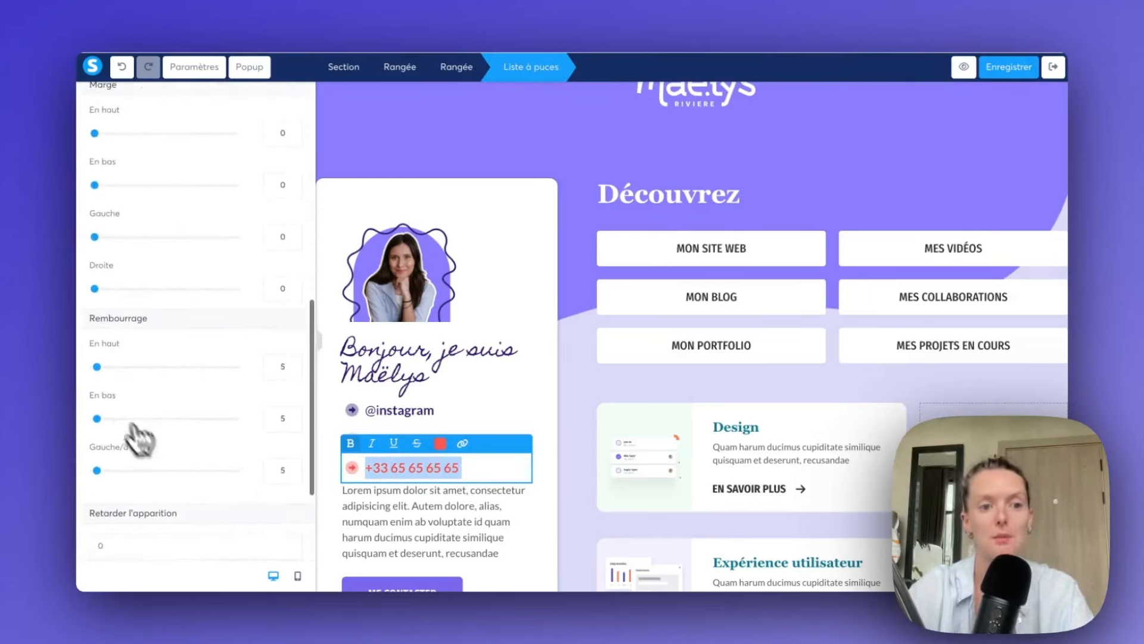
pyautogui.moveTo(95, 367); pyautogui.dragTo(81, 373)
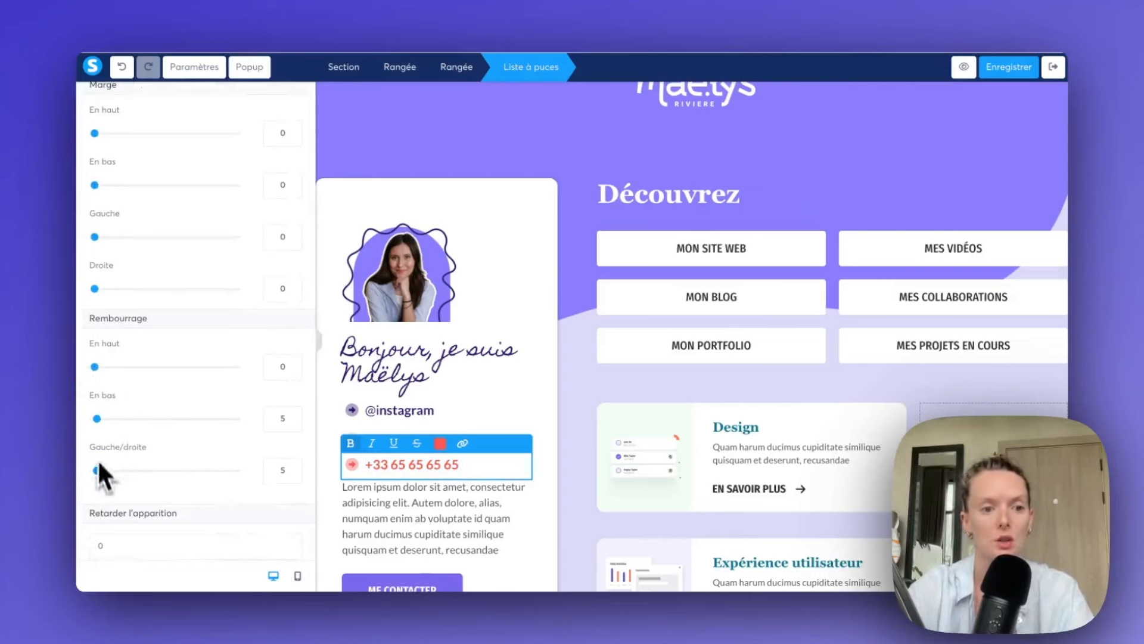
pyautogui.moveTo(91, 417); pyautogui.dragTo(80, 412)
pyautogui.click(396, 417)
pyautogui.click(399, 425)
pyautogui.scroll(-10, 119, 417)
pyautogui.moveTo(96, 401); pyautogui.dragTo(80, 389)
pyautogui.scroll(-2, 112, 441)
# - Remove the top and bottom padding from the Mail bullet list
pyautogui.doubleClick(437, 452)
pyautogui.scroll(-2, 175, 432)
pyautogui.scroll(-5, 175, 432)
pyautogui.moveTo(98, 384); pyautogui.dragTo(84, 385)
pyautogui.moveTo(97, 437); pyautogui.dragTo(76, 440)
pyautogui.click(563, 423)
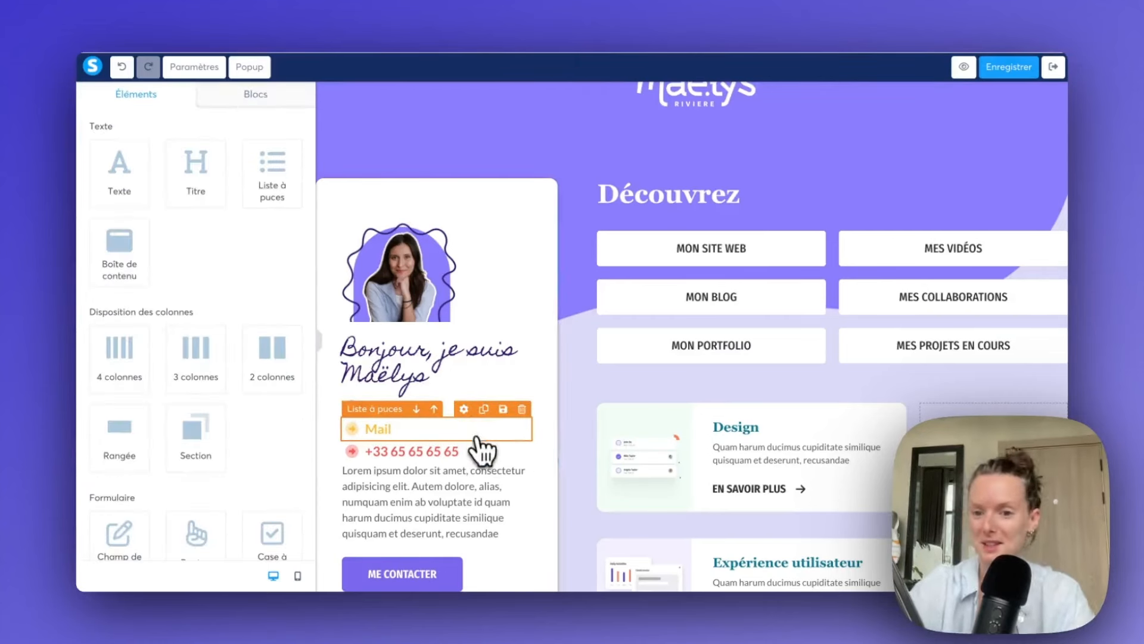
pyautogui.doubleClick(422, 492)
pyautogui.click(478, 519)
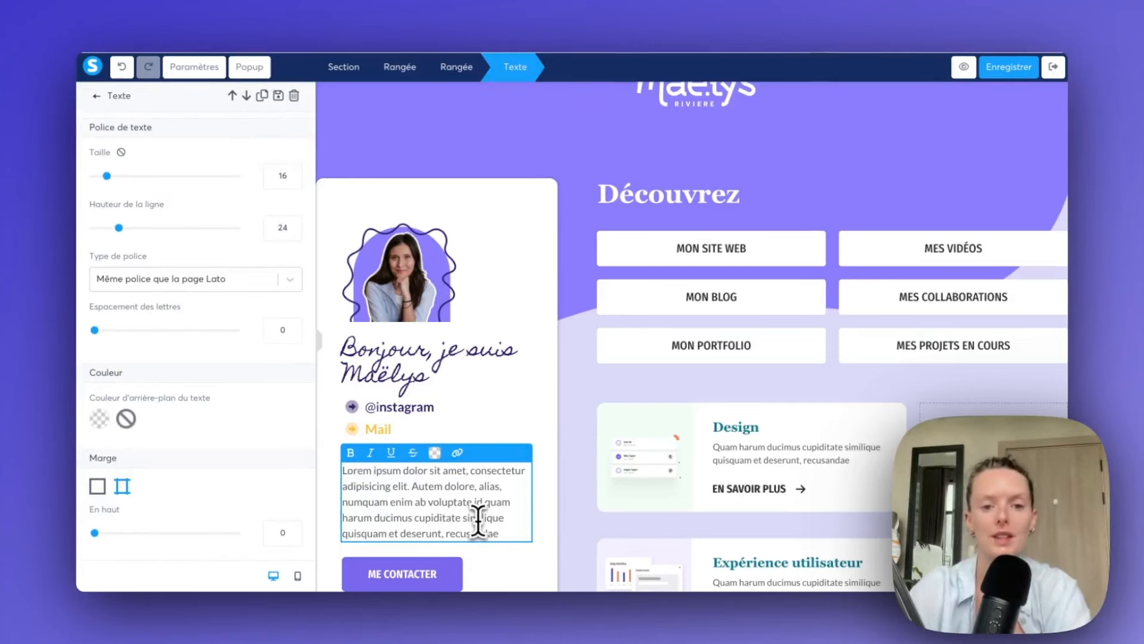
pyautogui.click(512, 558)
# - Recolour the ME CONTACTER button's background with the lighter purple sampled from the page background
pyautogui.scroll(-2, 523, 567)
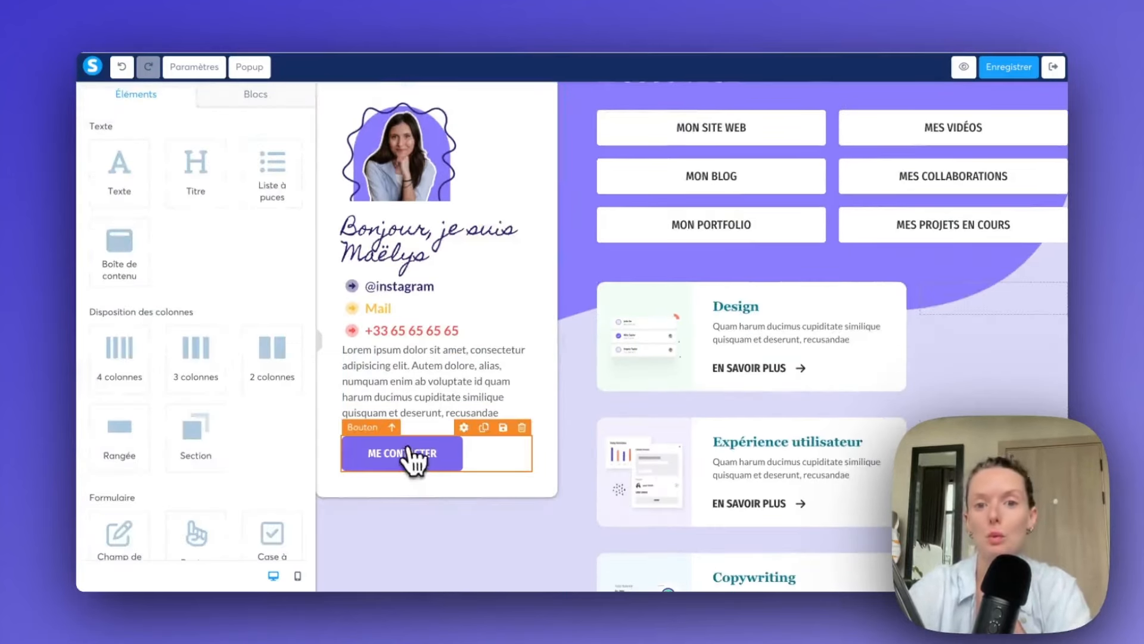
pyautogui.click(428, 463)
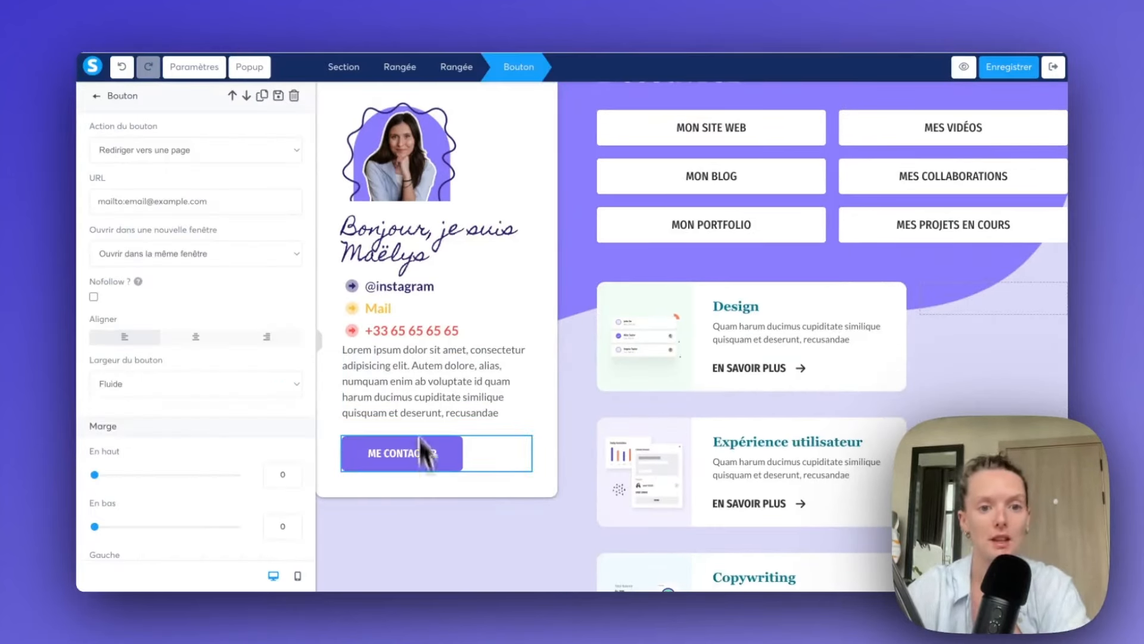
pyautogui.scroll(-3, 421, 449)
pyautogui.scroll(-10, 230, 388)
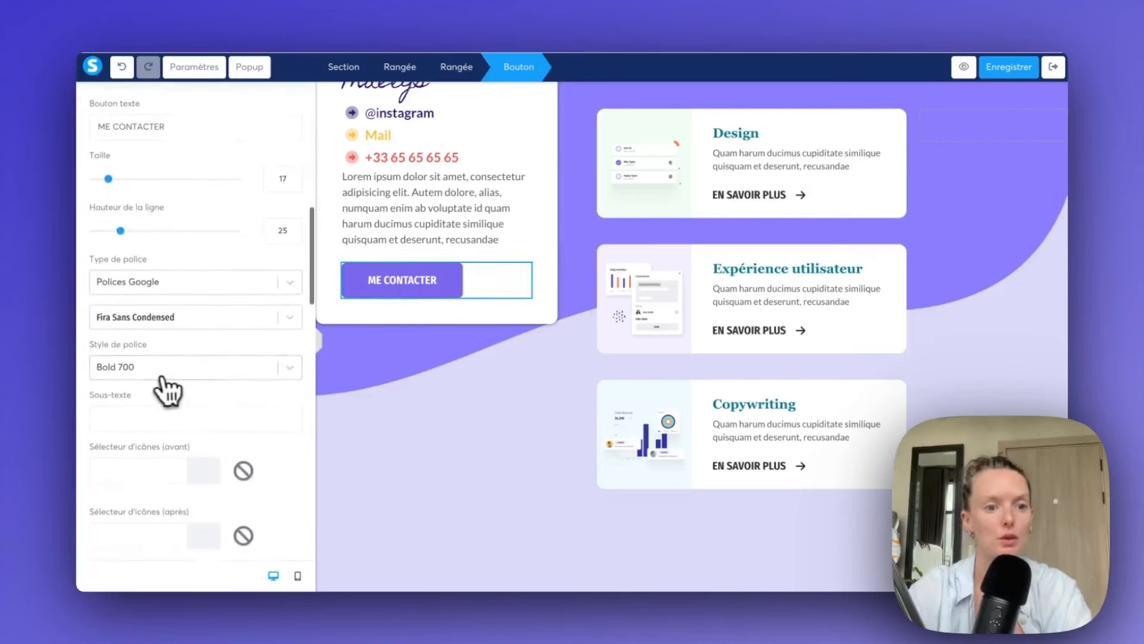
pyautogui.scroll(3, 142, 495)
pyautogui.scroll(-8, 161, 349)
pyautogui.click(100, 318)
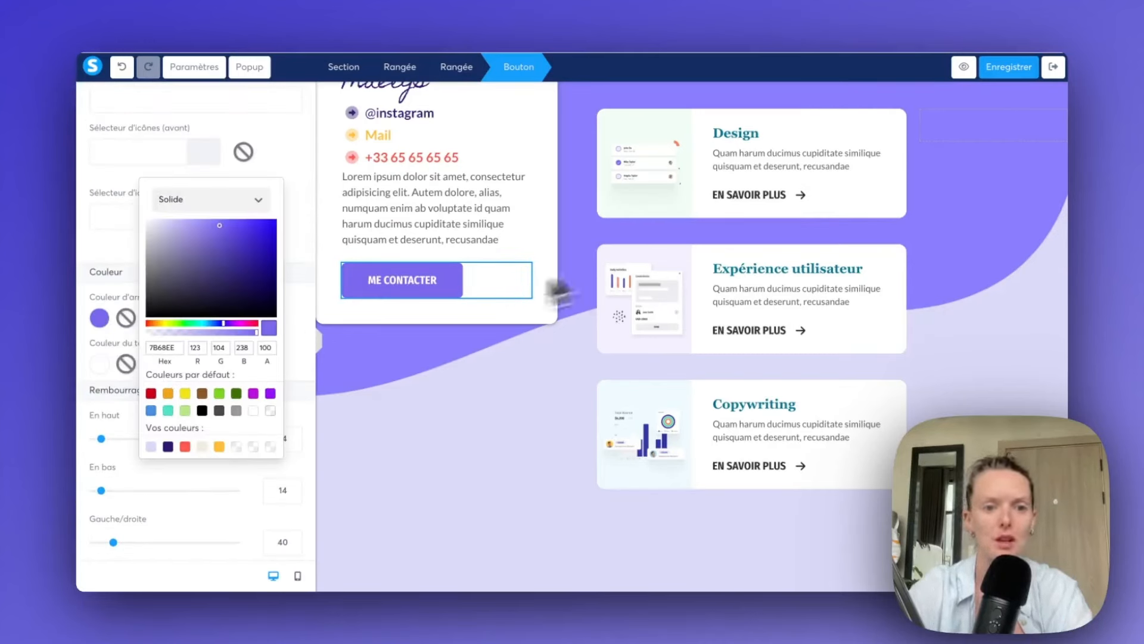
pyautogui.click(951, 18)
pyautogui.click(880, 54)
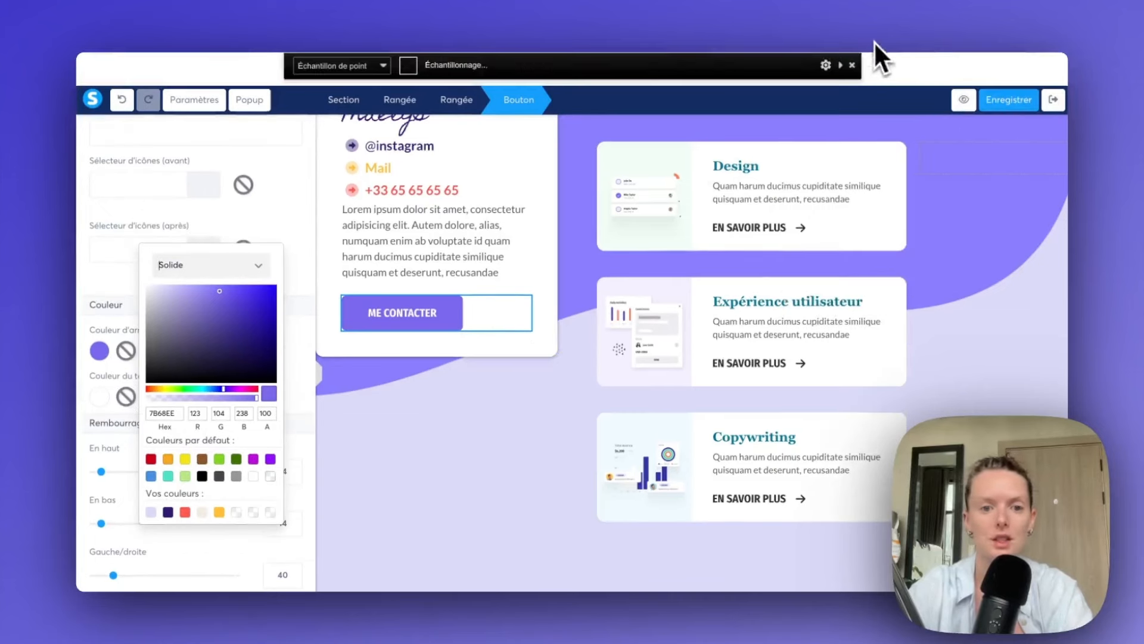
pyautogui.click(570, 255)
pyautogui.click(100, 351)
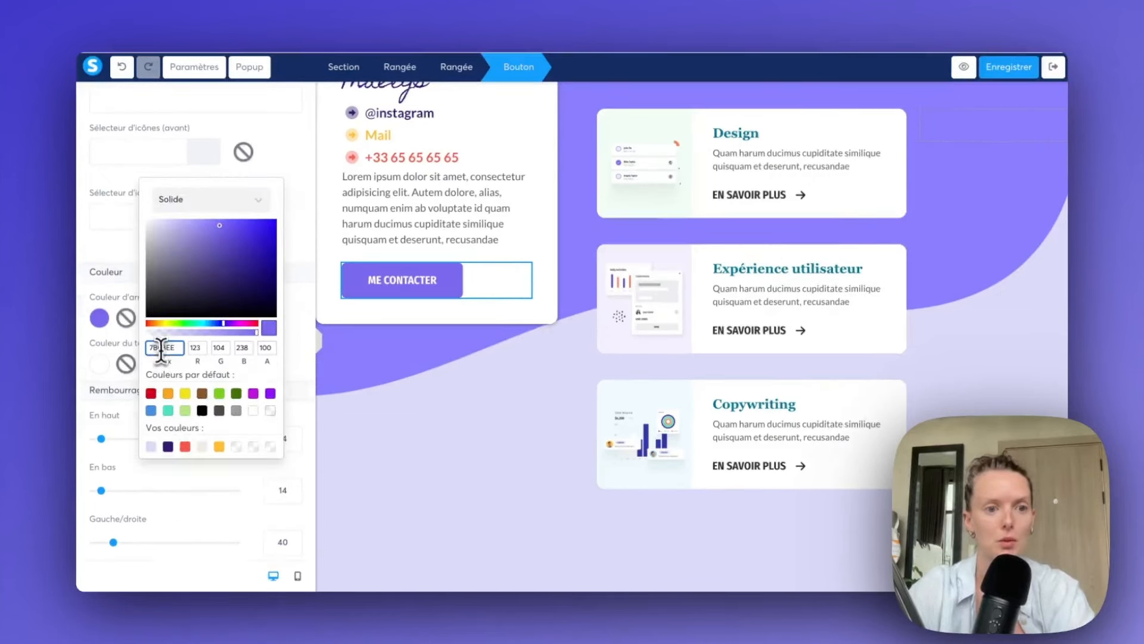
pyautogui.click(407, 410)
pyautogui.click(421, 415)
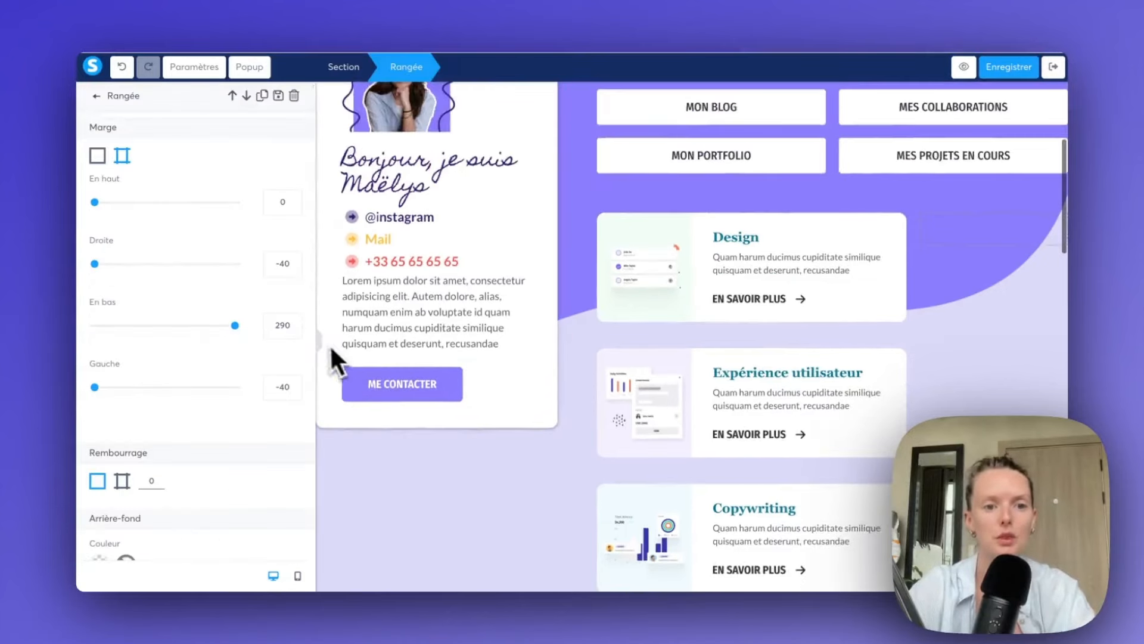
# - Rewrite the heading above the link buttons as "Découvrez mes offres"
pyautogui.click(321, 349)
pyautogui.scroll(5, 470, 435)
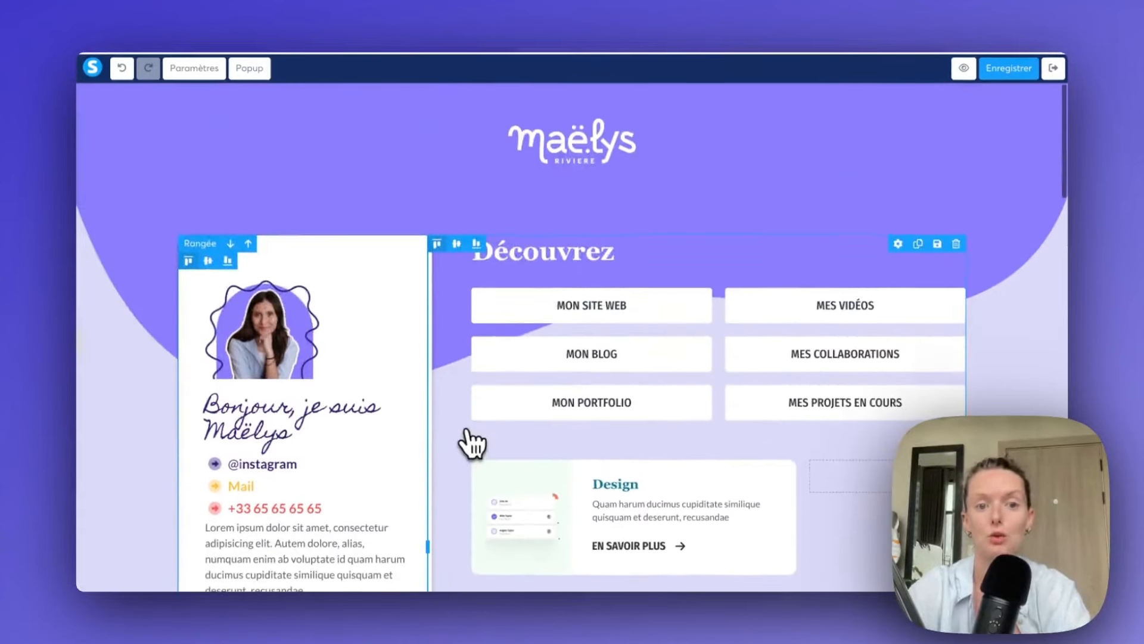
pyautogui.click(725, 259)
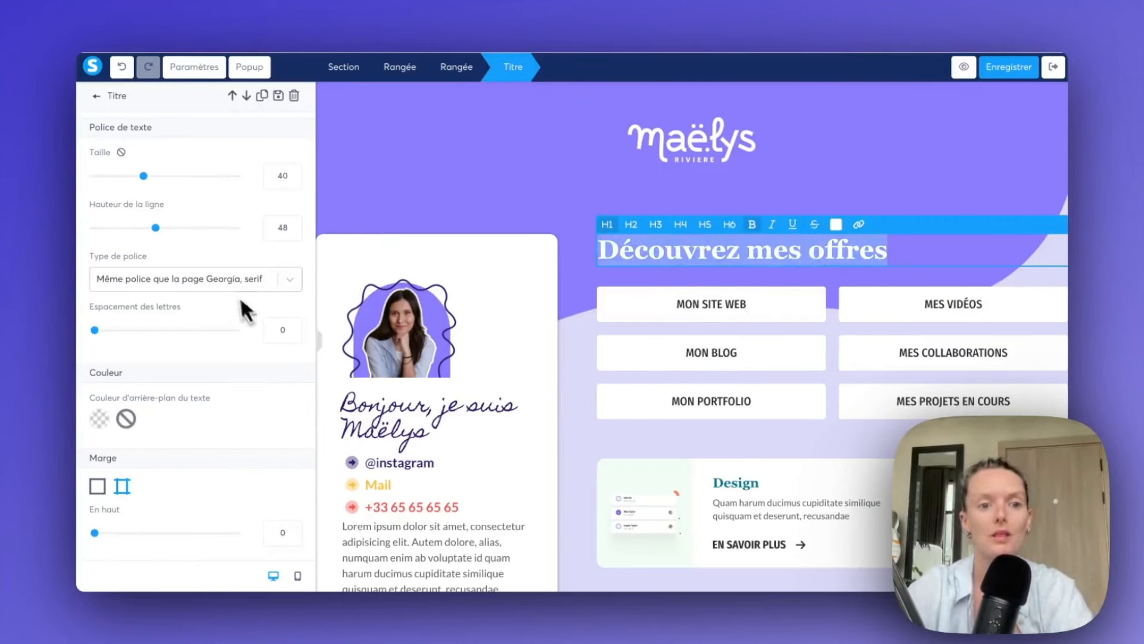
# - Set the "Découvrez mes offres" heading to the Google font Homemade Apple
pyautogui.click(241, 279)
pyautogui.click(205, 356)
pyautogui.click(195, 315)
pyautogui.write('home')
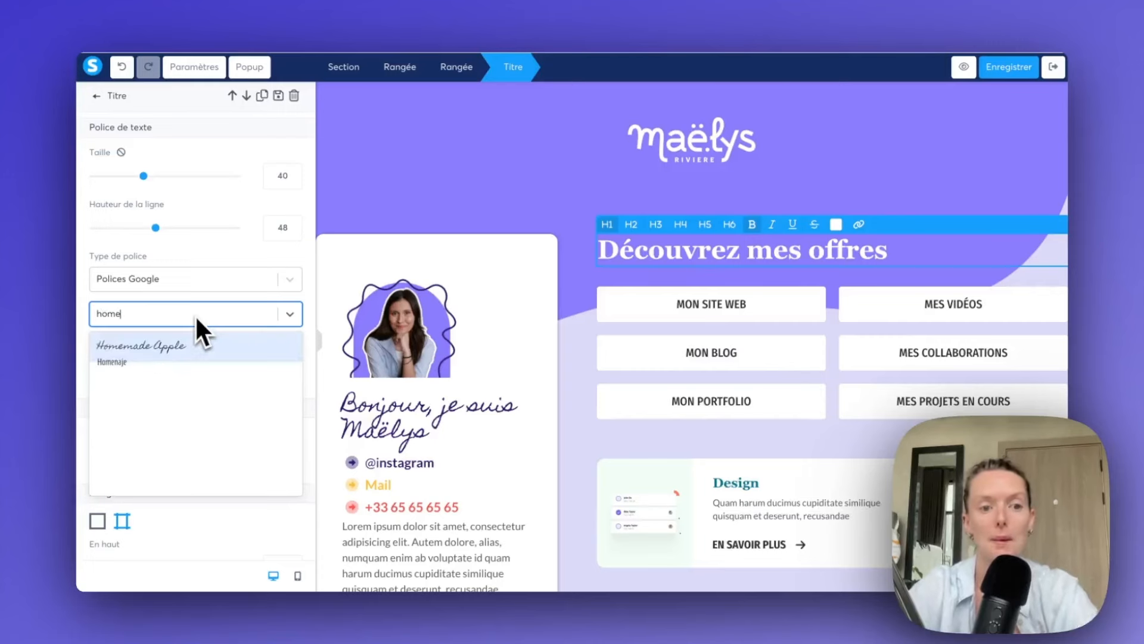
pyautogui.click(211, 345)
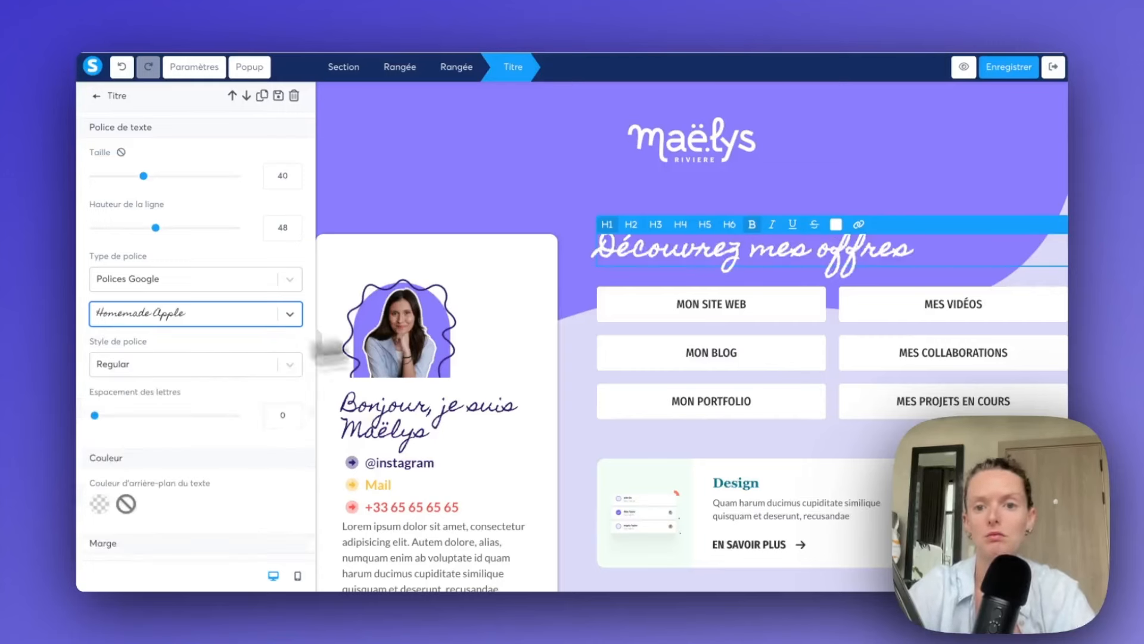
pyautogui.click(757, 245)
pyautogui.click(813, 190)
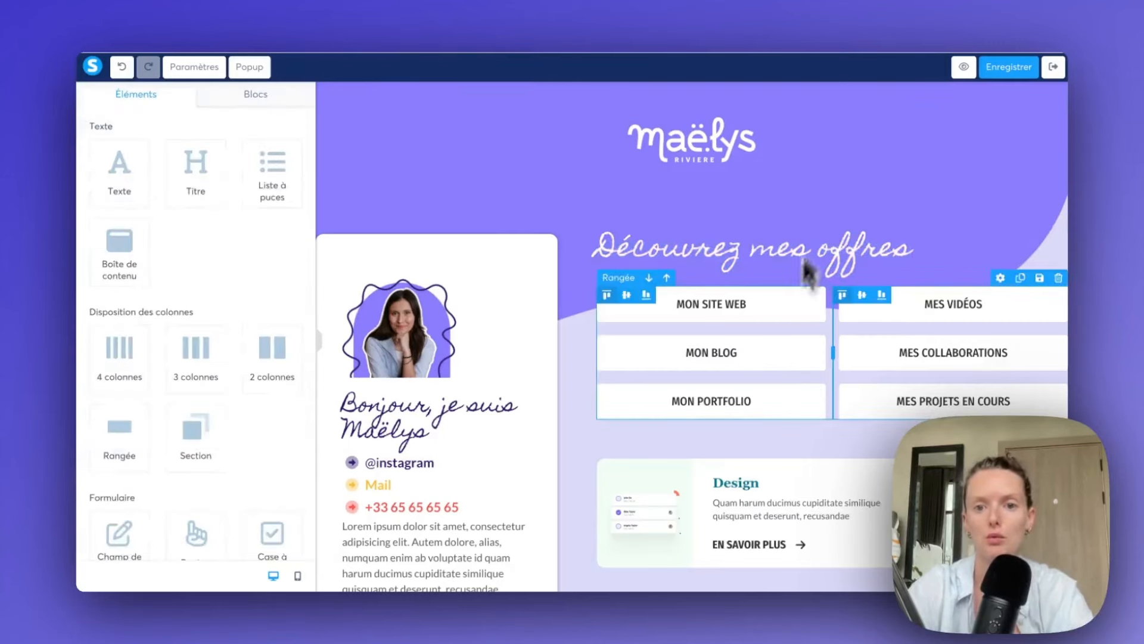
# - Delete the two-column row containing the six white link buttons beneath the "Découvrez mes offres" heading
pyautogui.scroll(-2, 775, 334)
pyautogui.click(320, 340)
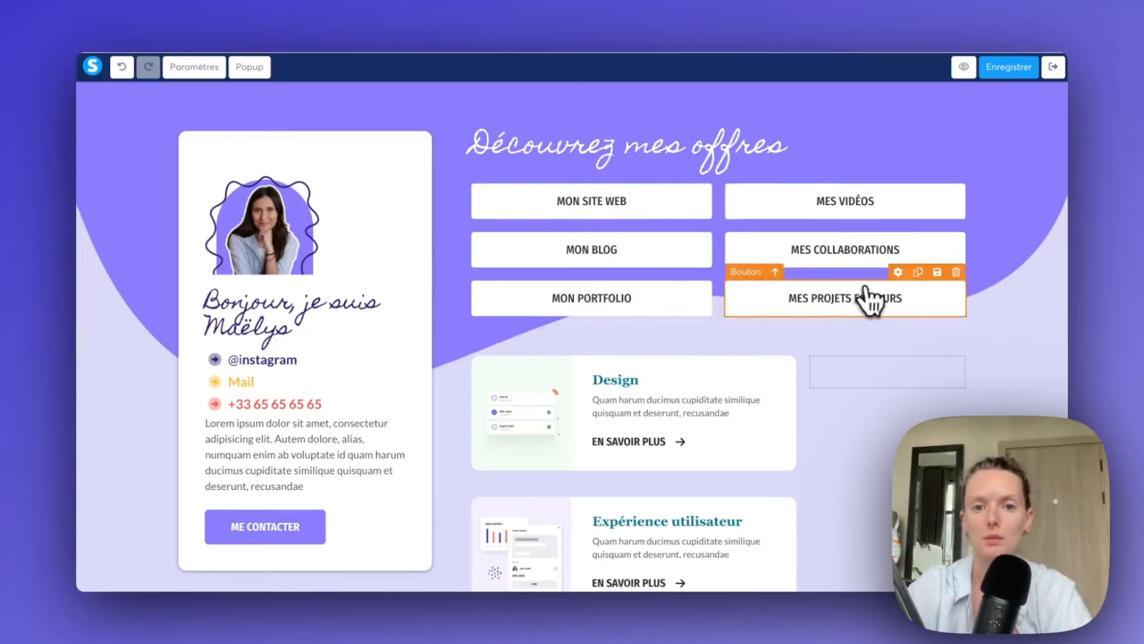
pyautogui.scroll(-3, 871, 301)
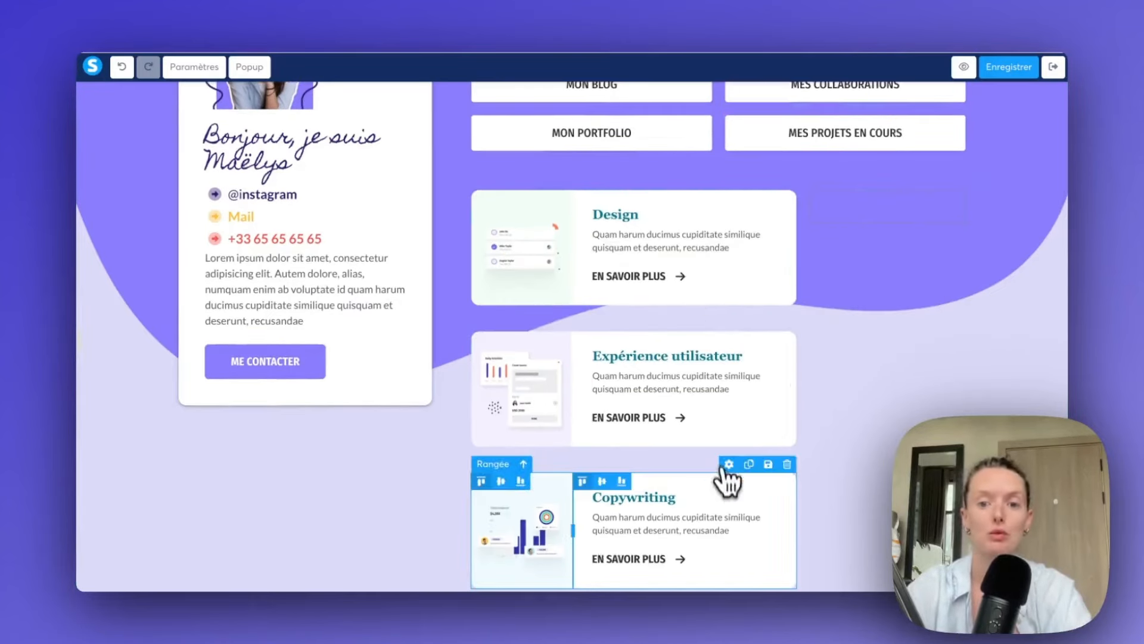
pyautogui.scroll(5, 723, 460)
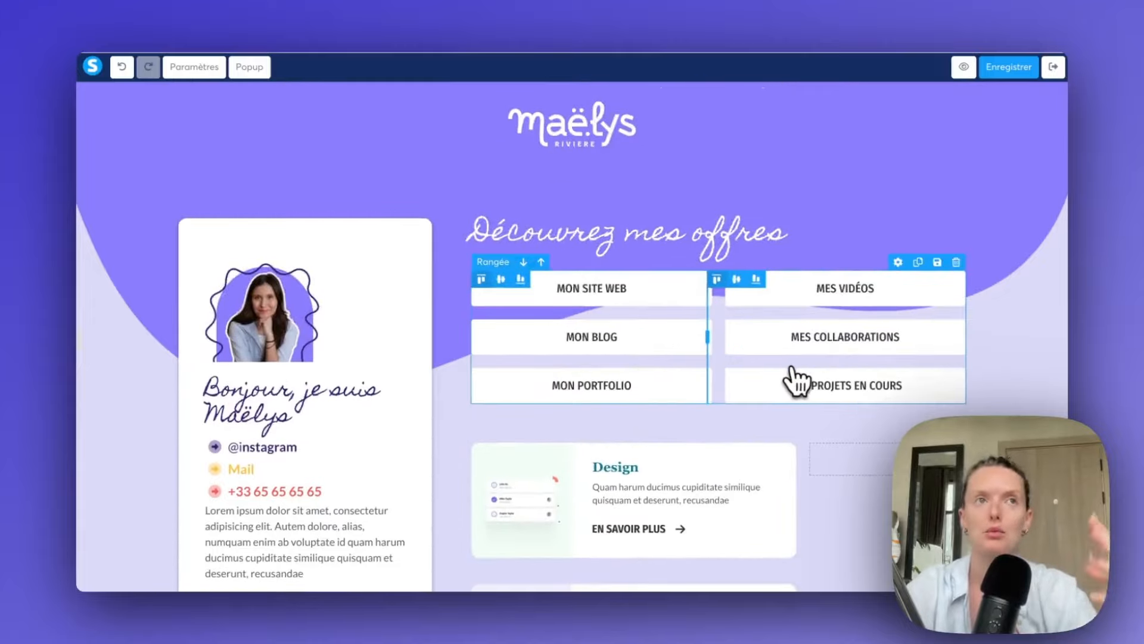
pyautogui.scroll(-3, 793, 382)
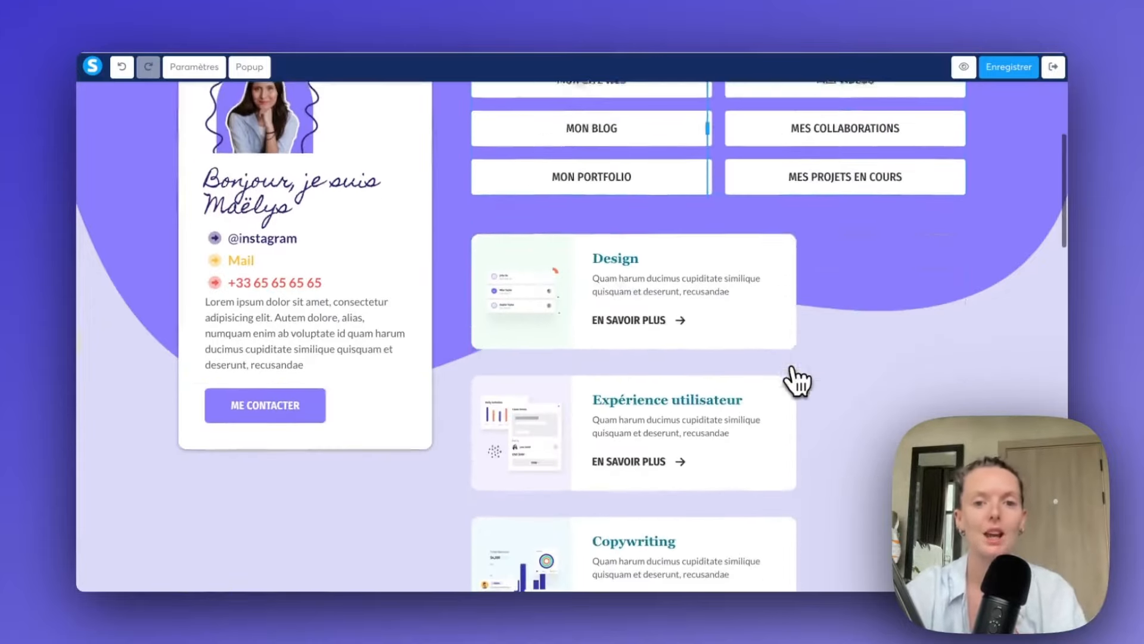
pyautogui.scroll(2, 707, 399)
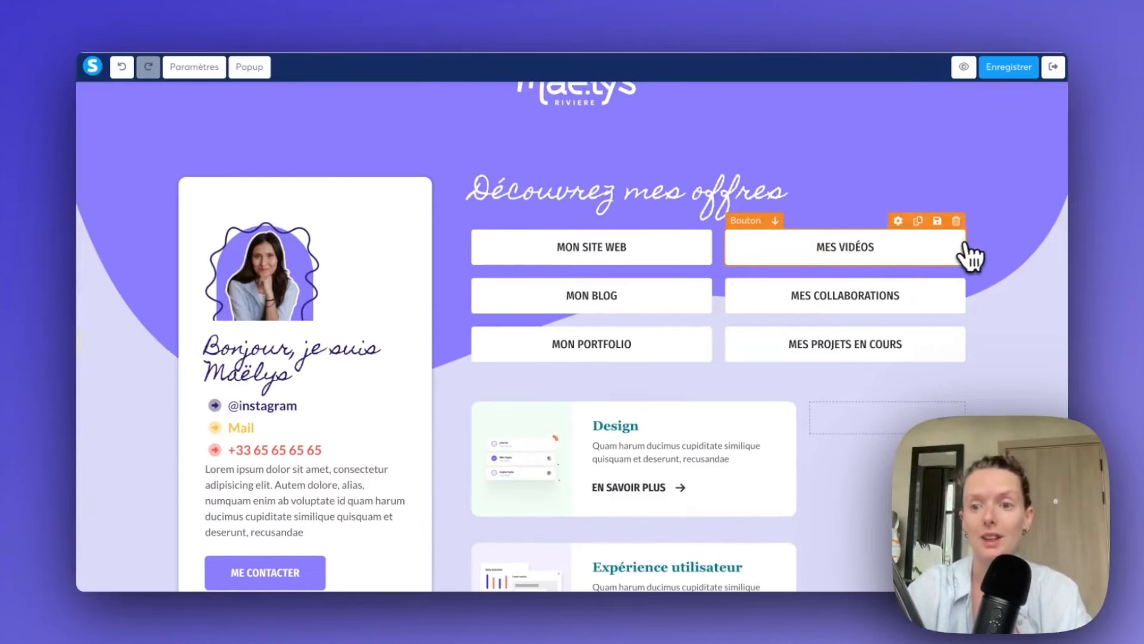
pyautogui.click(727, 270)
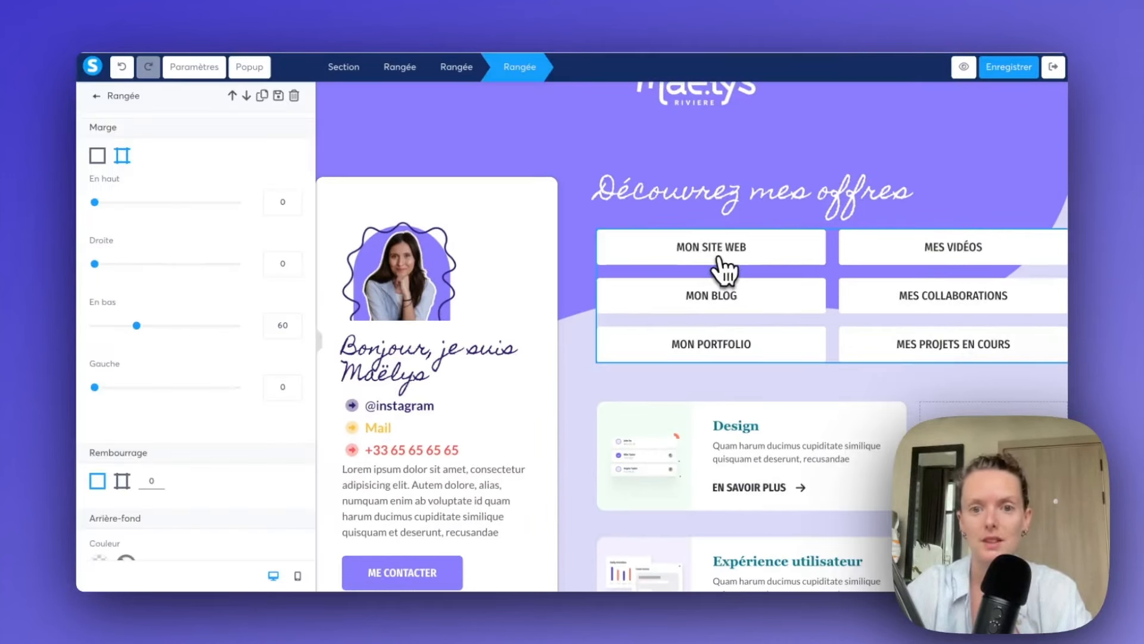
pyautogui.click(294, 95)
pyautogui.press('Return')
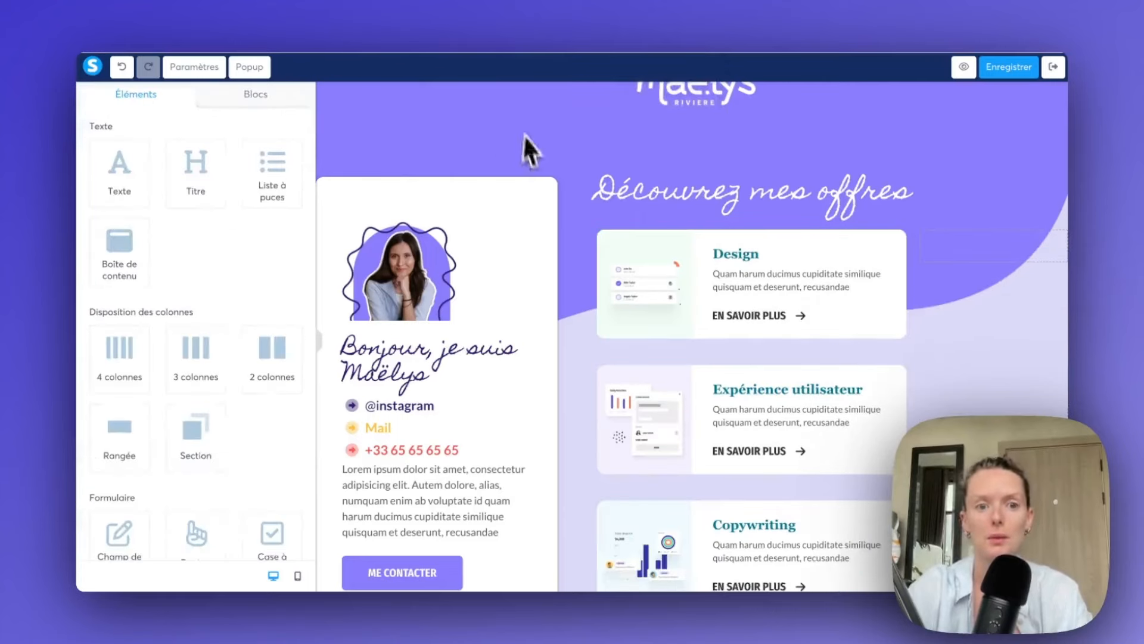
# - Replace the first offer card's title "Design" with "Réserver un appel"
pyautogui.click(320, 339)
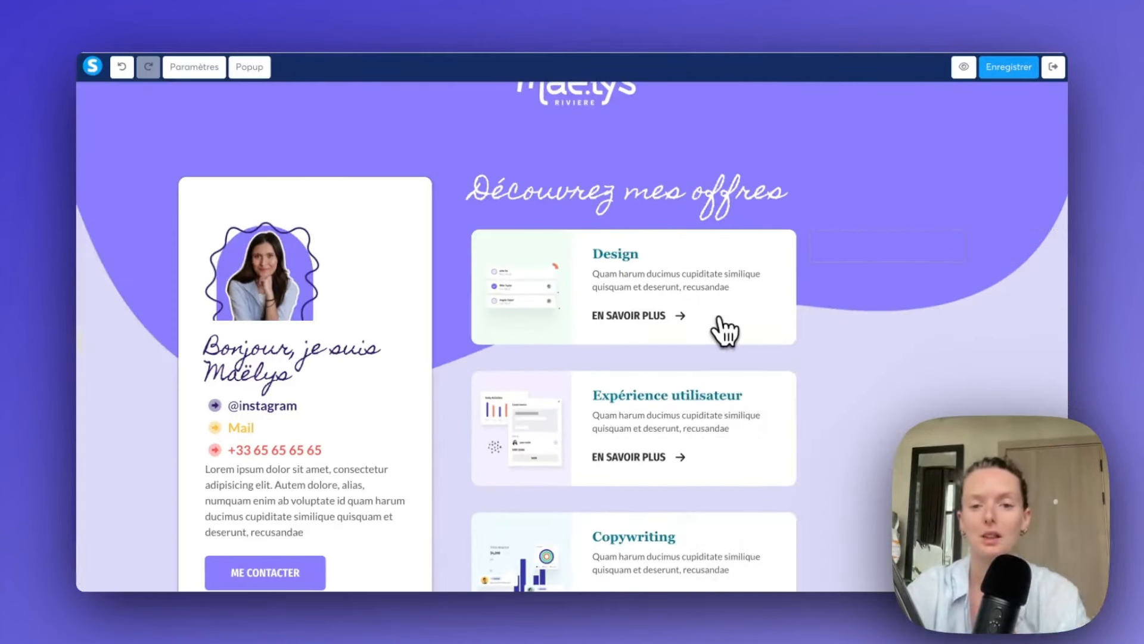
pyautogui.click(652, 254)
pyautogui.click(653, 255)
pyautogui.click(733, 255)
pyautogui.click(752, 255)
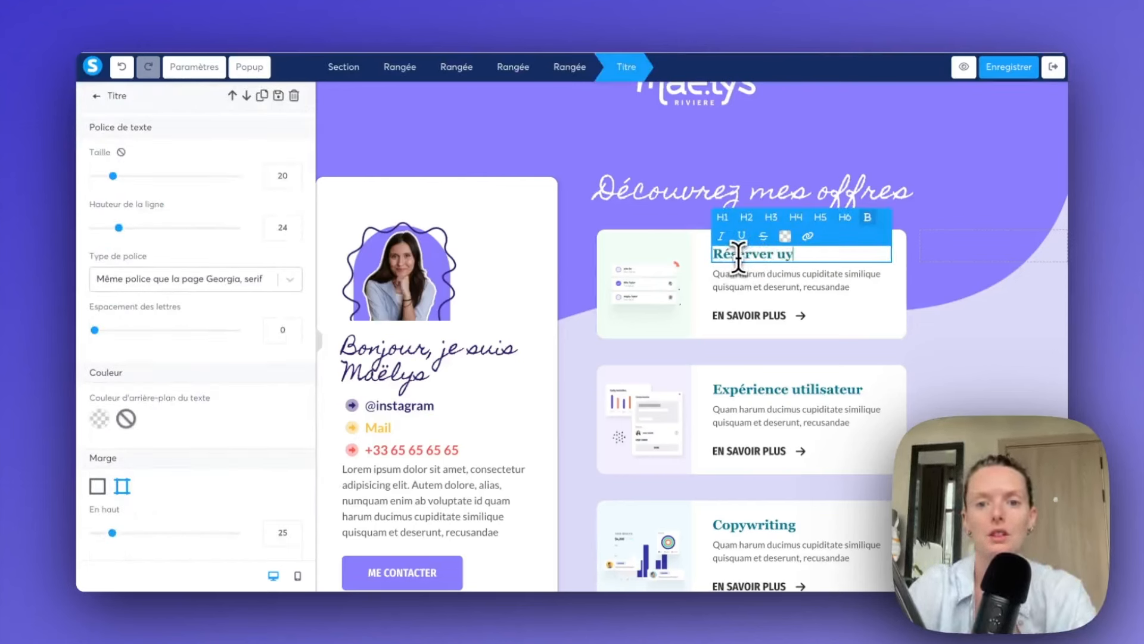
# - Open the URL setting of the first card's EN SAVOIR PLUS button and review the existing call-booking page
pyautogui.click(768, 317)
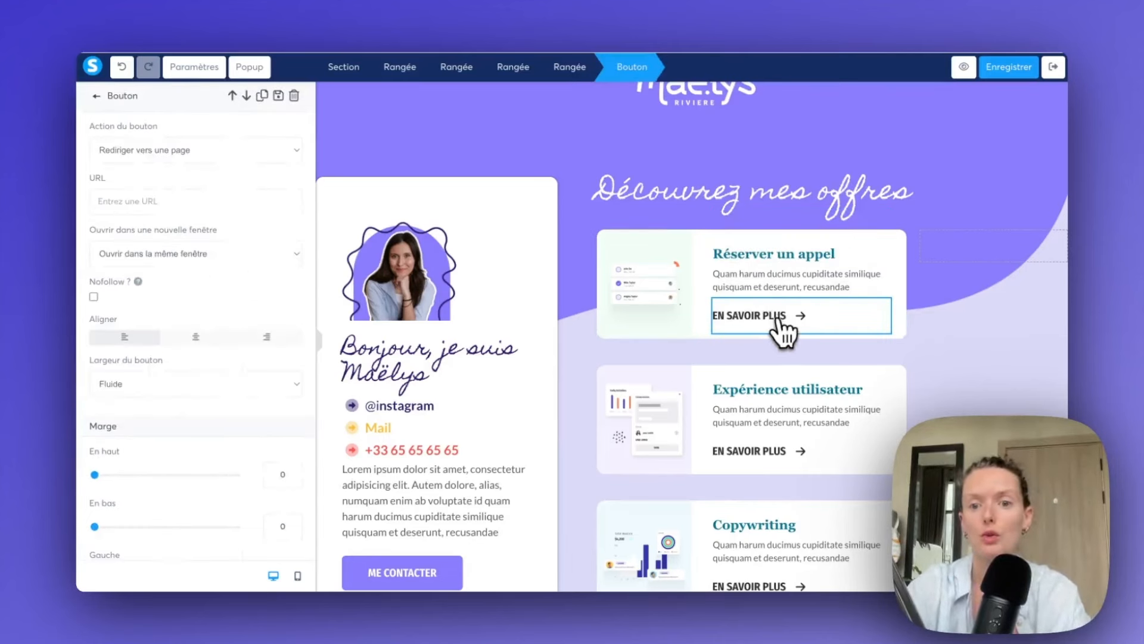
pyautogui.click(192, 209)
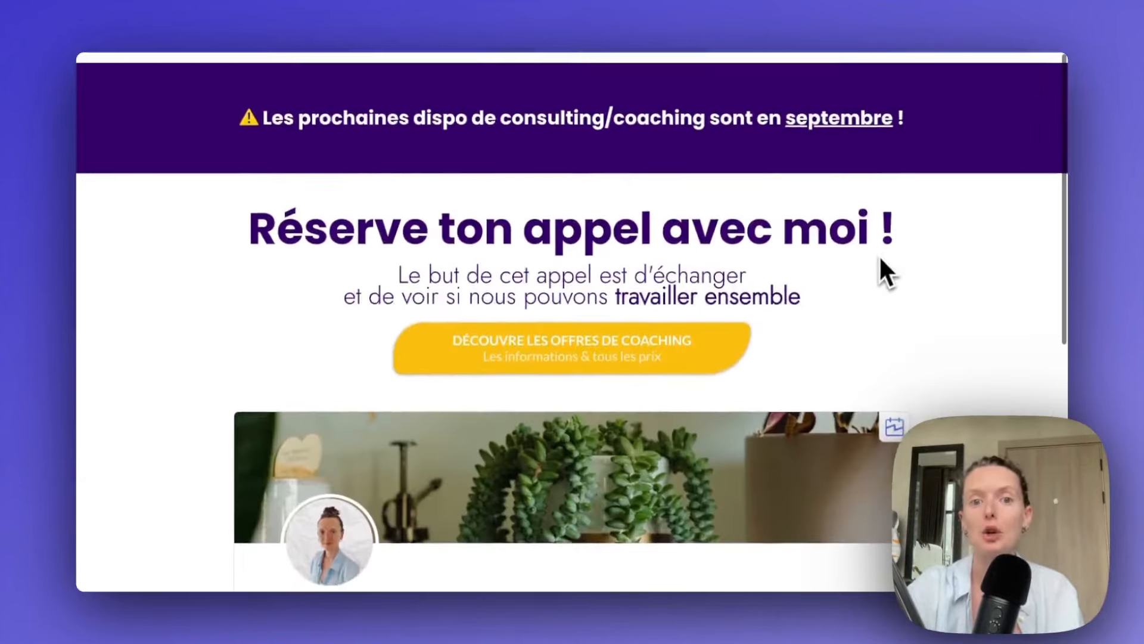
pyautogui.scroll(-5, 878, 255)
pyautogui.scroll(-1, 880, 256)
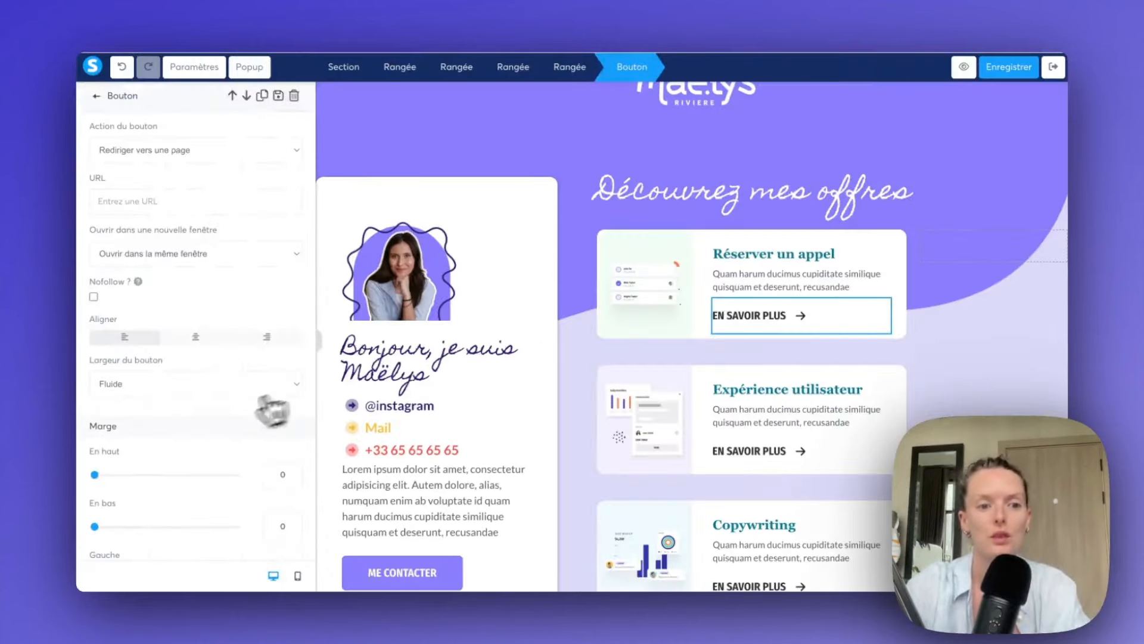
# - Change the first card's button text to "RÉSERVER MON APPEL"
pyautogui.scroll(-6, 250, 418)
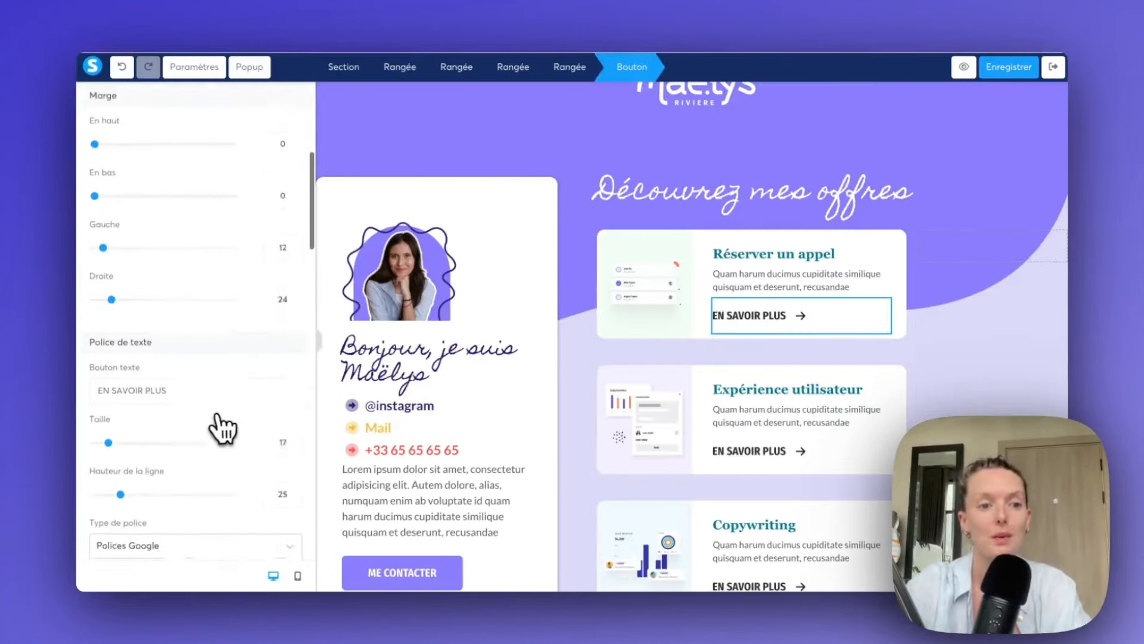
pyautogui.moveTo(192, 360); pyautogui.dragTo(103, 365)
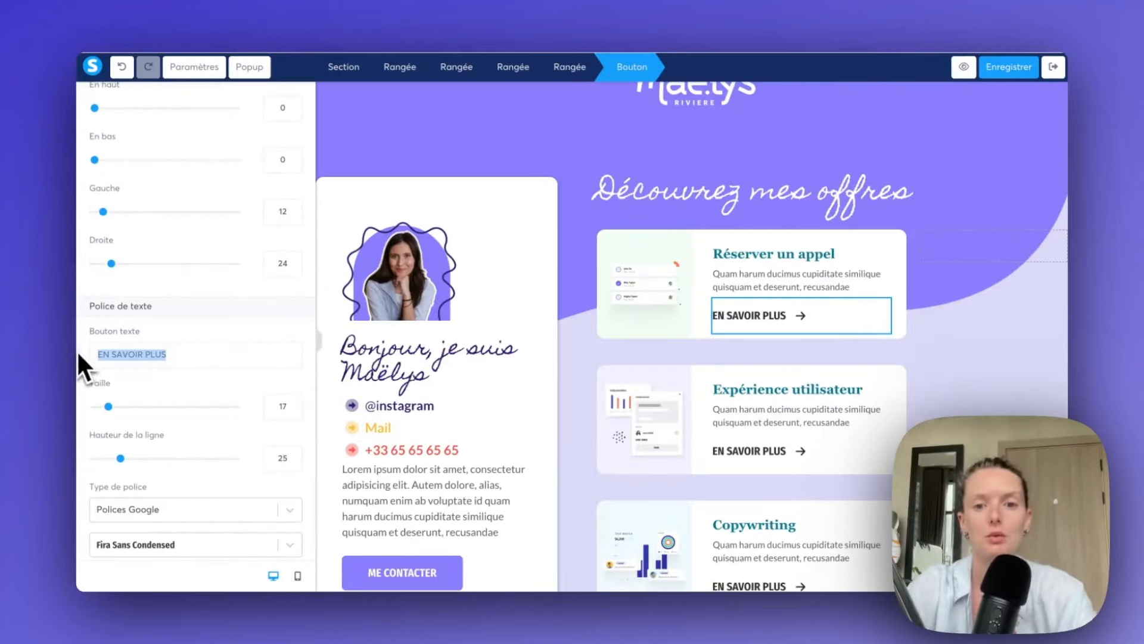
pyautogui.write('RÉSERVER MON APPEL')
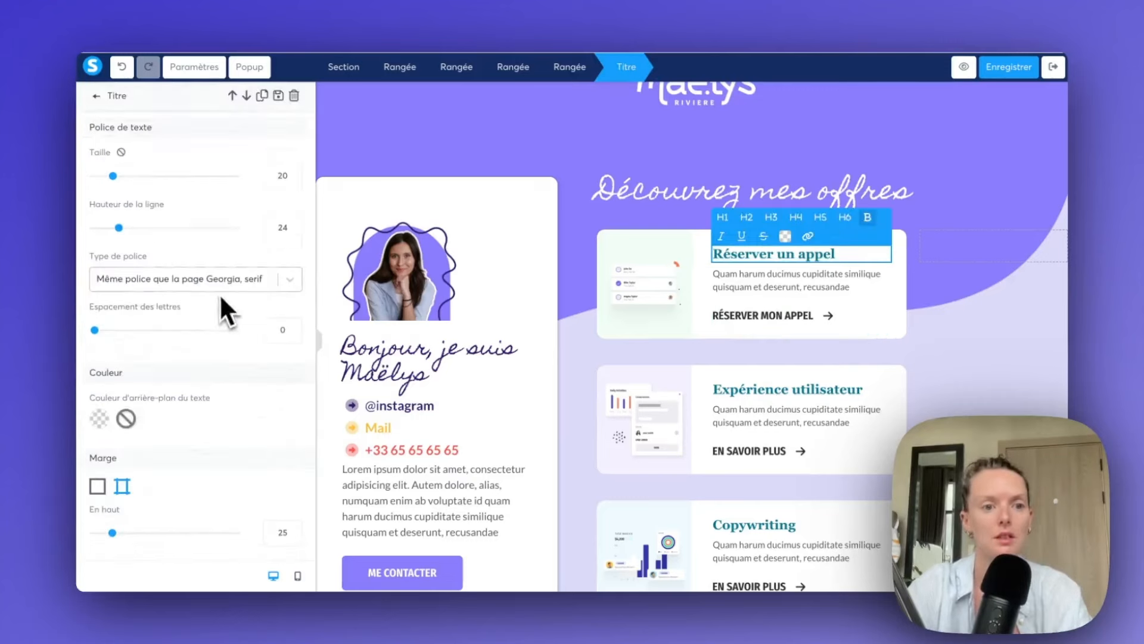
# - Set the "Réserver un appel" card title to the Google font Homemade Apple
pyautogui.click(210, 282)
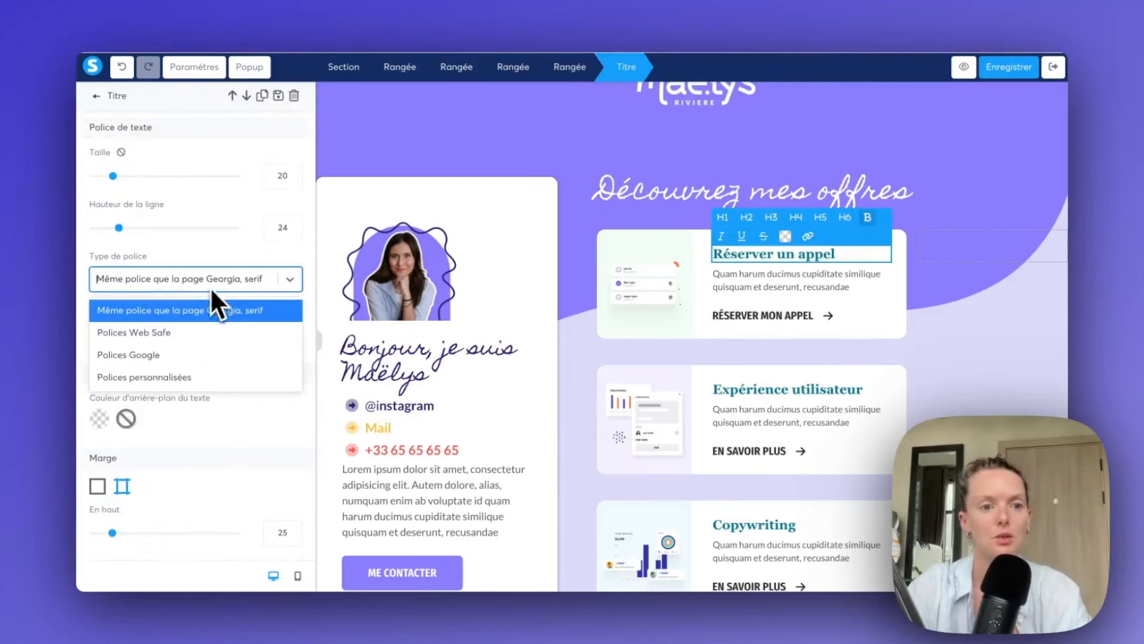
pyautogui.click(206, 350)
pyautogui.click(199, 316)
pyautogui.write('home')
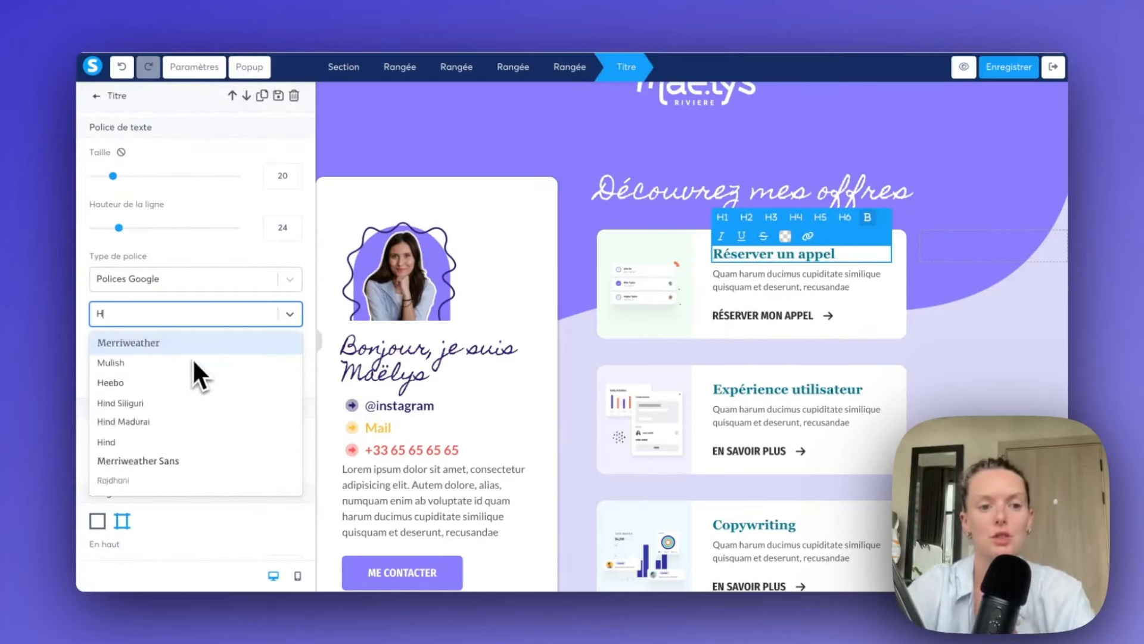
pyautogui.click(207, 347)
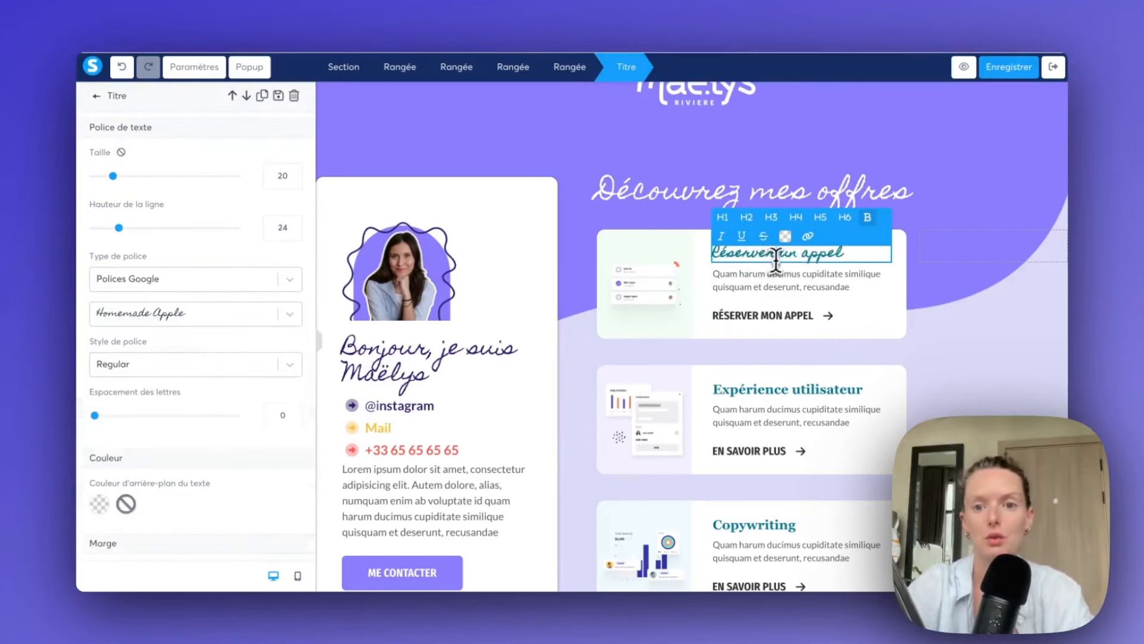
# - Recolour the "Réserver un appel" card title with the brand's dark indigo
pyautogui.tripleClick(797, 255)
pyautogui.click(786, 237)
pyautogui.click(823, 348)
# - Set the RÉSERVER MON APPEL button's text colour to the saved brand red FF5953
pyautogui.click(799, 327)
pyautogui.scroll(-15, 230, 361)
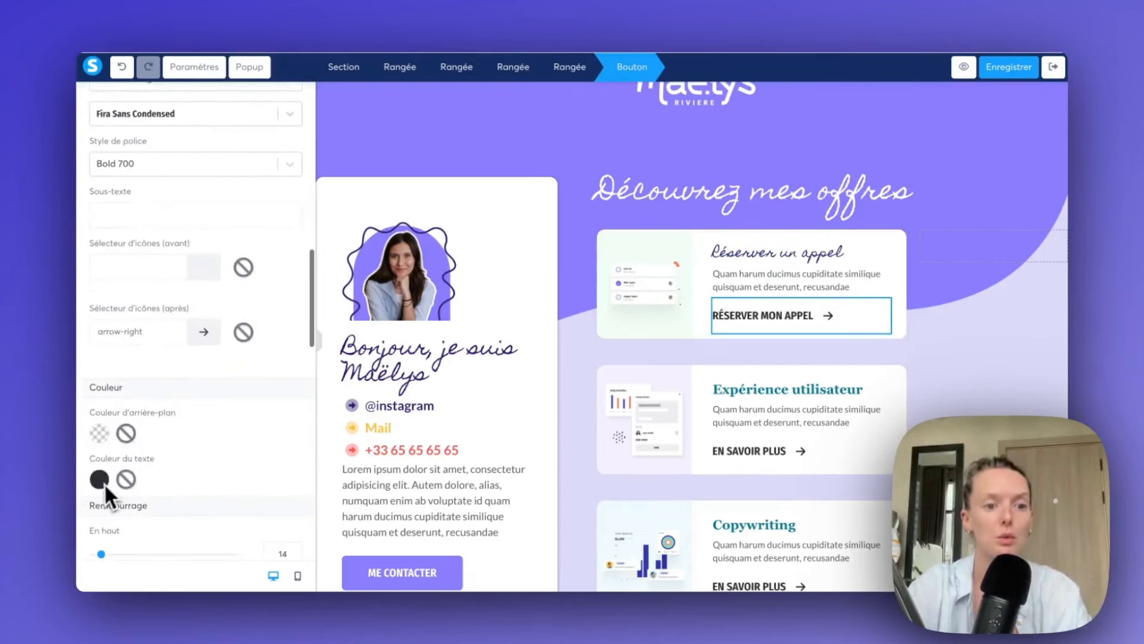
pyautogui.click(101, 479)
pyautogui.scroll(-3, 185, 524)
pyautogui.click(185, 464)
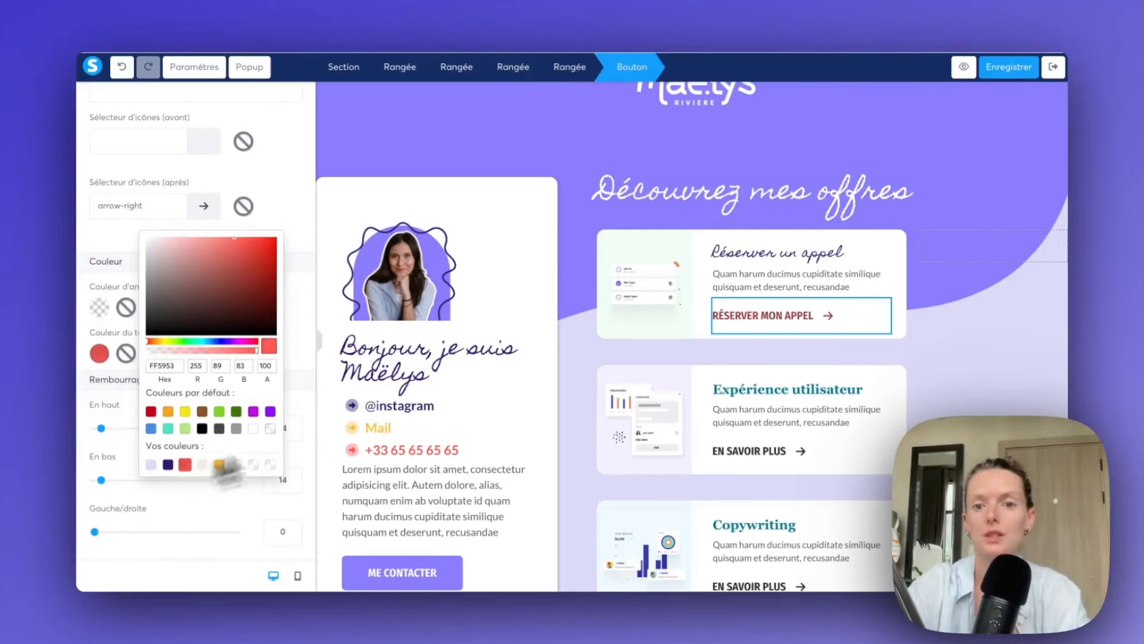
pyautogui.click(795, 351)
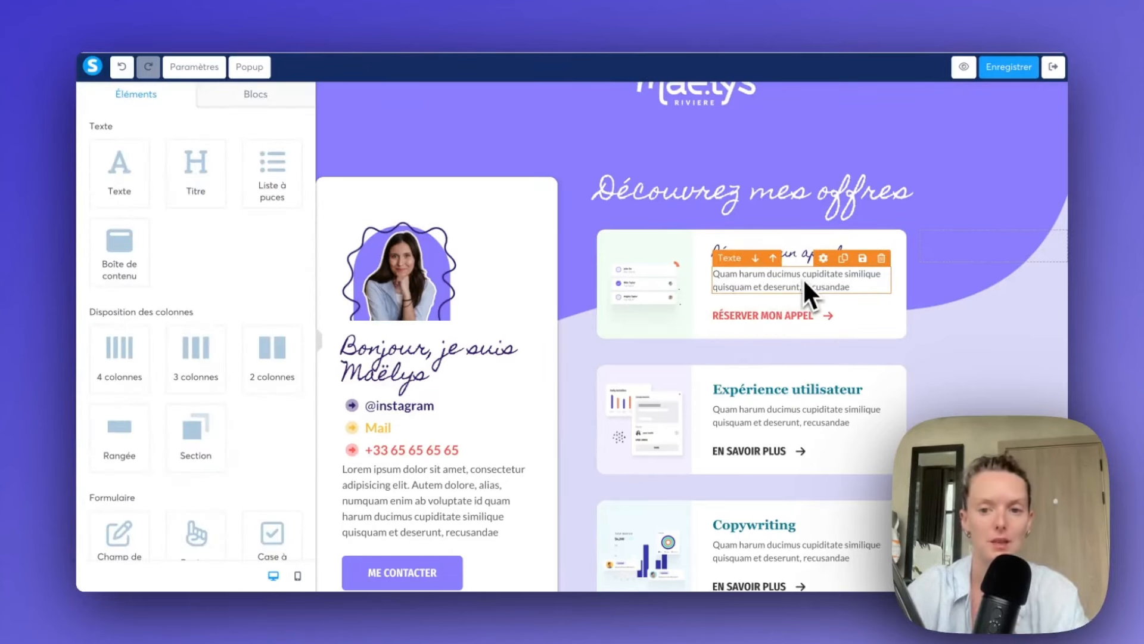
# - Replace the image of the "Réserver un appel" card with 4.png
pyautogui.click(639, 303)
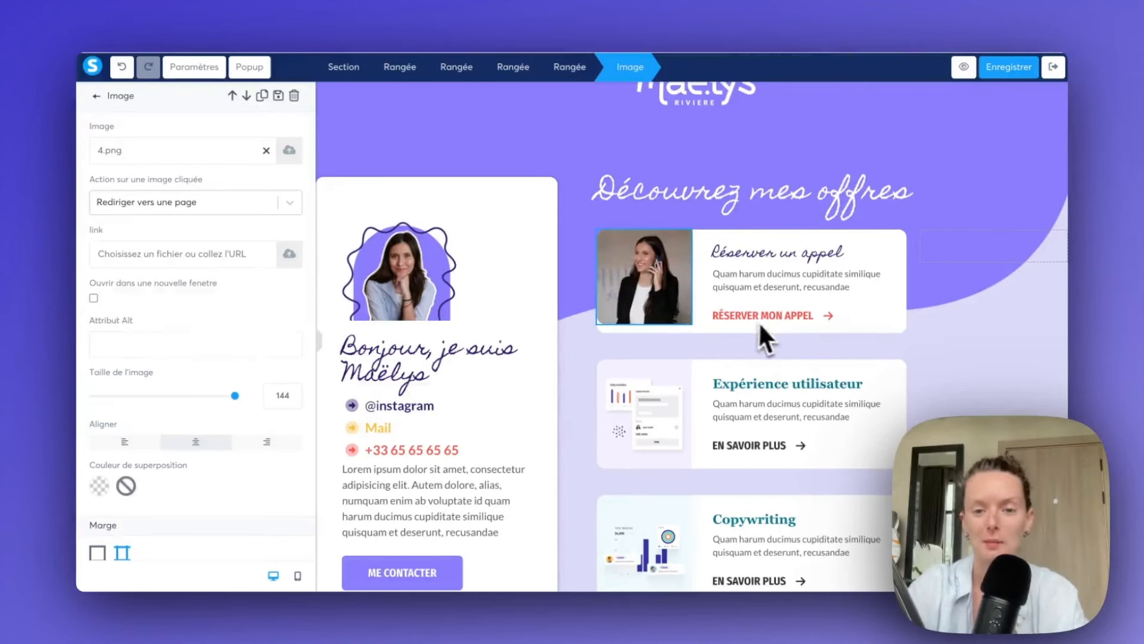
# - Try to enlarge the image of the "Réserver un appel" card so that it fills the card's height
pyautogui.click(655, 281)
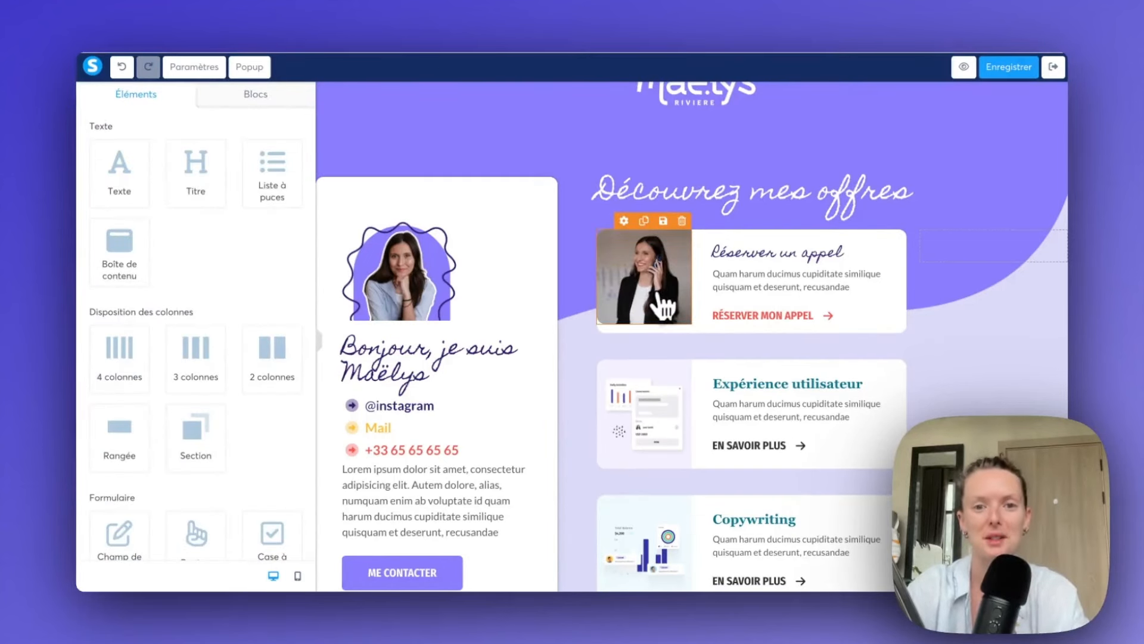
pyautogui.click(674, 305)
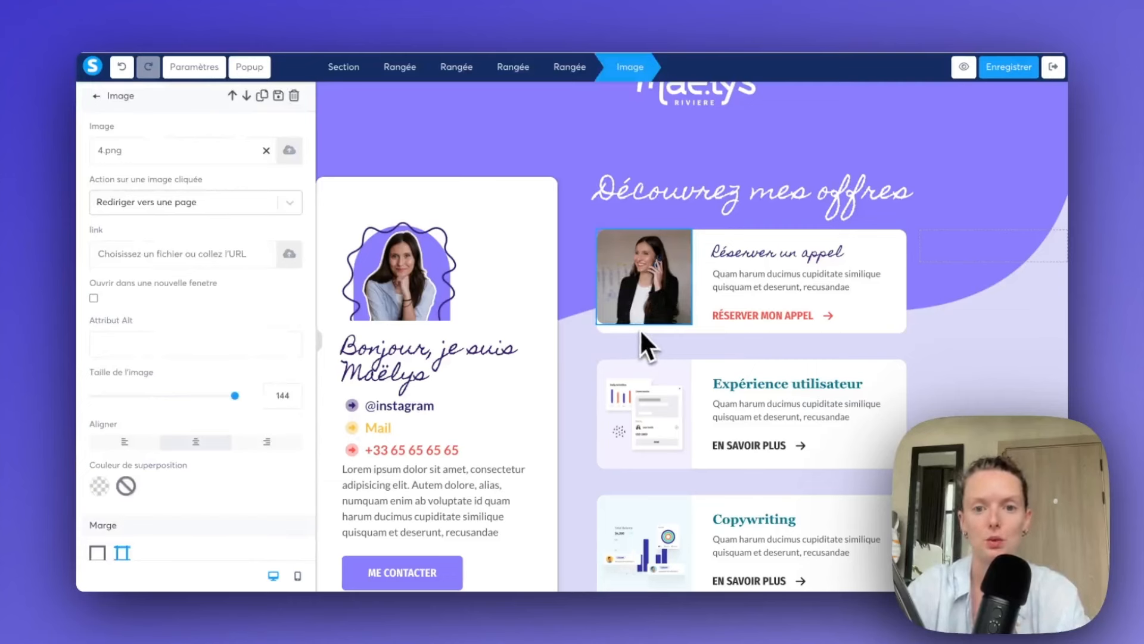
pyautogui.click(663, 340)
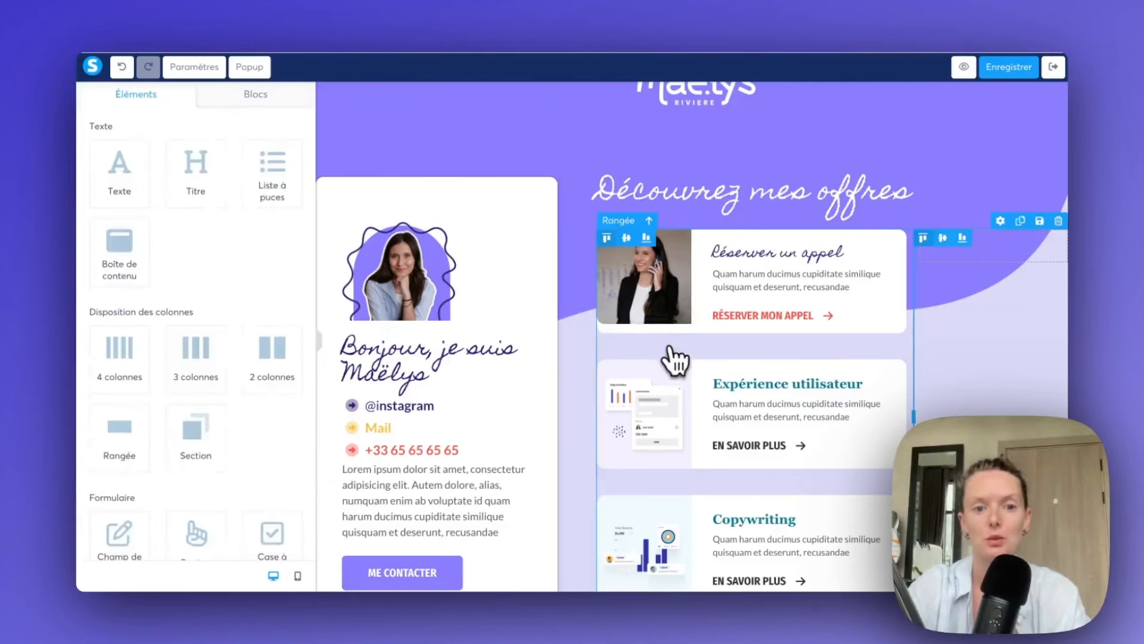
pyautogui.click(321, 353)
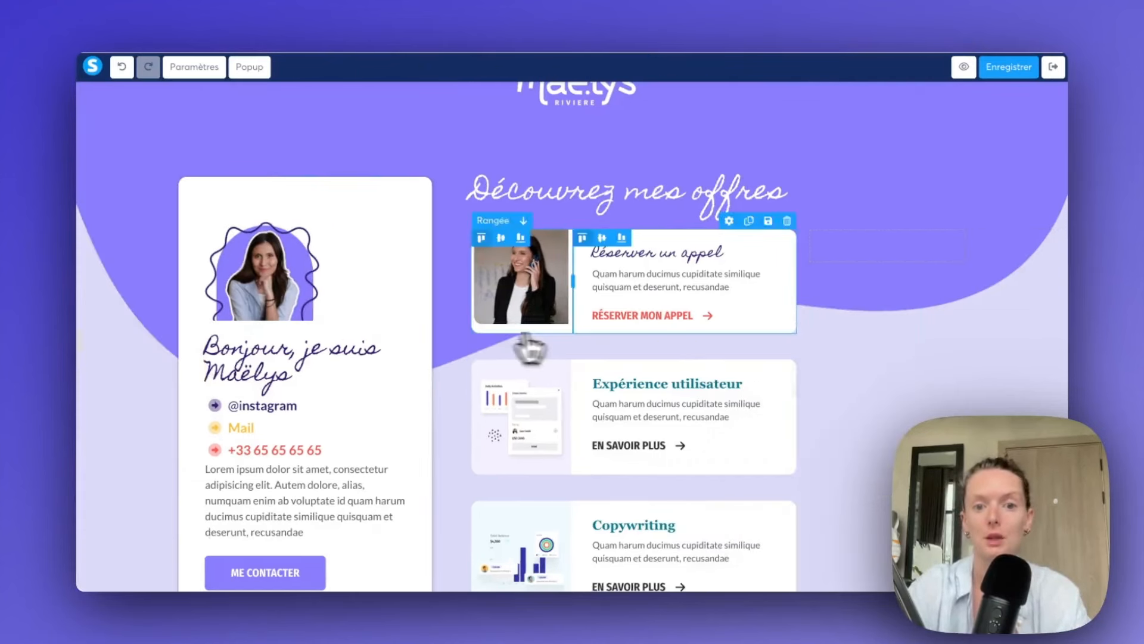
pyautogui.click(538, 293)
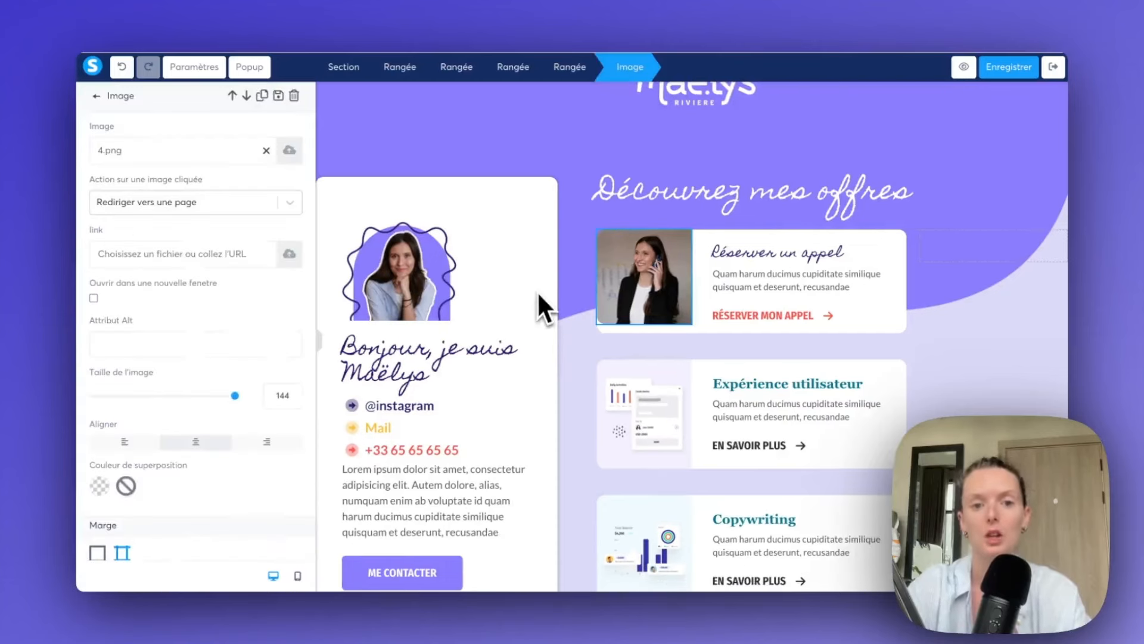
pyautogui.moveTo(234, 396); pyautogui.dragTo(267, 401)
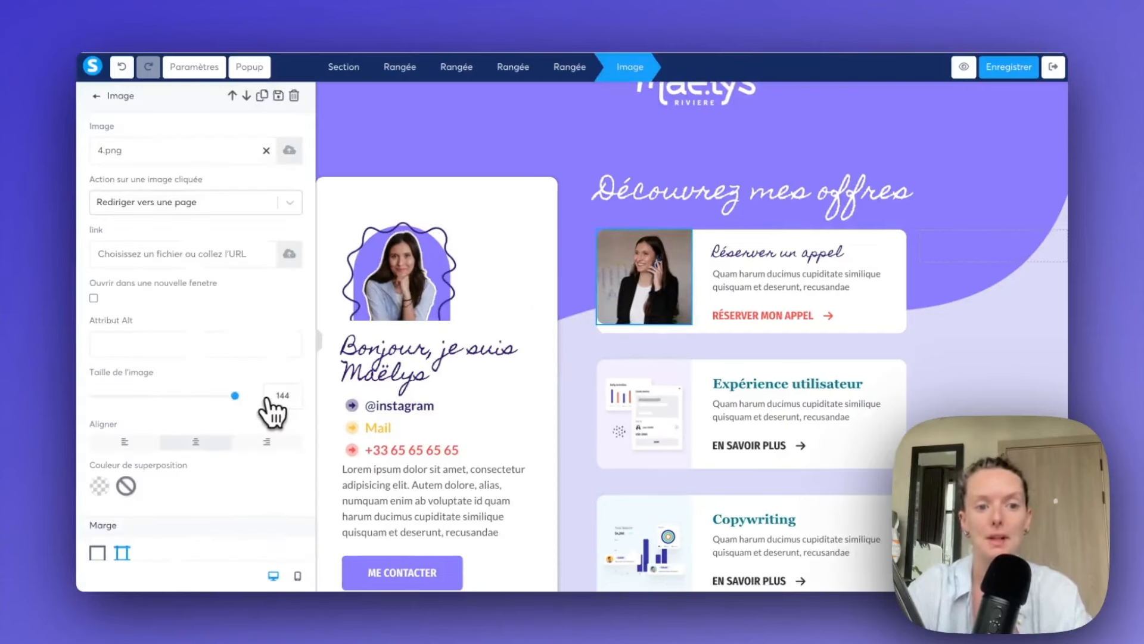
# - Set the bottom margin of the "Réserver un appel" card's row to 35
pyautogui.click(774, 339)
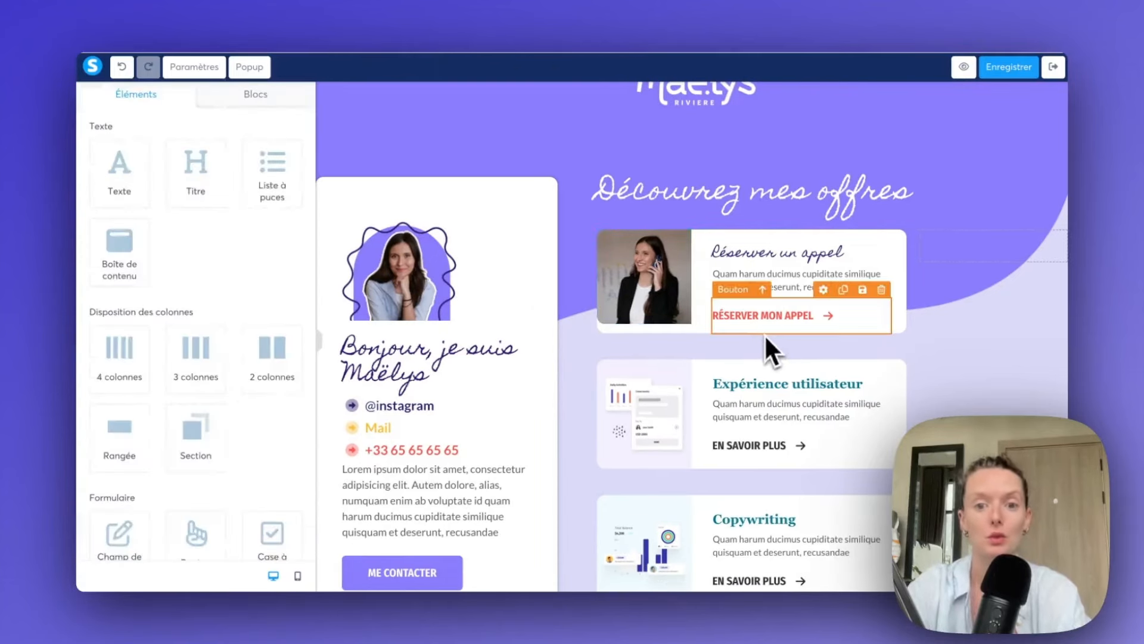
pyautogui.click(705, 333)
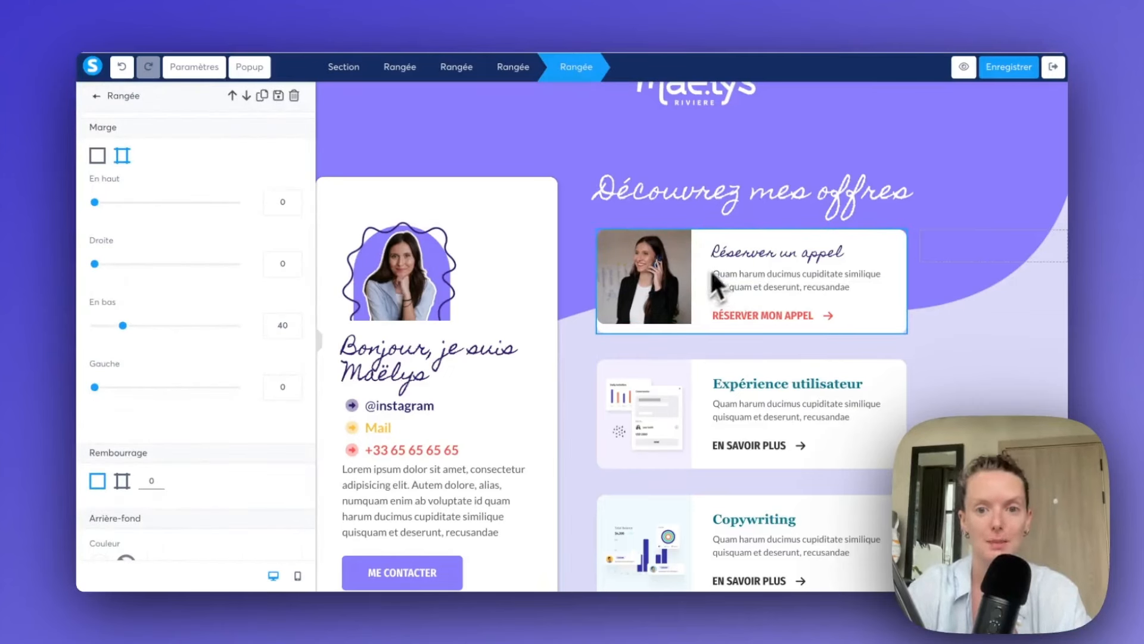
pyautogui.click(764, 282)
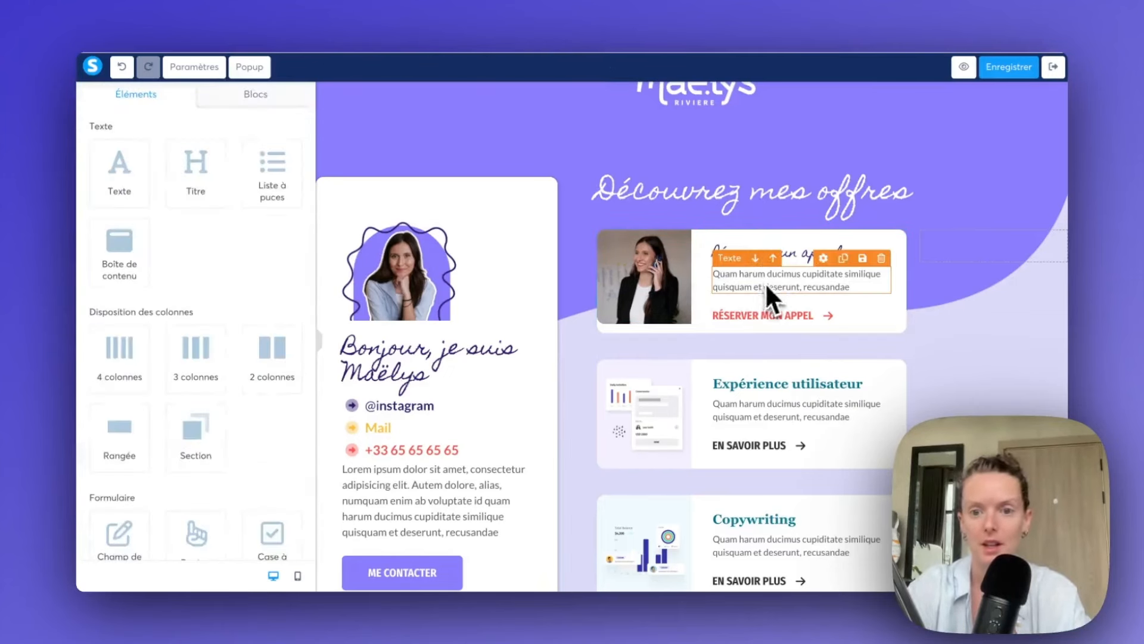
pyautogui.click(786, 241)
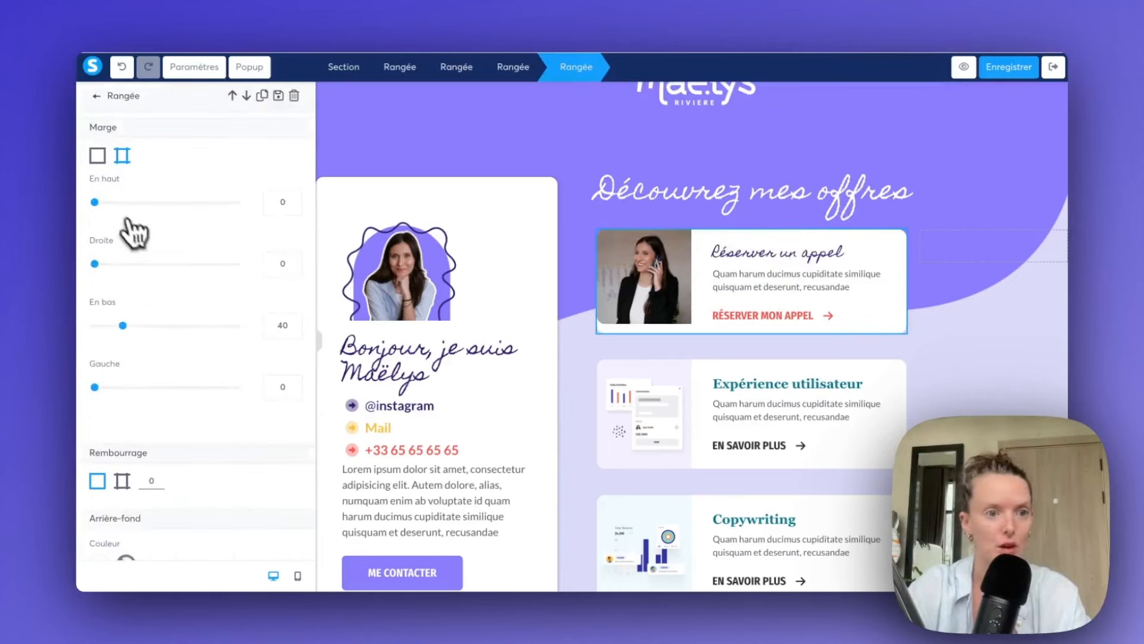
pyautogui.moveTo(122, 326); pyautogui.dragTo(119, 326)
pyautogui.scroll(-4, 149, 358)
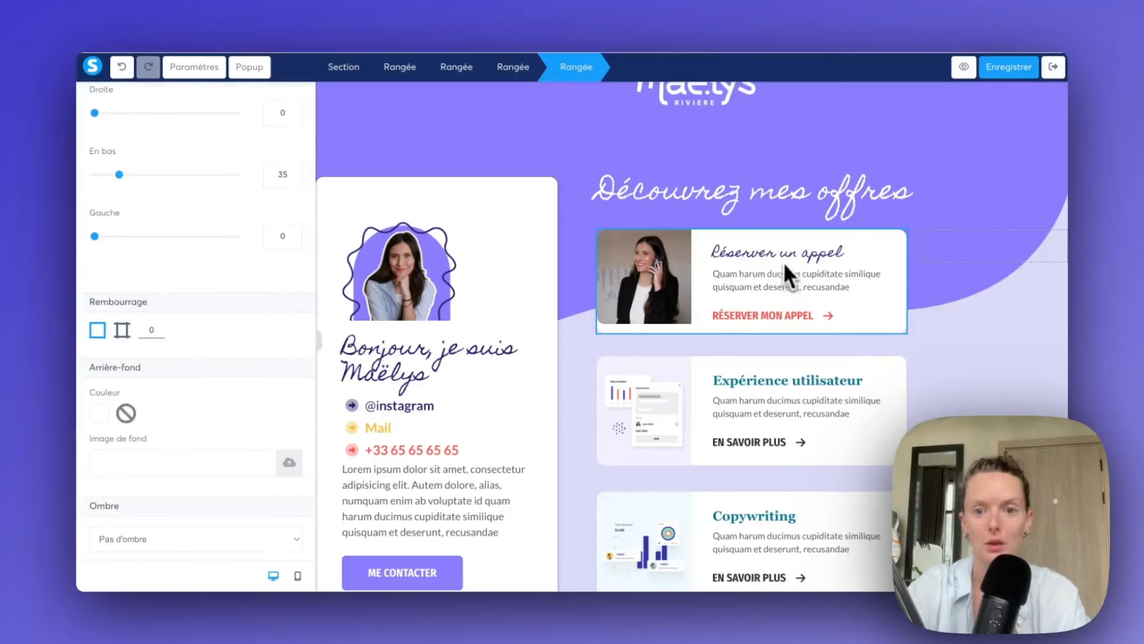
pyautogui.click(753, 316)
pyautogui.scroll(-5, 214, 429)
pyautogui.scroll(-3, 198, 441)
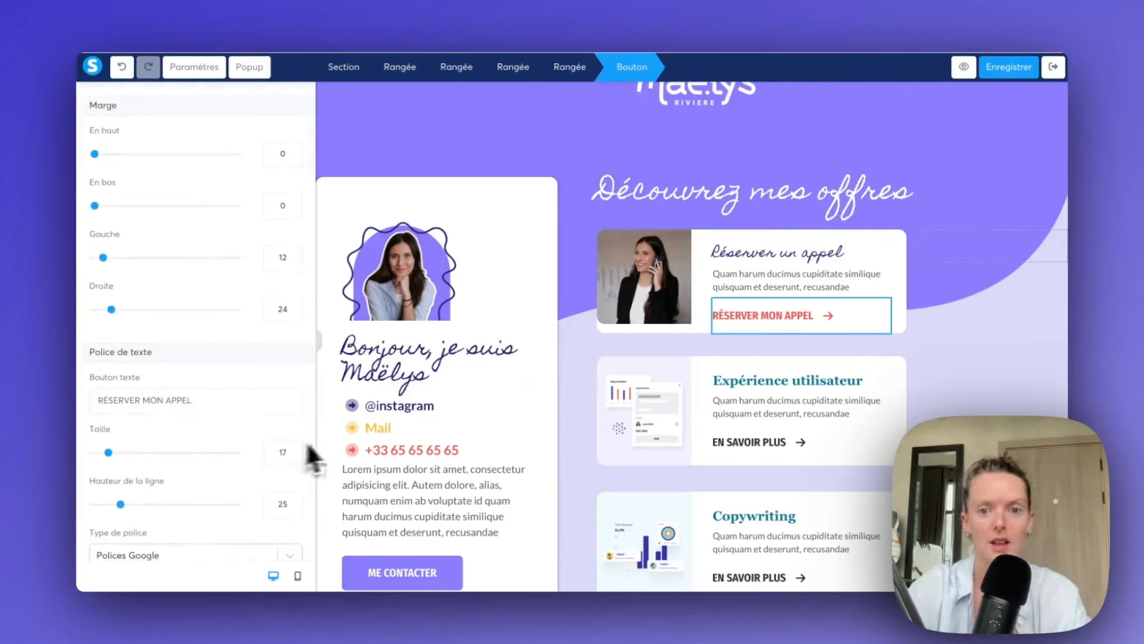
# - Try lengthening the "Réserver un appel" card's description with a pasted copy of its own text, and remove that copy
pyautogui.click(754, 289)
pyautogui.moveTo(851, 288); pyautogui.dragTo(713, 283)
pyautogui.press('super+c')
pyautogui.click(894, 287)
pyautogui.press('super+v')
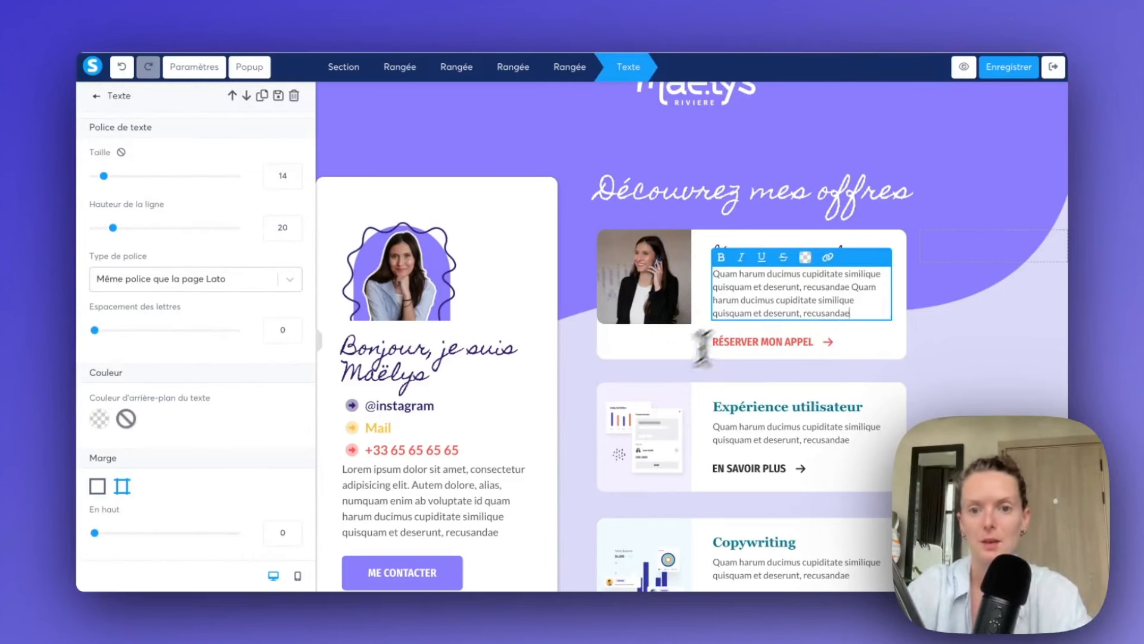
pyautogui.moveTo(852, 314); pyautogui.dragTo(851, 289)
pyautogui.press('BackSpace')
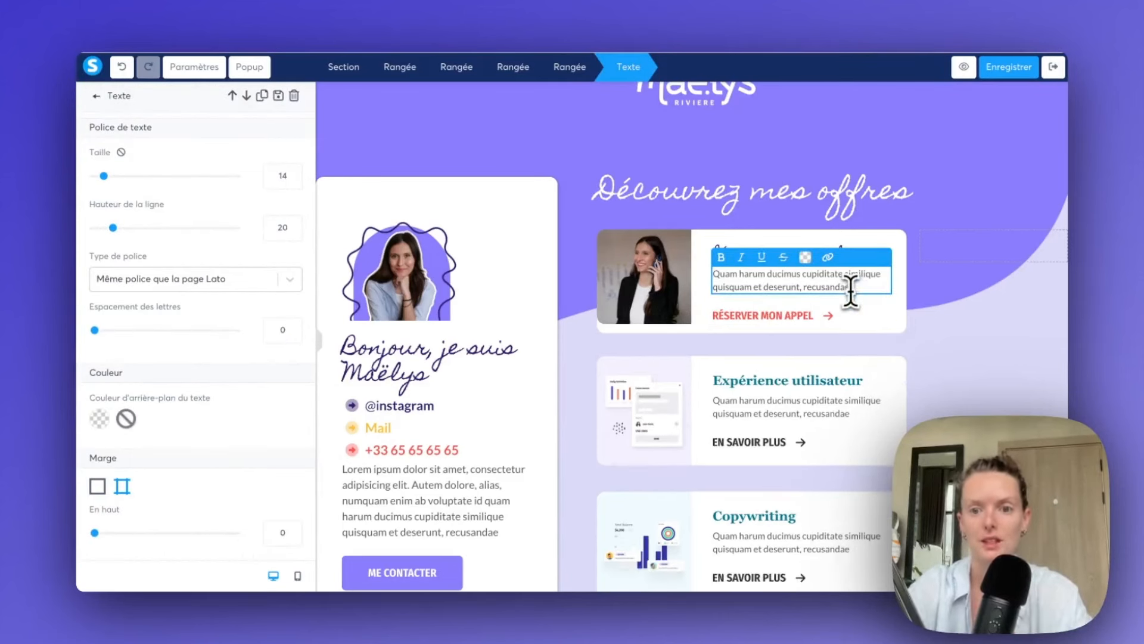
# - Reduce the RÉSERVER MON APPEL button's top and bottom padding to 10 each
pyautogui.click(822, 320)
pyautogui.click(817, 326)
pyautogui.scroll(-5, 136, 308)
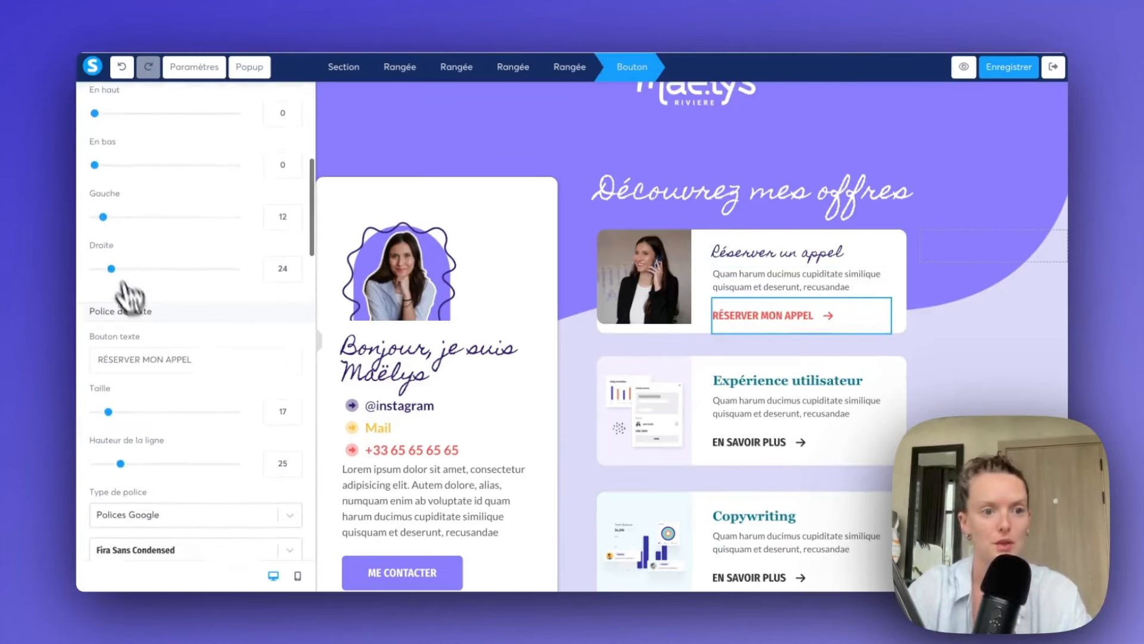
pyautogui.scroll(-12, 117, 373)
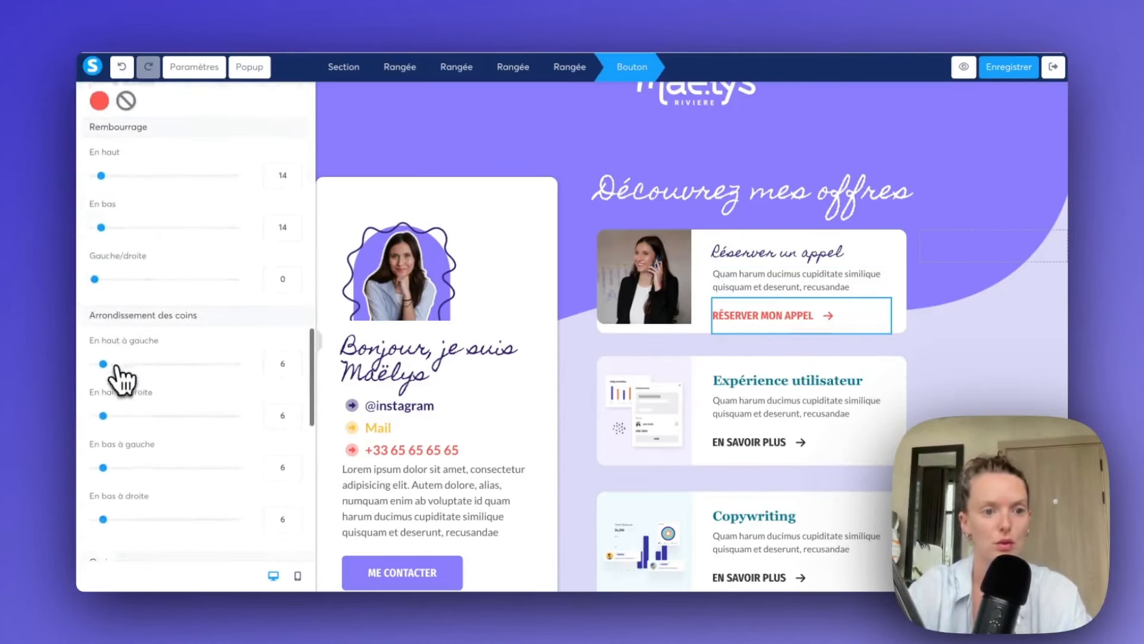
pyautogui.moveTo(101, 226); pyautogui.dragTo(99, 226)
pyautogui.write('10')
pyautogui.doubleClick(282, 174)
pyautogui.write('10')
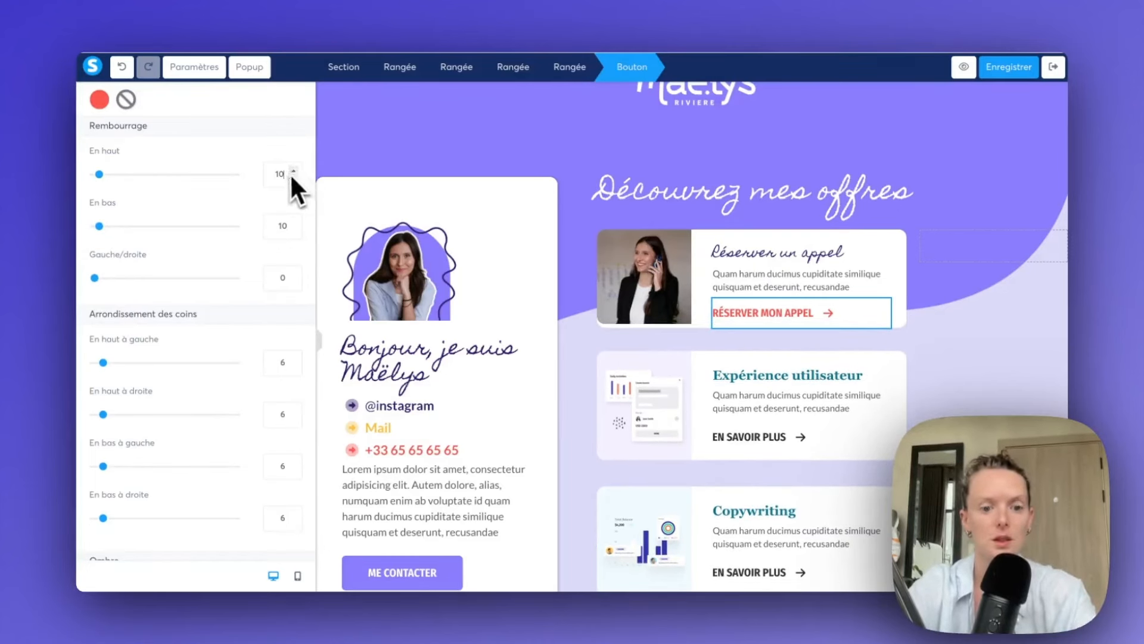
pyautogui.click(319, 342)
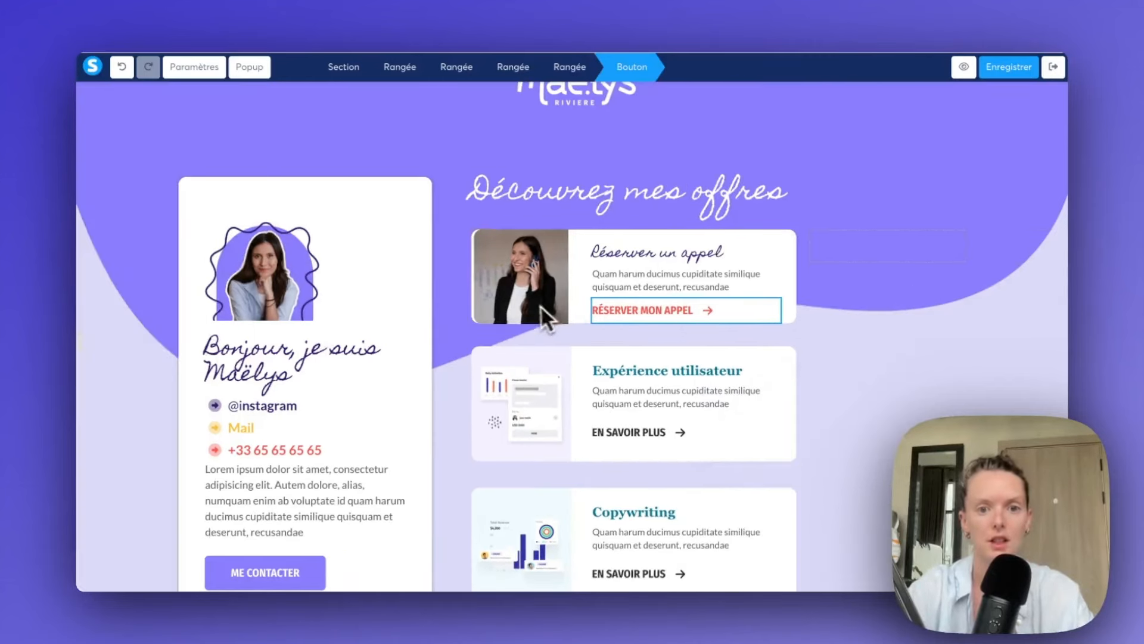
# - Align the image of the "Réserver un appel" card to the left of its column
pyautogui.click(477, 278)
pyautogui.scroll(-3, 110, 417)
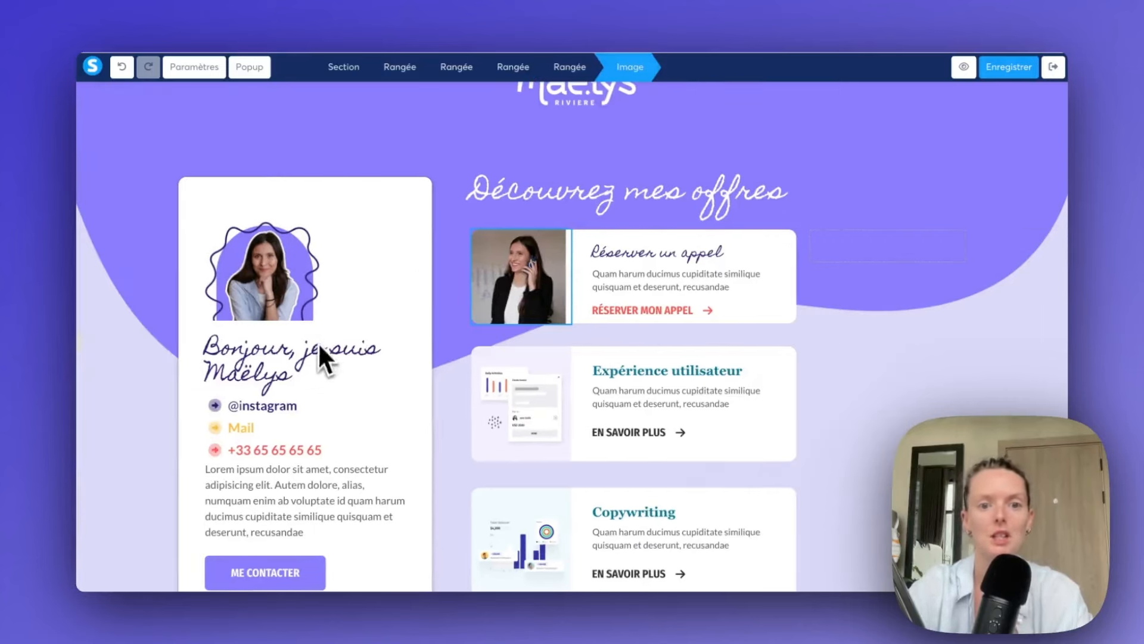
pyautogui.click(320, 341)
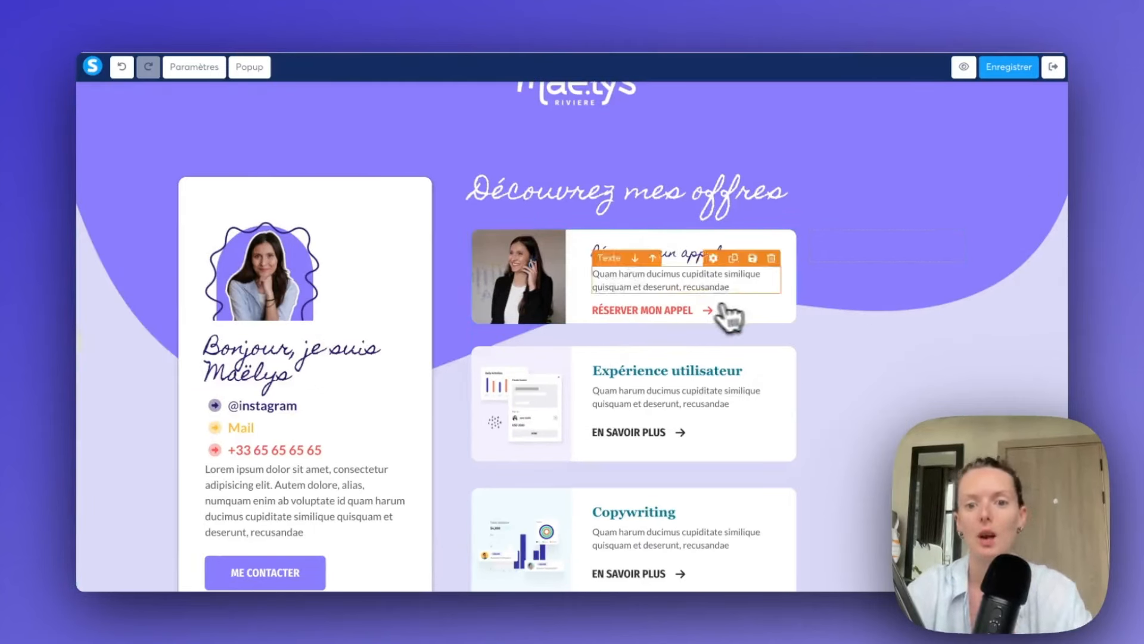
# - Slightly reduce the top margin of the "Réserver un appel" card title
pyautogui.click(660, 254)
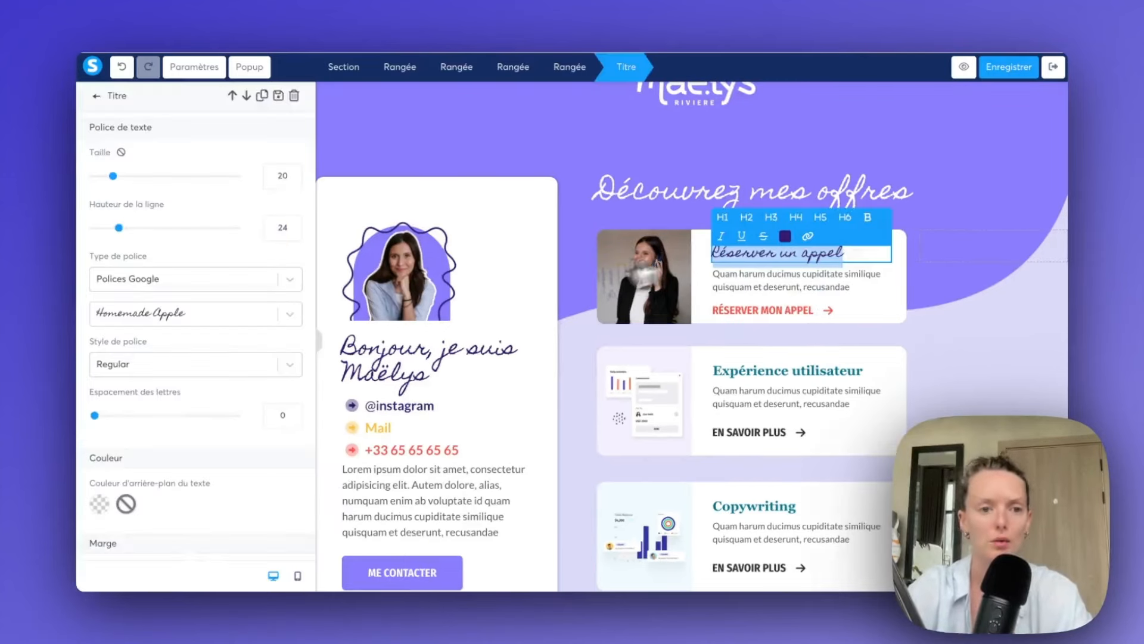
pyautogui.scroll(-5, 231, 465)
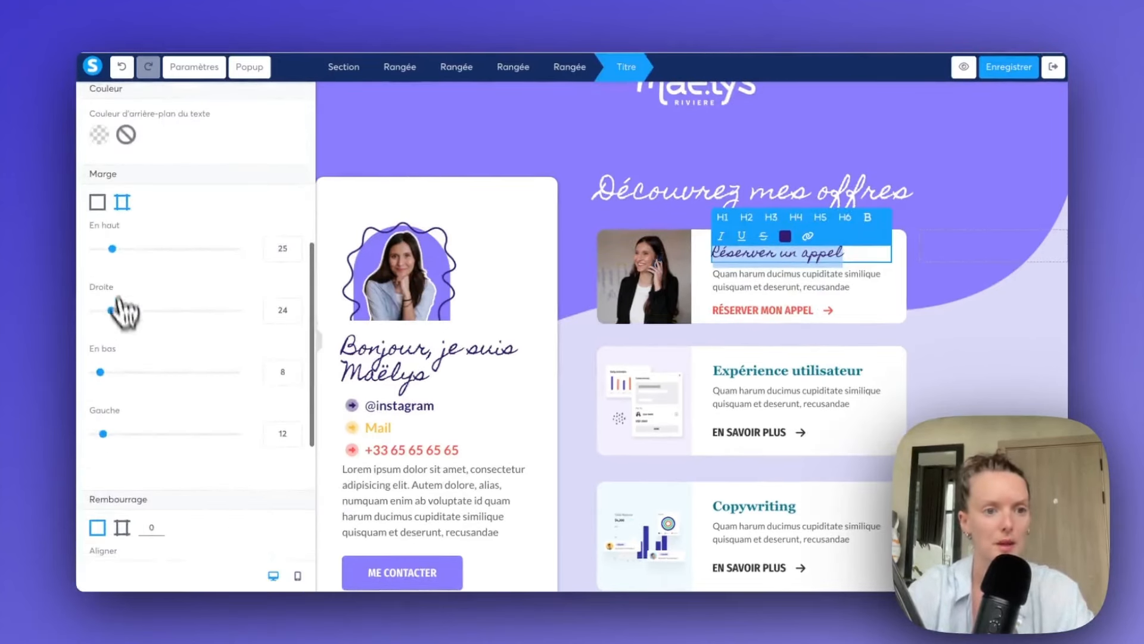
pyautogui.moveTo(112, 248); pyautogui.dragTo(108, 249)
pyautogui.click(318, 342)
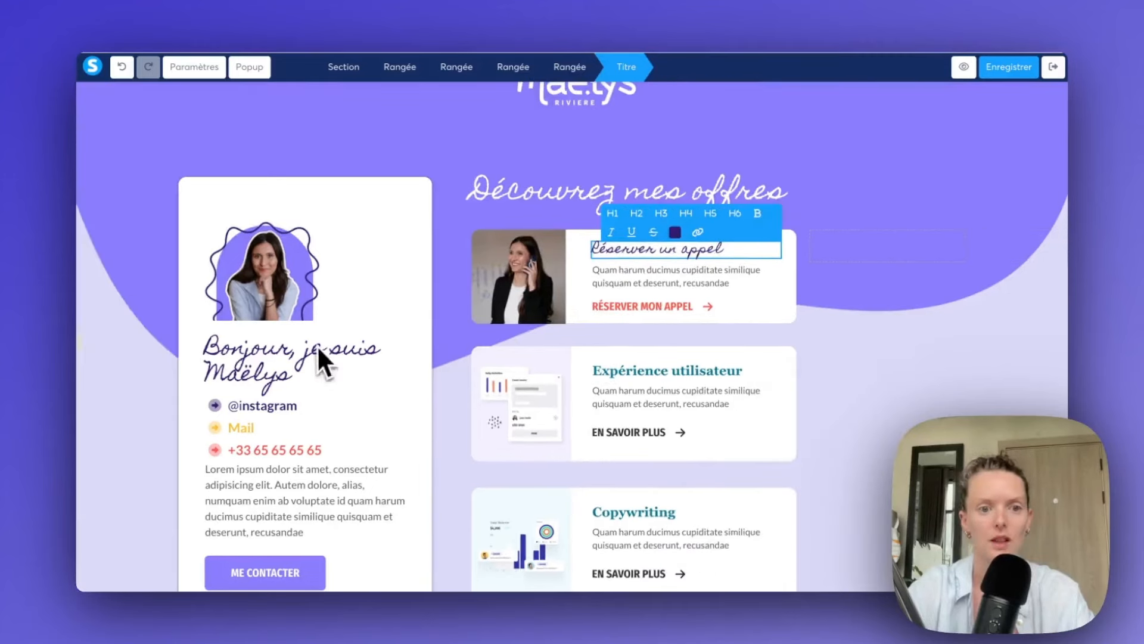
# - Delete the remaining template offer cards below "Réserver un appel" and duplicate the finished card twice
pyautogui.click(787, 337)
pyautogui.press('Return')
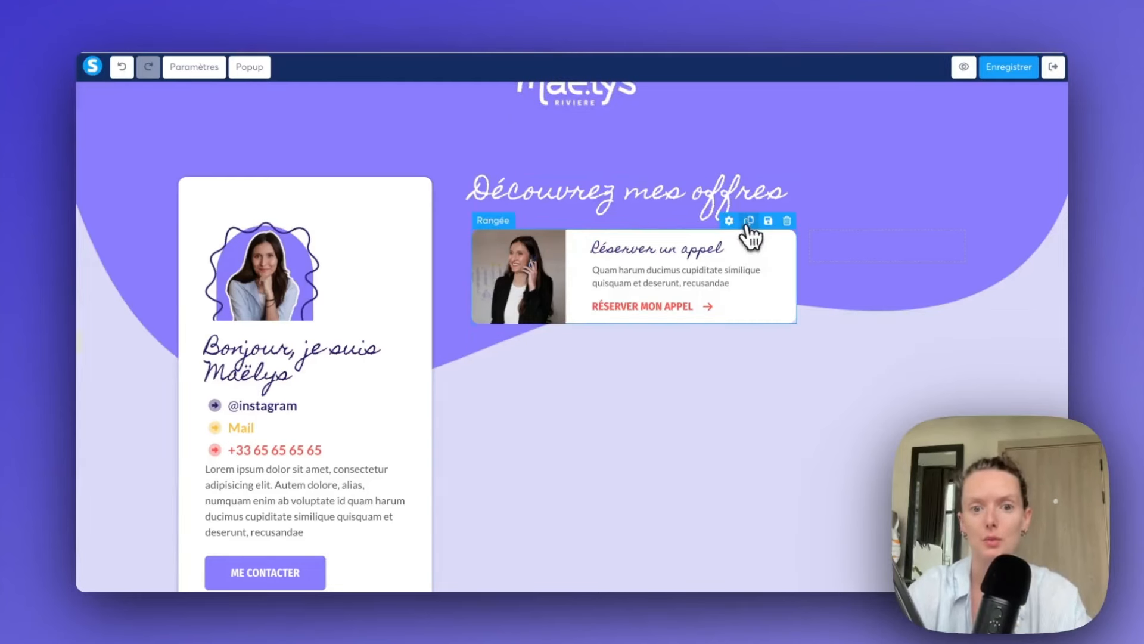
pyautogui.click(749, 221)
pyautogui.click(749, 221)
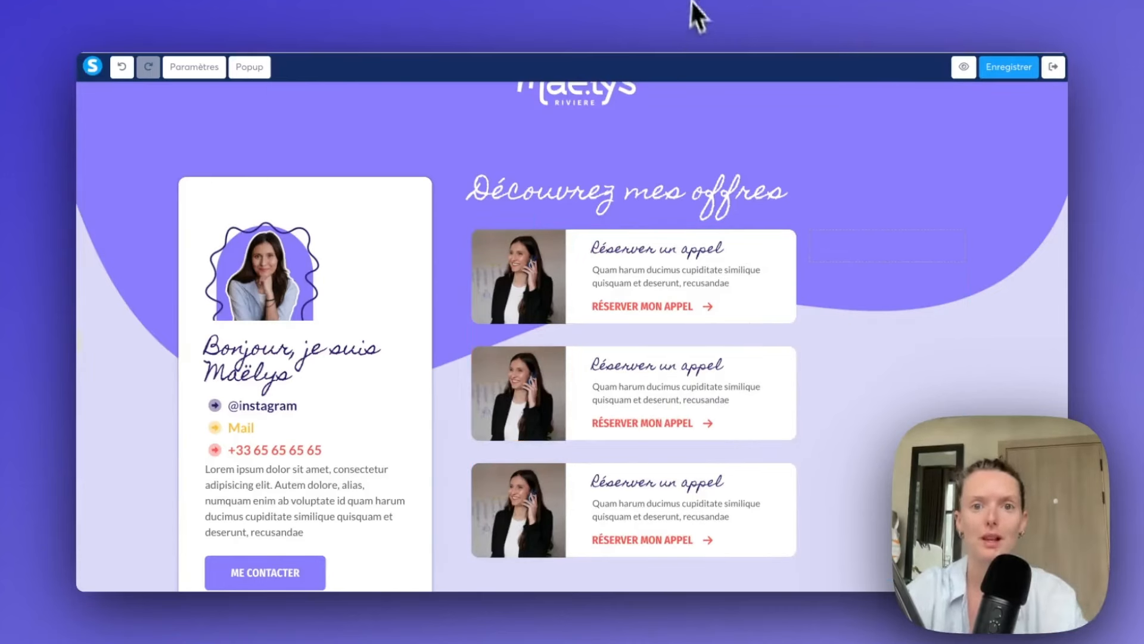
# - Change the second offer card's title to "Me contacter par mail"
pyautogui.click(638, 368)
pyautogui.click(641, 372)
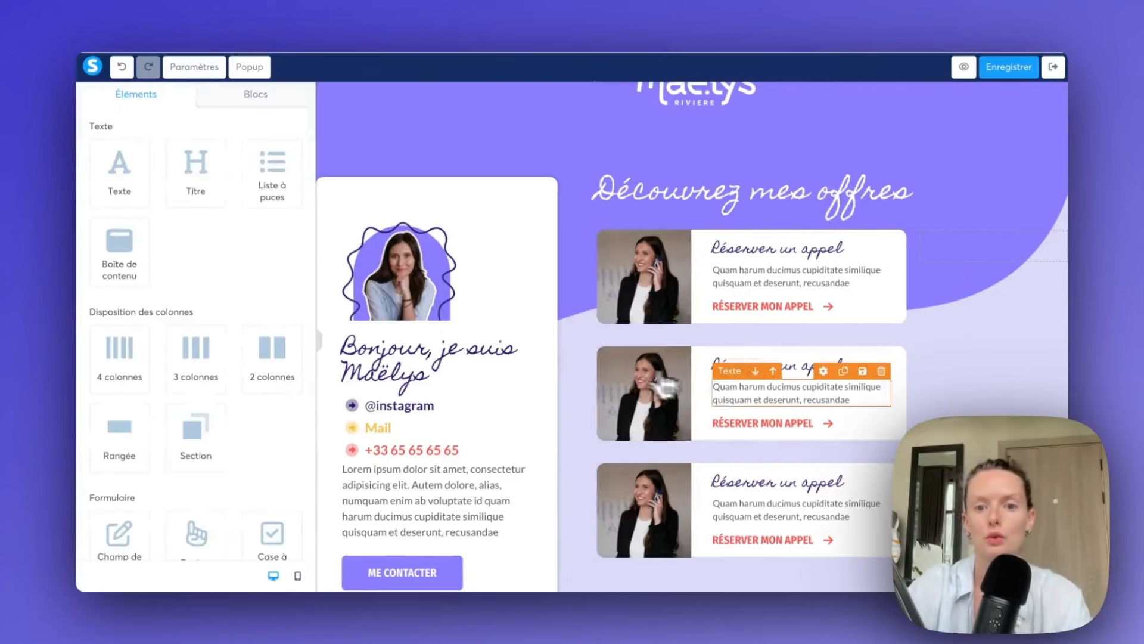
pyautogui.doubleClick(786, 368)
pyautogui.tripleClick(785, 369)
pyautogui.write('ME')
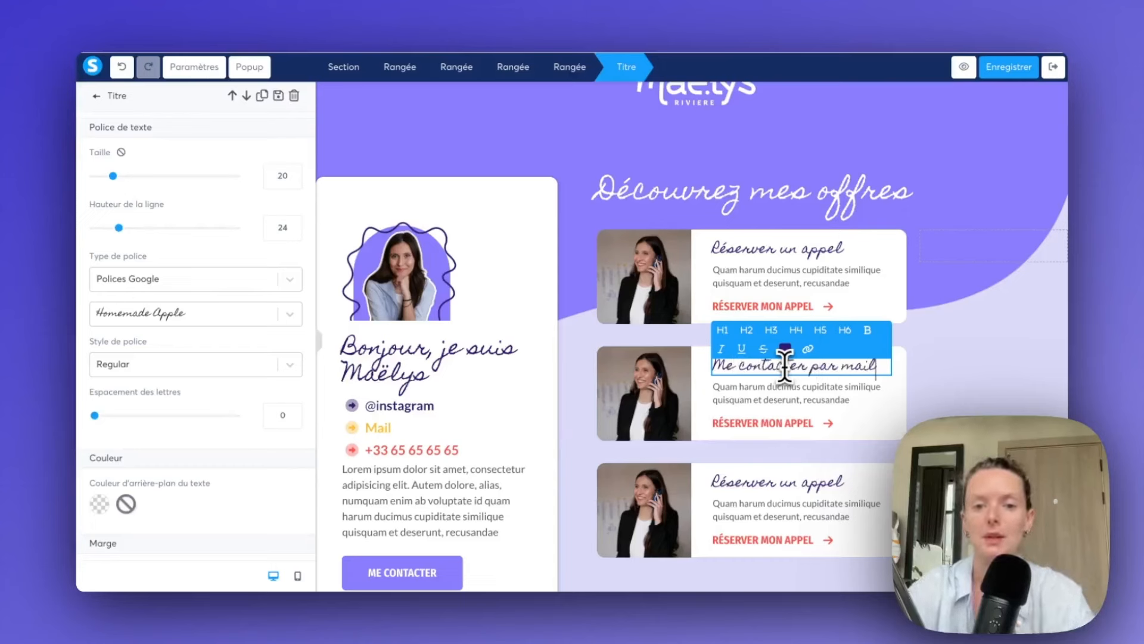
# - Replace the image of the "Me contacter par mail" card with 3.png
pyautogui.click(672, 405)
pyautogui.click(633, 401)
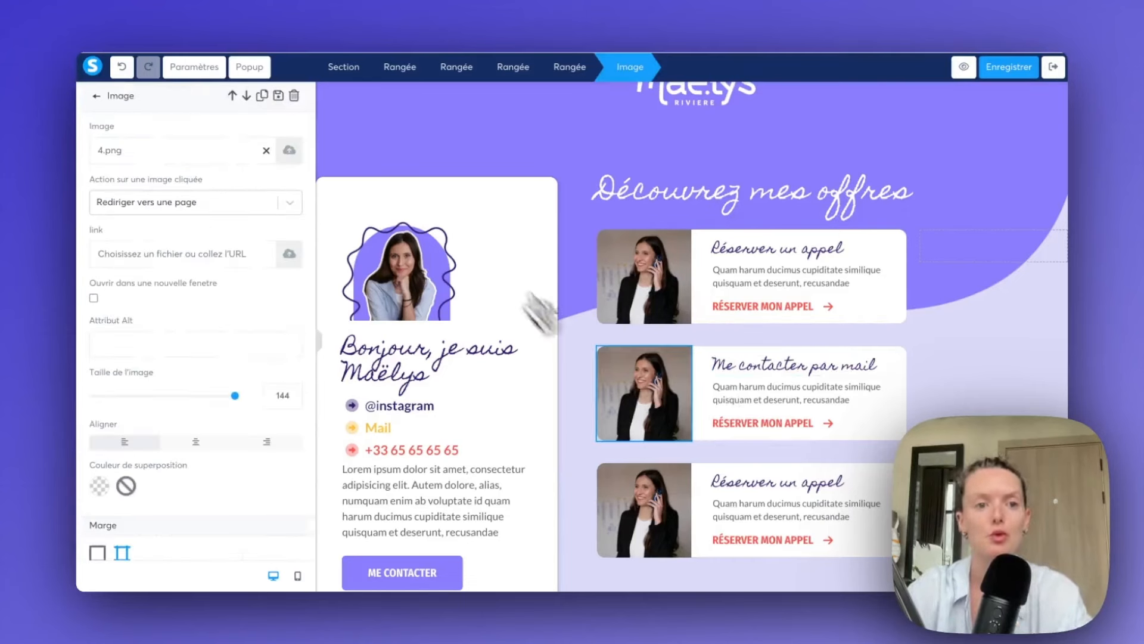
pyautogui.click(290, 154)
pyautogui.click(662, 187)
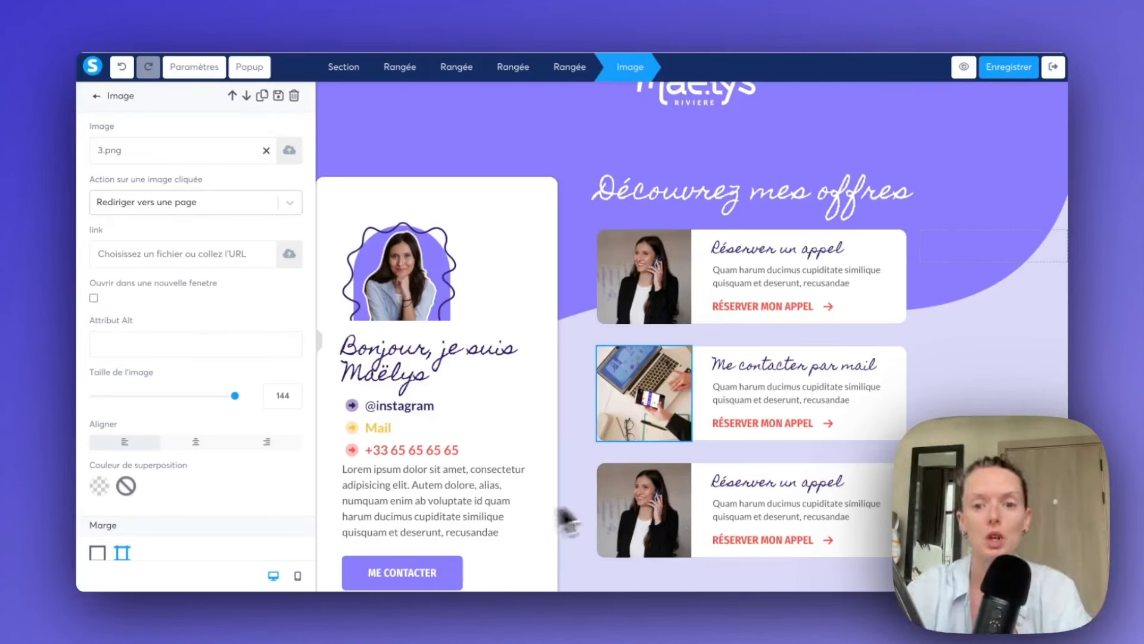
# - Change the button text of the "Me contacter par mail" card to ENVOYER UN MAIL
pyautogui.click(763, 390)
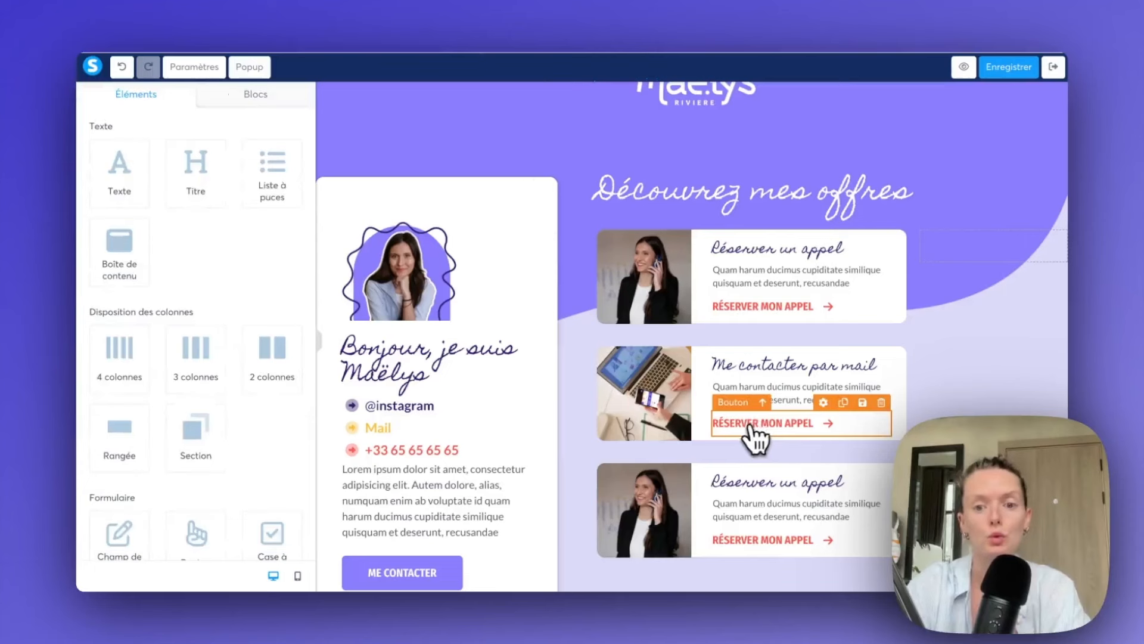
pyautogui.click(750, 426)
pyautogui.scroll(-10, 248, 452)
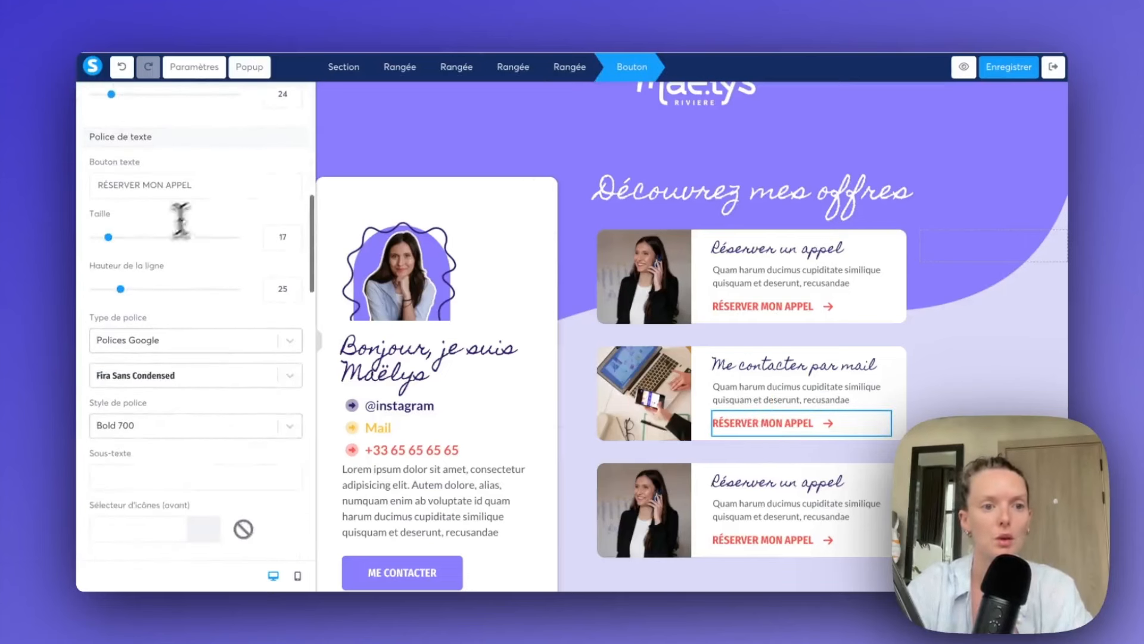
pyautogui.moveTo(194, 186); pyautogui.dragTo(74, 193)
pyautogui.write('envo')
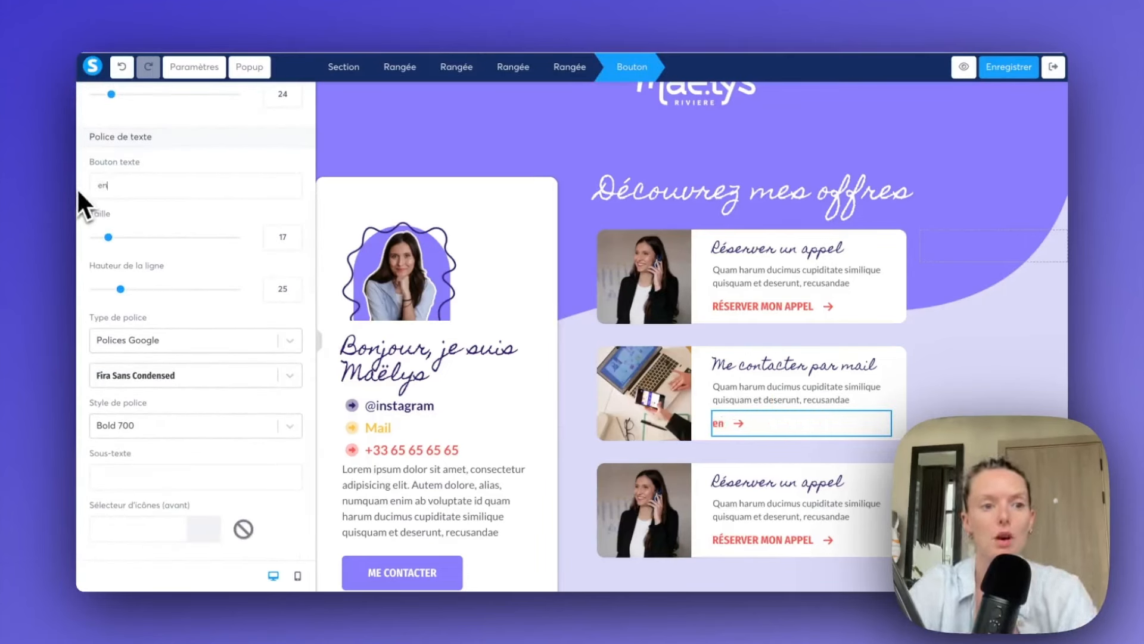
pyautogui.press('BackSpace')
pyautogui.press('BackSpace')
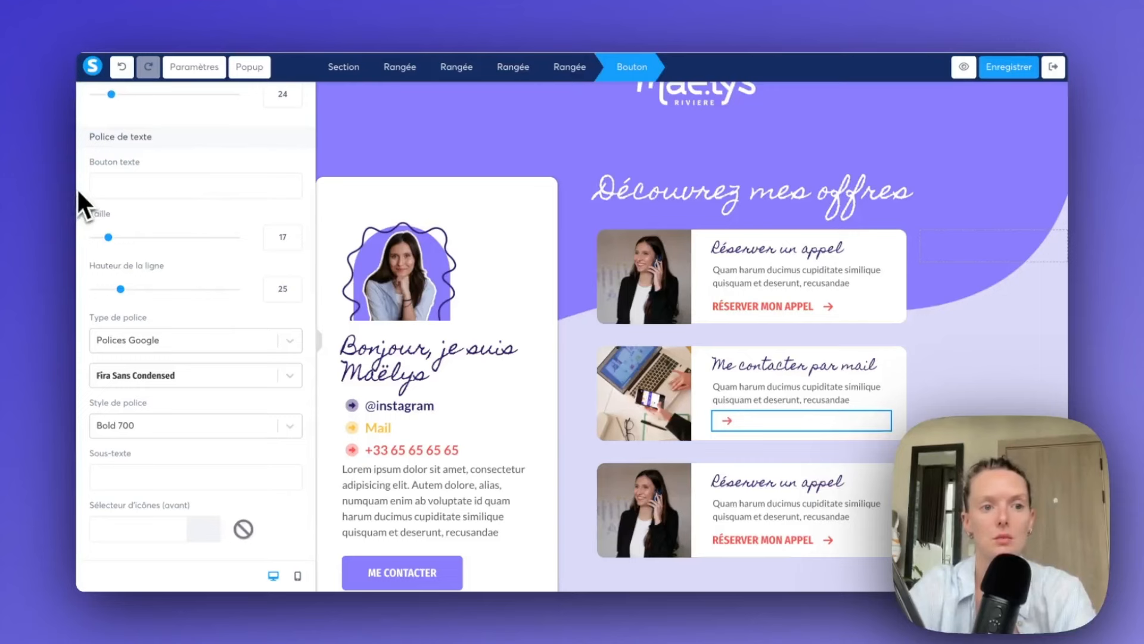
pyautogui.write('ENVOYER UN MAIL')
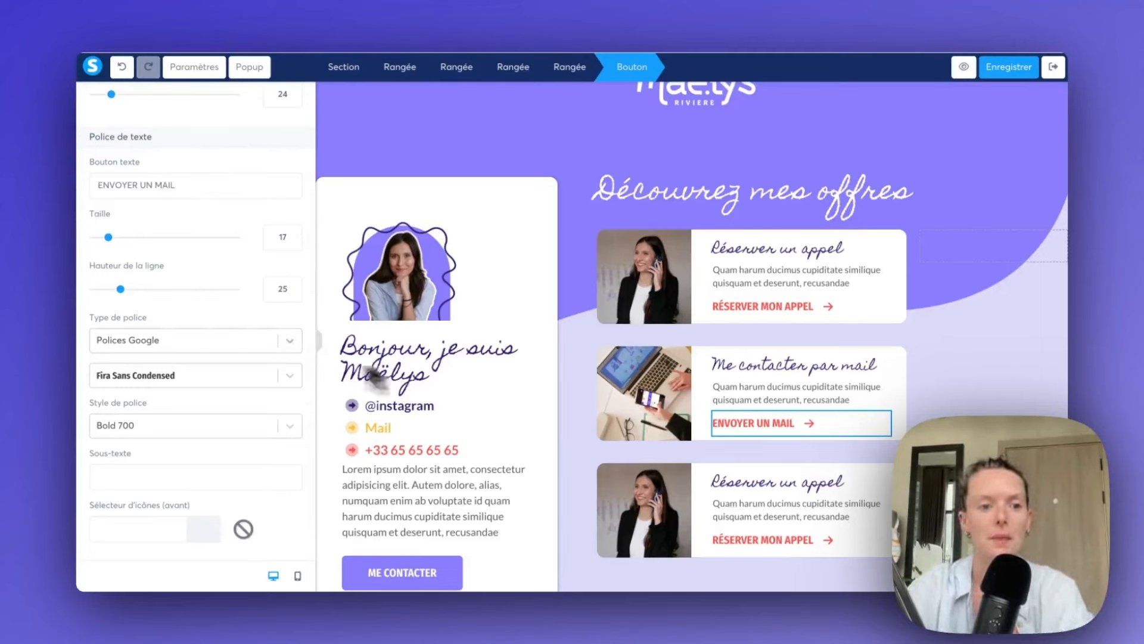
pyautogui.scroll(-7, 170, 424)
pyautogui.scroll(-1, 168, 424)
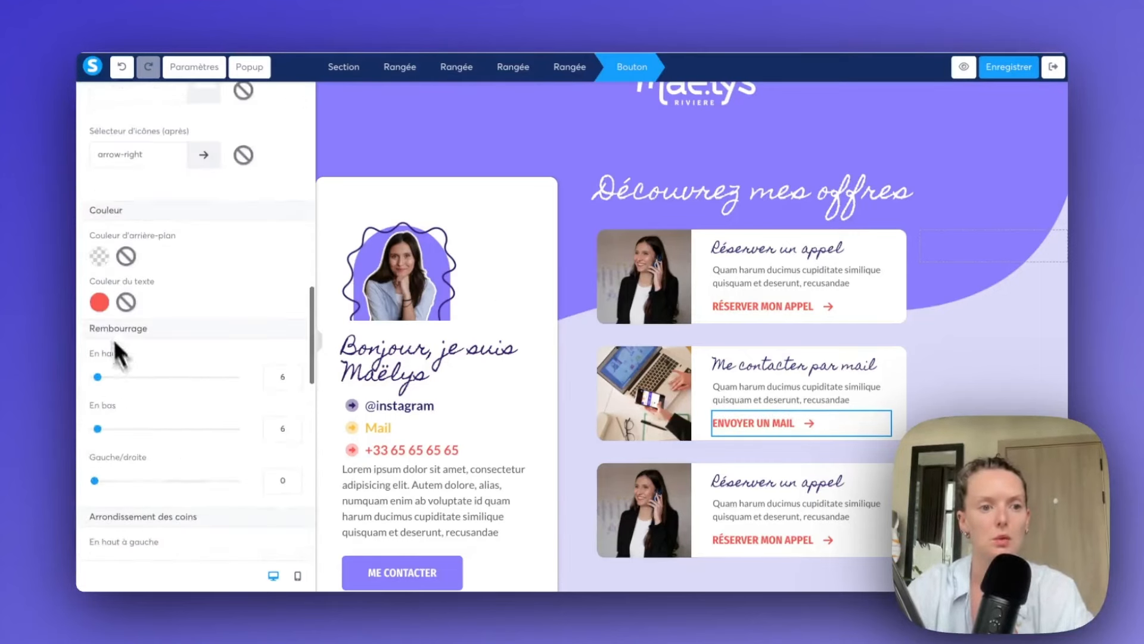
# - Set the text color of the ENVOYER UN MAIL button to the brand yellow
pyautogui.click(99, 302)
pyautogui.click(220, 413)
pyautogui.click(815, 458)
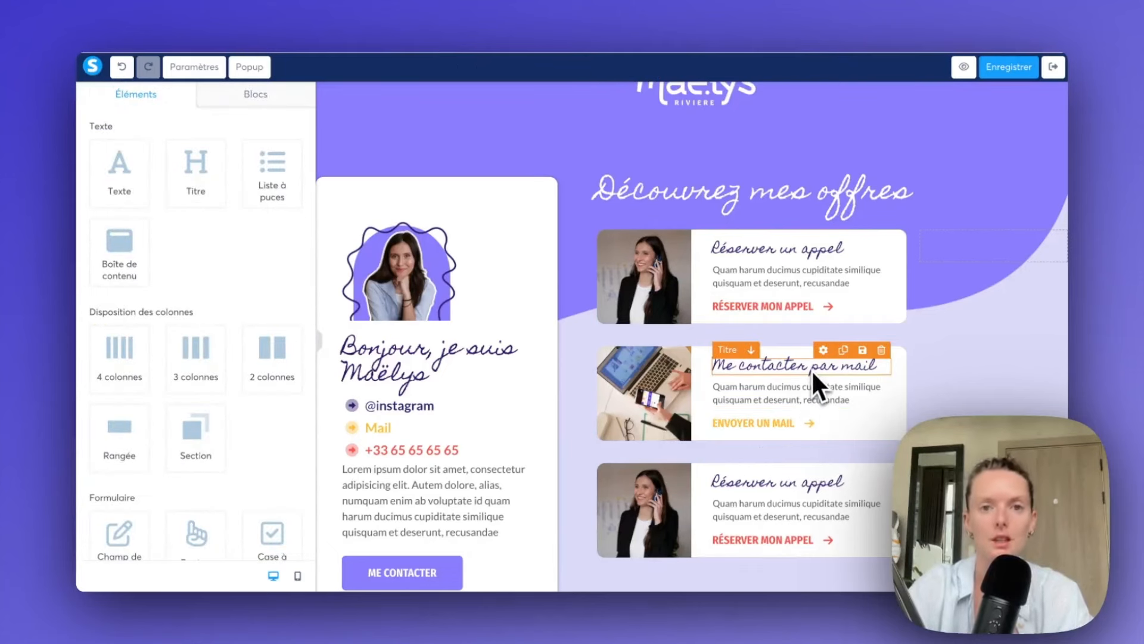
# - Replace the image of the third offer card with 5.png
pyautogui.scroll(-2, 673, 268)
pyautogui.click(653, 387)
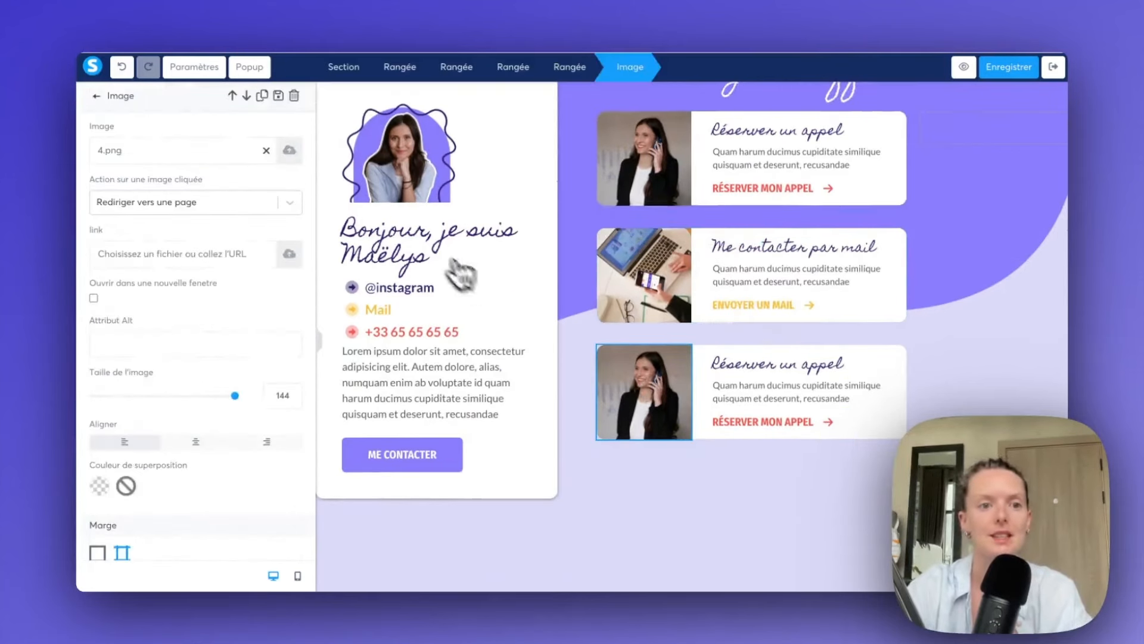
pyautogui.click(289, 152)
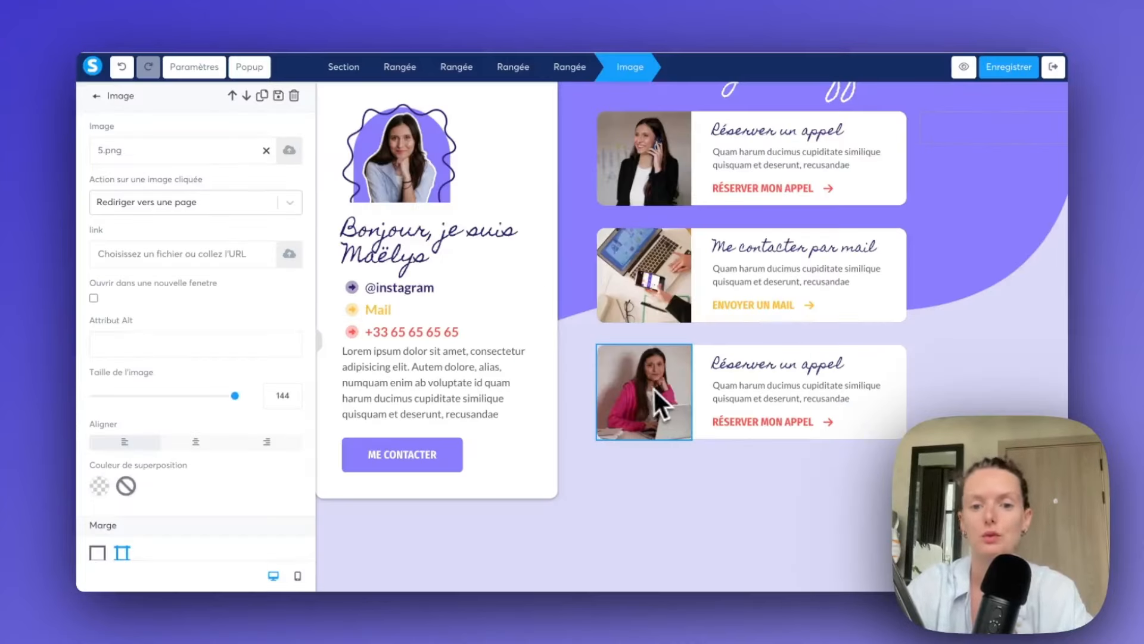
# - Change the third offer card's title to "Réserver 1h de consulting"
pyautogui.click(766, 378)
pyautogui.tripleClick(748, 367)
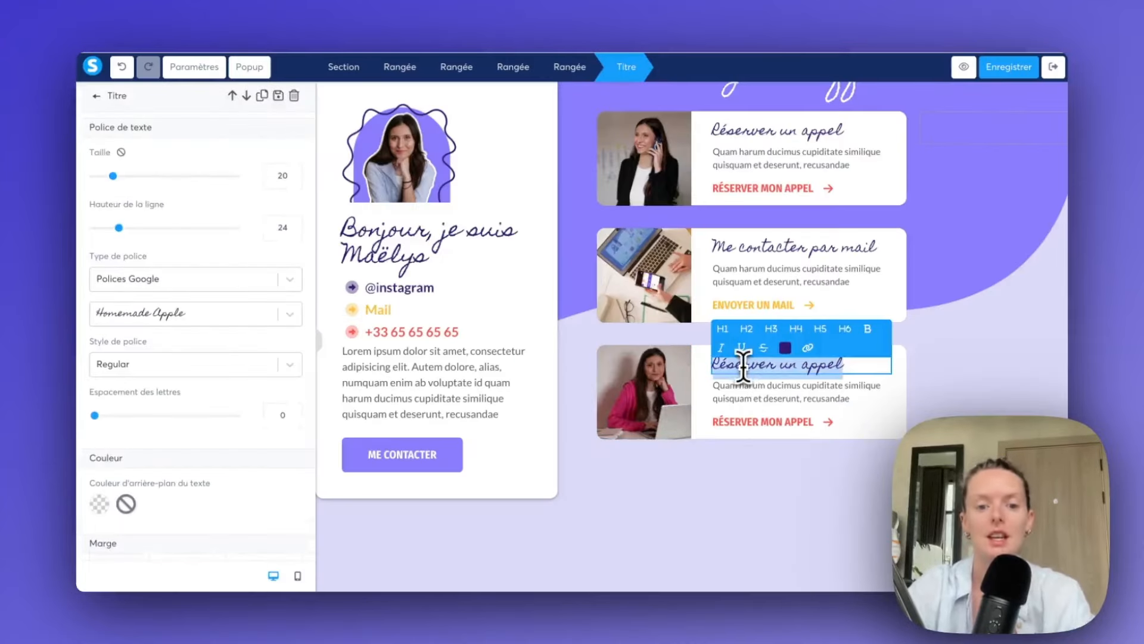
pyautogui.write('R')
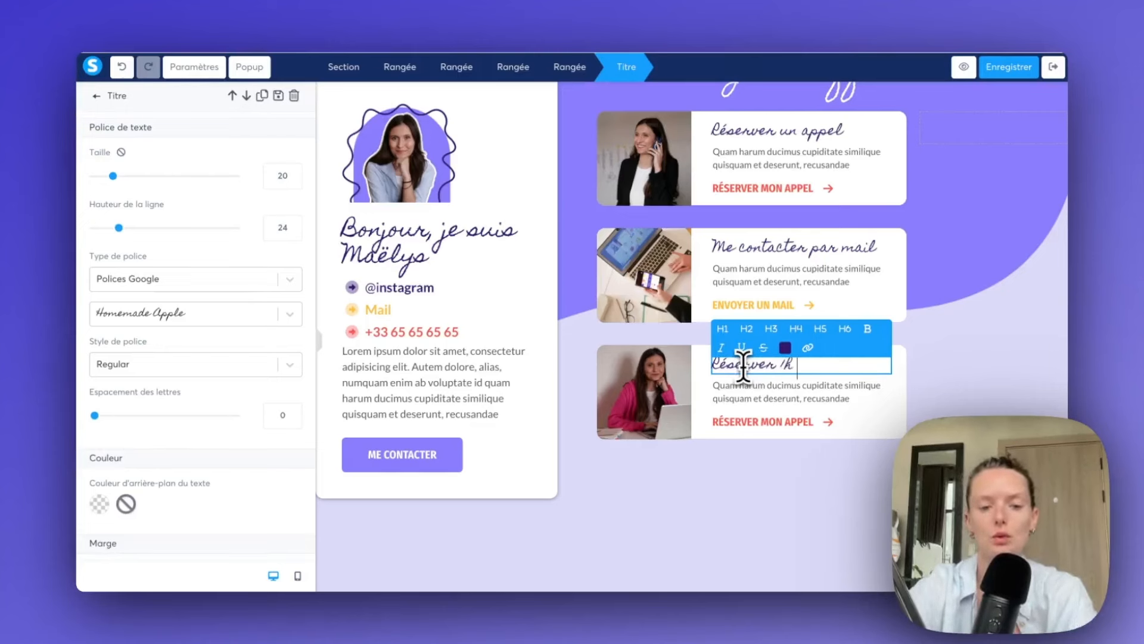
pyautogui.write('éserver 1h de consulting')
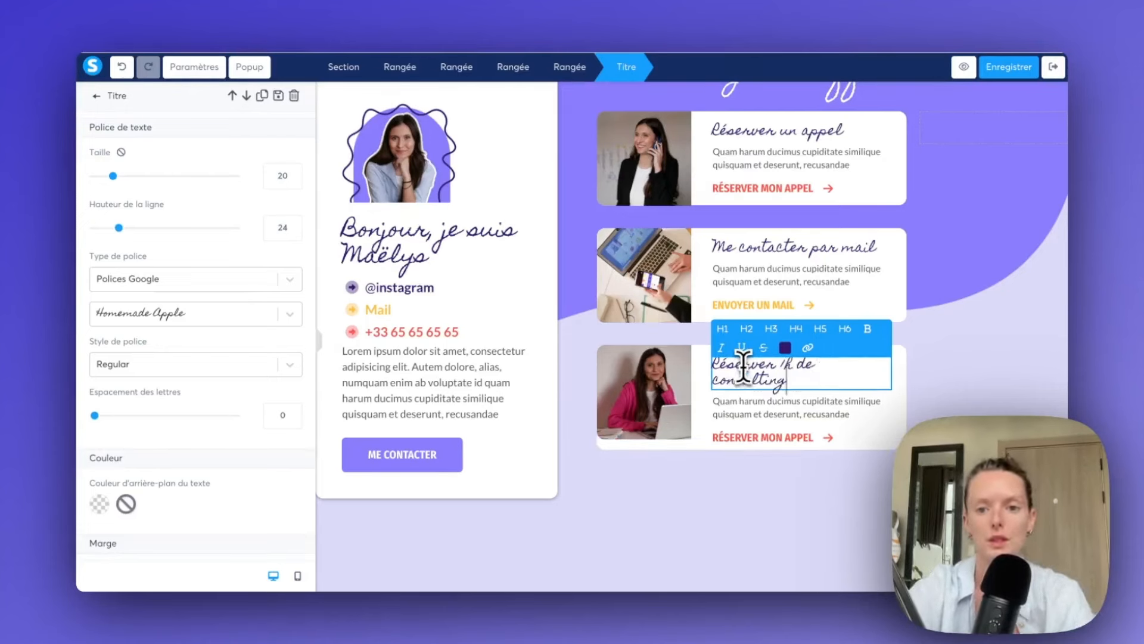
pyautogui.click(771, 410)
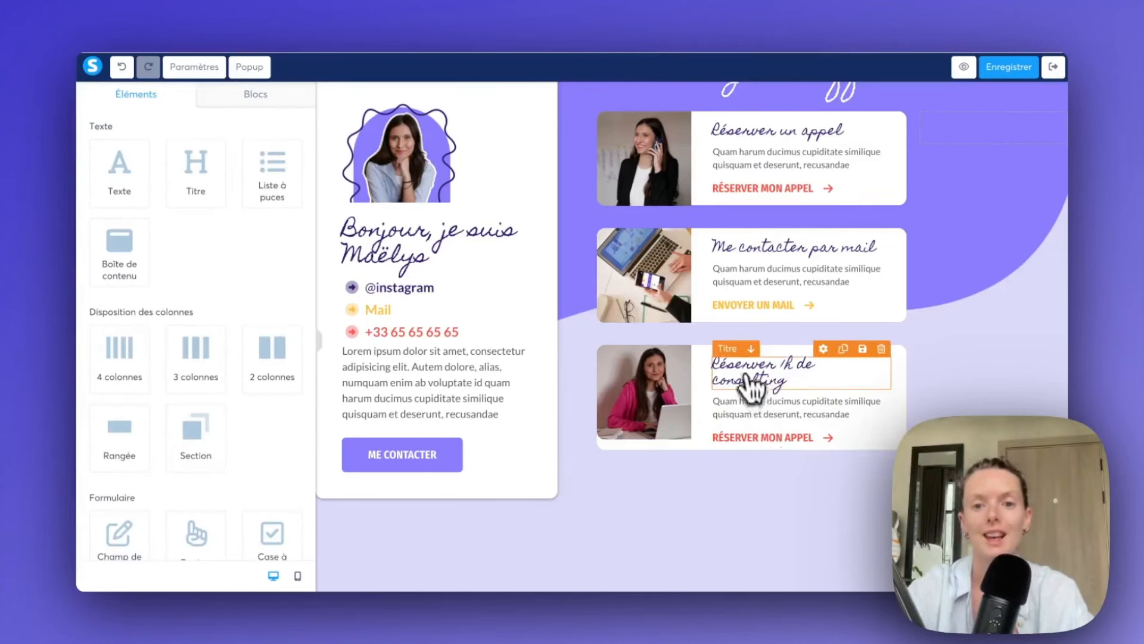
# - Set the desktop right margin of the "Réserver 1h de consulting" title to 18
pyautogui.click(824, 382)
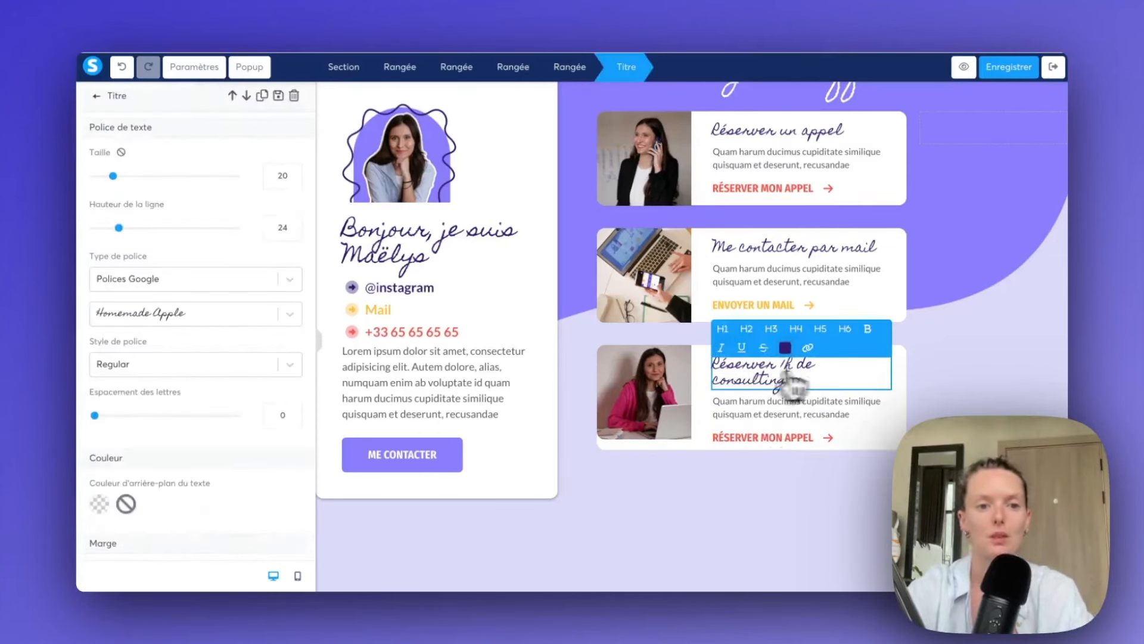
pyautogui.scroll(-2, 203, 408)
pyautogui.scroll(-3, 200, 411)
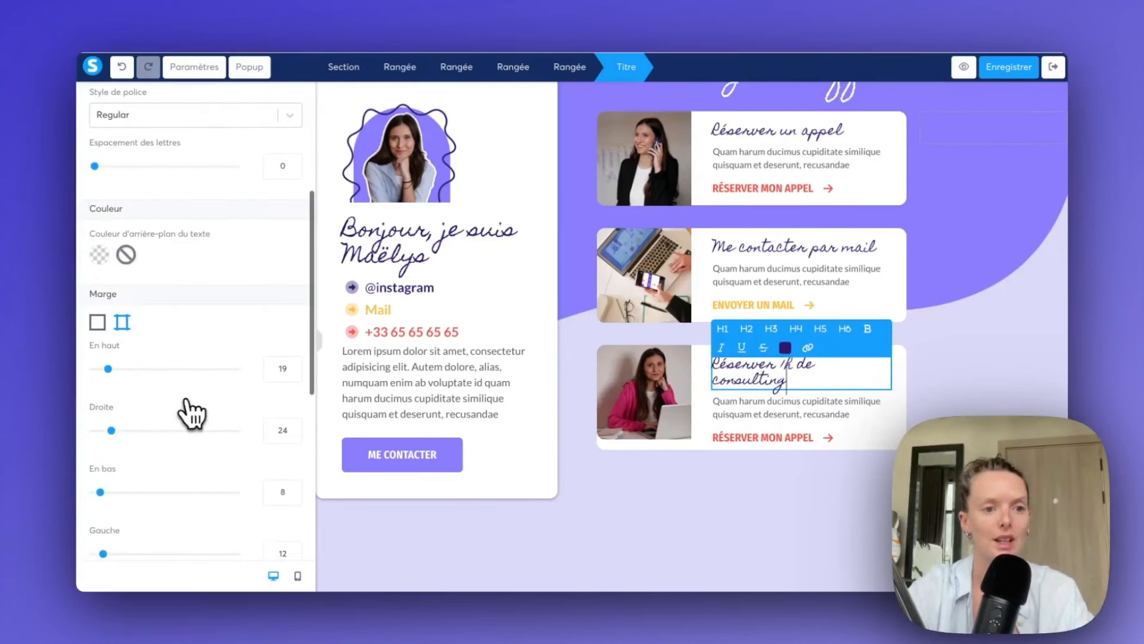
pyautogui.scroll(-2, 136, 387)
pyautogui.scroll(-2, 136, 387)
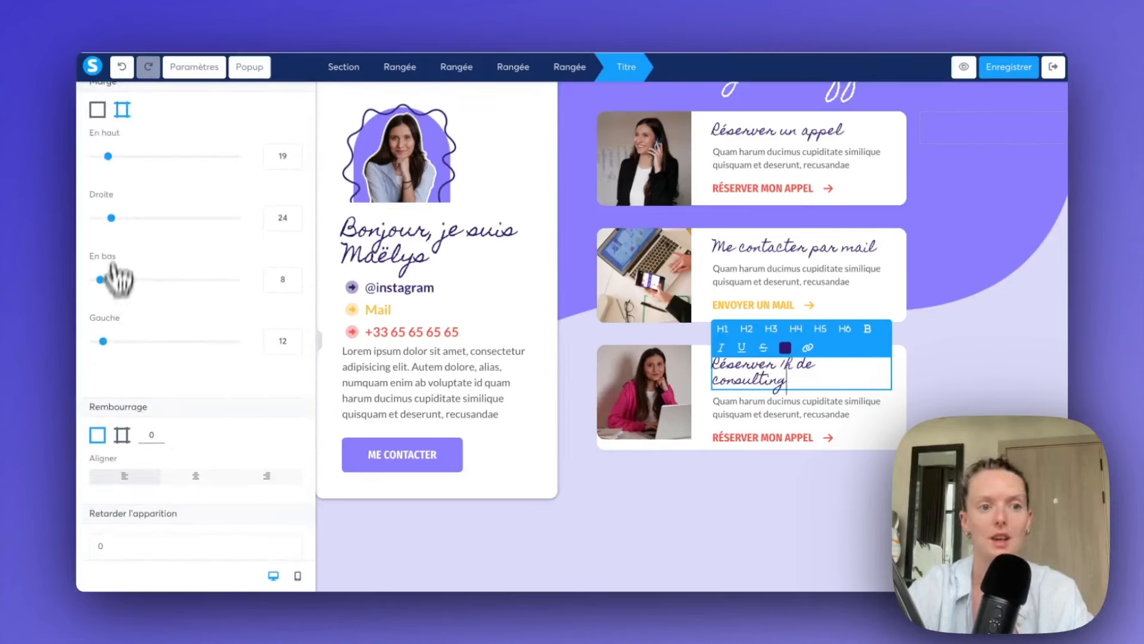
pyautogui.moveTo(113, 219); pyautogui.dragTo(107, 219)
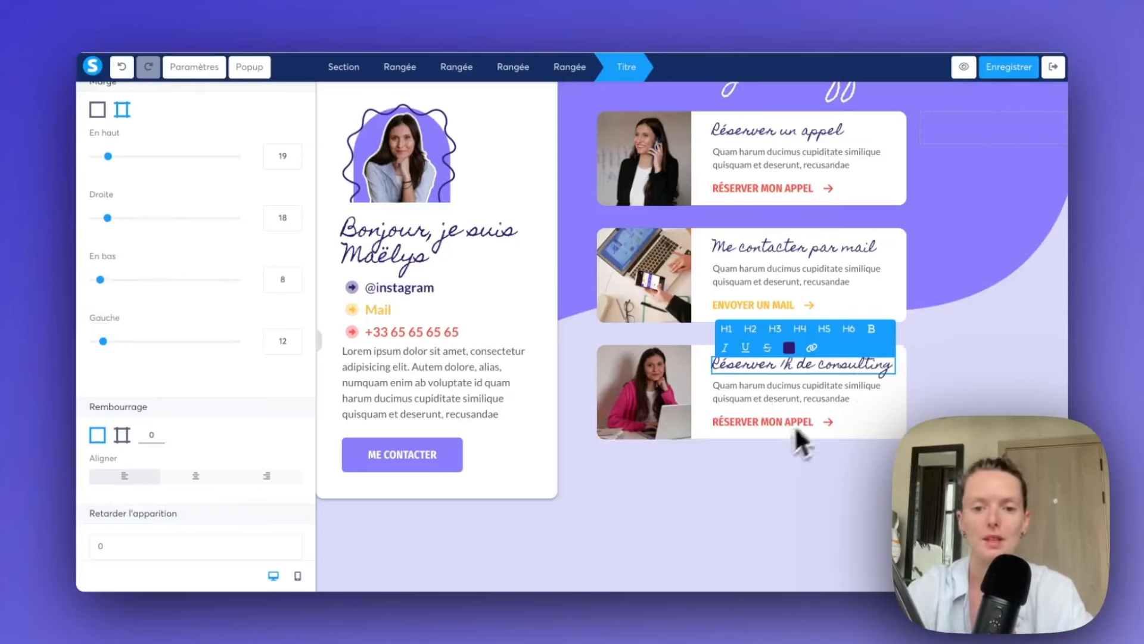
# - Change the button text of the "Réserver 1h de consulting" card to RÉSERVER MON CONSULTING
pyautogui.click(761, 435)
pyautogui.scroll(-10, 143, 420)
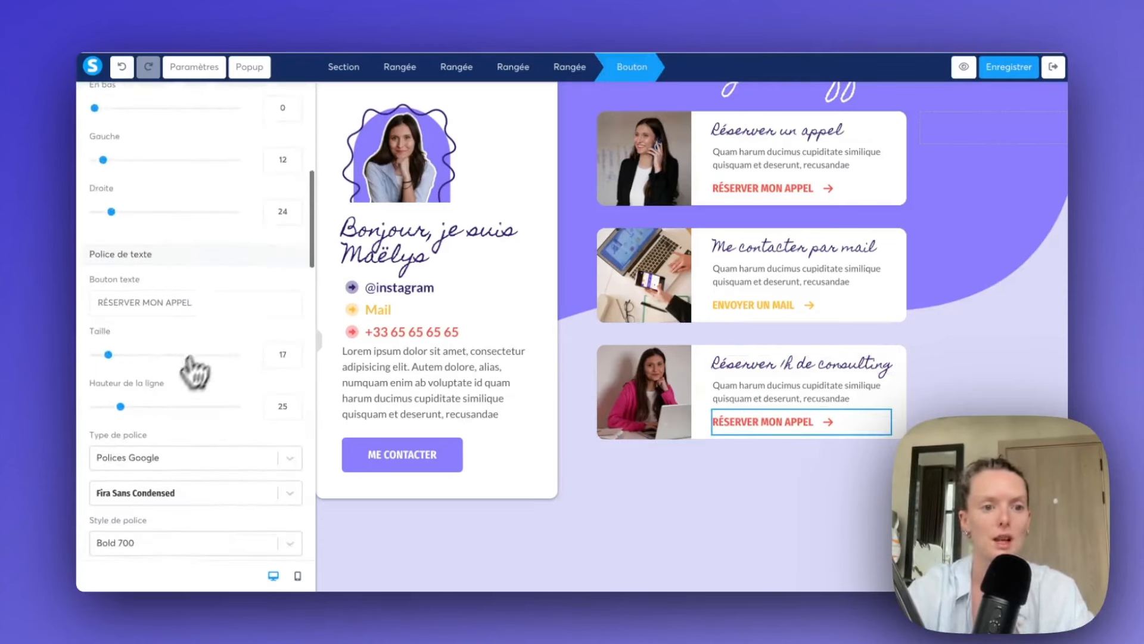
pyautogui.doubleClick(172, 303)
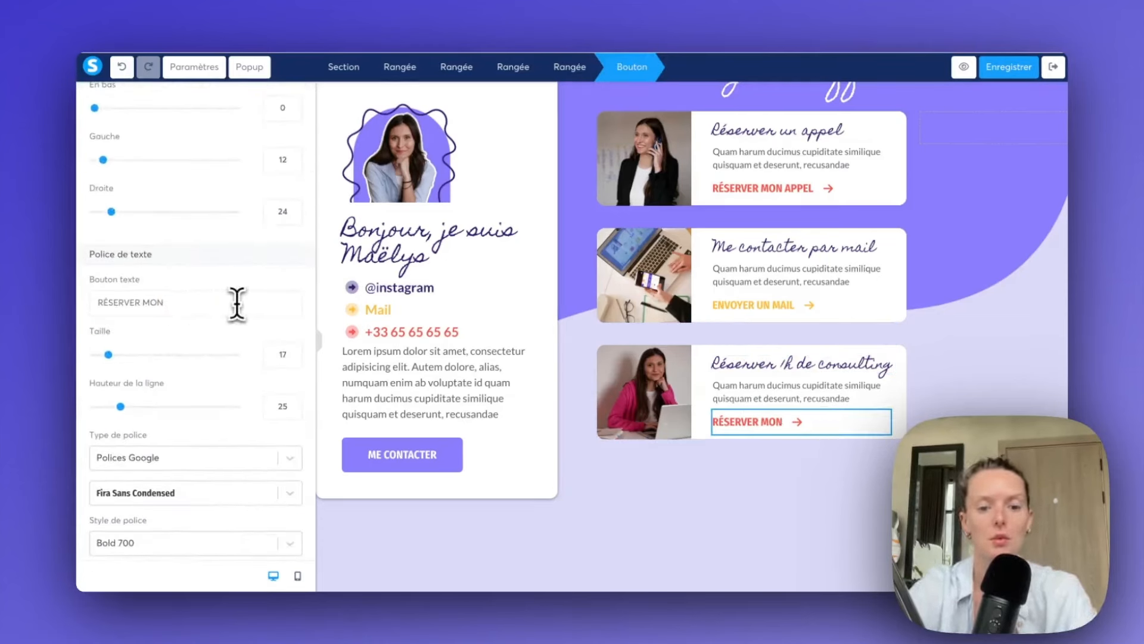
pyautogui.click(775, 422)
pyautogui.scroll(-10, 143, 450)
pyautogui.scroll(-5, 142, 450)
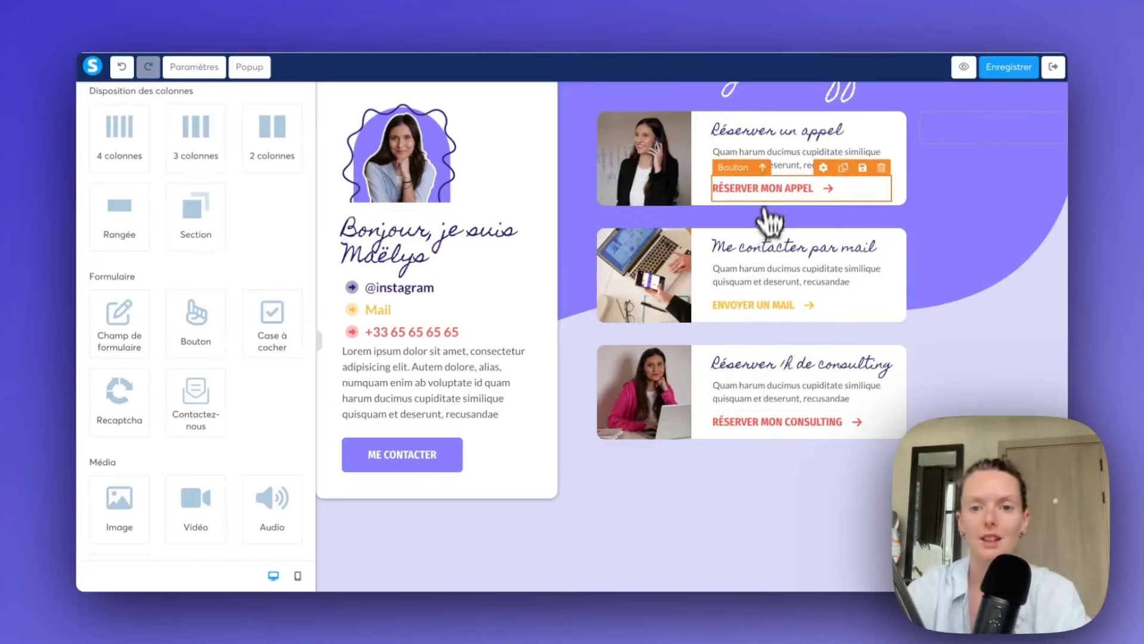
pyautogui.click(320, 342)
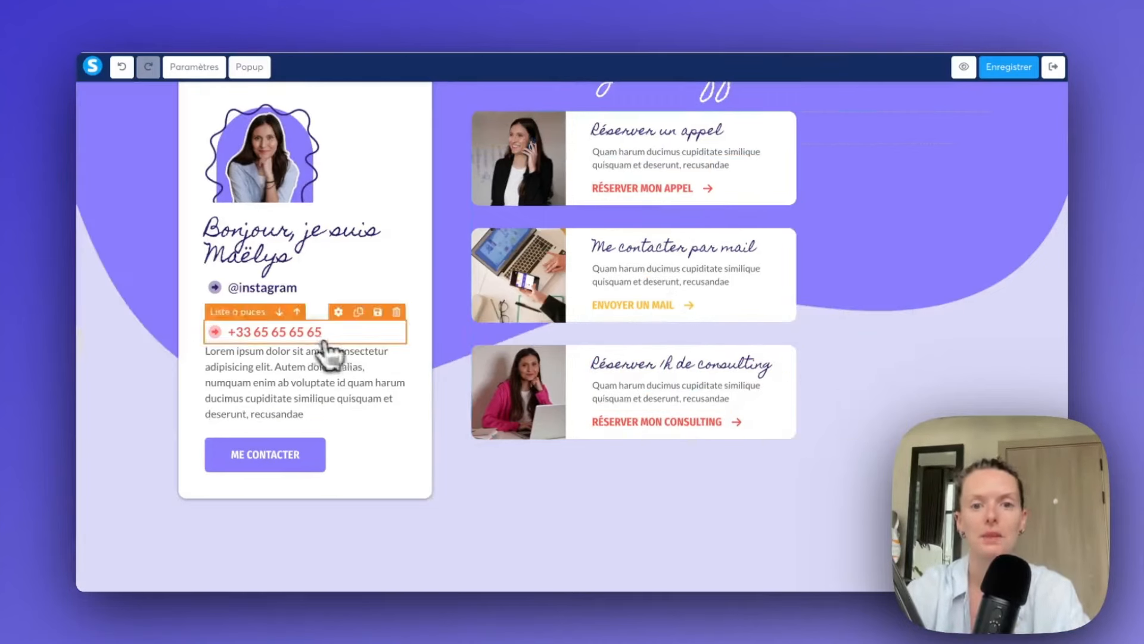
pyautogui.scroll(3, 1013, 352)
pyautogui.scroll(-2, 1011, 343)
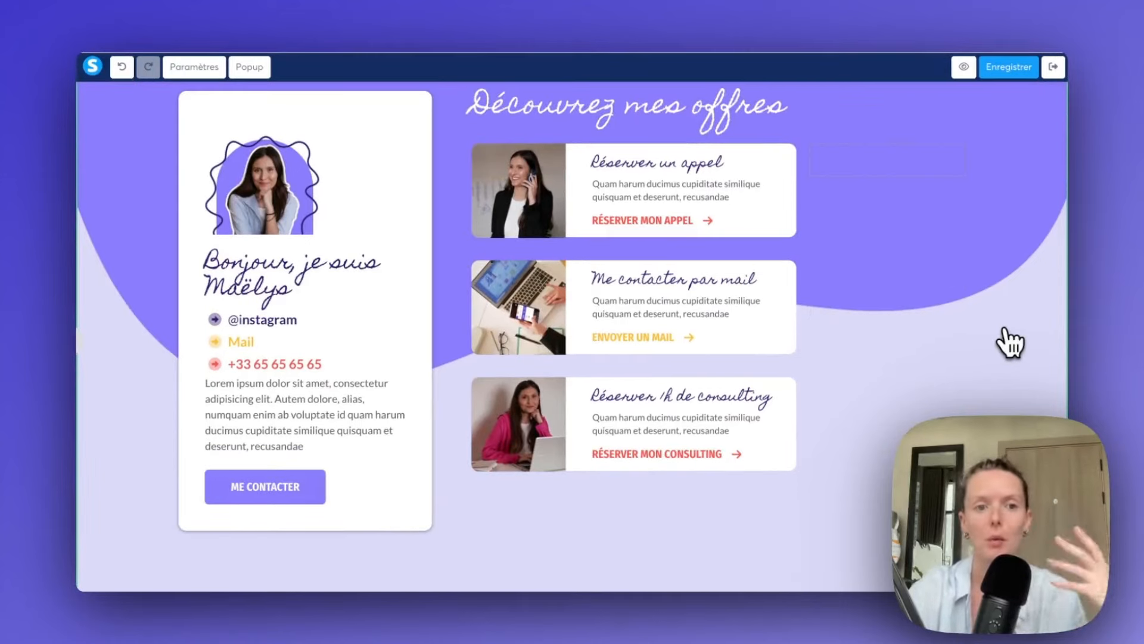
# - Make the RÉSERVER MON APPEL button open its link in a new window ("Ouvrir dans une nouvelle fenêtre")
pyautogui.click(658, 230)
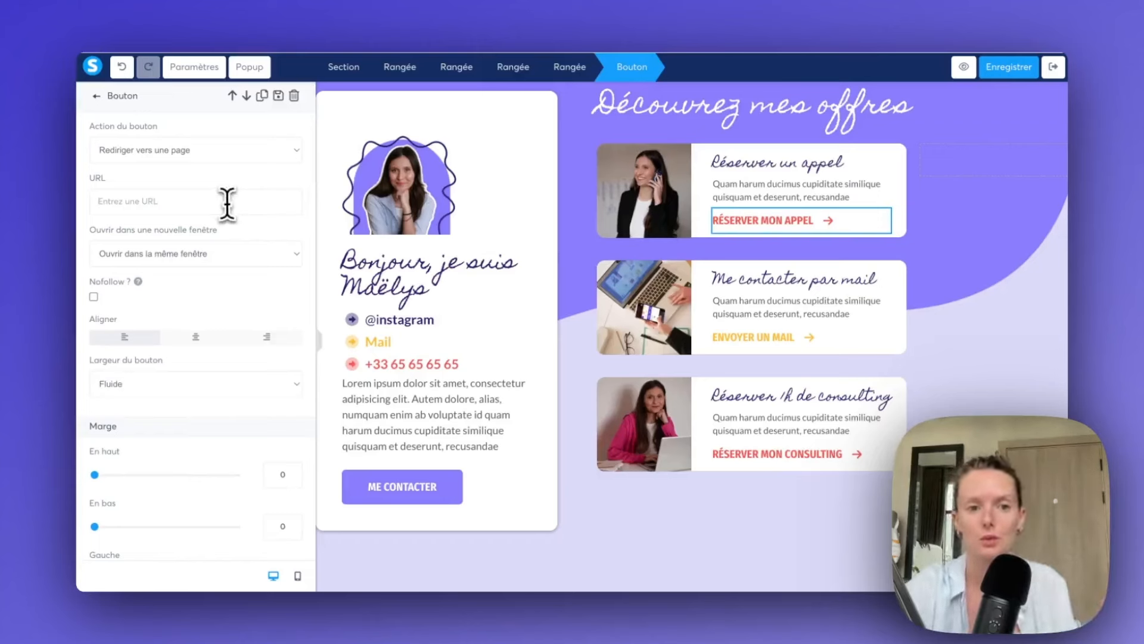
pyautogui.click(163, 255)
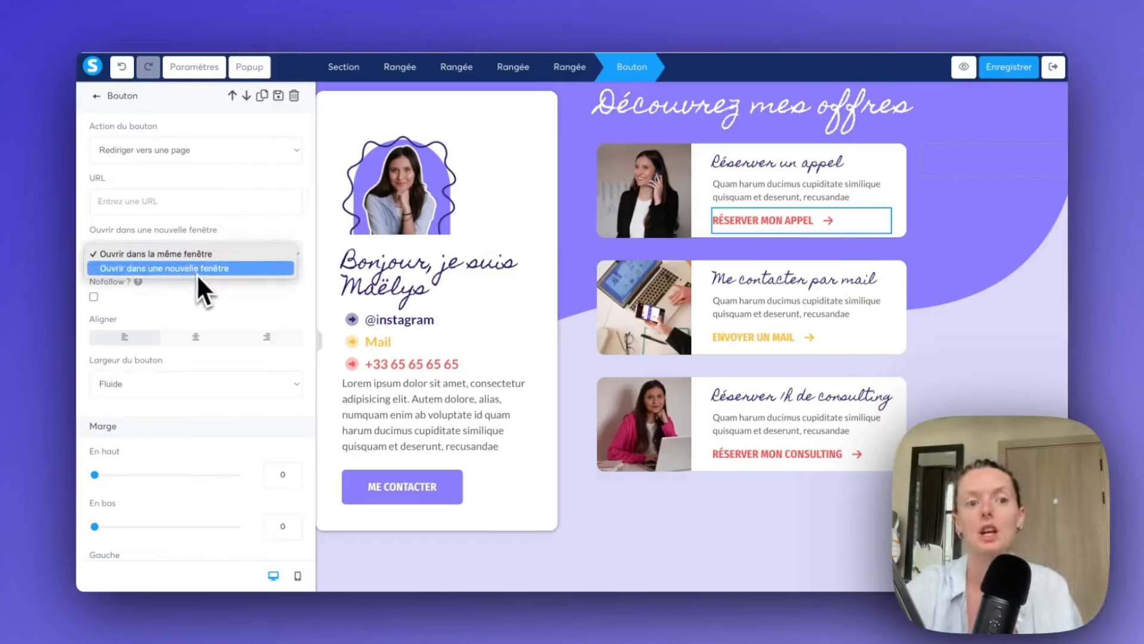
pyautogui.click(198, 273)
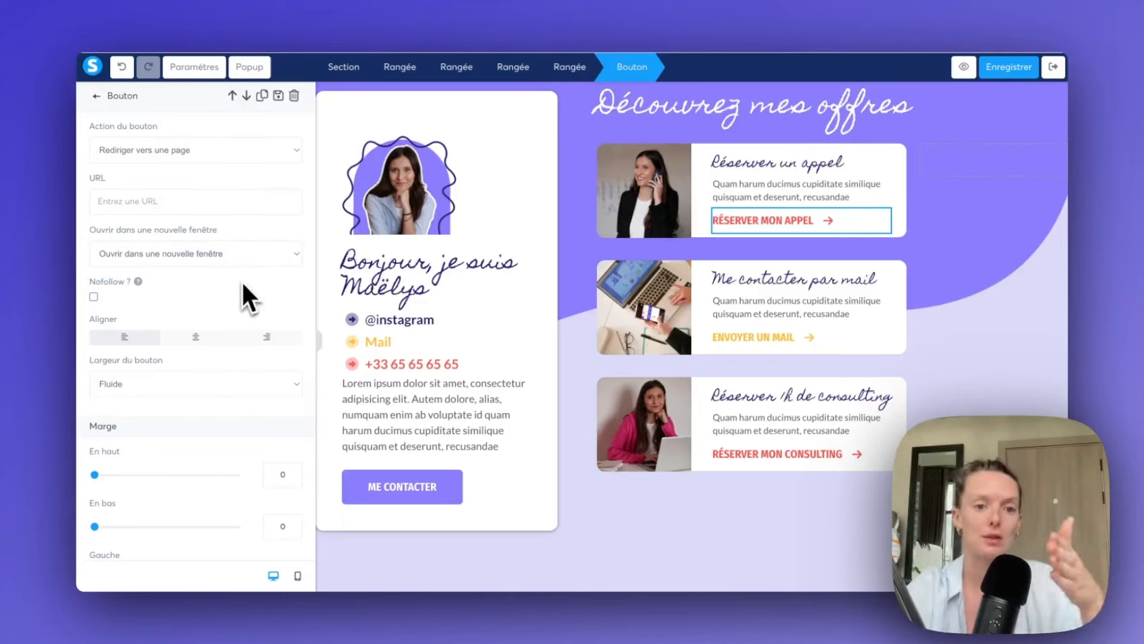
pyautogui.click(769, 338)
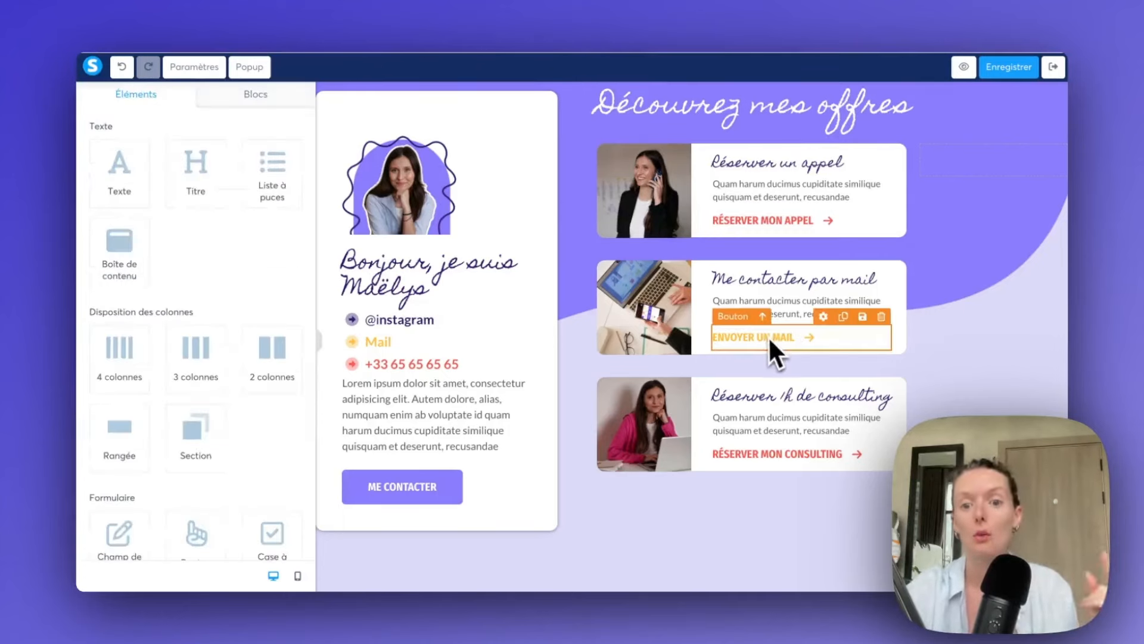
pyautogui.scroll(-8, 735, 518)
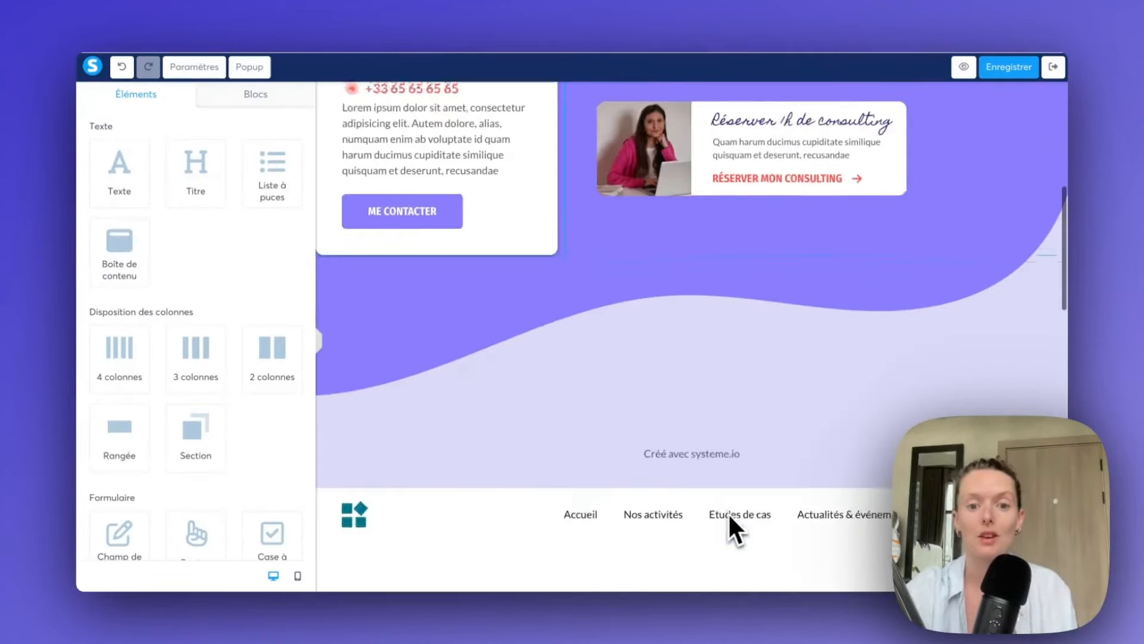
pyautogui.scroll(-8, 731, 517)
pyautogui.scroll(15, 641, 458)
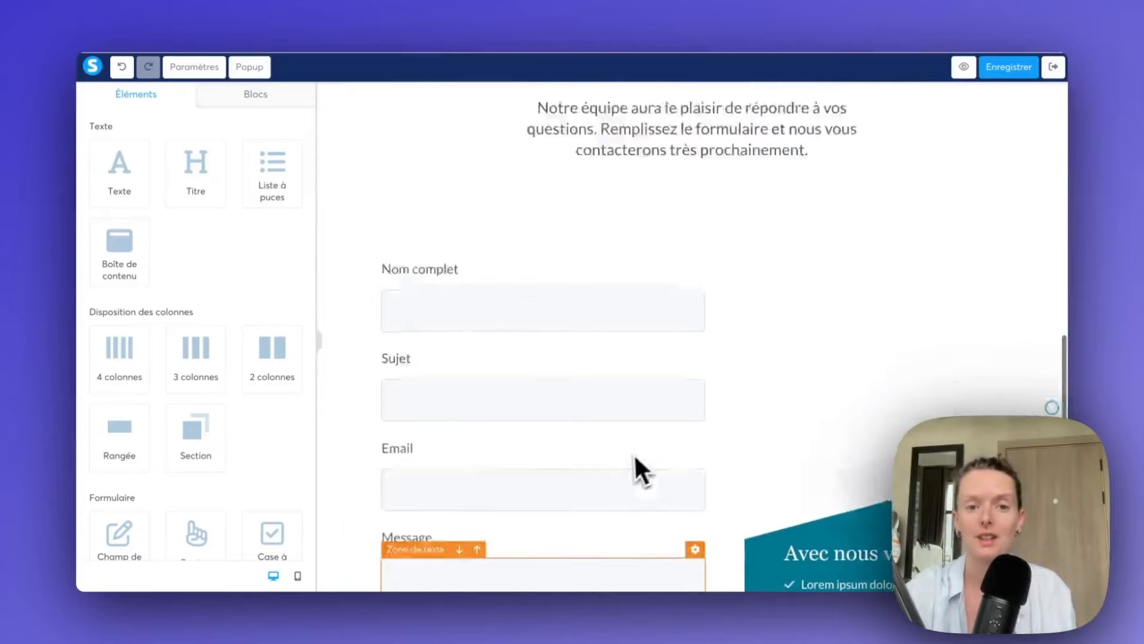
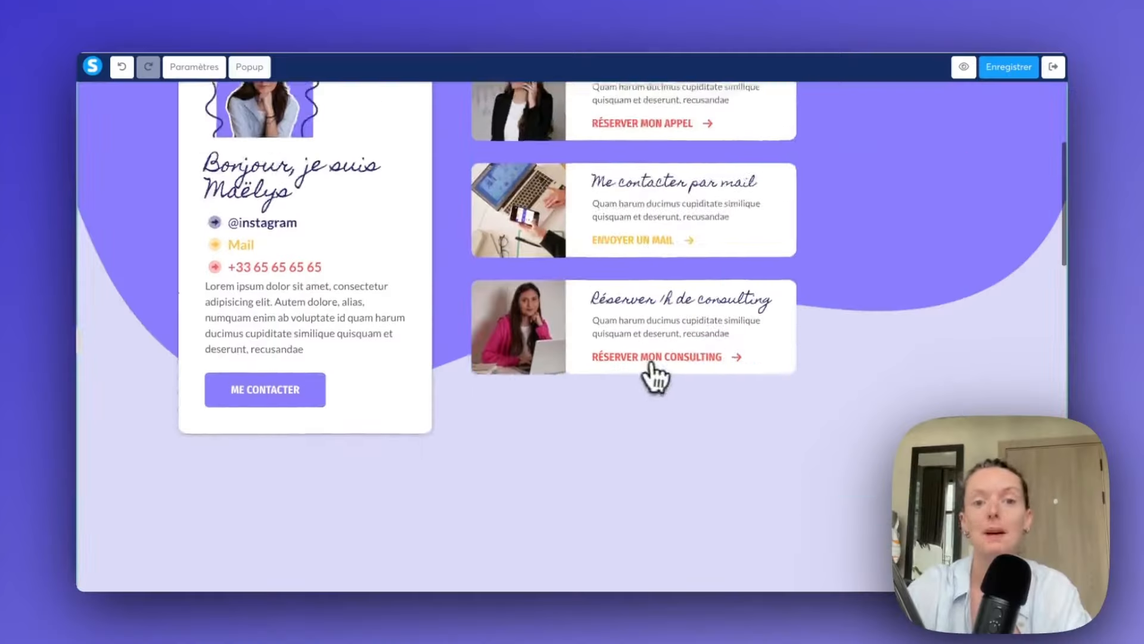
# - Delete the "Créé avec systeme.io" text with its row and the navigation menu section above the contact form
pyautogui.scroll(4, 655, 378)
pyautogui.scroll(-15, 660, 375)
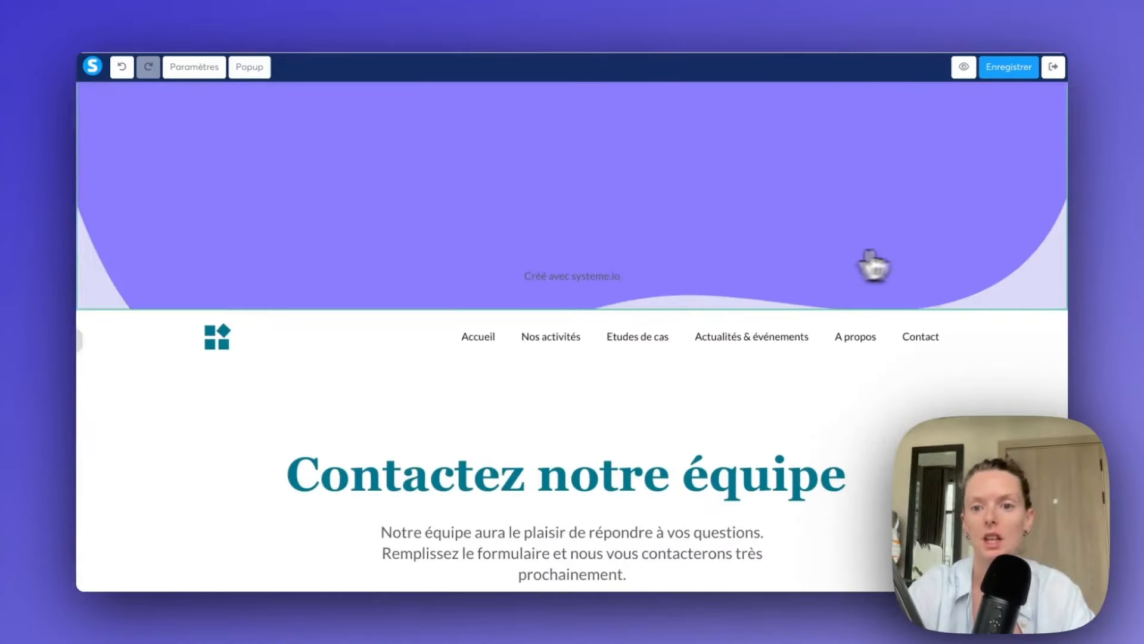
pyautogui.click(928, 261)
pyautogui.press('Return')
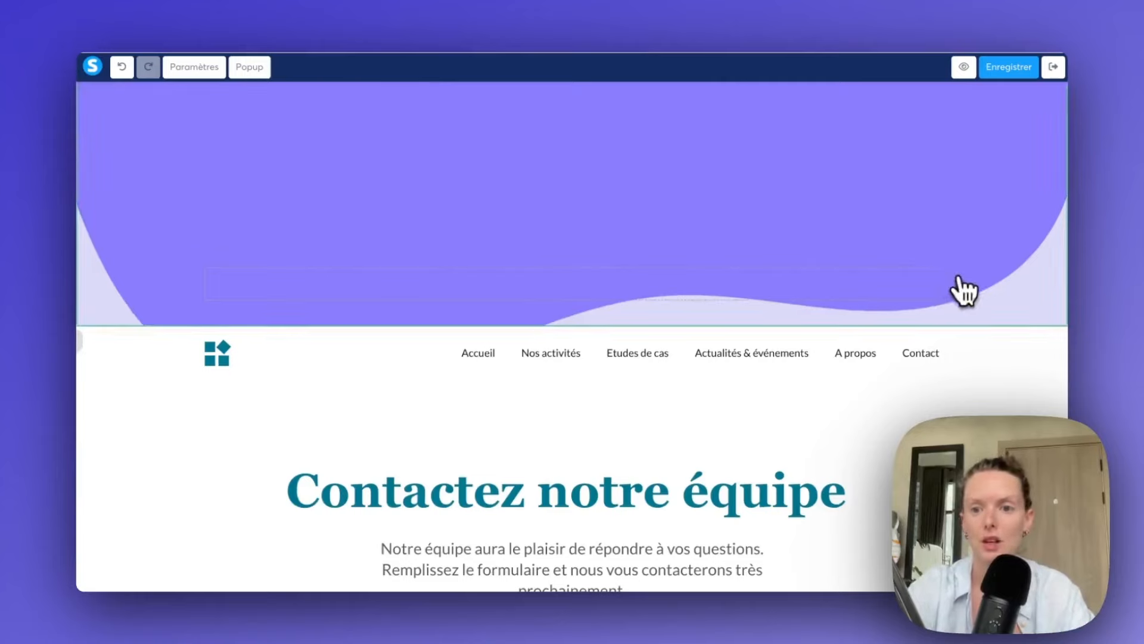
pyautogui.click(932, 261)
pyautogui.press('Return')
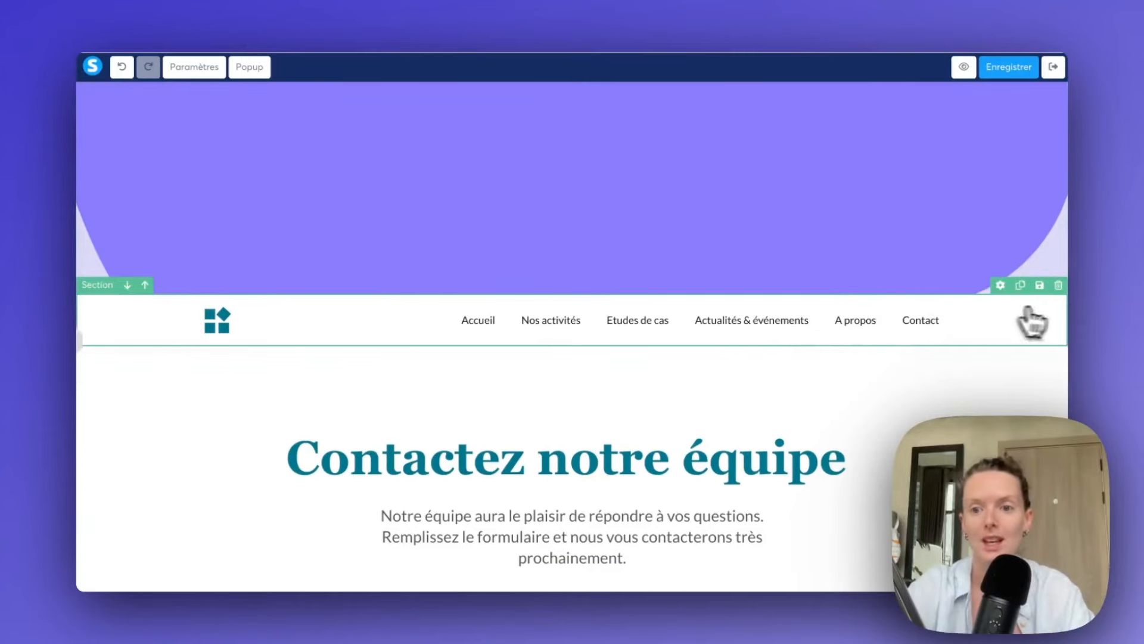
pyautogui.click(1058, 285)
pyautogui.press('Return')
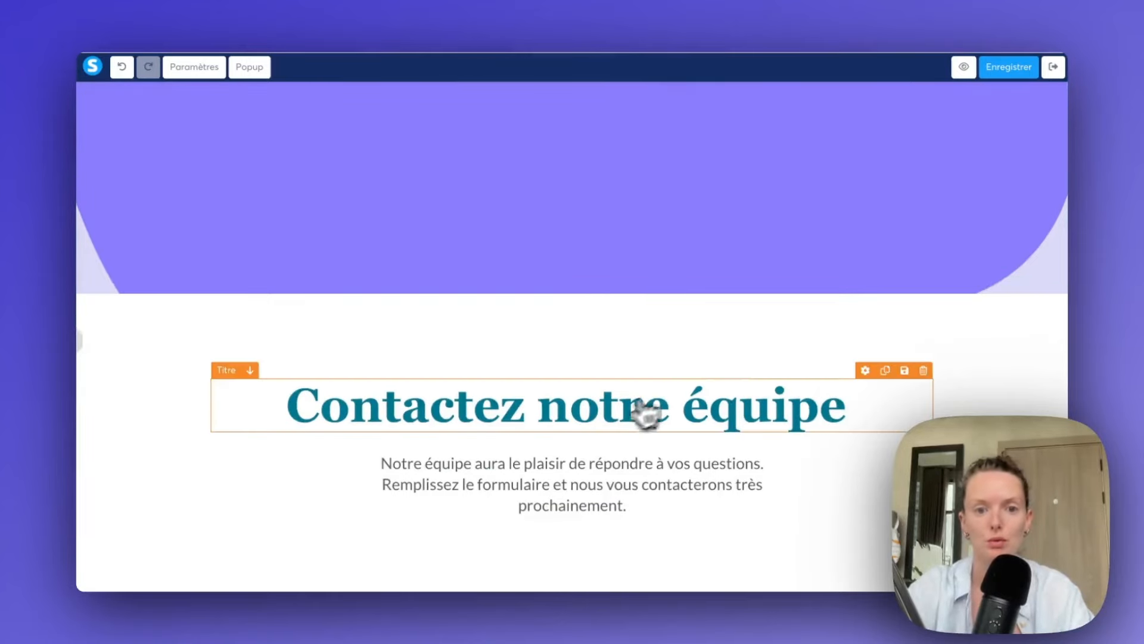
# - Change the contact section's heading from "Contactez notre équipe" to "Me conctacter"
pyautogui.scroll(-2, 655, 426)
pyautogui.click(578, 292)
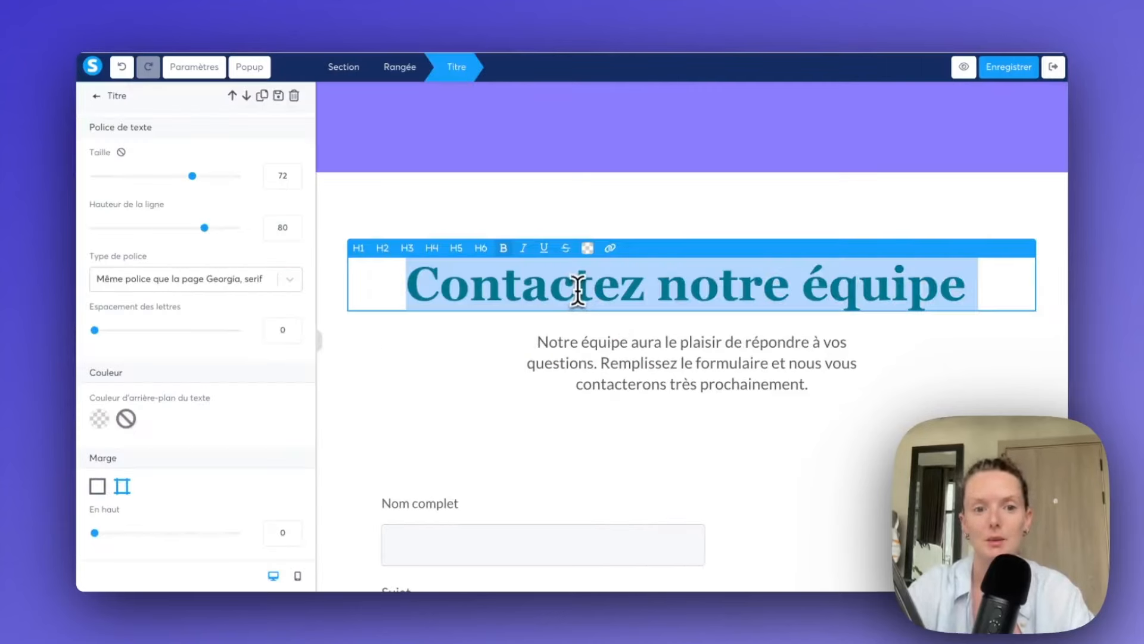
pyautogui.write('ME CO')
pyautogui.press('BackSpace')
pyautogui.press('BackSpace')
pyautogui.press('BackSpace')
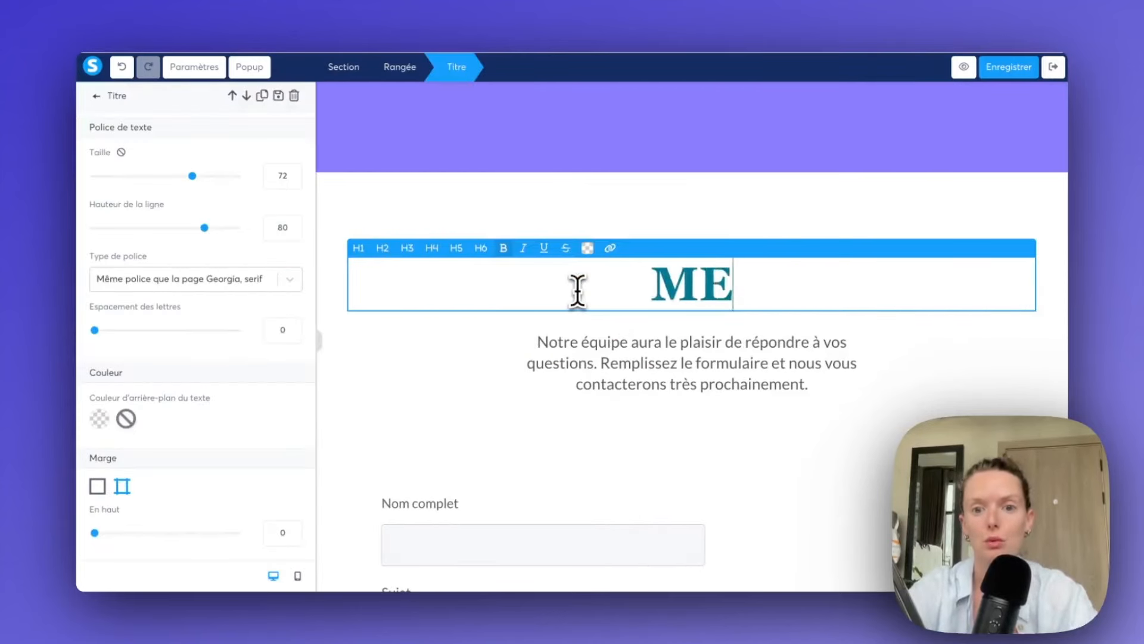
pyautogui.press('BackSpace')
pyautogui.write('e conctacter')
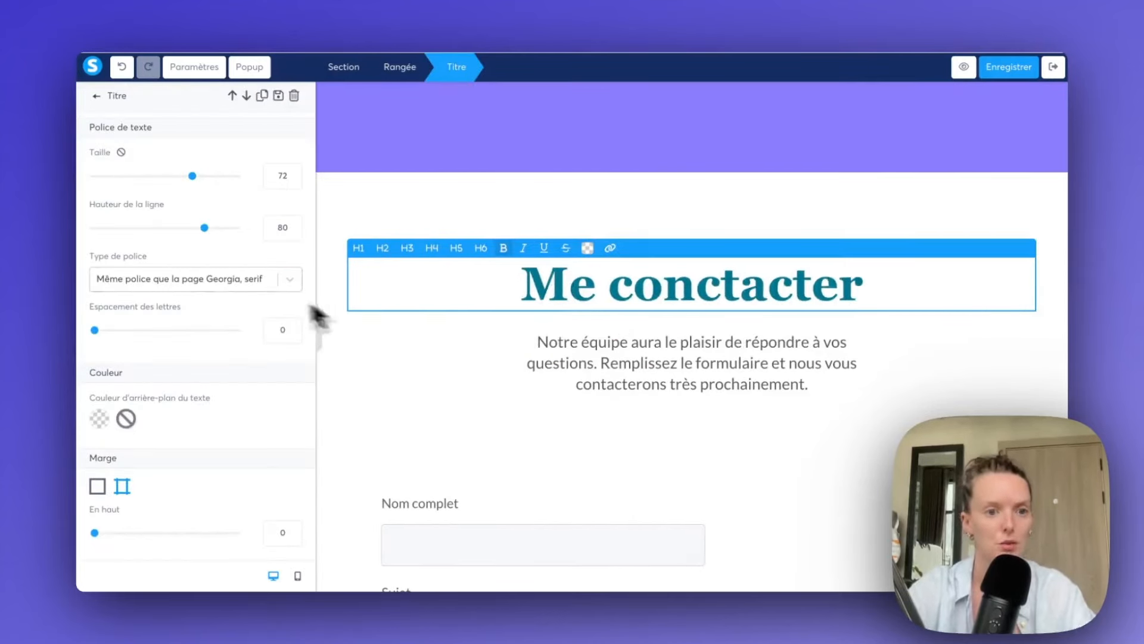
# - Set the contact heading's font to the Google font Homemade Apple
pyautogui.click(256, 279)
pyautogui.click(230, 352)
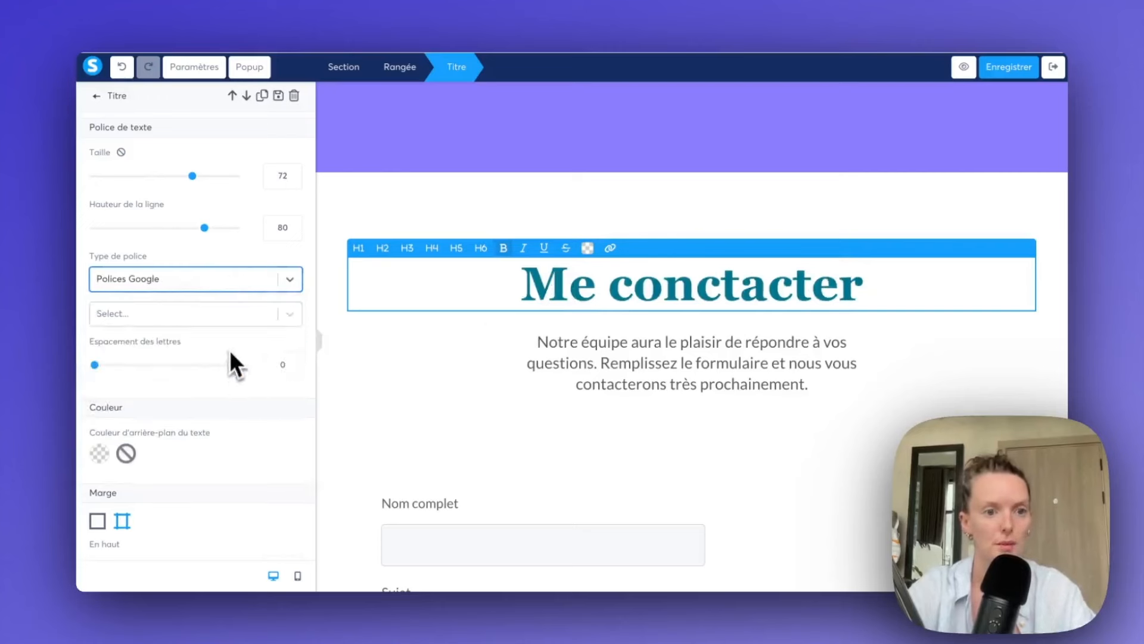
pyautogui.click(221, 315)
pyautogui.write('home')
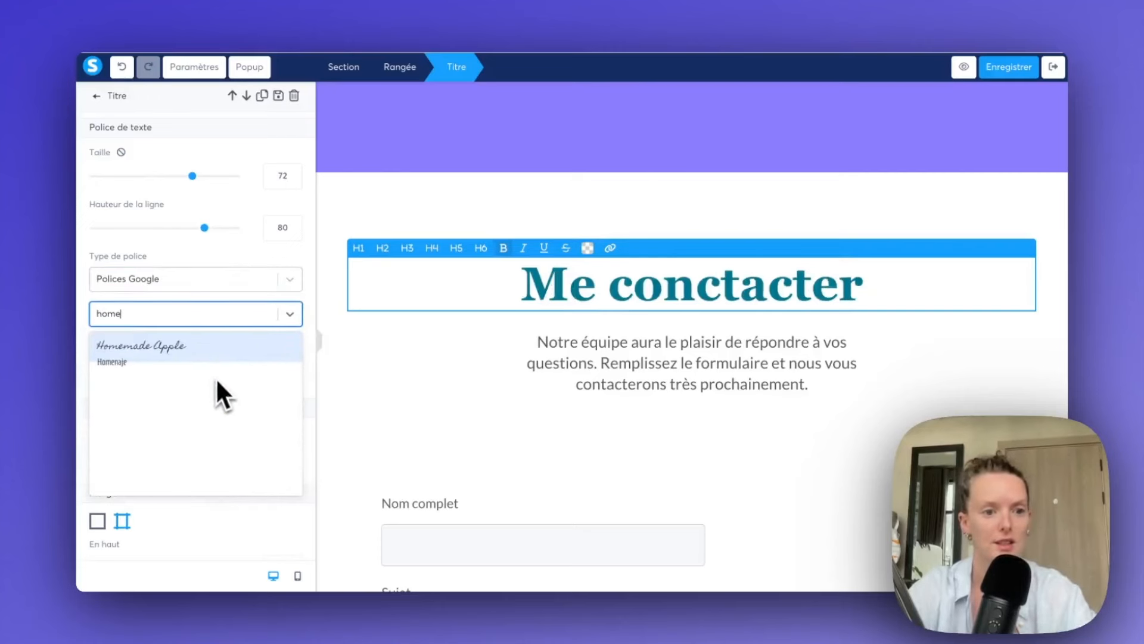
pyautogui.click(198, 344)
# - Remove the bold from the contact heading and color its text dark purple
pyautogui.tripleClick(728, 281)
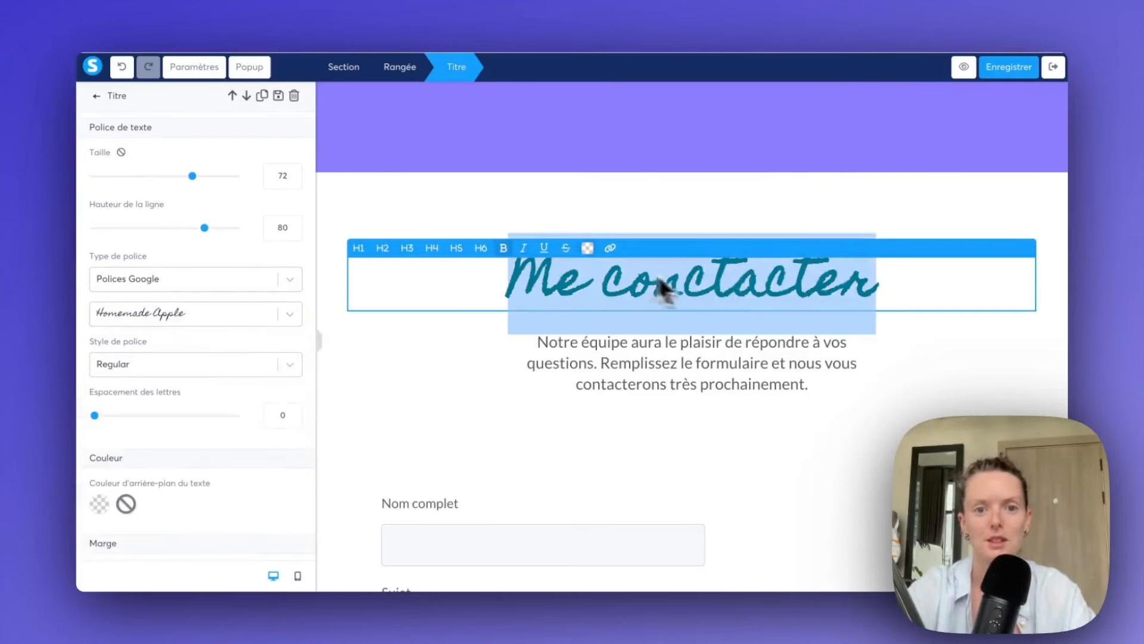
pyautogui.click(504, 250)
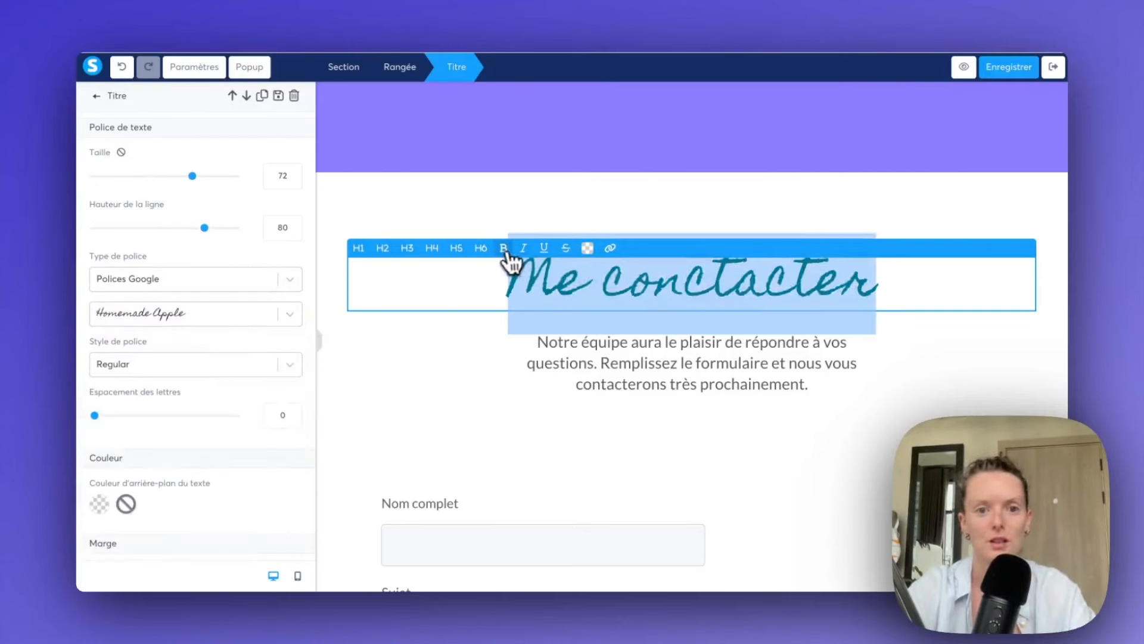
pyautogui.click(588, 249)
pyautogui.click(625, 359)
pyautogui.click(574, 386)
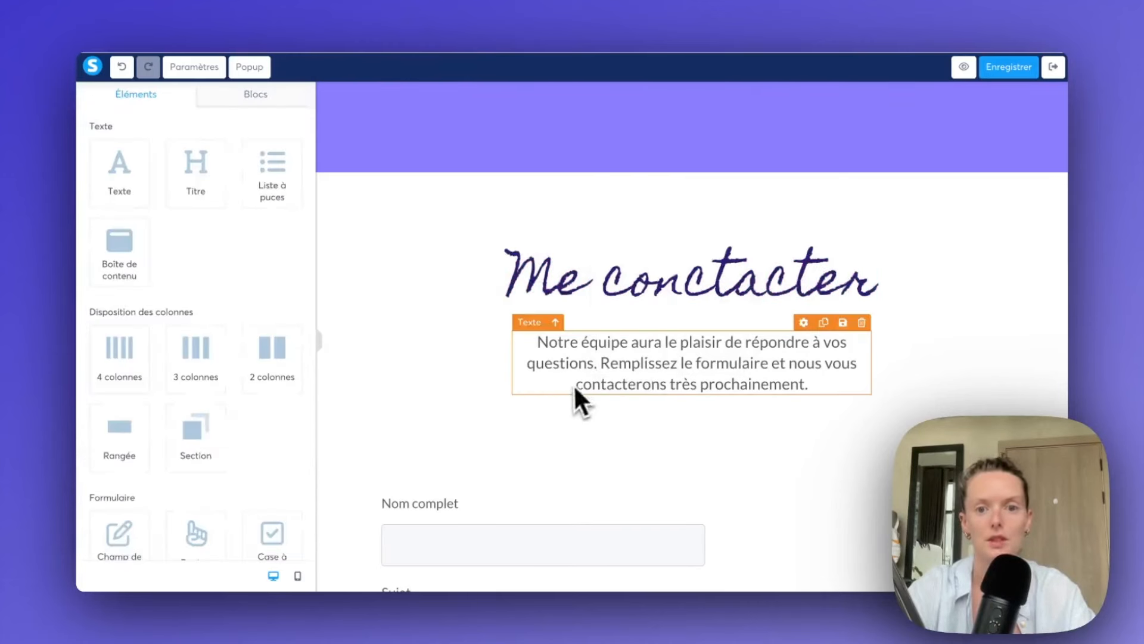
# - Inspect the contact description text's settings and the heading section's colour and padding settings
pyautogui.click(739, 378)
pyautogui.click(626, 429)
pyautogui.click(591, 377)
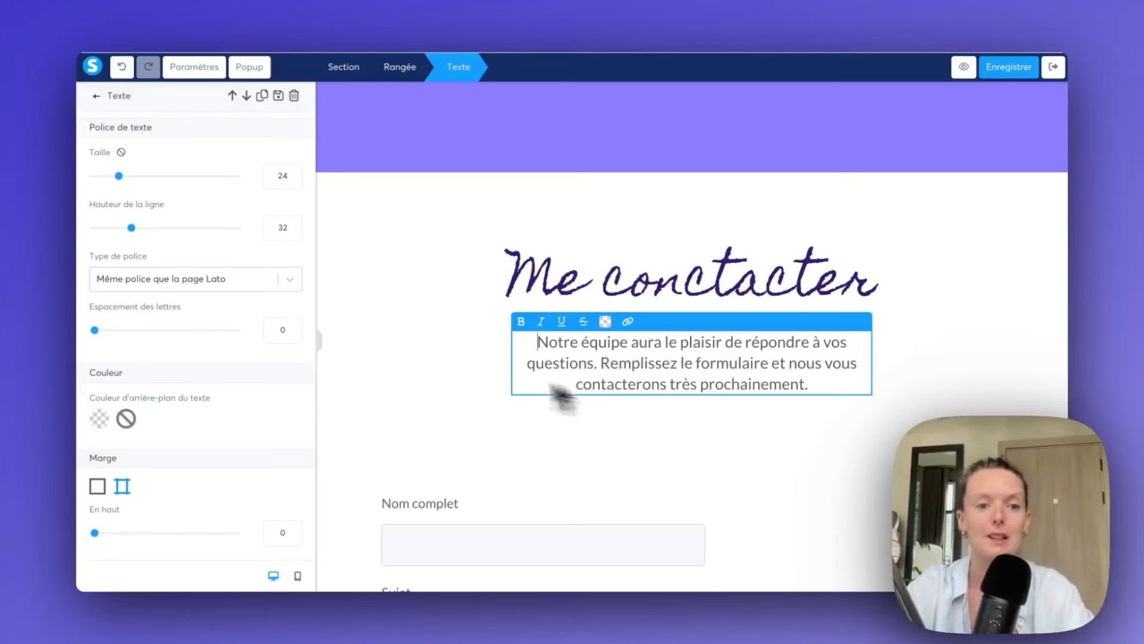
pyautogui.click(320, 341)
pyautogui.click(170, 373)
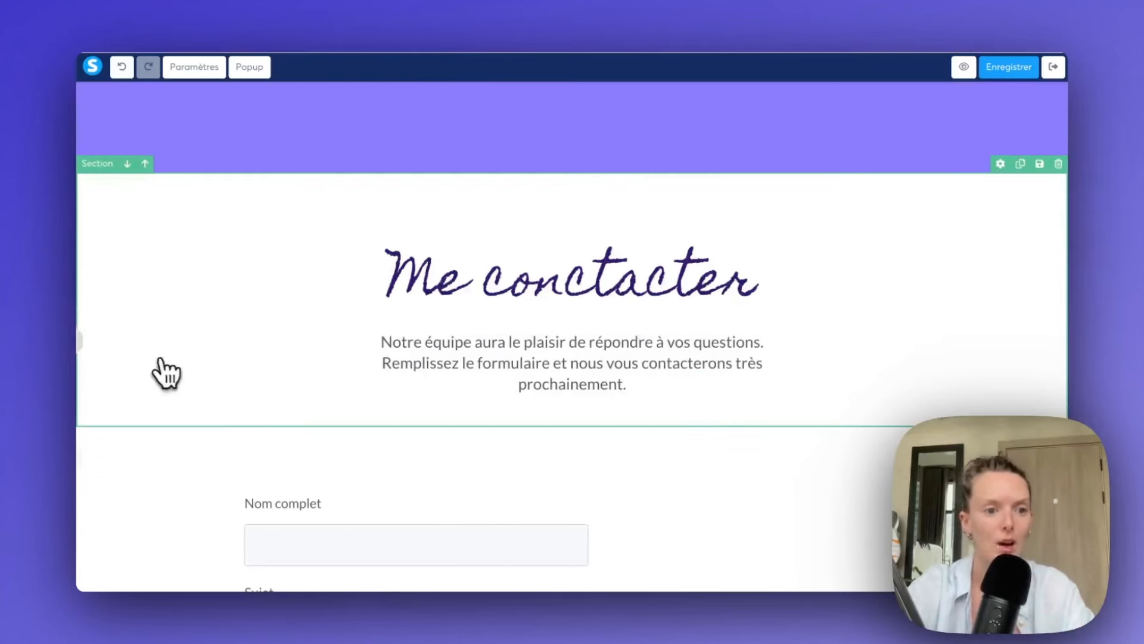
pyautogui.click(127, 379)
pyautogui.scroll(-5, 168, 465)
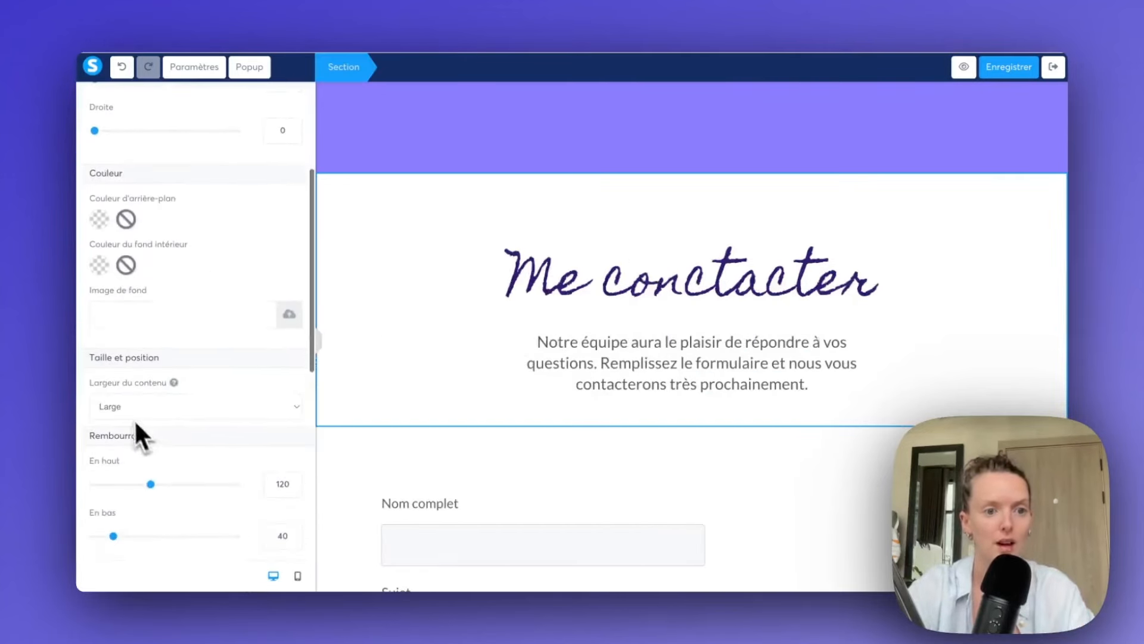
pyautogui.click(405, 371)
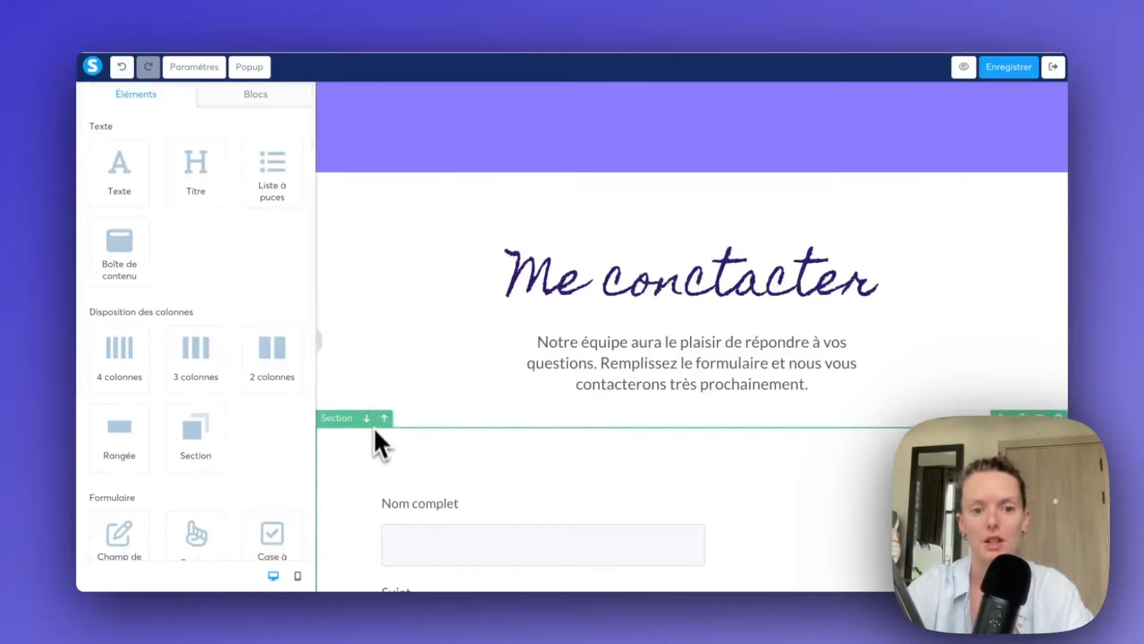
pyautogui.scroll(-2, 375, 429)
pyautogui.moveTo(608, 266); pyautogui.dragTo(715, 352)
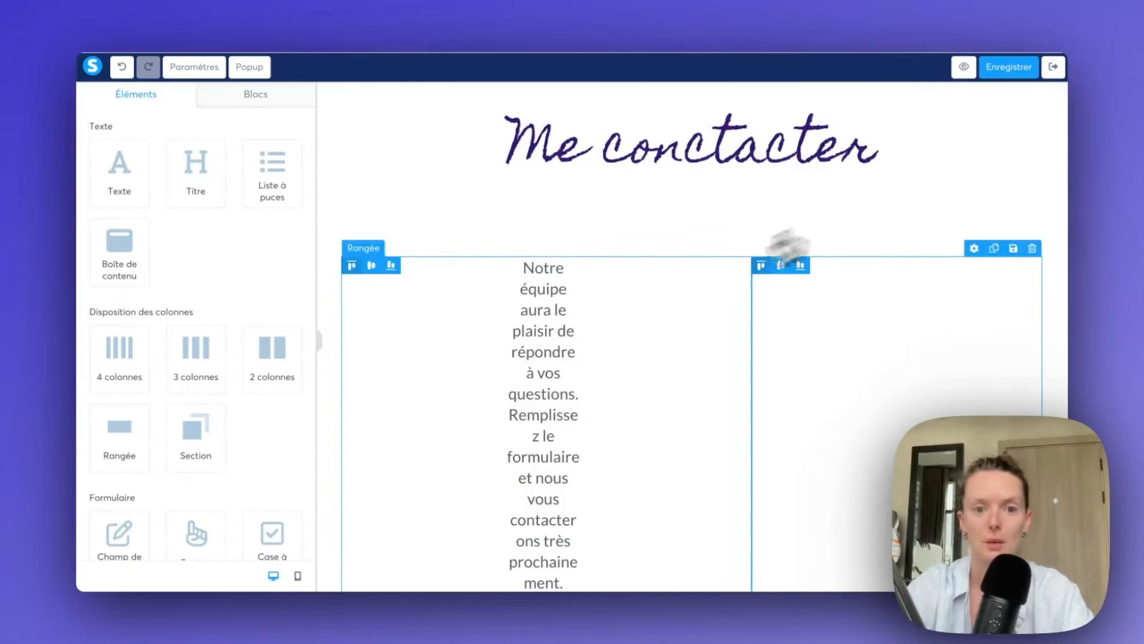
pyautogui.moveTo(511, 286); pyautogui.dragTo(614, 170)
# - Save the page and add an empty row above the contact form fields, inside the form's section
pyautogui.click(1003, 67)
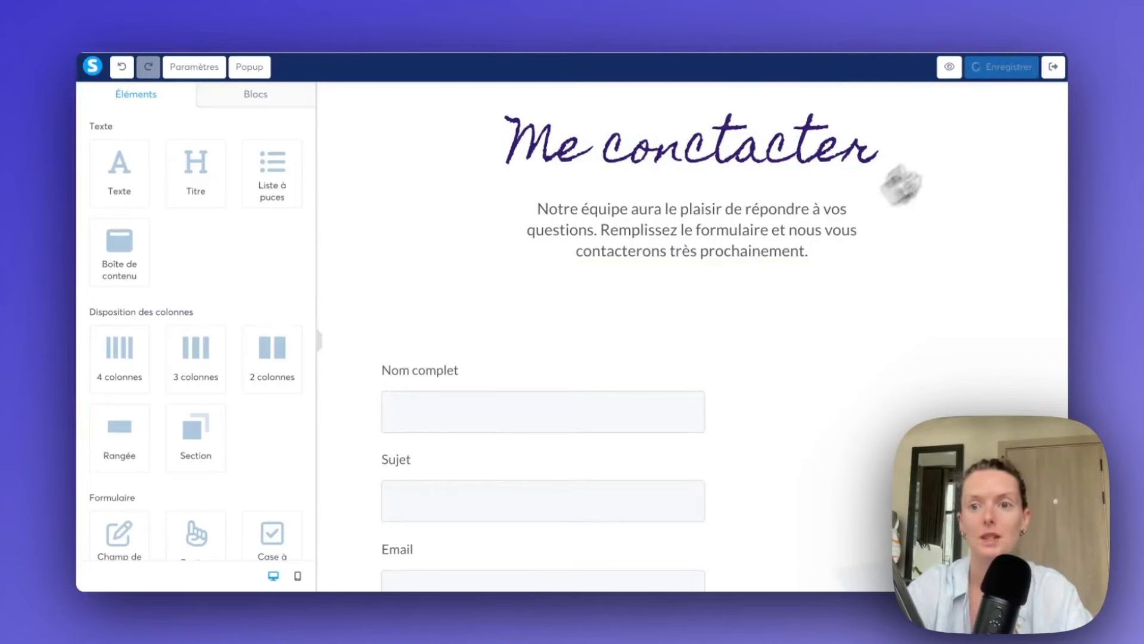
pyautogui.scroll(-2, 769, 221)
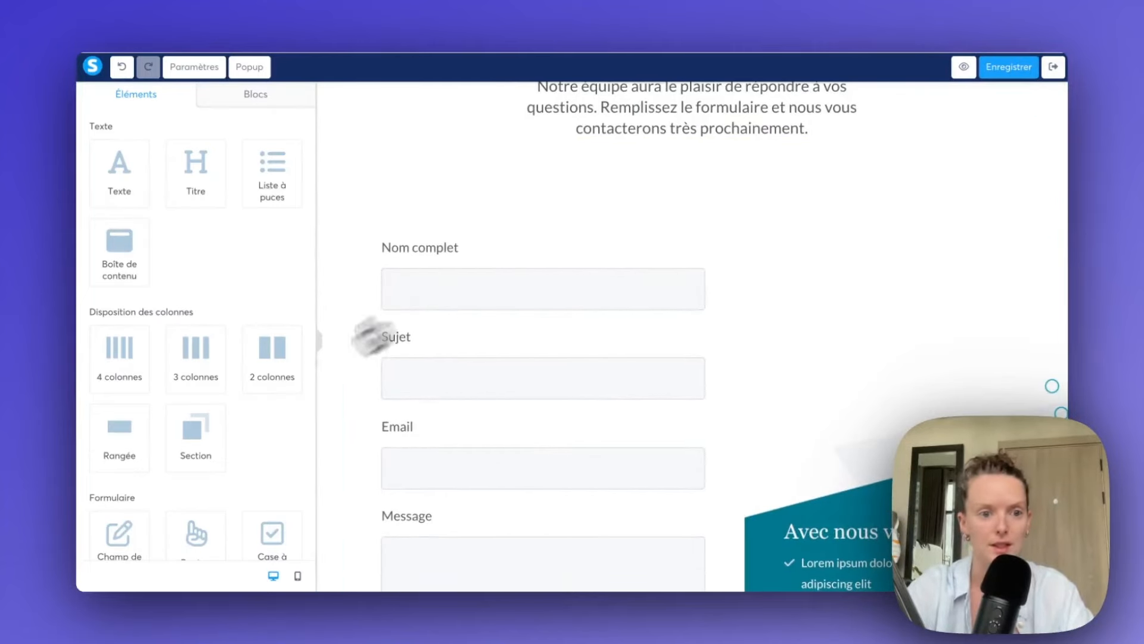
pyautogui.moveTo(133, 458); pyautogui.dragTo(746, 230)
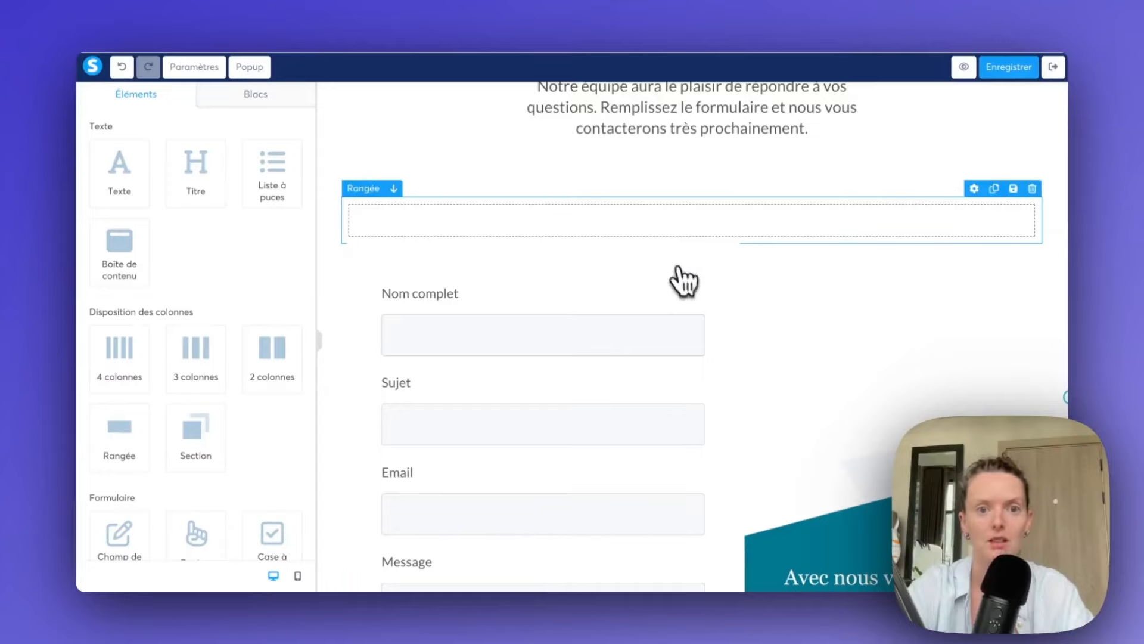
pyautogui.click(652, 225)
pyautogui.scroll(-4, 199, 425)
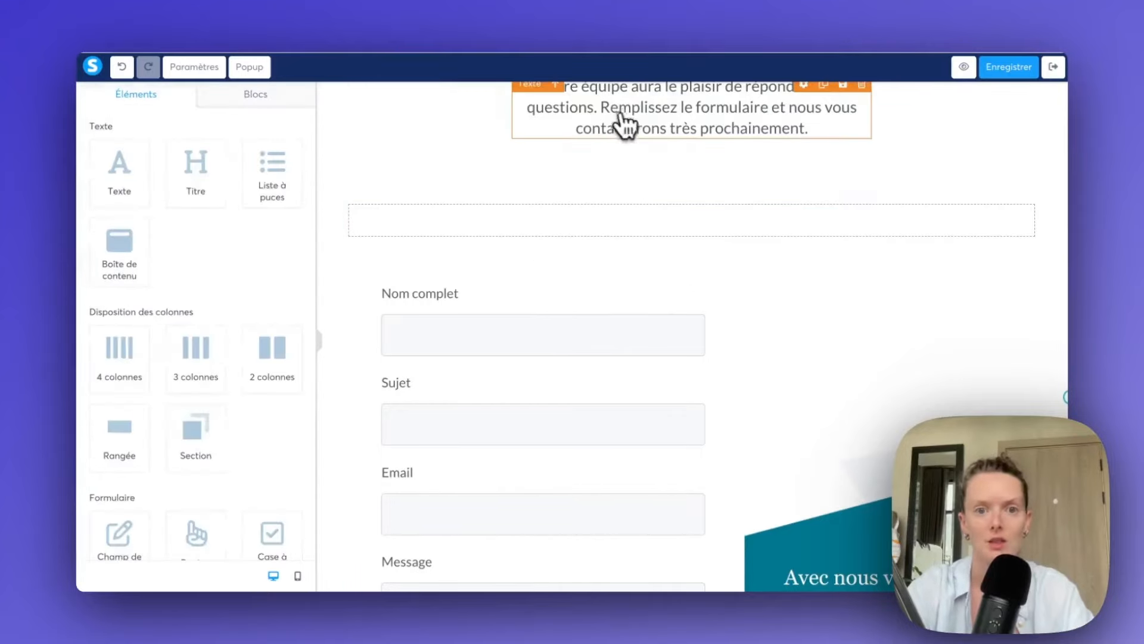
# - Move the contact description text and the "Me conctacter" heading into the new row, with the heading above the text
pyautogui.moveTo(619, 115); pyautogui.dragTo(621, 235)
pyautogui.scroll(3, 626, 230)
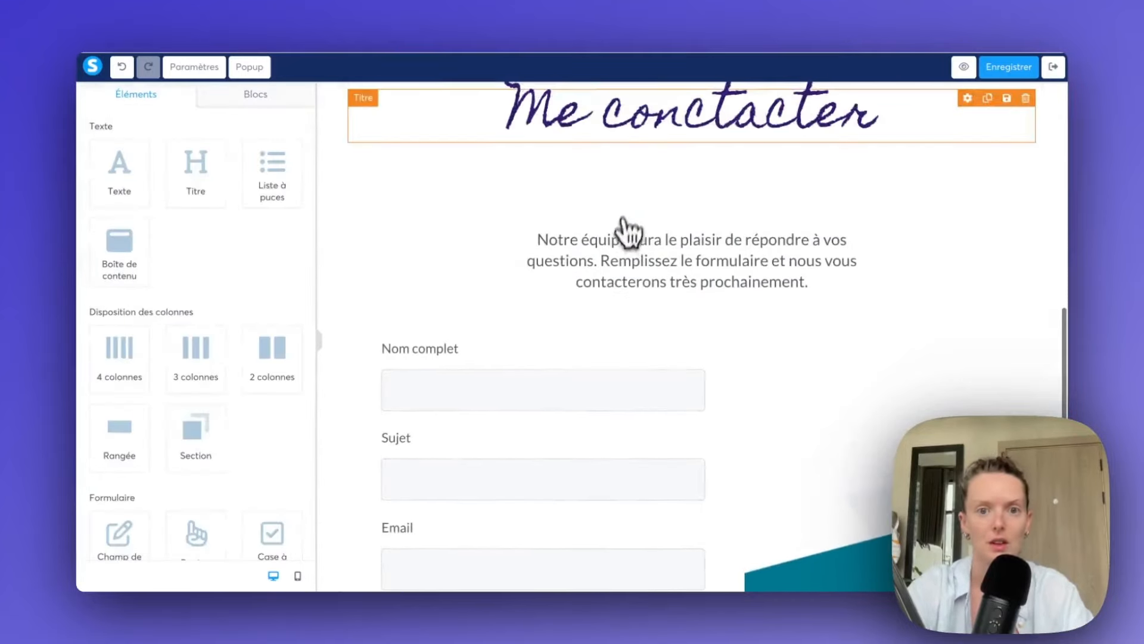
pyautogui.moveTo(638, 101); pyautogui.dragTo(671, 253)
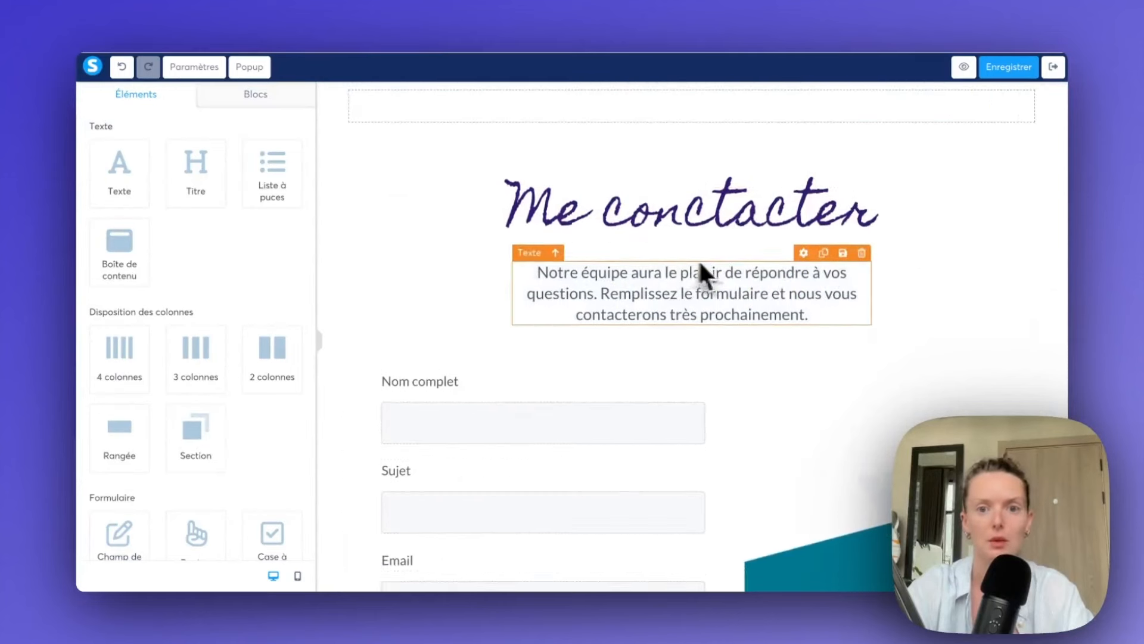
pyautogui.scroll(1, 715, 274)
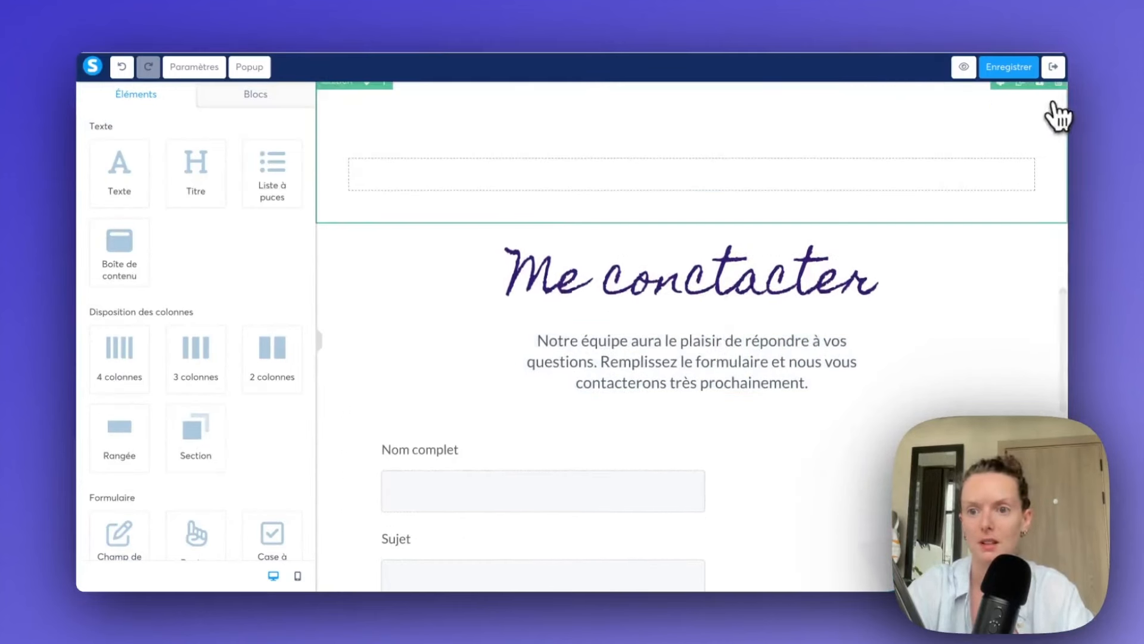
# - Delete the emptied section above the "Me conctacter" heading
pyautogui.click(1059, 84)
pyautogui.press('Return')
pyautogui.scroll(3, 697, 324)
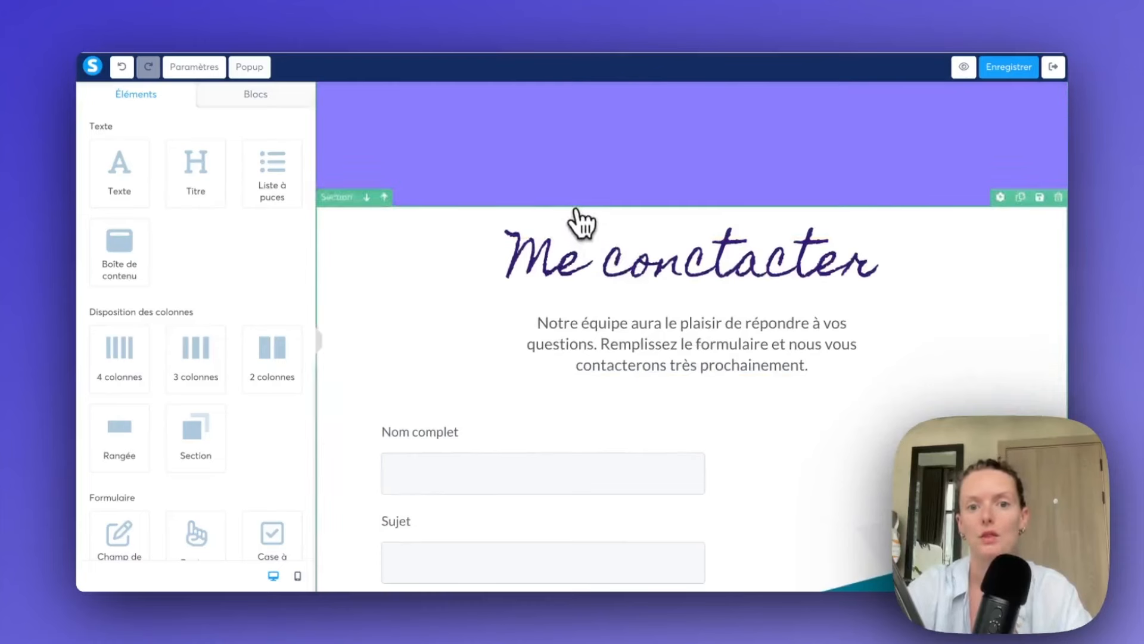
# - Set the contact heading's bottom margin to 23 and lower its top margin below zero until it overlaps the purple section above
pyautogui.click(581, 267)
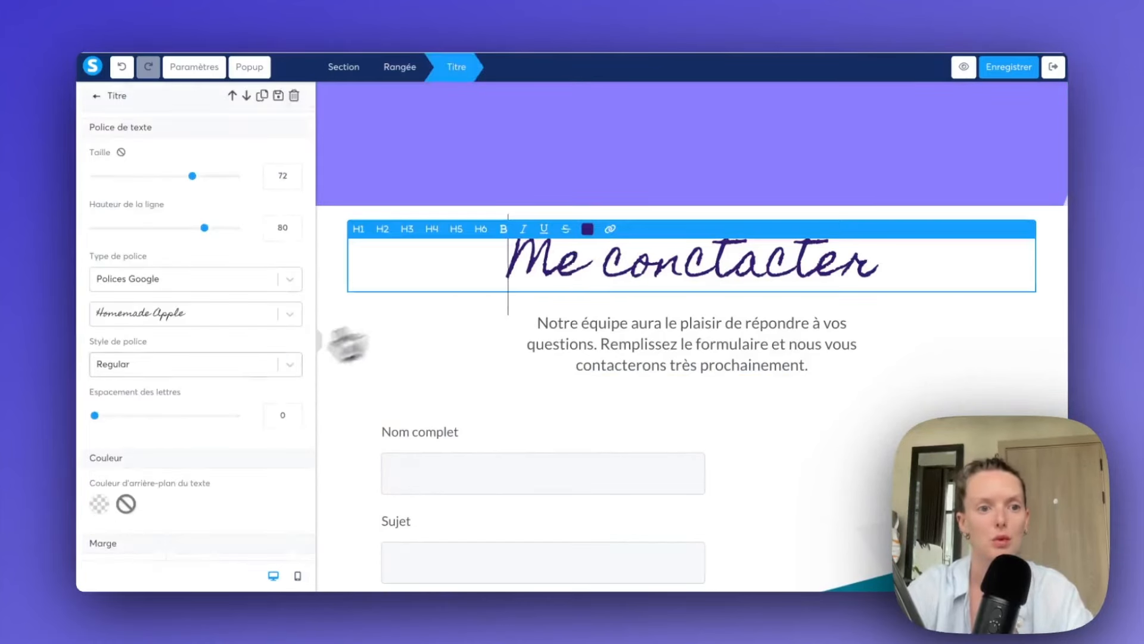
pyautogui.scroll(-5, 262, 375)
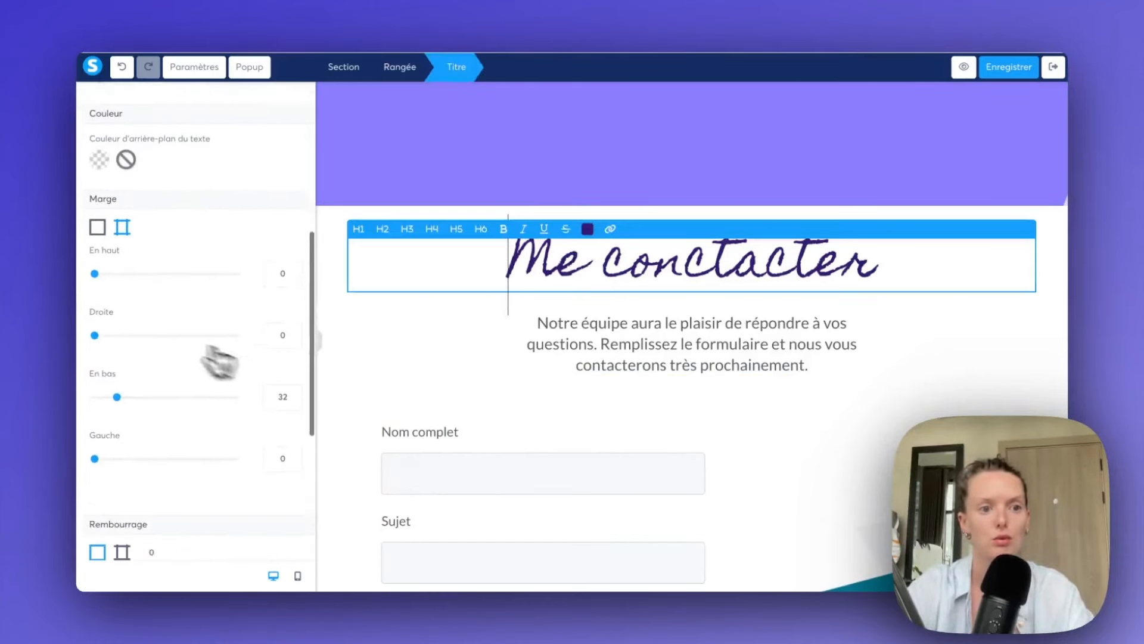
pyautogui.moveTo(118, 398)
pyautogui.mouseDown()
pyautogui.moveTo(94, 403)
pyautogui.moveTo(110, 398)
pyautogui.mouseUp()
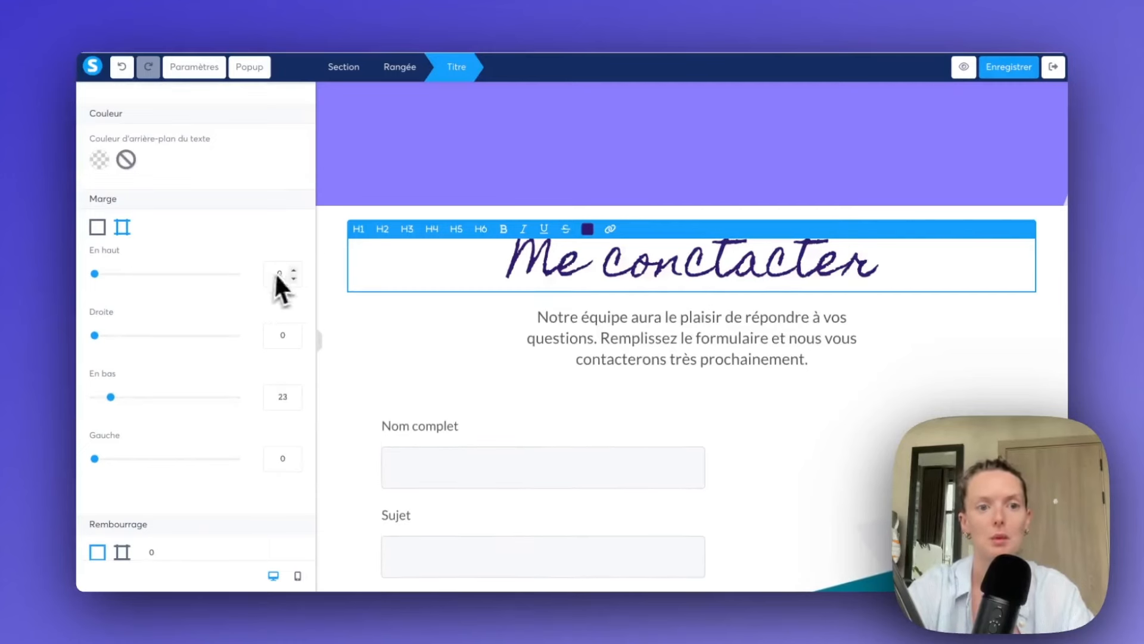
pyautogui.click(294, 279)
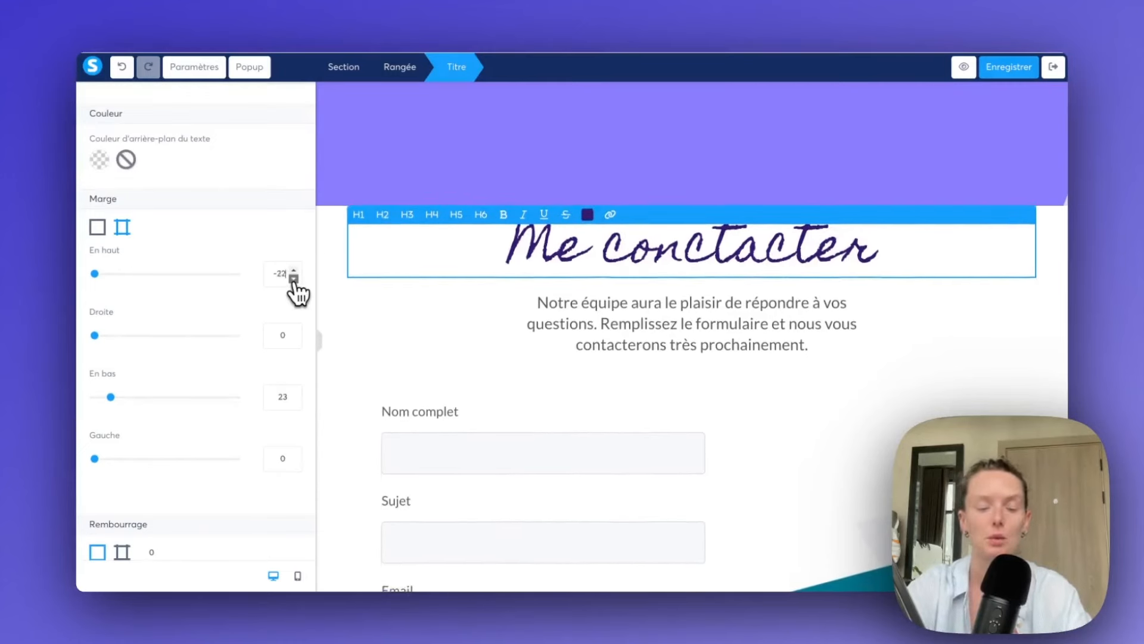
pyautogui.moveTo(293, 278); pyautogui.dragTo(293, 279)
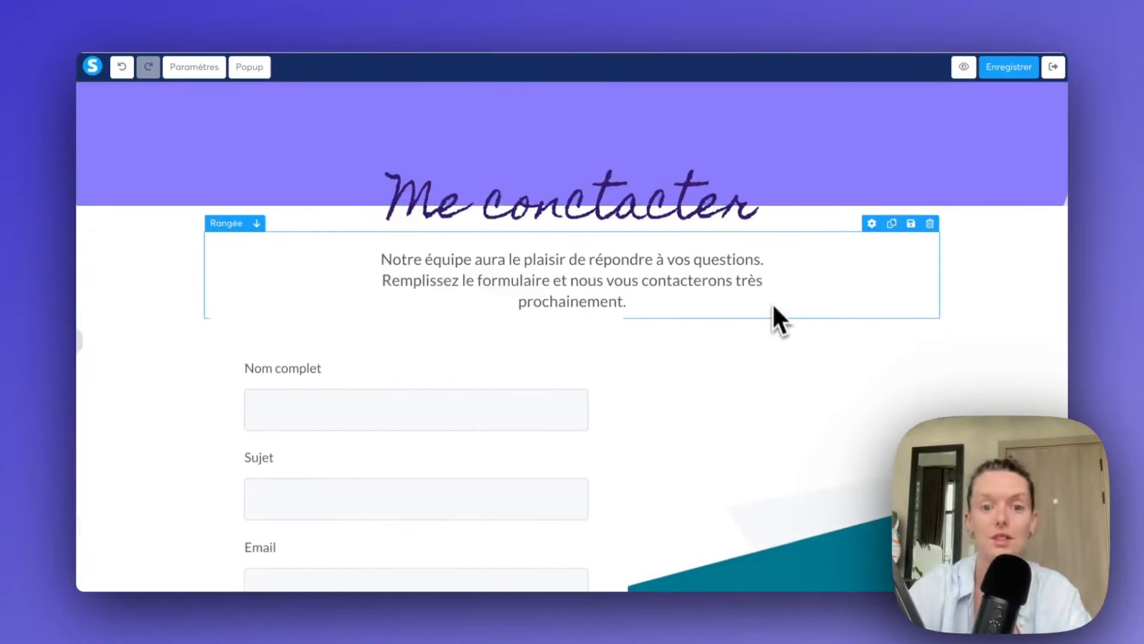
# - Change the background colour of the "ENVOYER LE MESSAGE" button to the saved dark purple
pyautogui.scroll(-3, 771, 302)
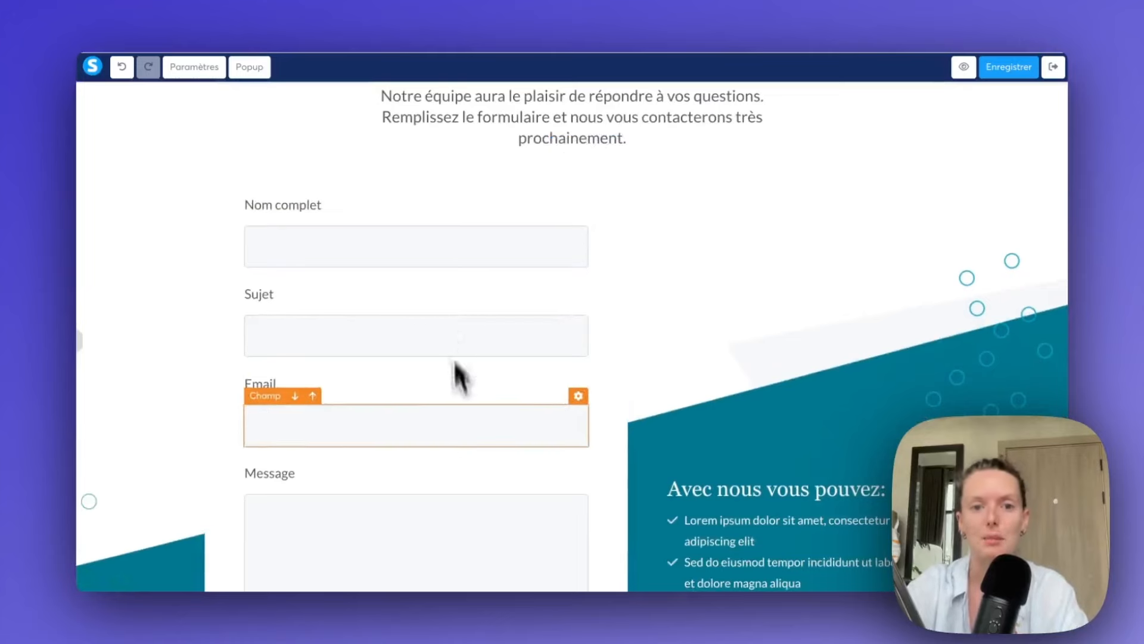
pyautogui.scroll(-3, 459, 376)
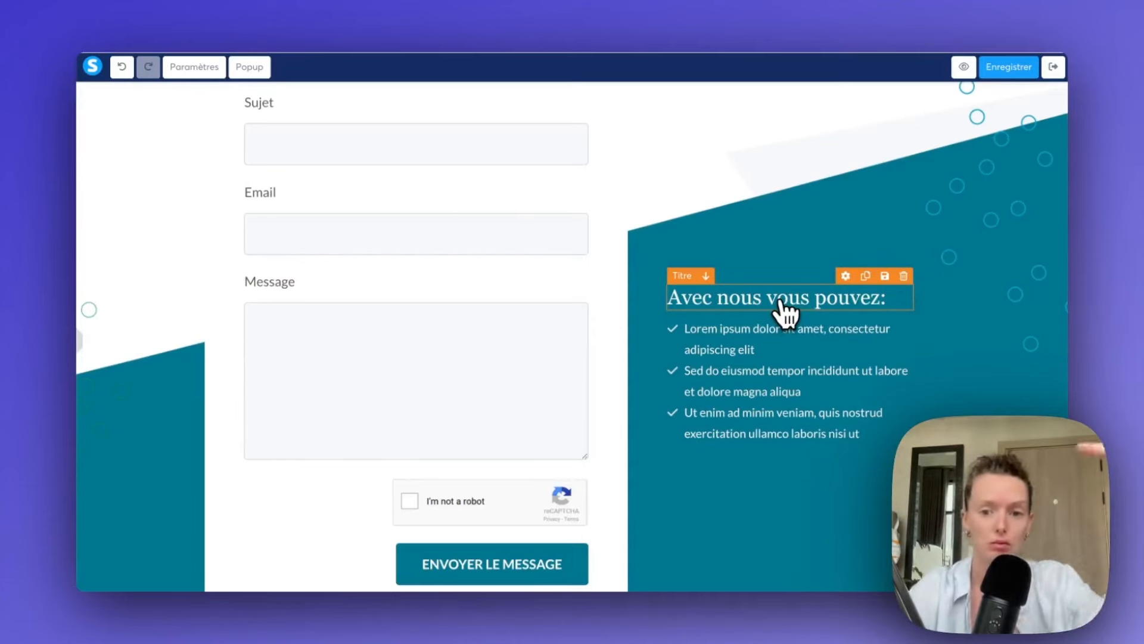
pyautogui.scroll(-3, 766, 383)
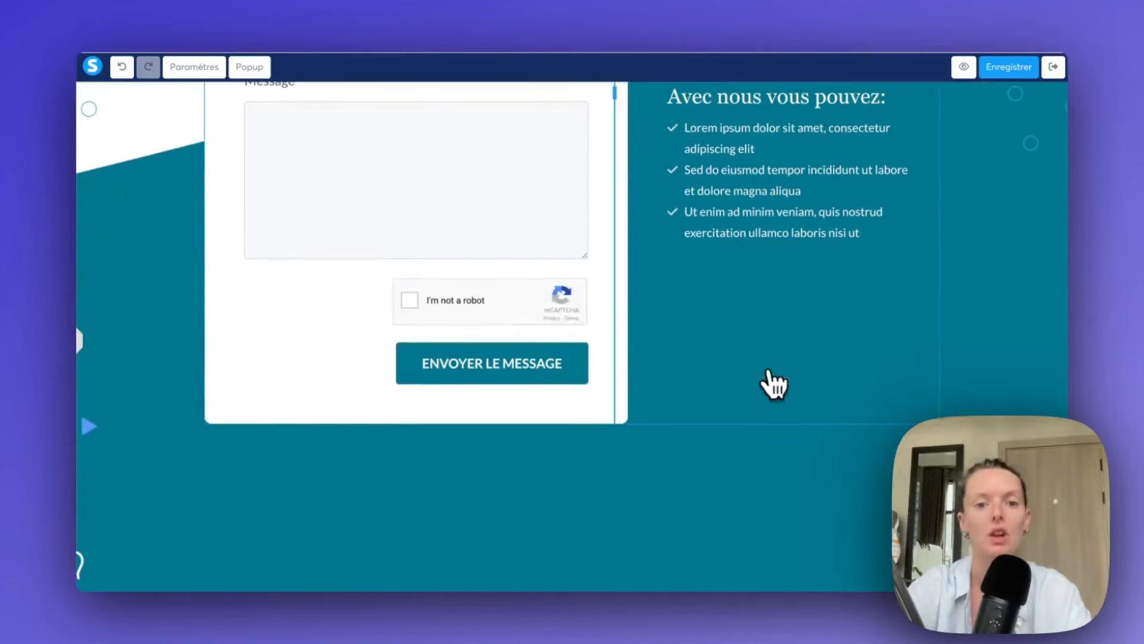
pyautogui.click(587, 395)
pyautogui.scroll(-6, 214, 467)
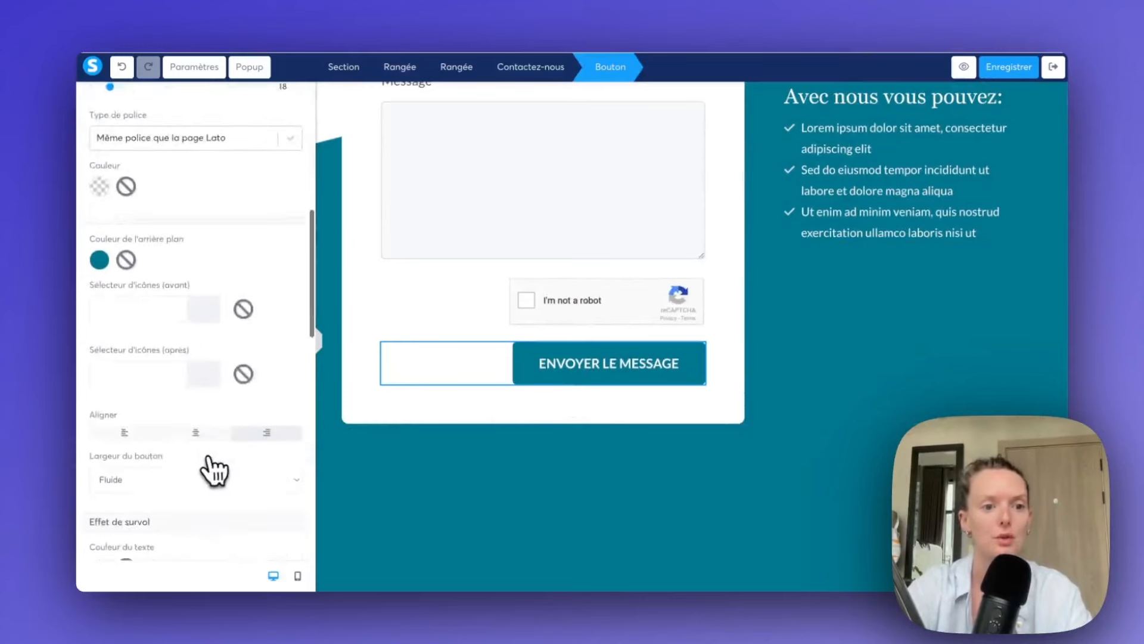
pyautogui.click(99, 115)
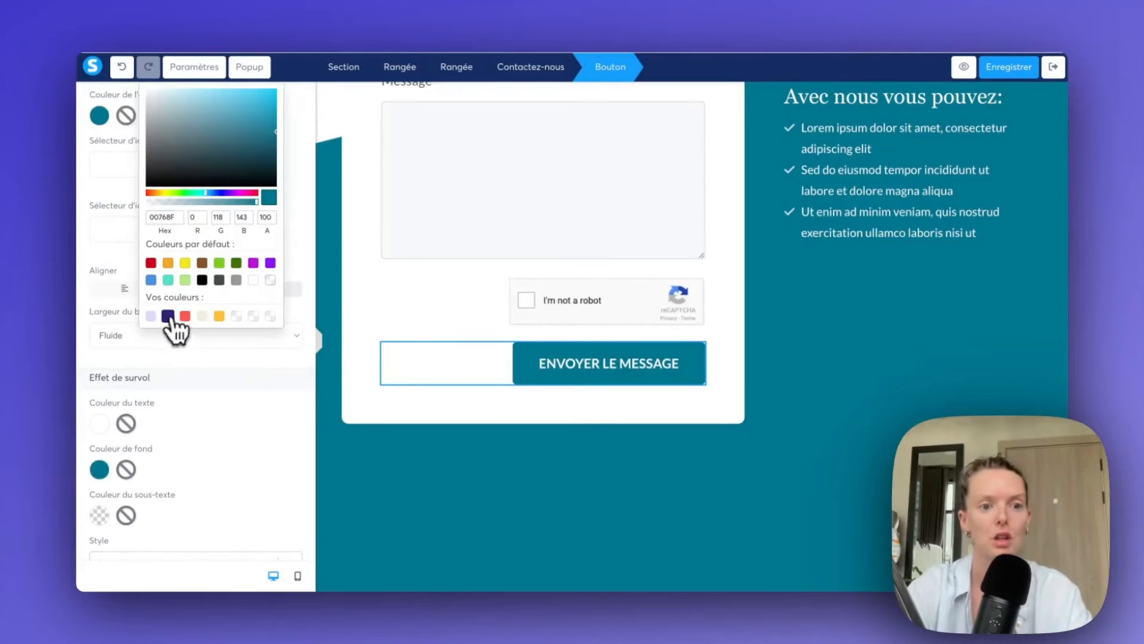
pyautogui.click(161, 314)
pyautogui.click(473, 439)
# - View the footer Facebook icon's link settings, and delete the footer section holding the legal links and social icons
pyautogui.scroll(-2, 855, 281)
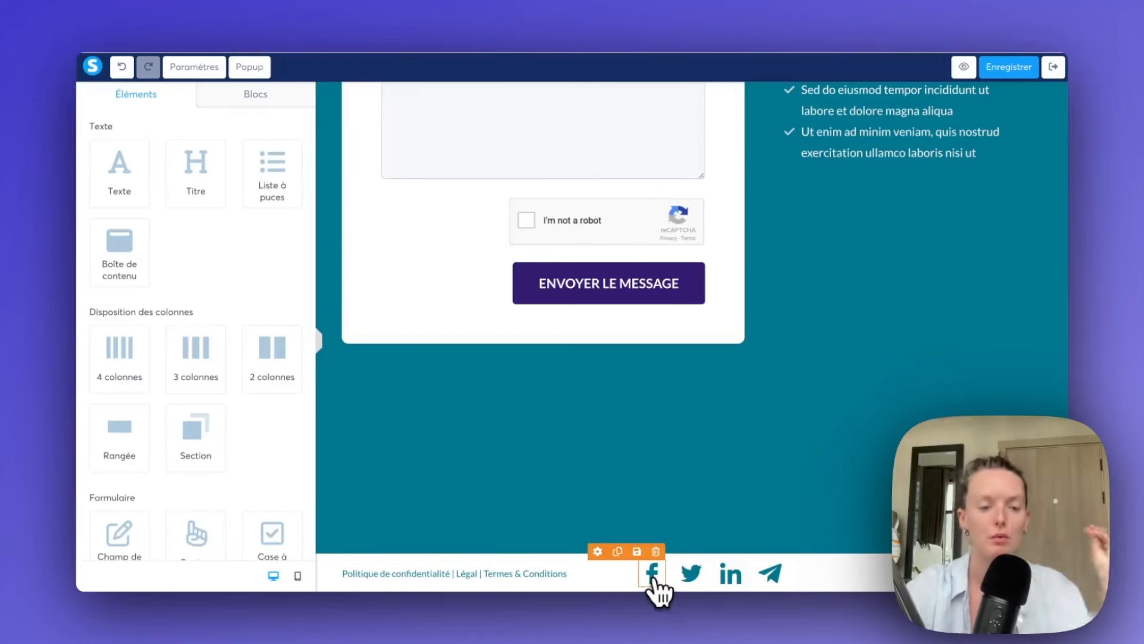
pyautogui.click(652, 575)
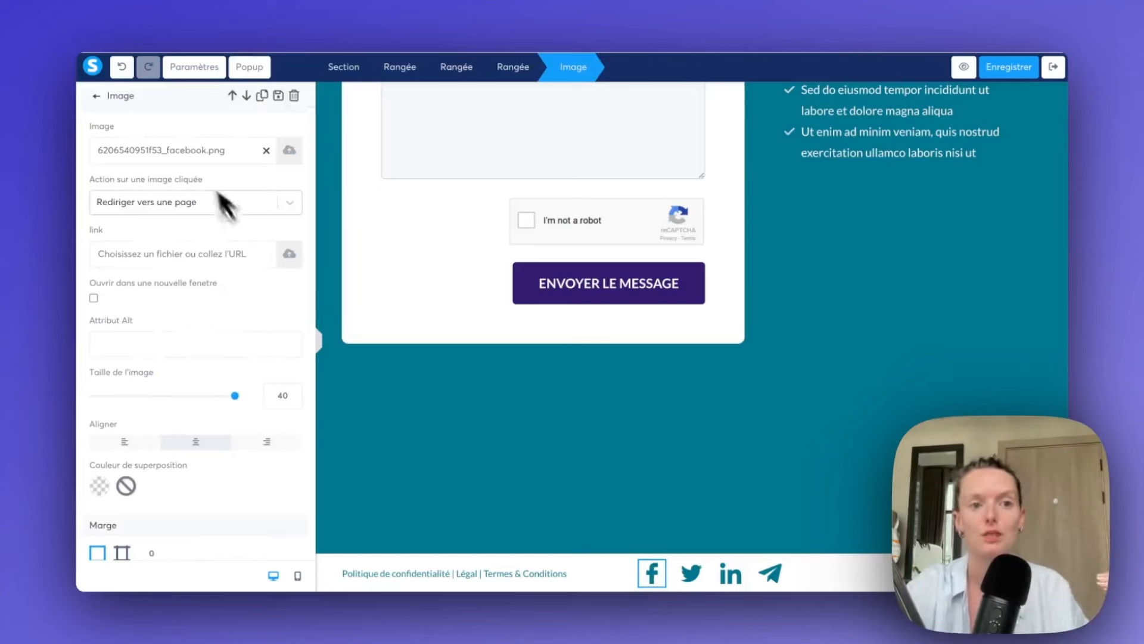
pyautogui.click(615, 440)
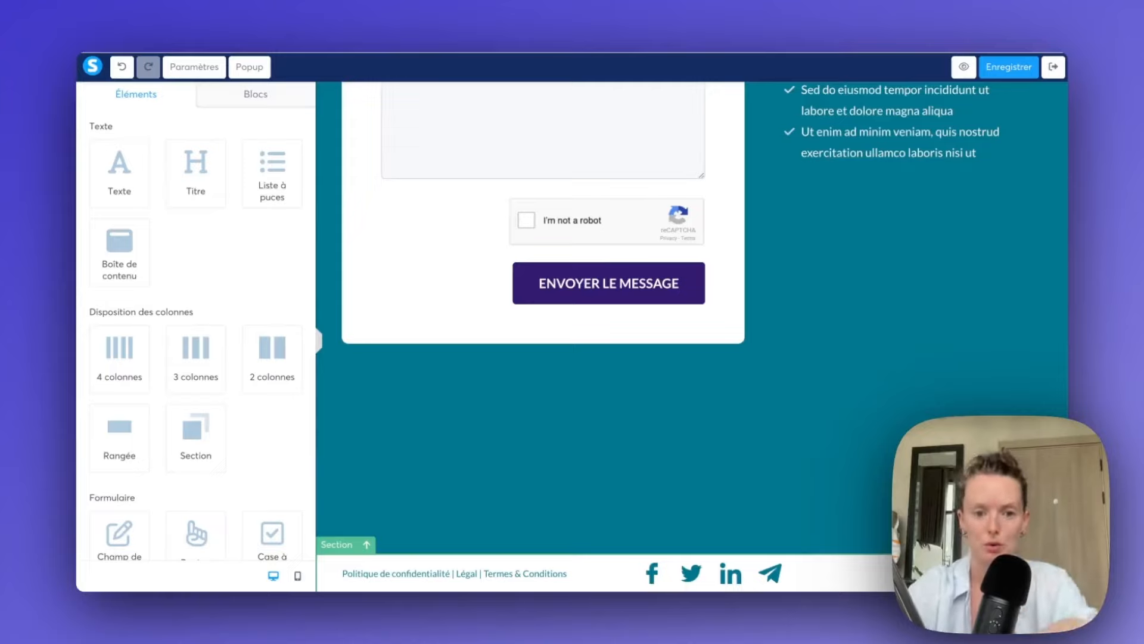
pyautogui.click(1046, 545)
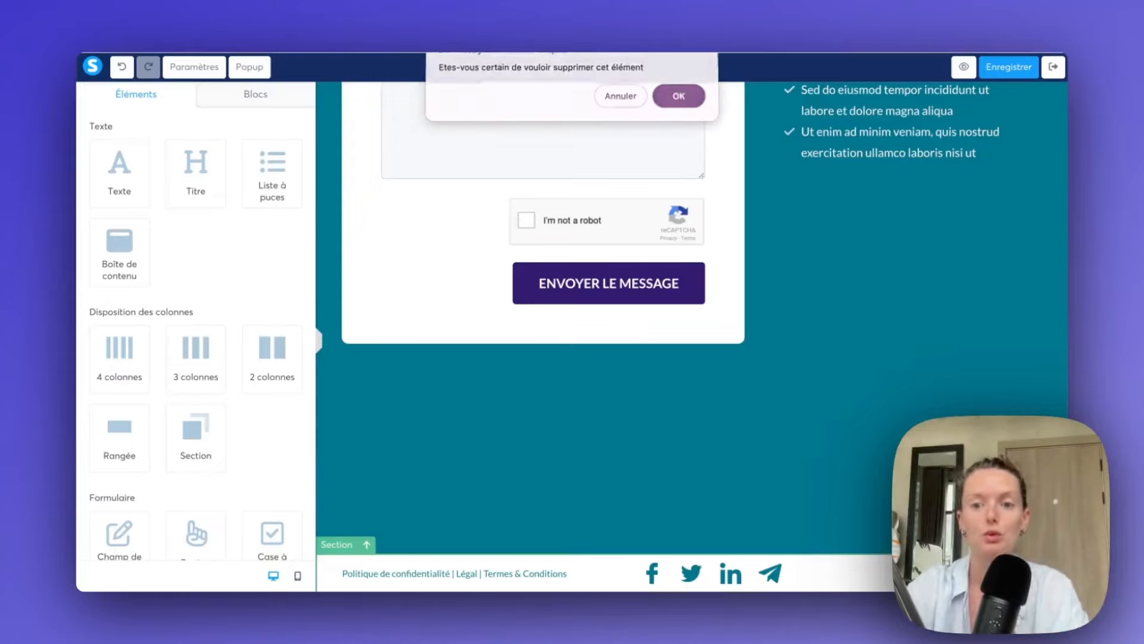
pyautogui.press('Return')
# - Replace the contact form section's background image with the colourful Mini-charte-graphique brand image
pyautogui.click(320, 344)
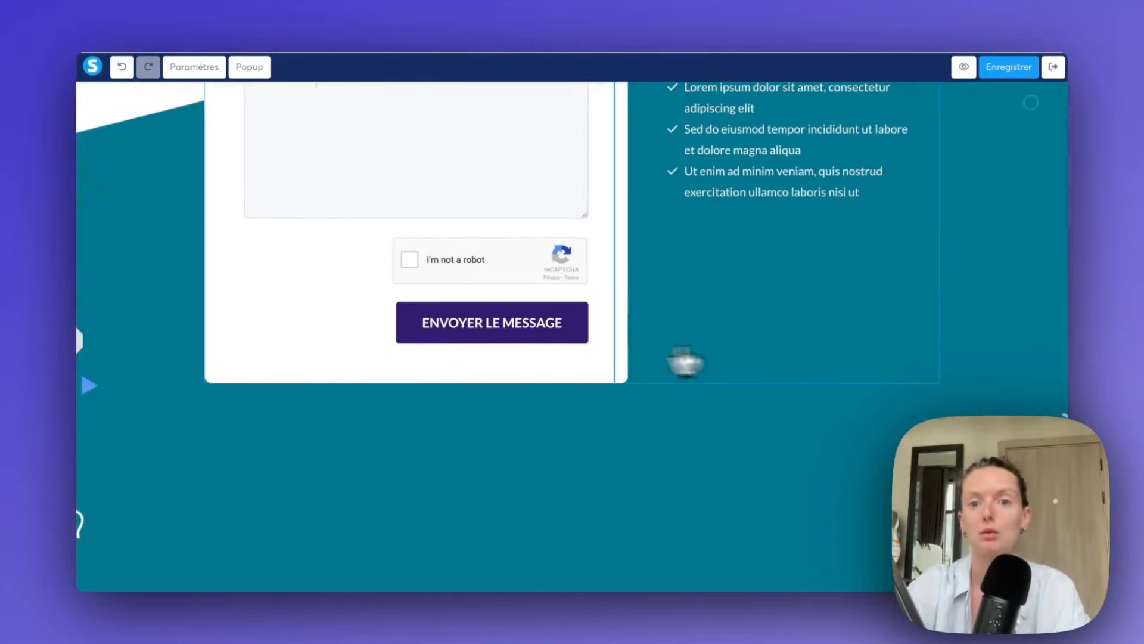
pyautogui.scroll(10, 787, 360)
pyautogui.scroll(-10, 789, 360)
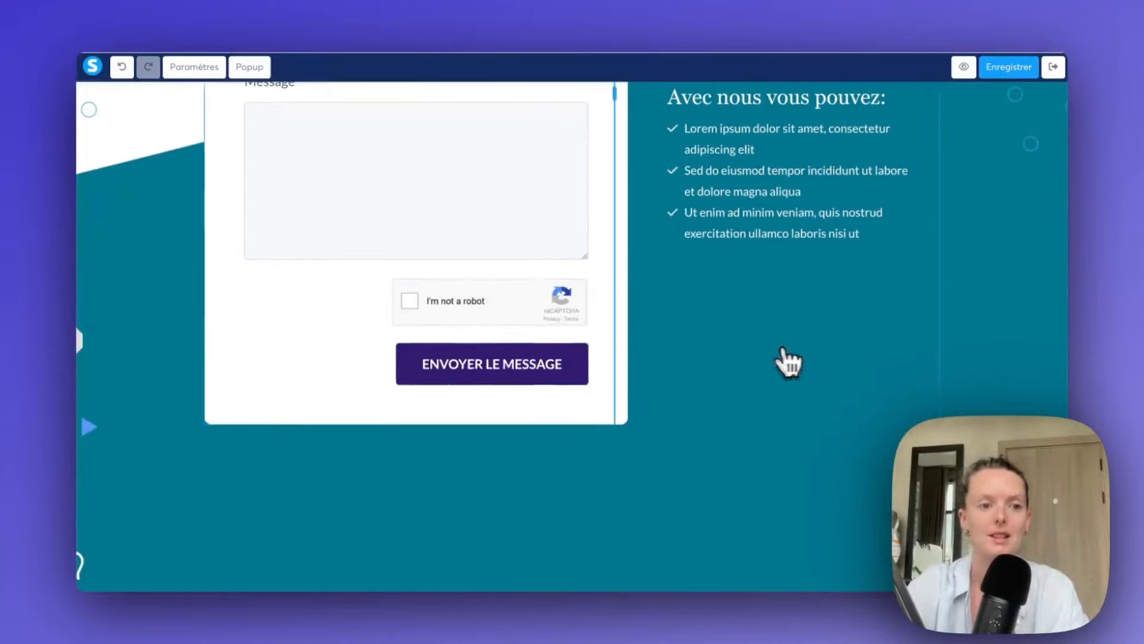
pyautogui.click(162, 376)
pyautogui.click(349, 441)
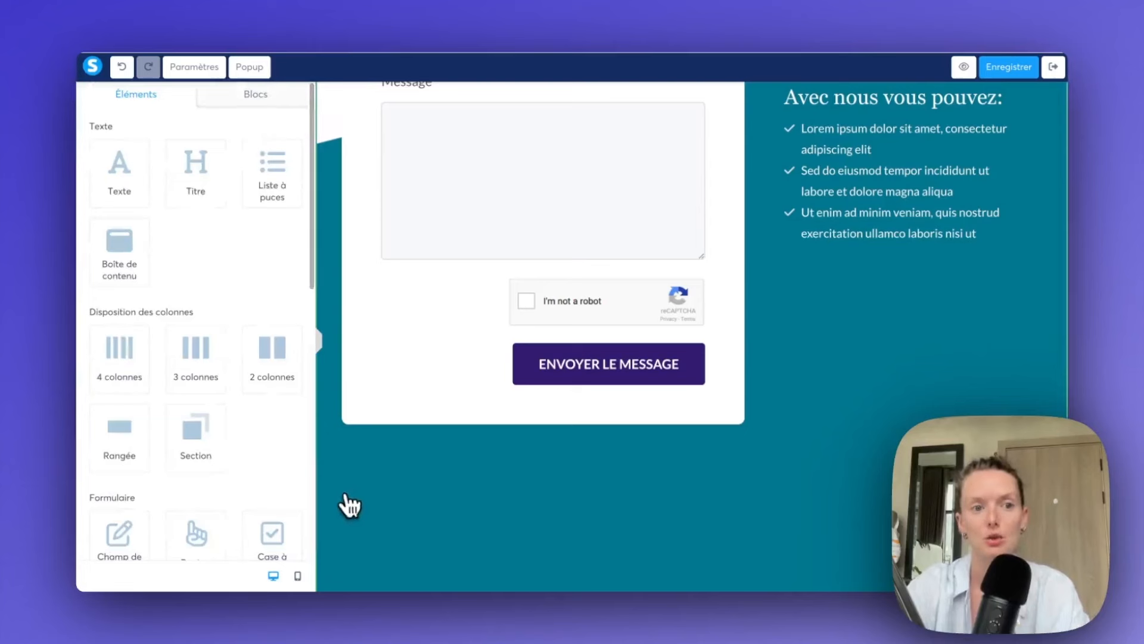
pyautogui.click(350, 506)
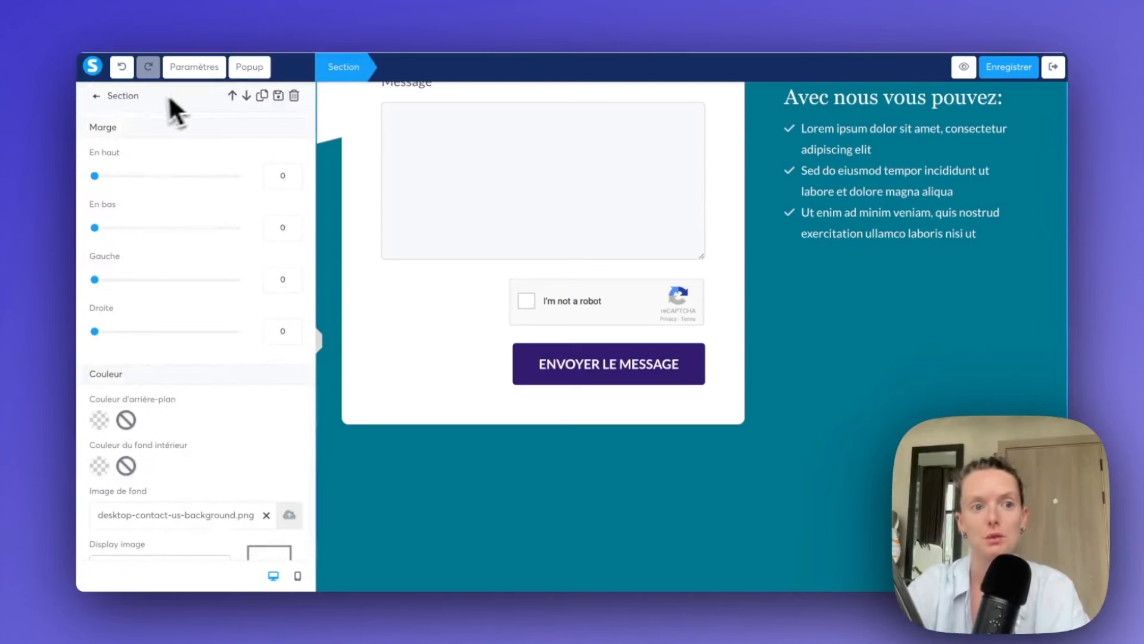
pyautogui.scroll(-2, 221, 372)
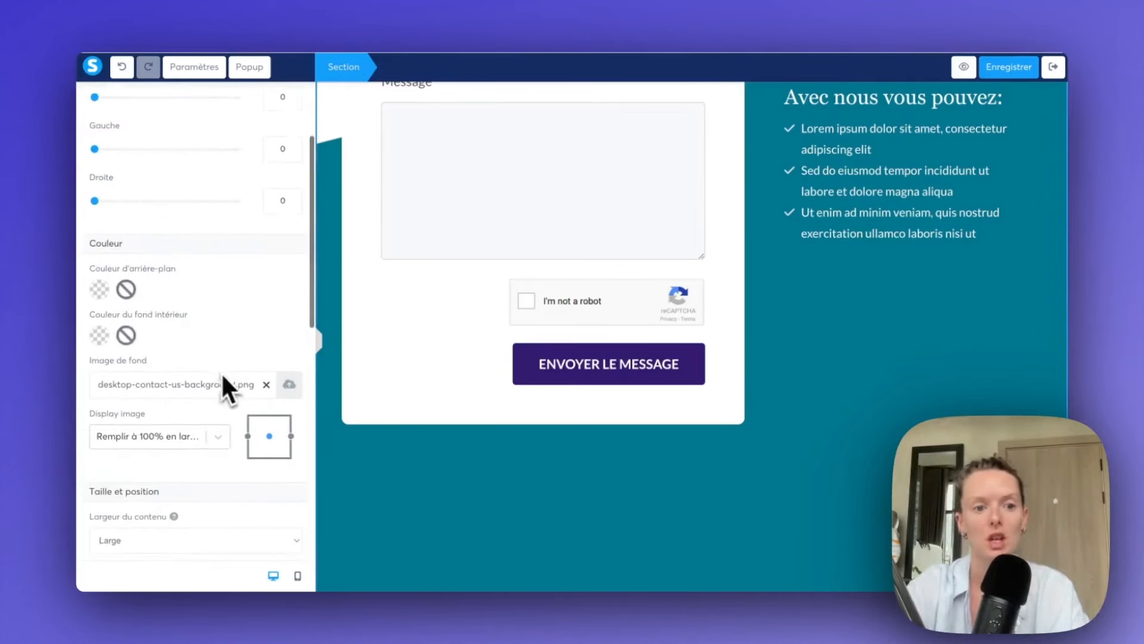
pyautogui.click(266, 385)
pyautogui.click(288, 385)
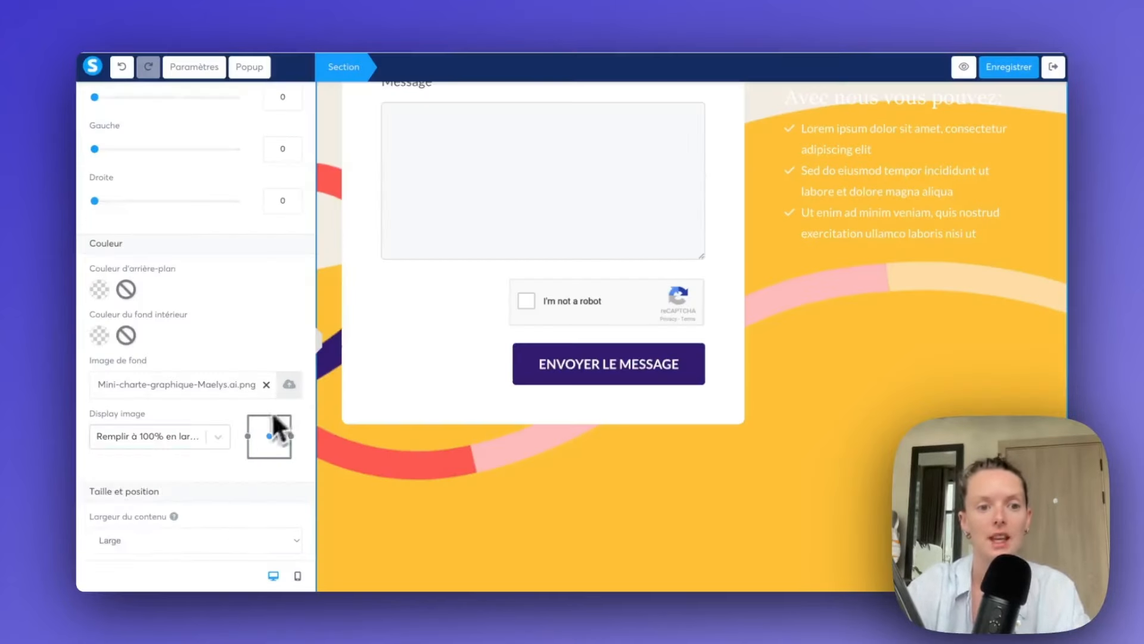
# - Keep the contact section's background image display on "Remplir à 100% en largeur et longueur" and examine the section full-width
pyautogui.click(214, 436)
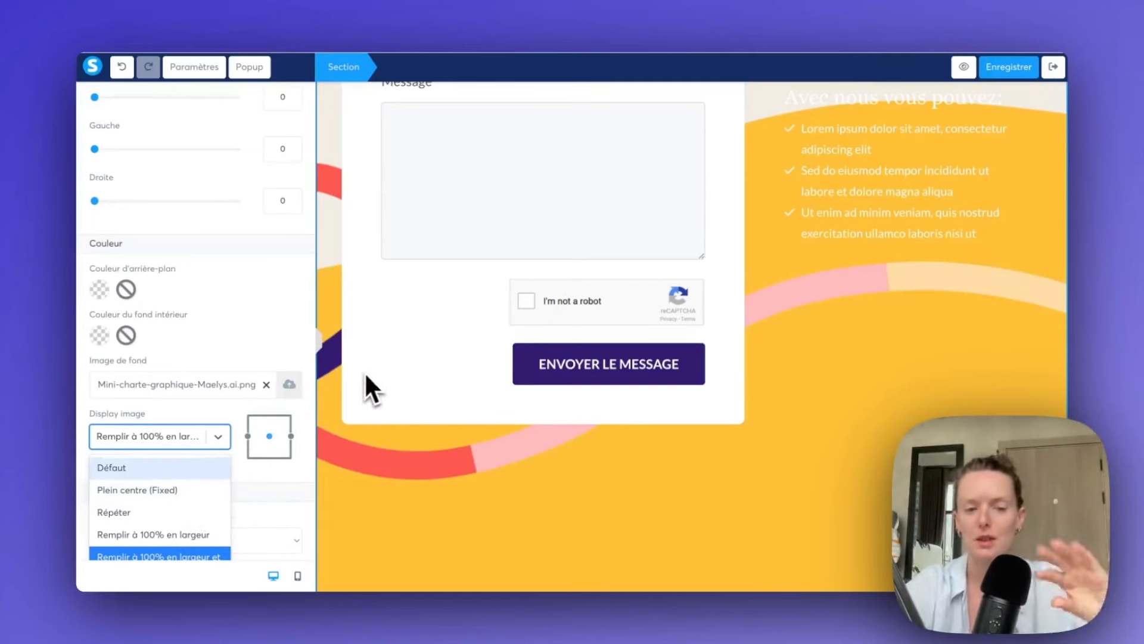
pyautogui.scroll(-1, 231, 495)
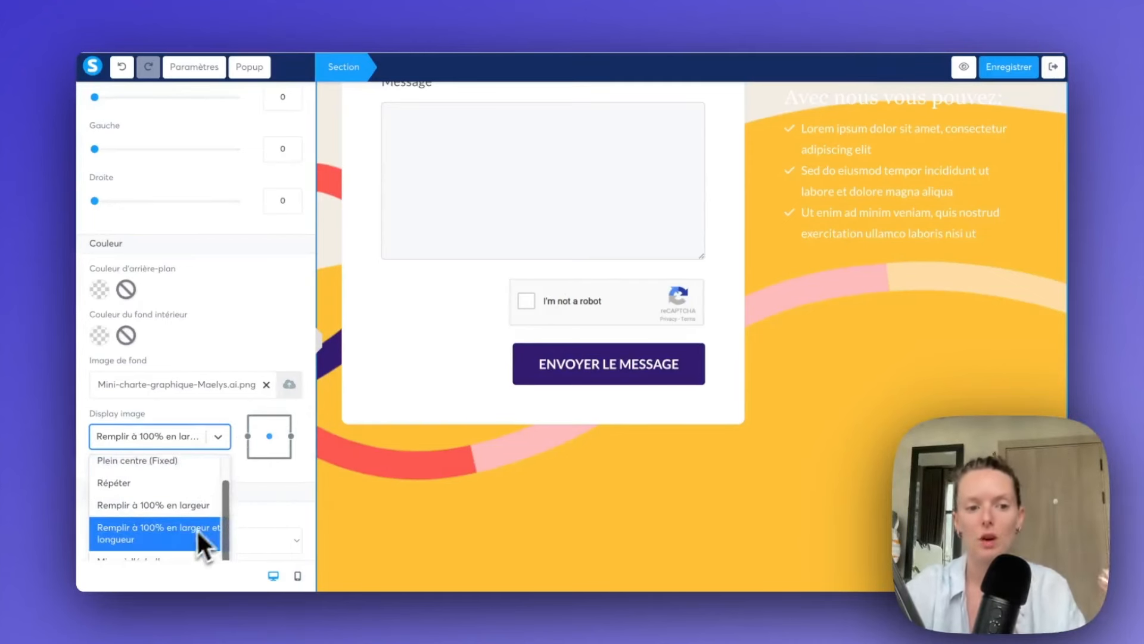
pyautogui.click(181, 539)
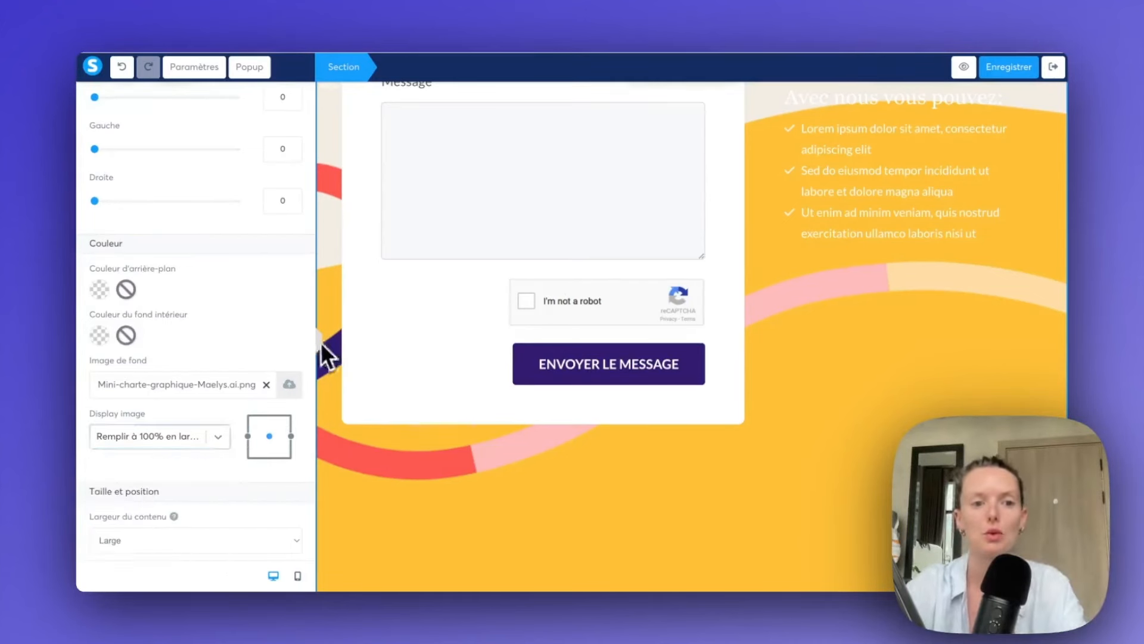
pyautogui.click(327, 357)
pyautogui.scroll(5, 751, 462)
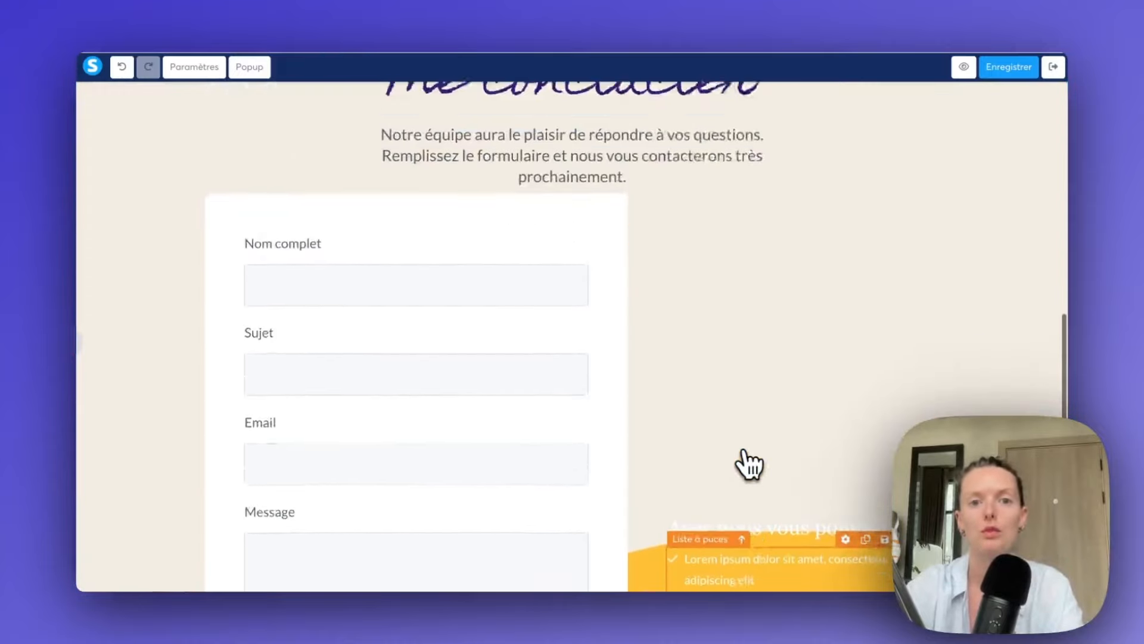
pyautogui.scroll(2, 749, 462)
pyautogui.scroll(-7, 749, 462)
# - Try the "Remplir à 100% en largeur" display mode for the contact section's background image
pyautogui.click(174, 421)
pyautogui.scroll(-1, 196, 450)
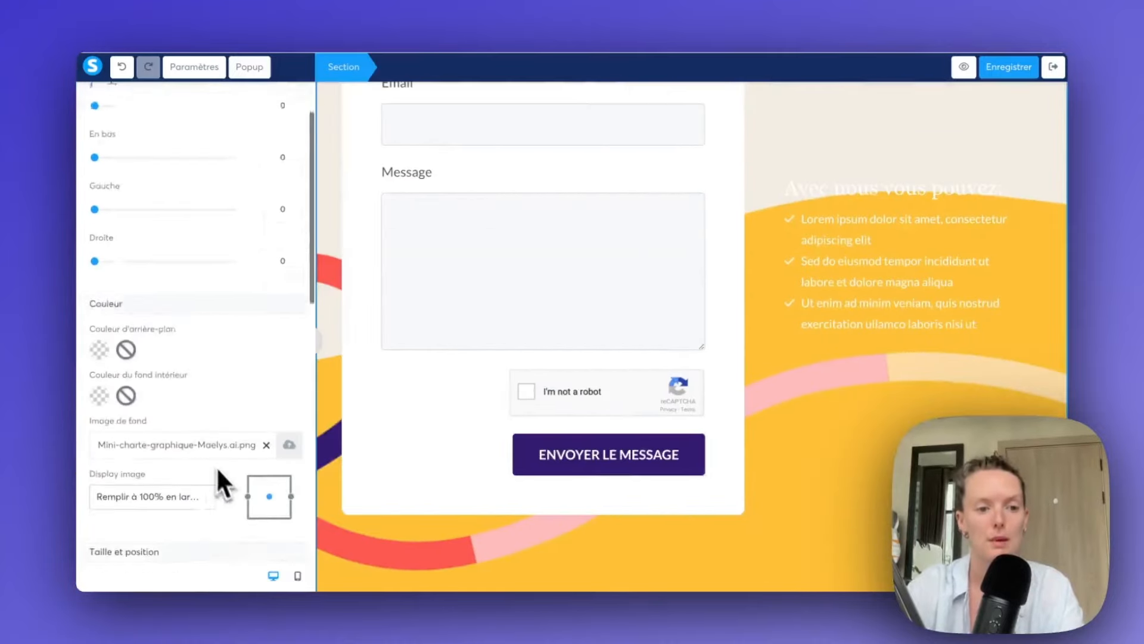
pyautogui.scroll(-2, 221, 471)
pyautogui.click(218, 403)
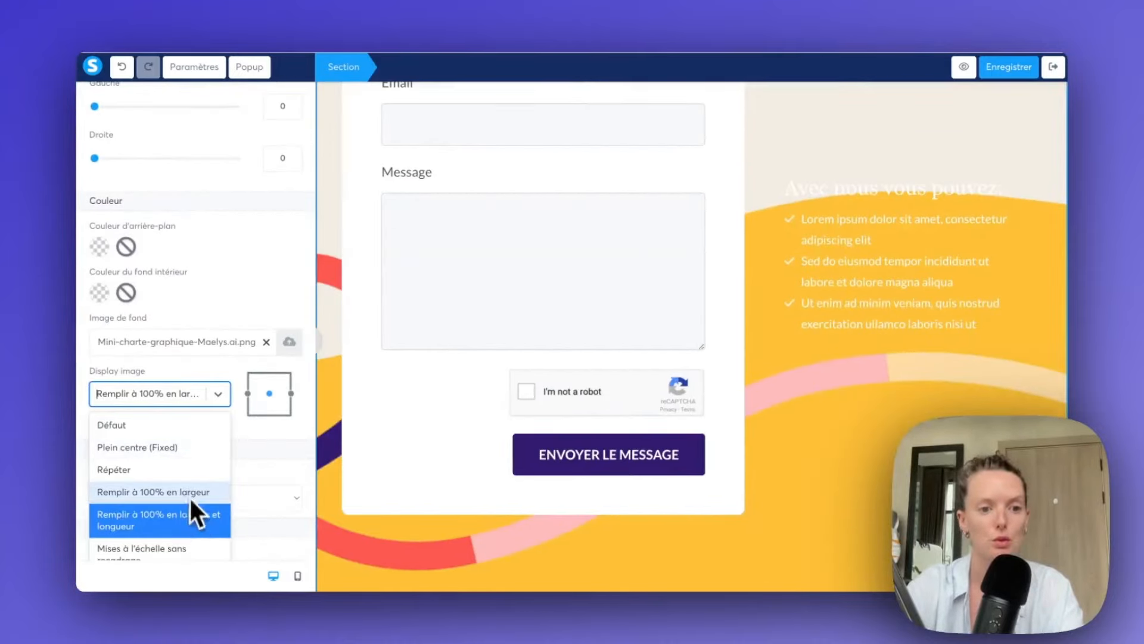
pyautogui.click(191, 514)
pyautogui.click(727, 409)
pyautogui.scroll(5, 756, 409)
pyautogui.scroll(-3, 756, 410)
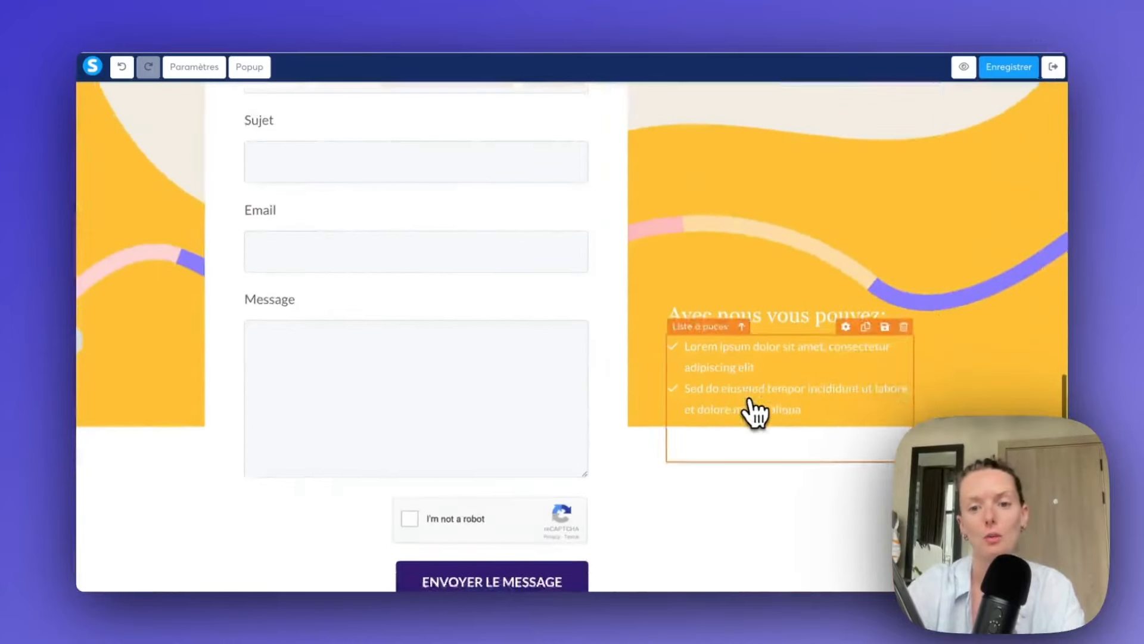
pyautogui.scroll(-4, 755, 412)
# - Set the contact section's bottom padding to 0 and check the section full-width
pyautogui.click(752, 481)
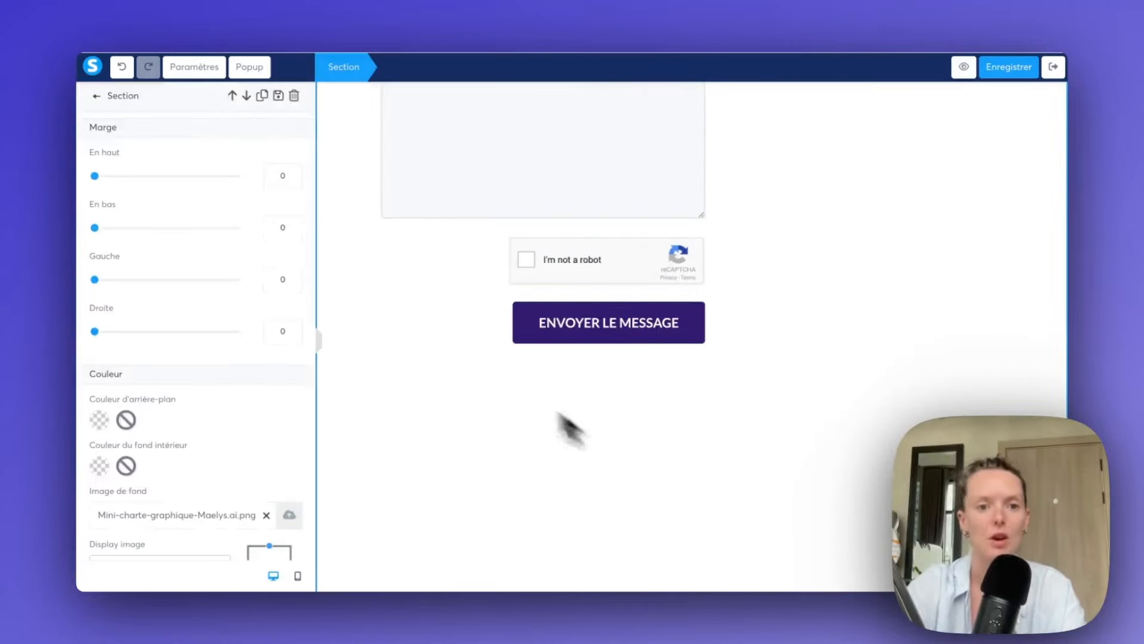
pyautogui.click(441, 400)
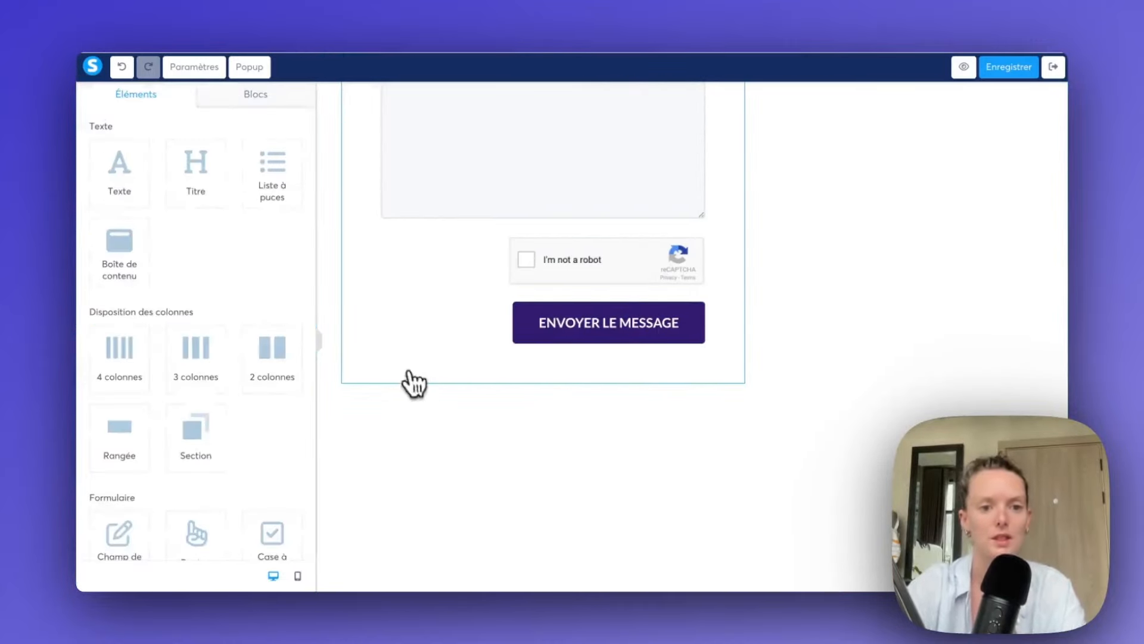
pyautogui.click(409, 384)
pyautogui.scroll(4, 409, 388)
pyautogui.scroll(-5, 237, 448)
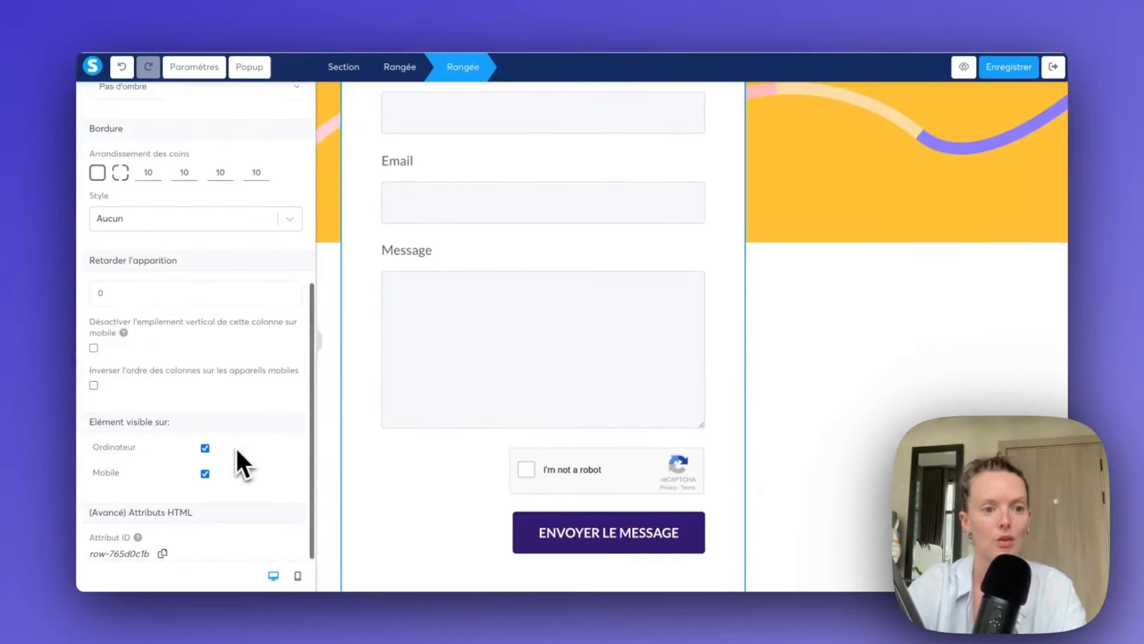
pyautogui.click(790, 517)
pyautogui.scroll(-3, 790, 517)
pyautogui.click(787, 517)
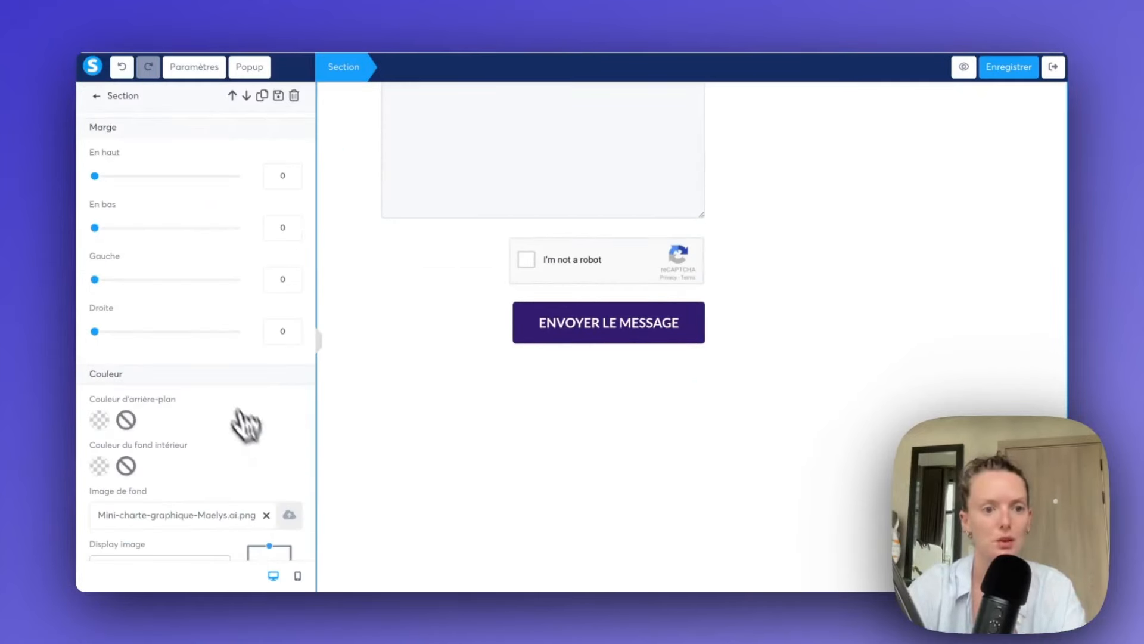
pyautogui.scroll(-8, 239, 411)
pyautogui.moveTo(236, 372); pyautogui.dragTo(83, 383)
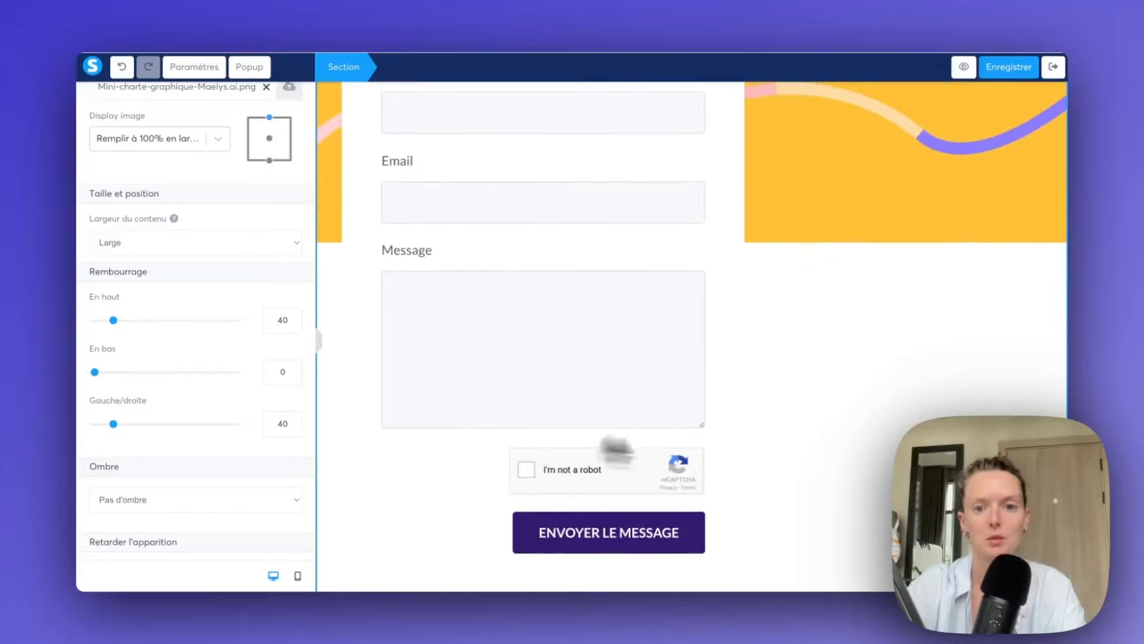
pyautogui.click(318, 342)
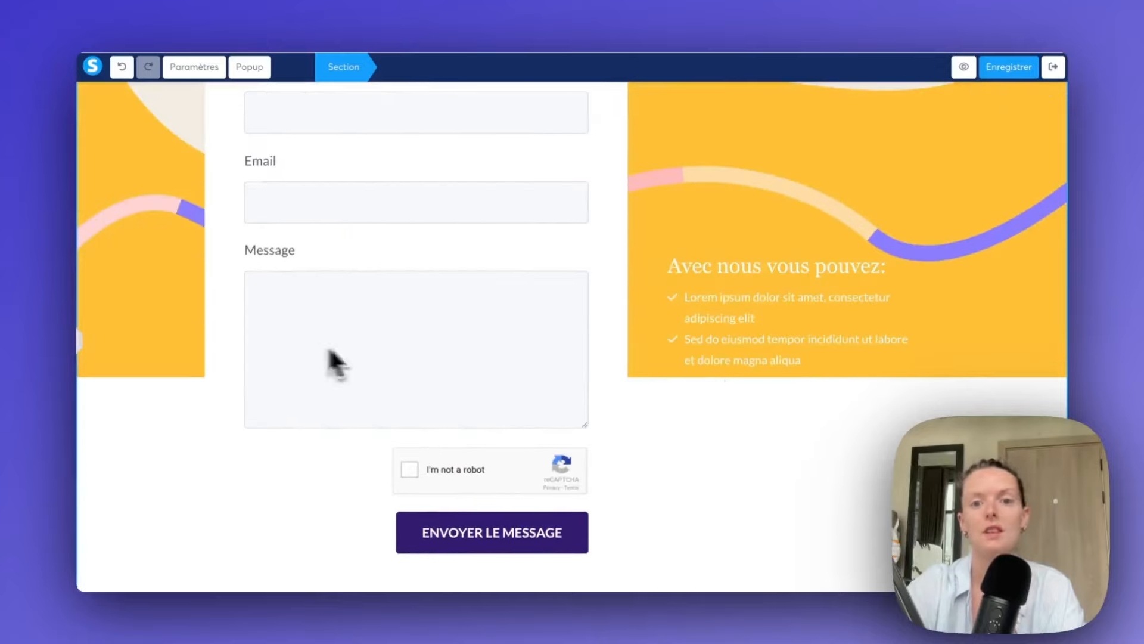
pyautogui.scroll(7, 825, 450)
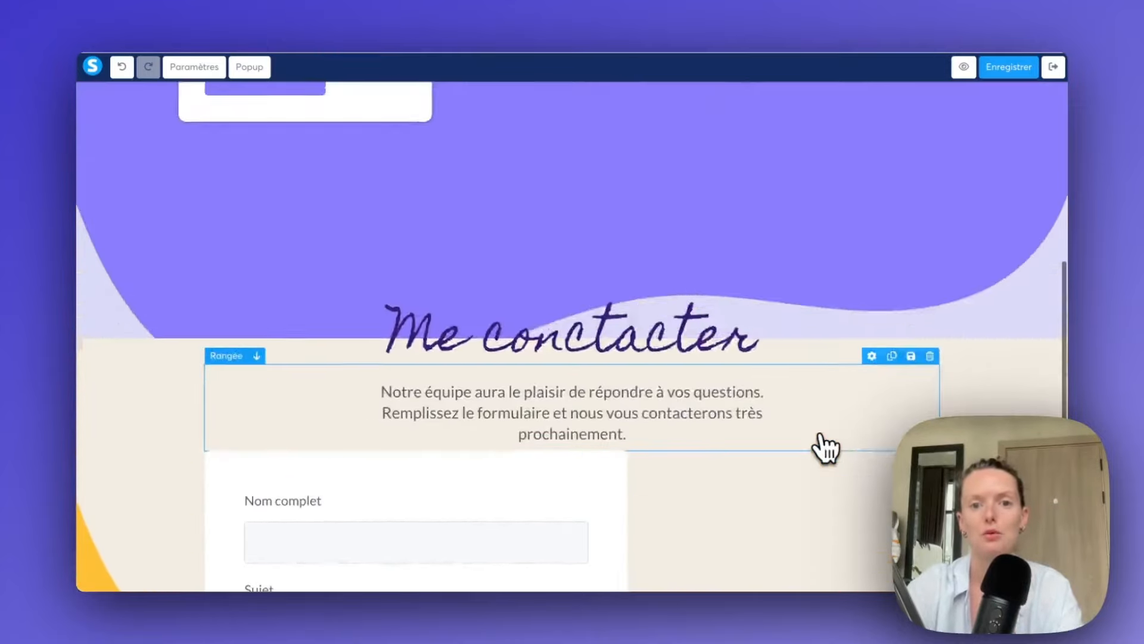
pyautogui.scroll(-8, 825, 449)
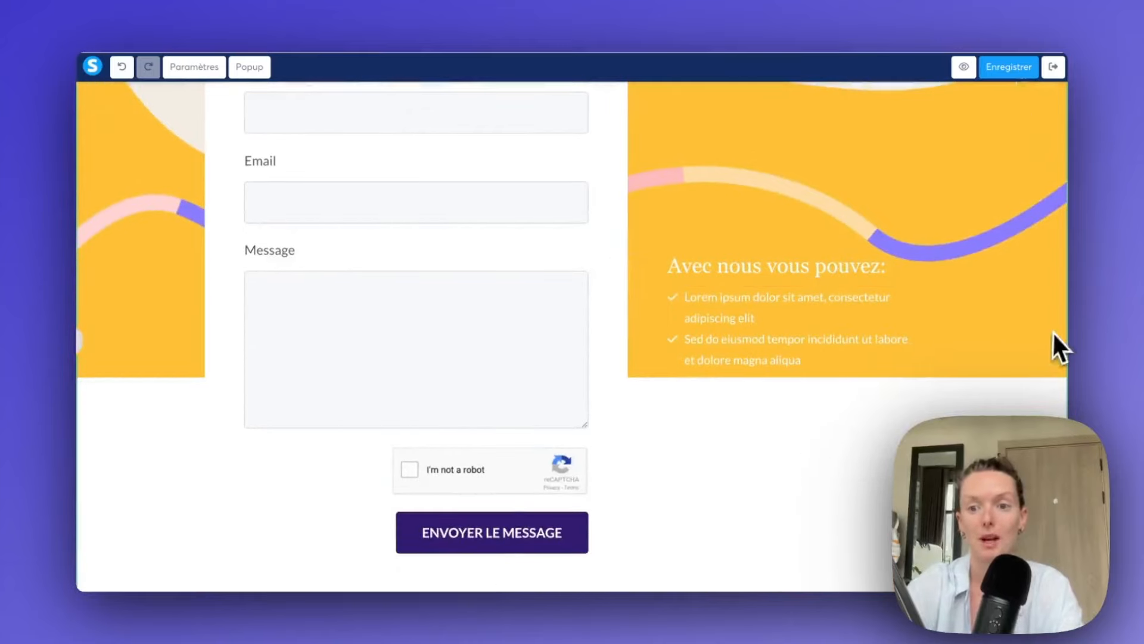
# - Try the "Défaut" display mode for the contact section's background image
pyautogui.click(1053, 331)
pyautogui.scroll(-1, 201, 455)
pyautogui.click(205, 355)
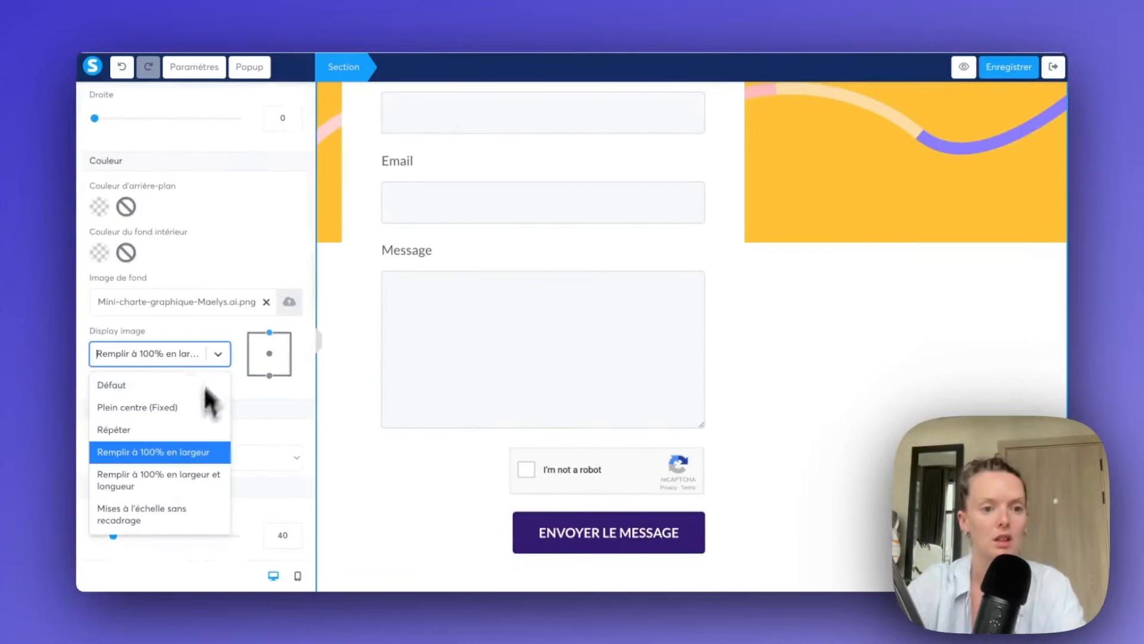
pyautogui.click(176, 391)
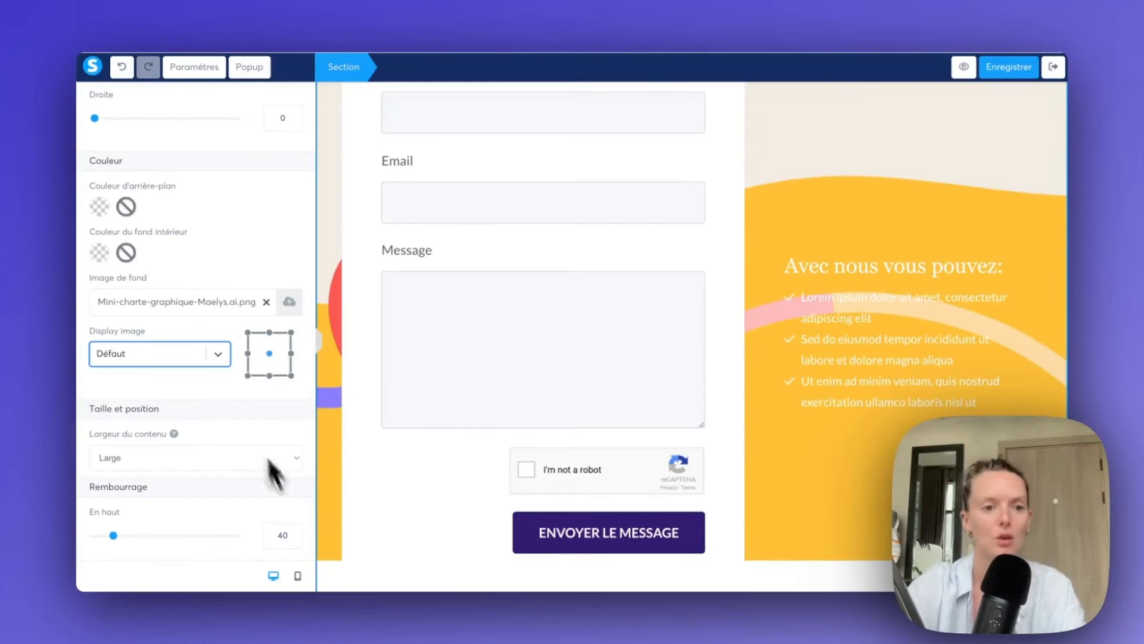
# - Set the contact section's background image display to "Plein centre (Fixed)"
pyautogui.click(222, 358)
pyautogui.click(203, 402)
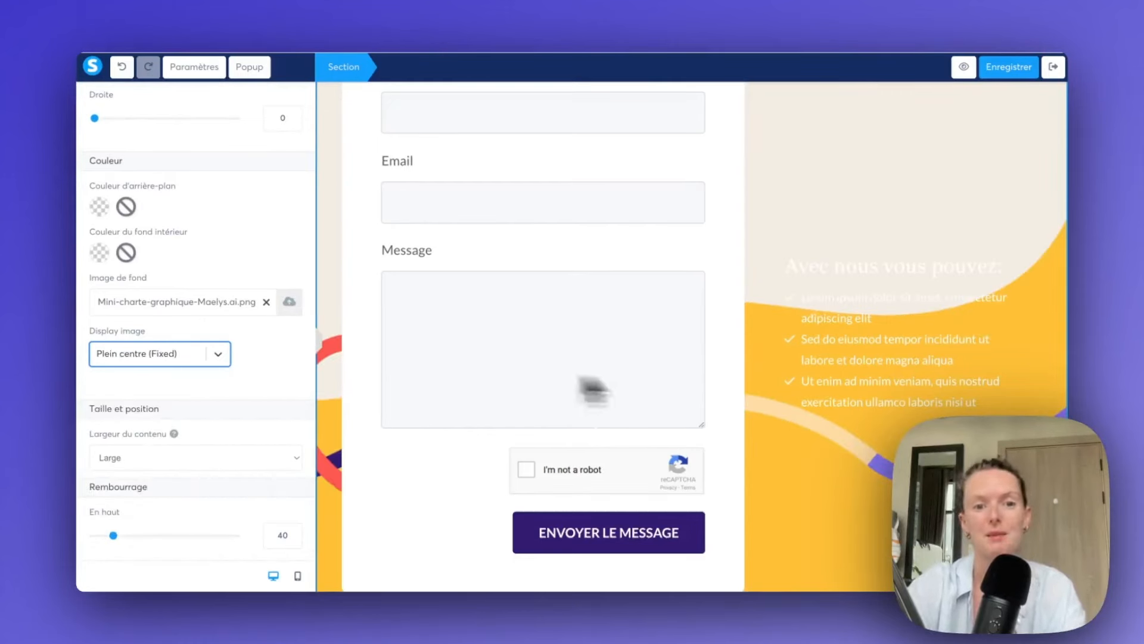
pyautogui.click(317, 343)
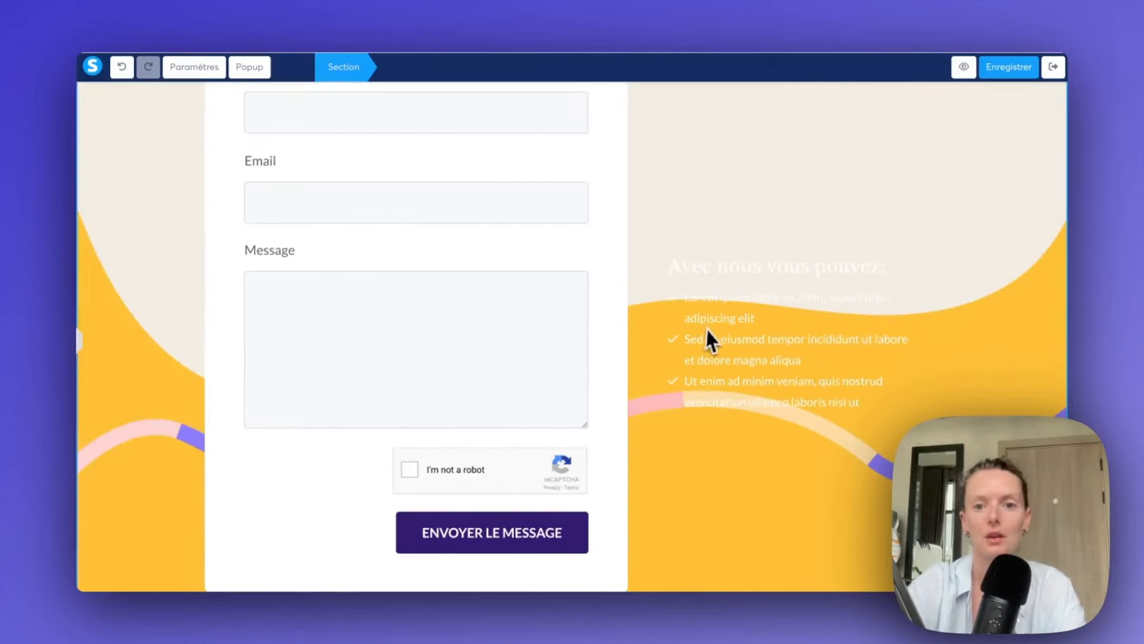
# - Examine how the fixed background image behaves across the offer cards and contact form sections
pyautogui.scroll(6, 710, 327)
pyautogui.scroll(6, 709, 327)
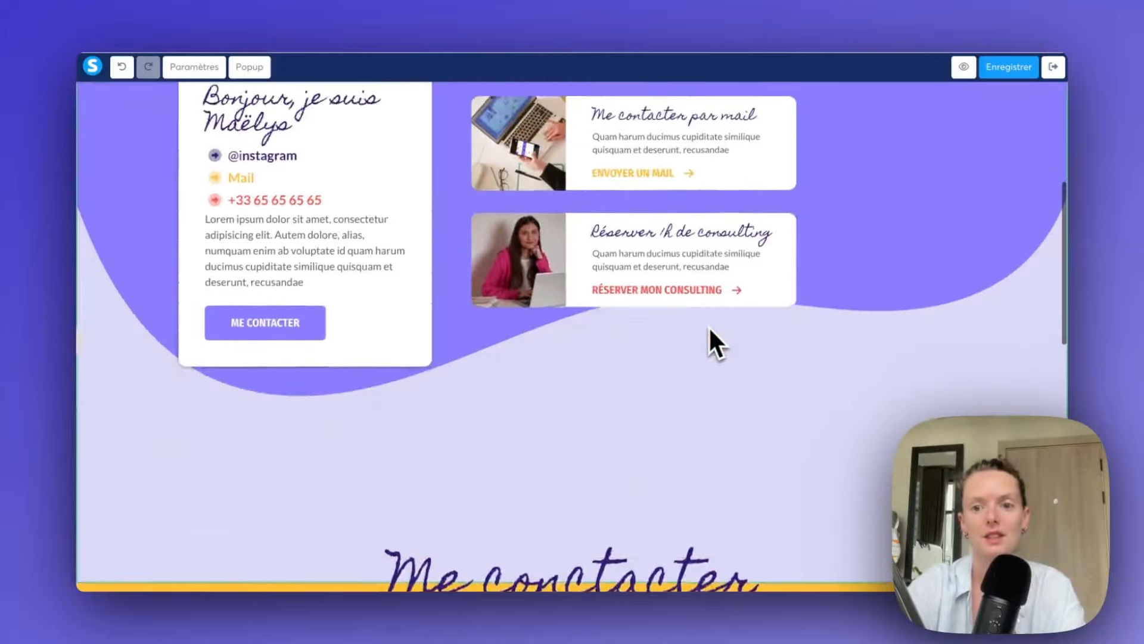
pyautogui.scroll(-12, 709, 326)
pyautogui.scroll(8, 710, 327)
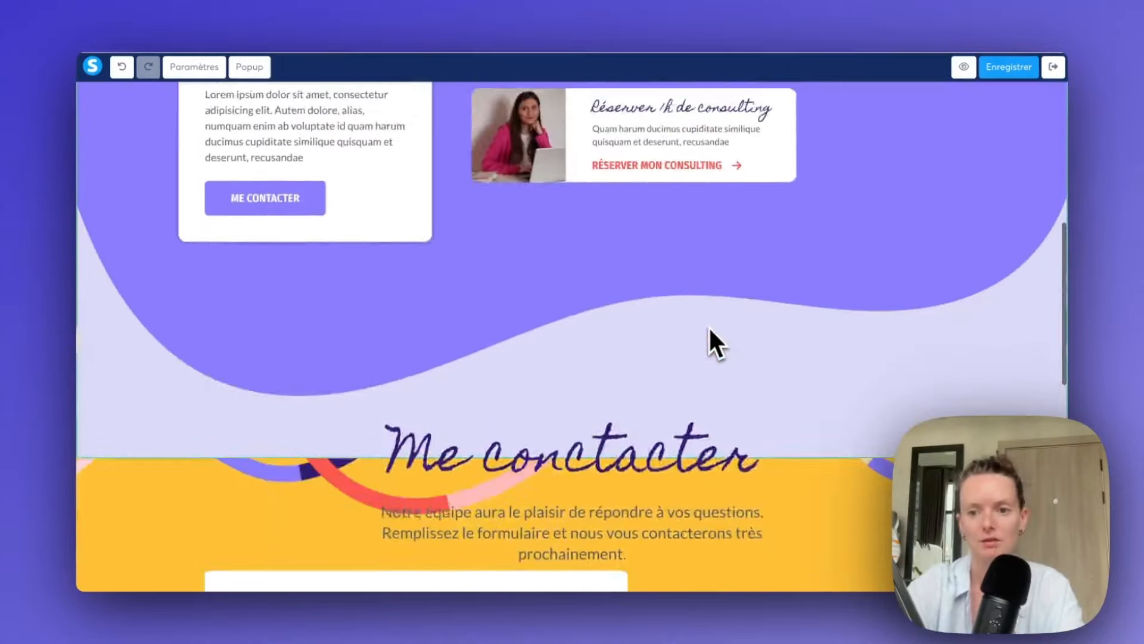
pyautogui.scroll(-4, 709, 327)
pyautogui.scroll(-5, 709, 327)
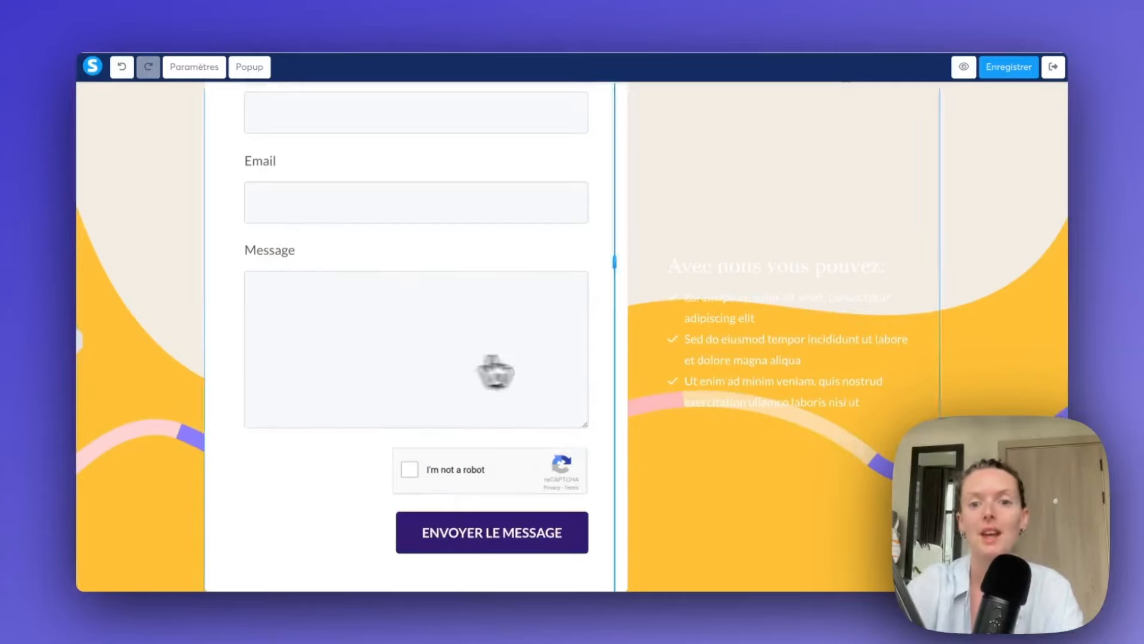
pyautogui.scroll(2, 779, 353)
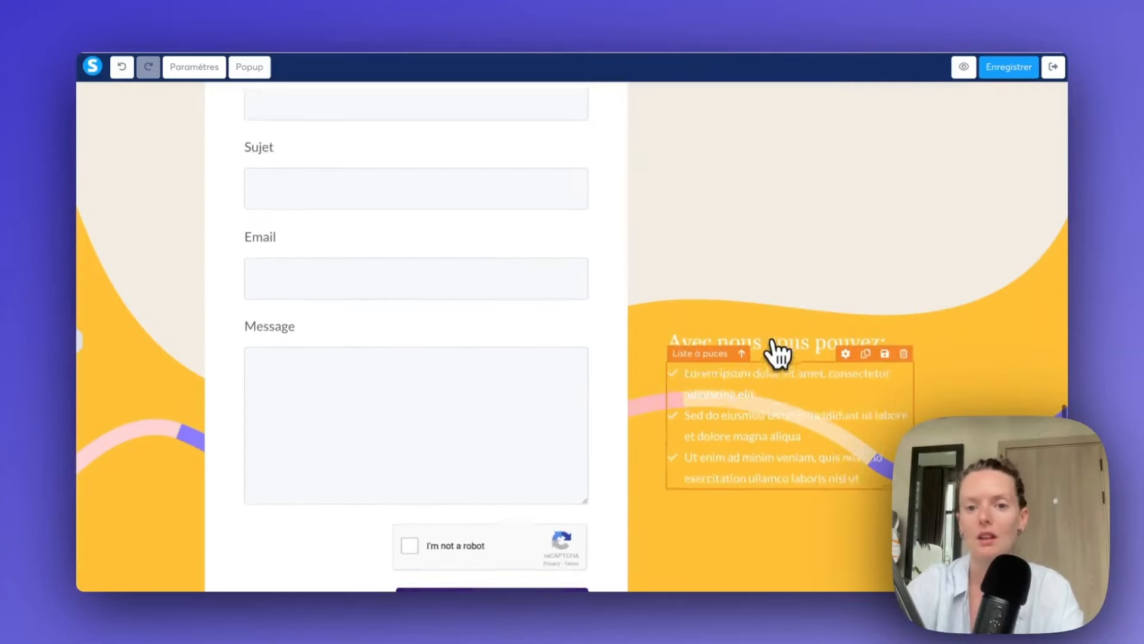
pyautogui.scroll(-2, 779, 352)
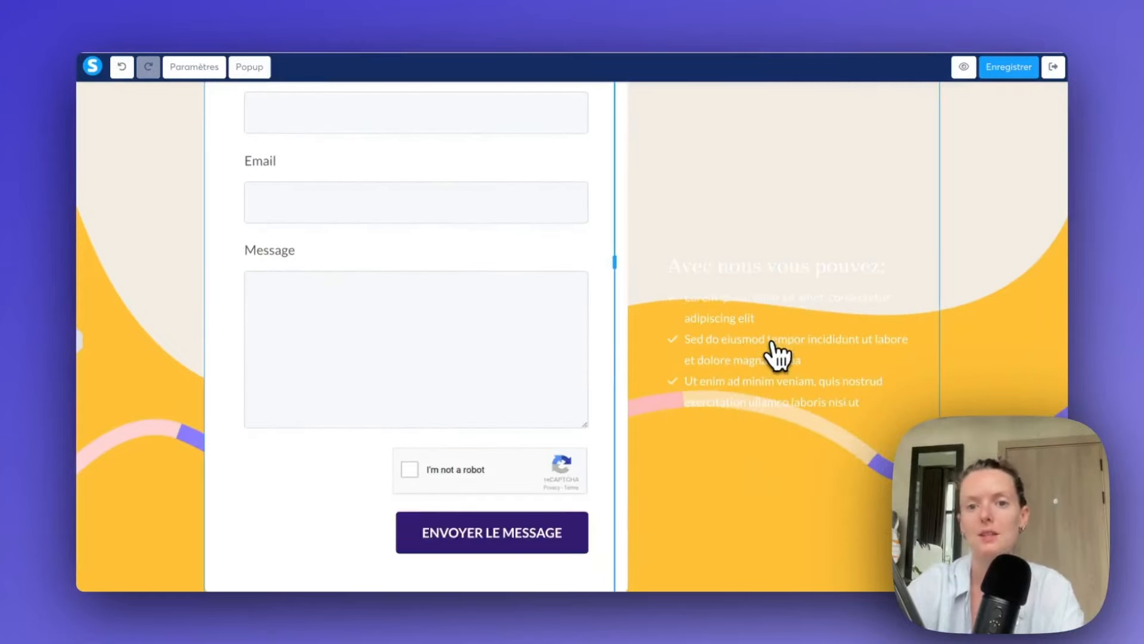
# - Change the text colour of the "Avec nous vous pouvez:" heading to the saved dark purple
pyautogui.click(749, 263)
pyautogui.click(810, 271)
pyautogui.click(796, 244)
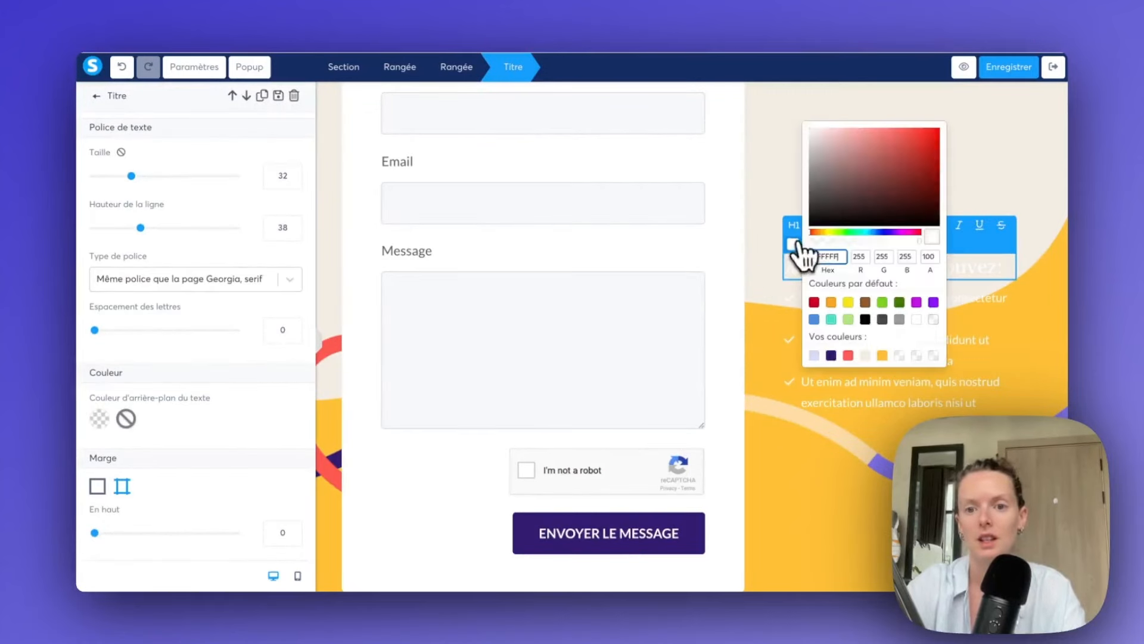
pyautogui.click(831, 355)
# - Set the "Avec nous vous pouvez:" heading's font to the Google font Homemade Apple
pyautogui.click(200, 279)
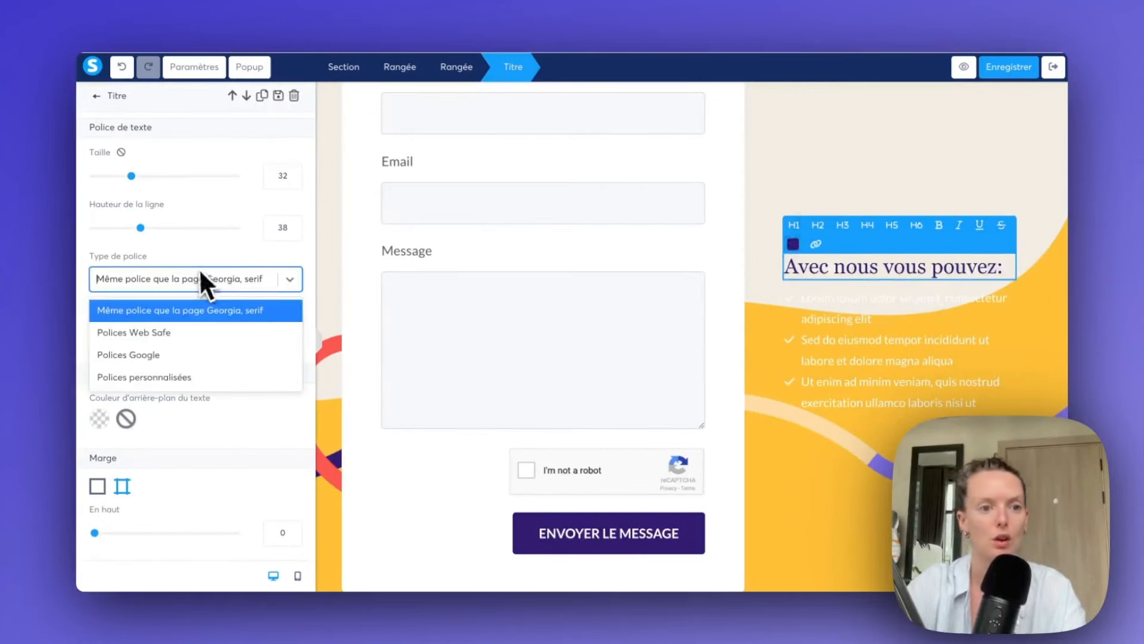
pyautogui.click(199, 346)
pyautogui.click(186, 308)
pyautogui.write('home')
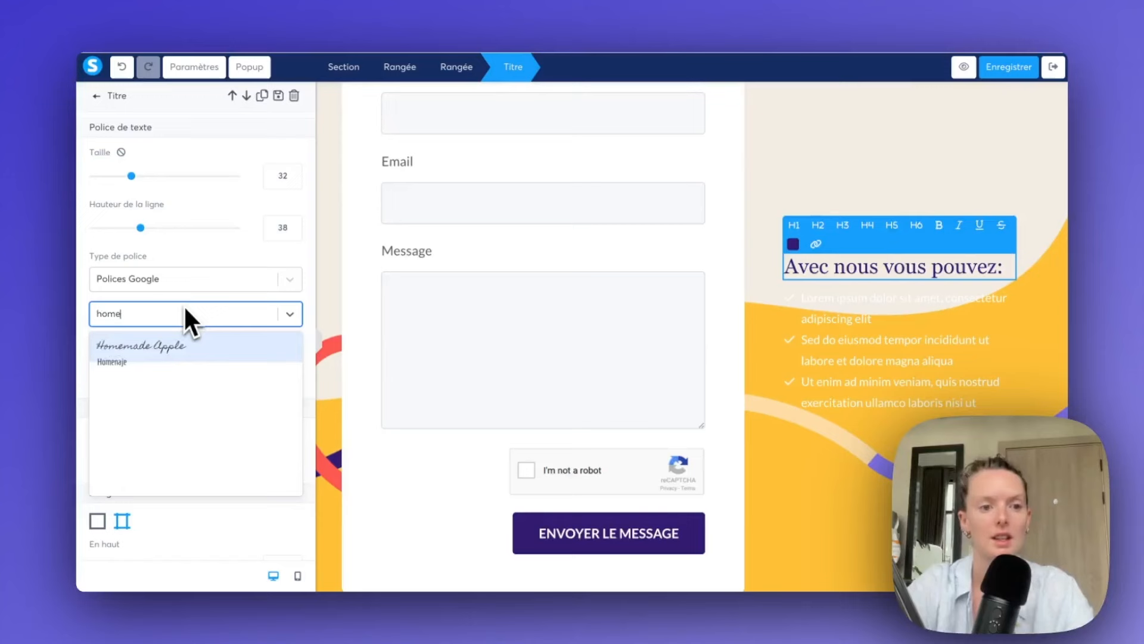
pyautogui.click(190, 345)
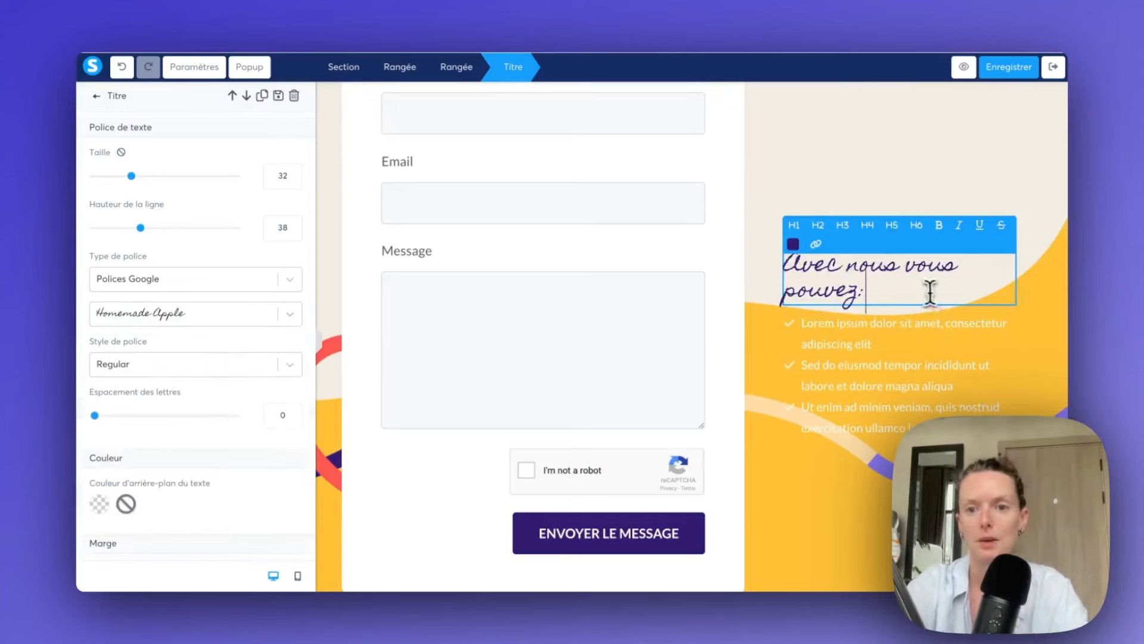
pyautogui.moveTo(932, 289); pyautogui.dragTo(781, 274)
# - Colour the selected bullet list text under the heading and the list's check icons in the saved dark purple 331C70
pyautogui.tripleClick(821, 369)
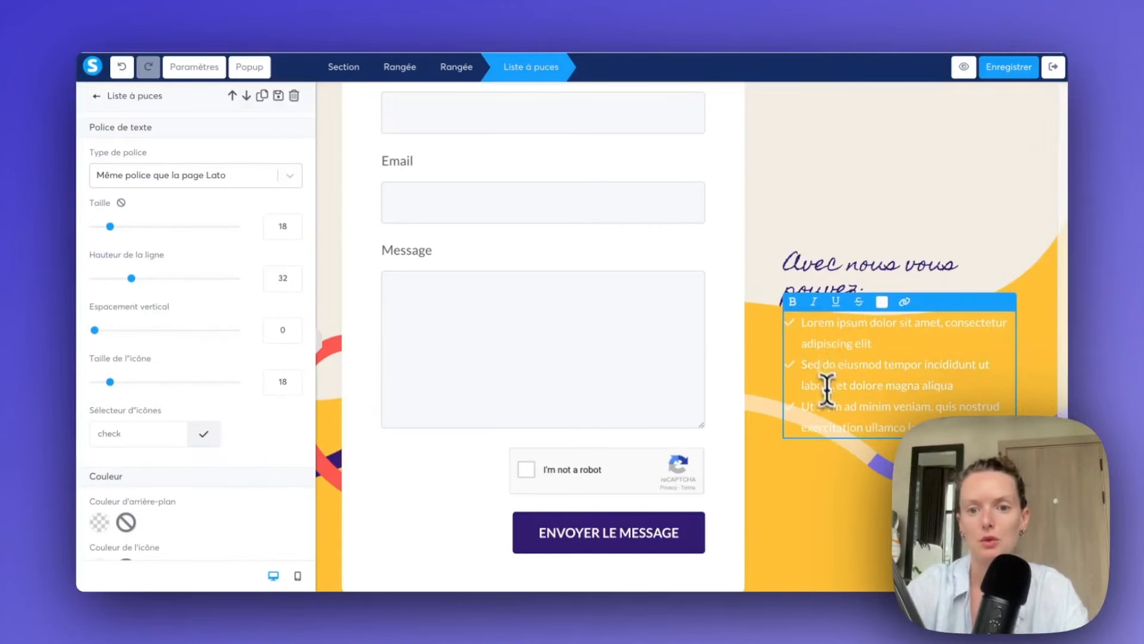
pyautogui.moveTo(810, 327); pyautogui.dragTo(892, 439)
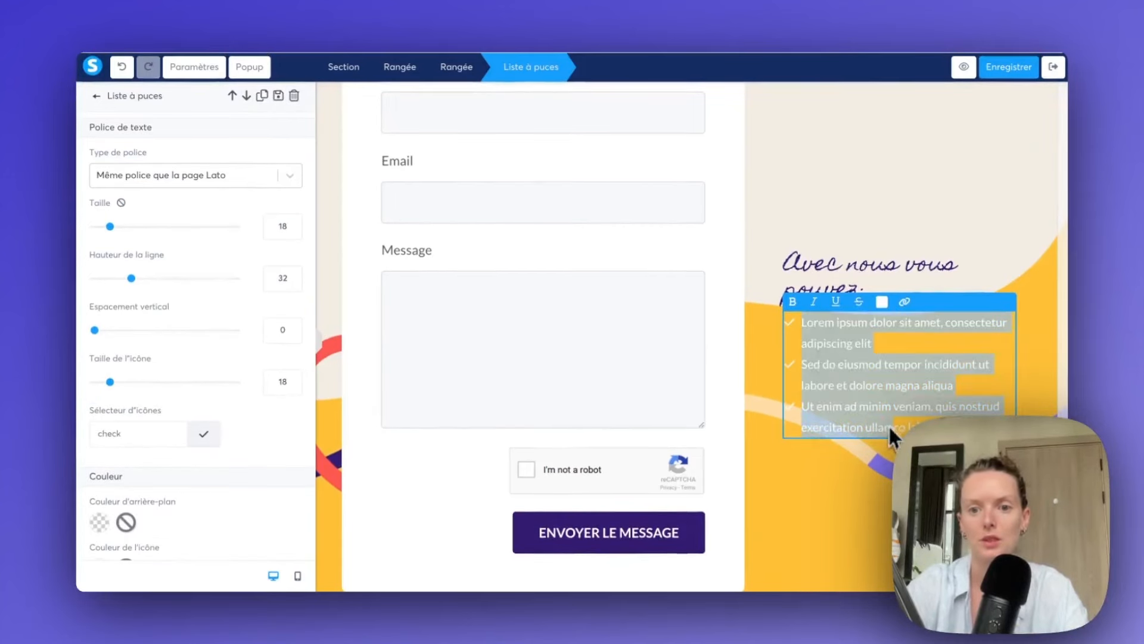
pyautogui.click(920, 316)
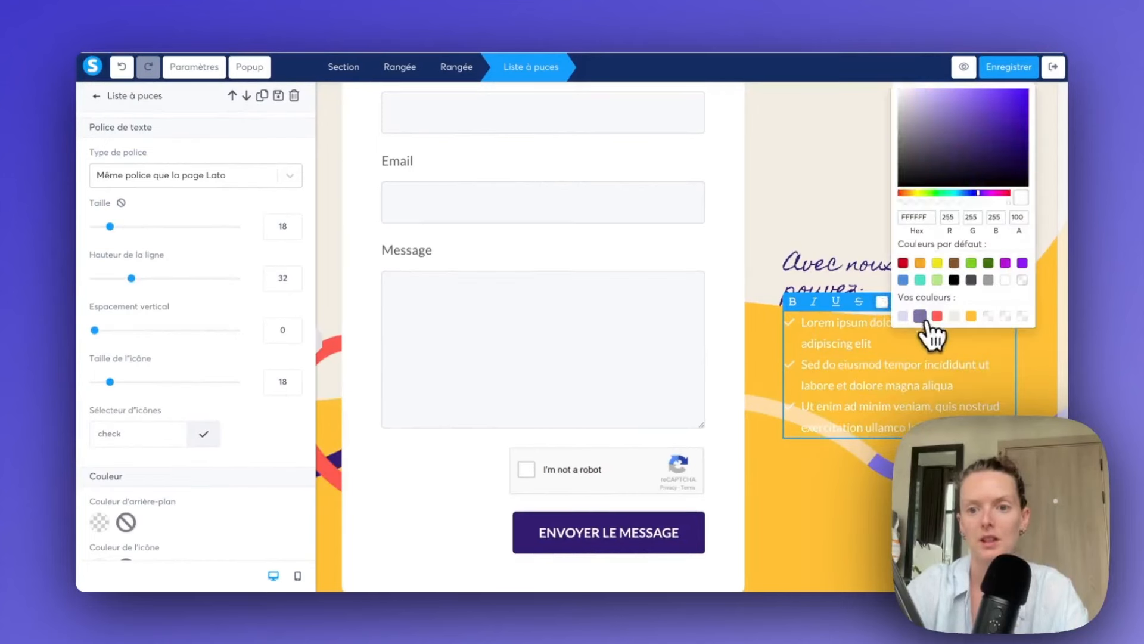
pyautogui.scroll(-5, 156, 509)
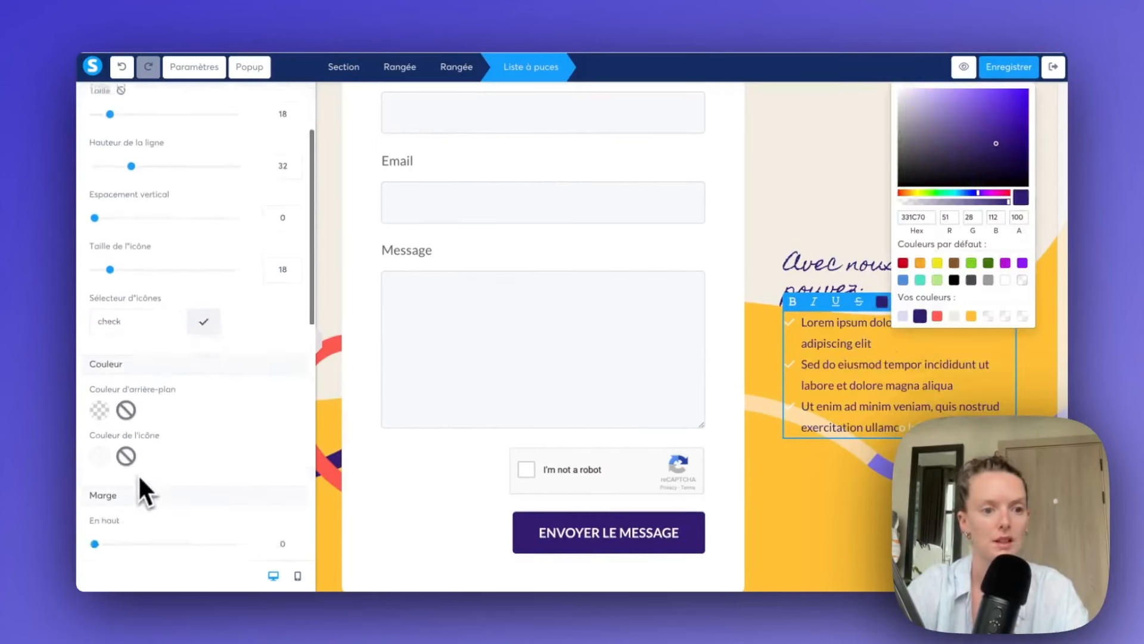
pyautogui.click(99, 418)
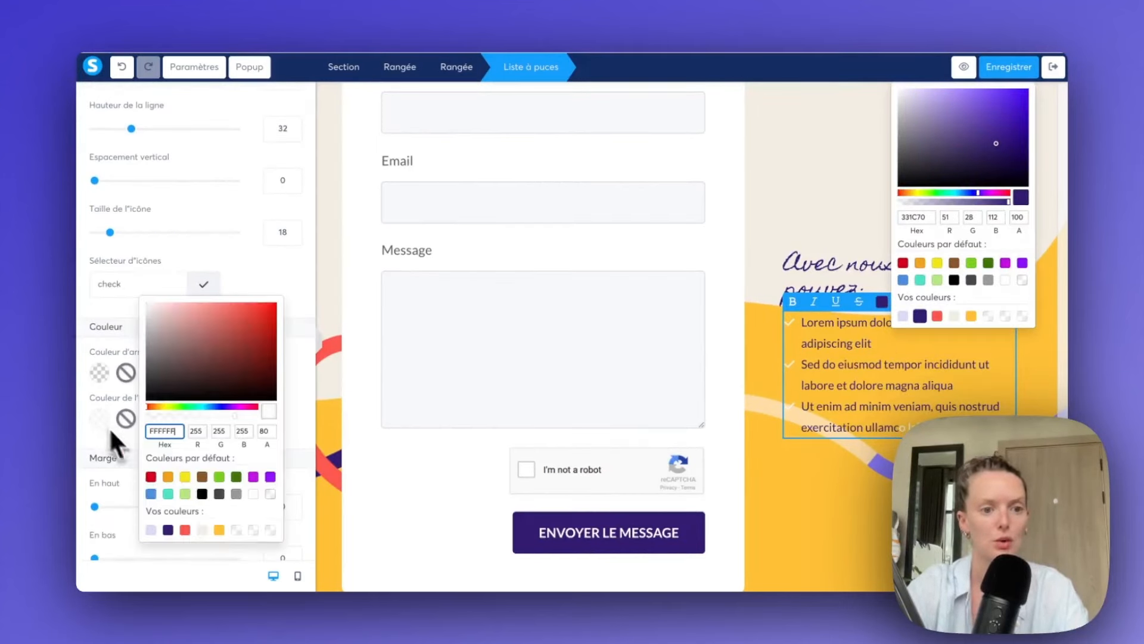
pyautogui.click(168, 529)
pyautogui.click(825, 491)
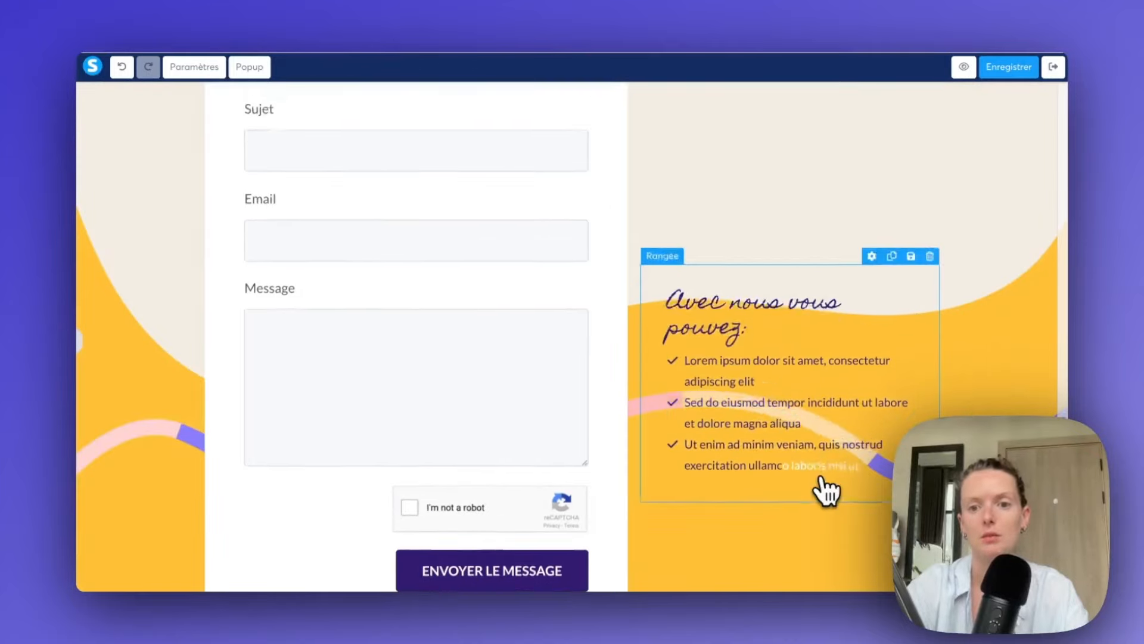
pyautogui.scroll(6, 825, 486)
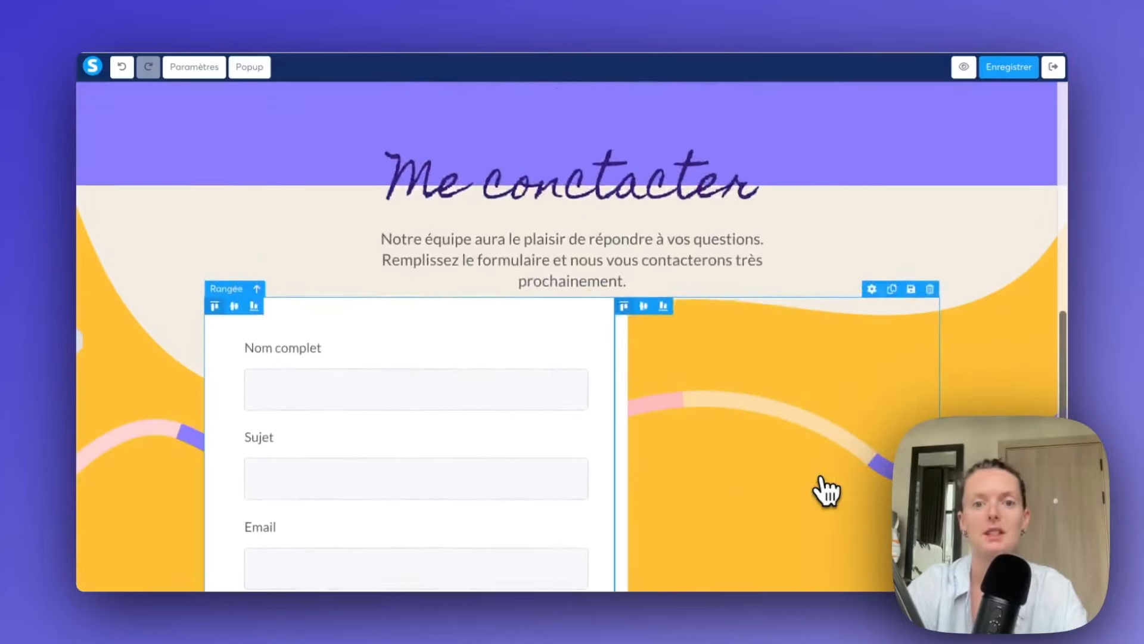
# - Examine the page from the logo, profile and offer cards down to the contact form and its background
pyautogui.scroll(-6, 825, 490)
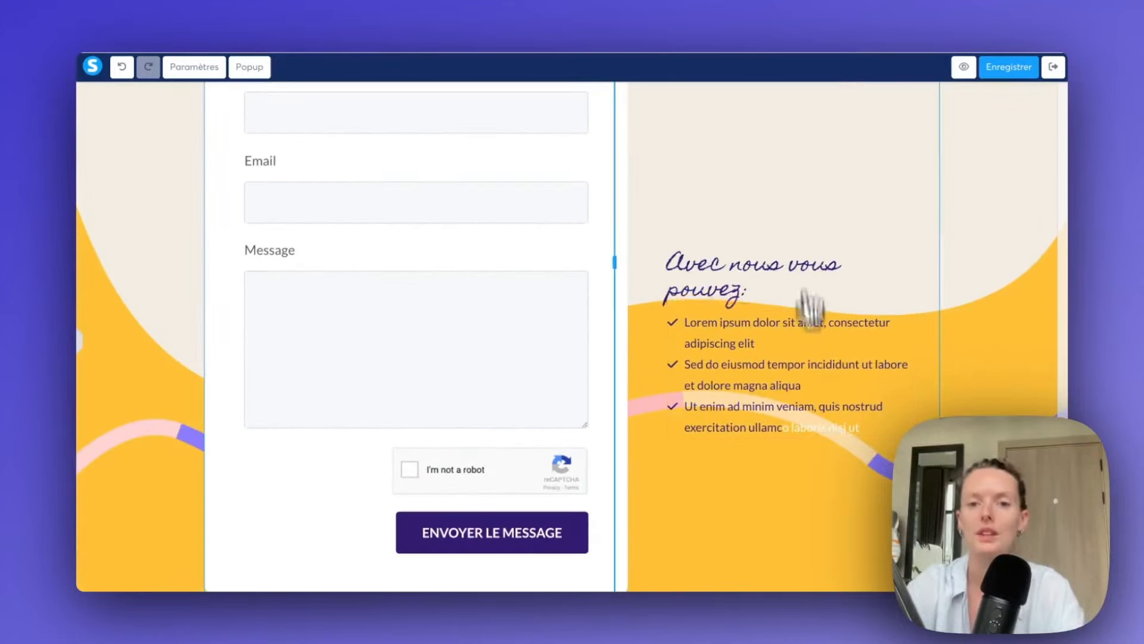
pyautogui.scroll(6, 812, 302)
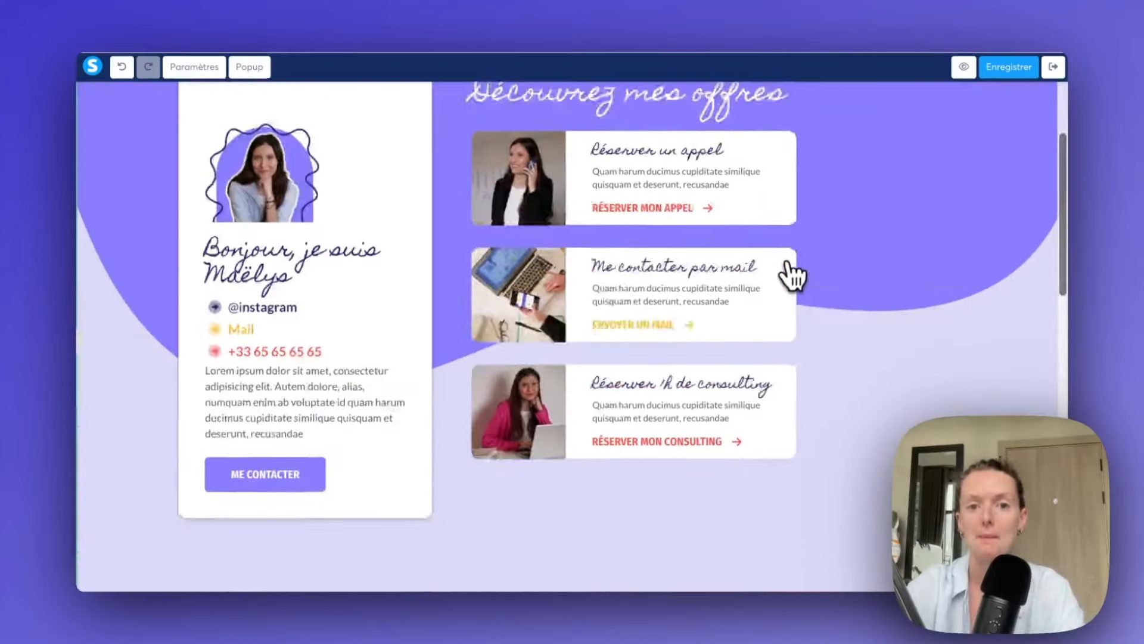
pyautogui.scroll(3, 793, 275)
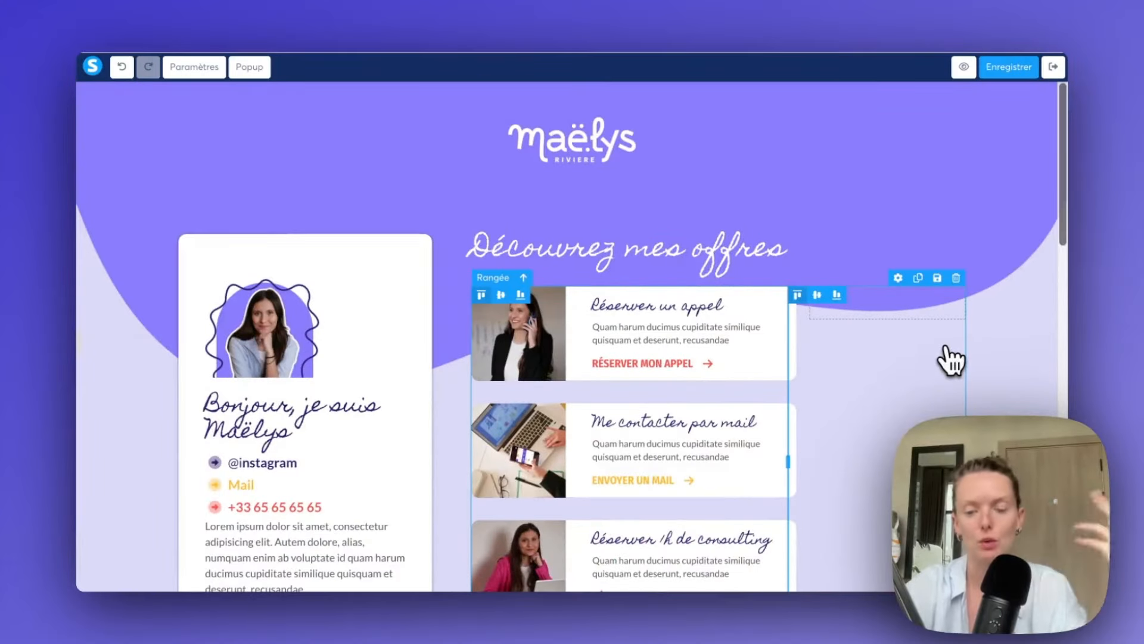
pyautogui.scroll(-3, 1025, 336)
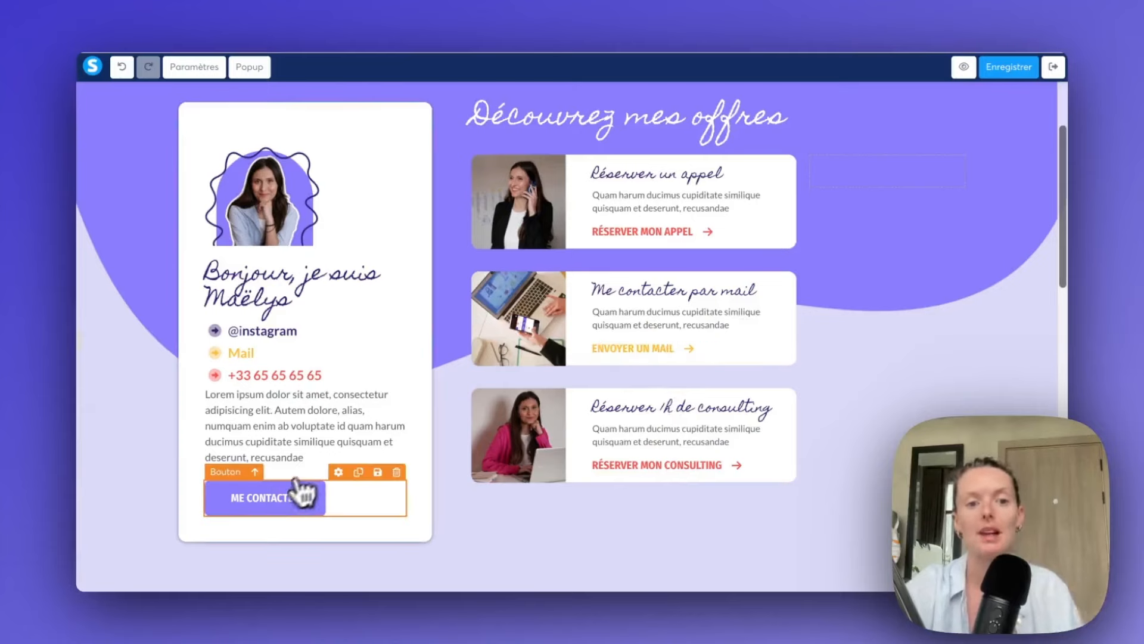
pyautogui.scroll(-3, 499, 535)
pyautogui.scroll(-5, 499, 536)
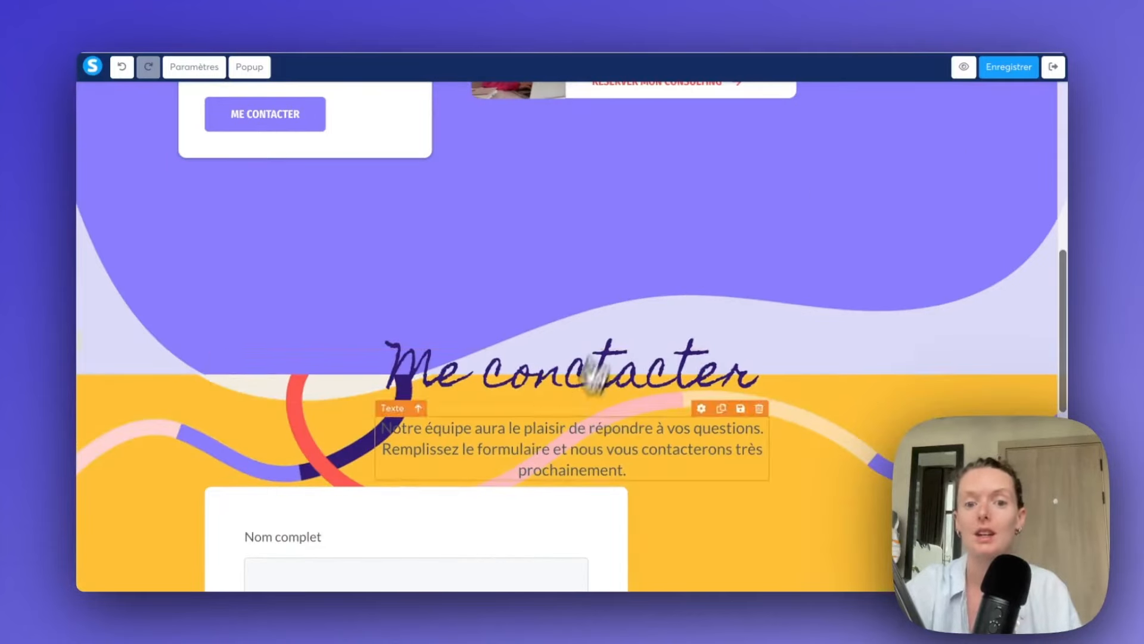
pyautogui.scroll(-5, 686, 468)
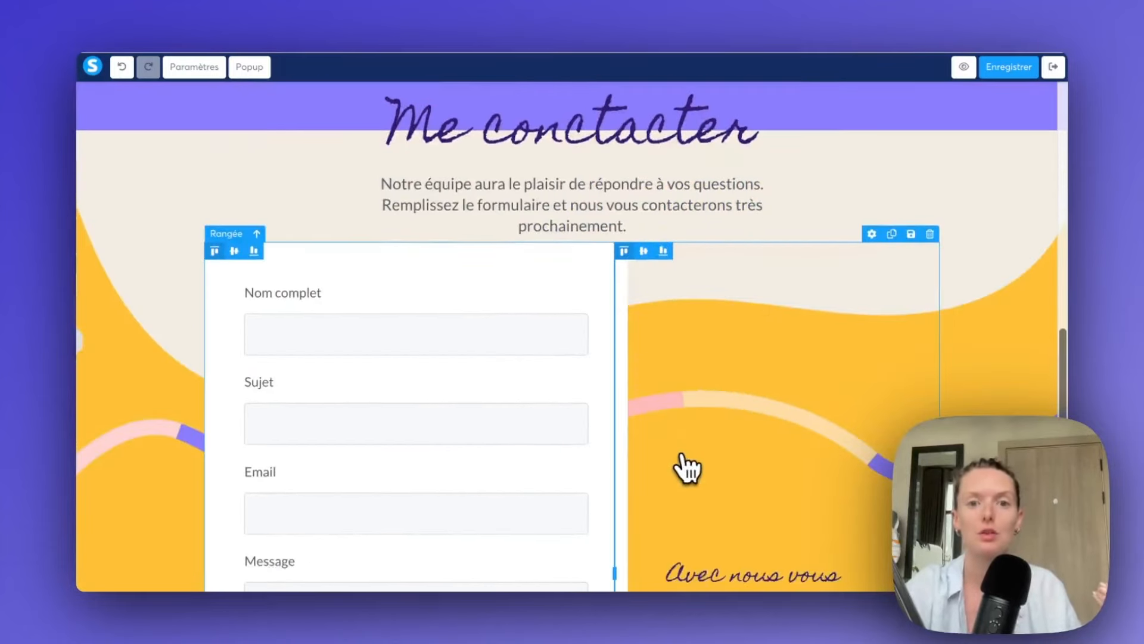
pyautogui.scroll(4, 685, 468)
pyautogui.scroll(2, 686, 468)
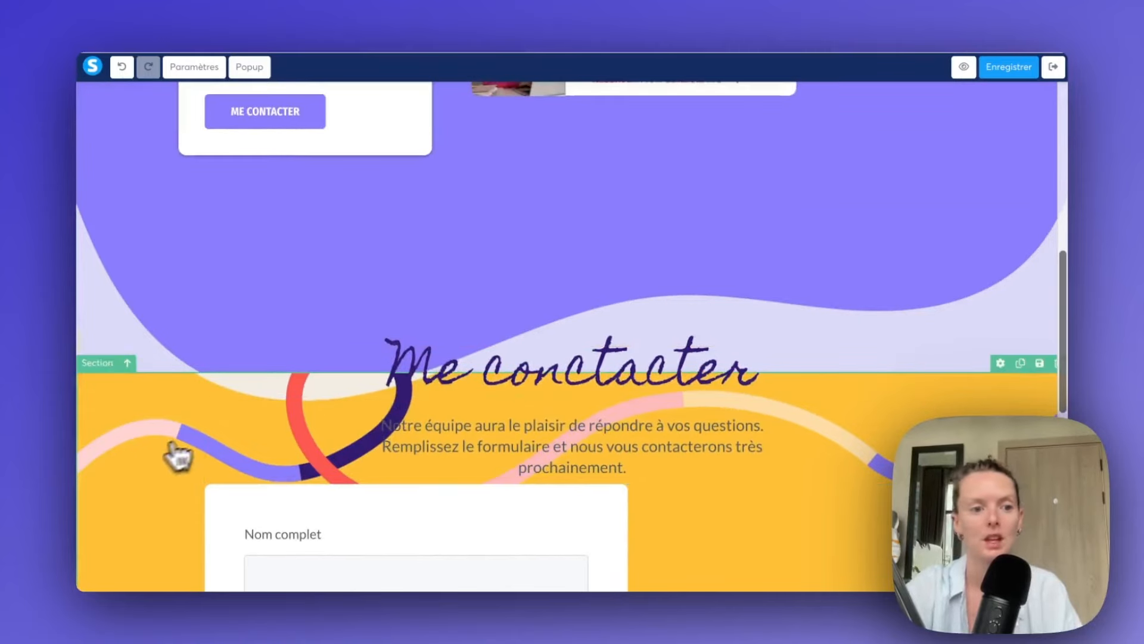
# - Set the contact form section's background image to fill 100% of the width and review the transition between sections
pyautogui.click(149, 465)
pyautogui.scroll(-3, 145, 461)
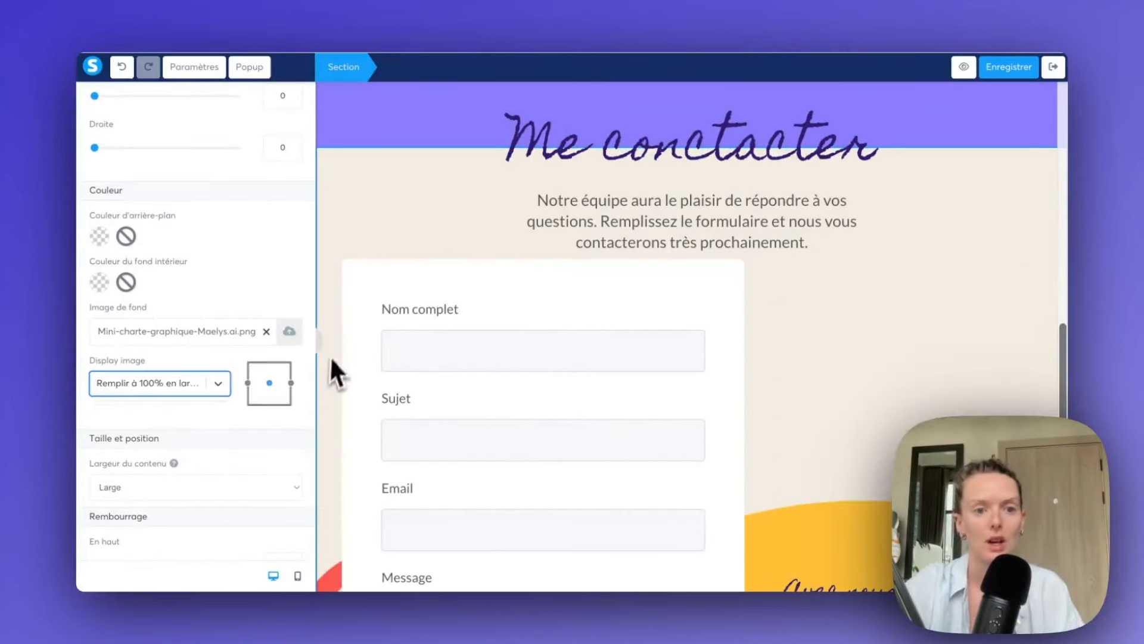
pyautogui.click(321, 345)
pyautogui.scroll(-5, 167, 385)
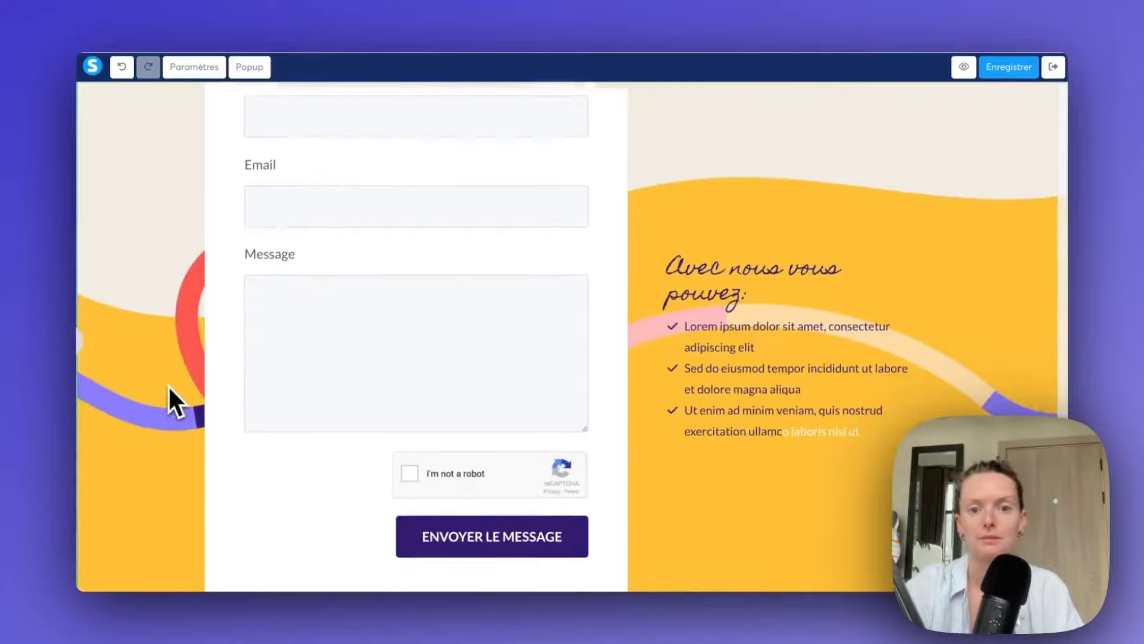
pyautogui.scroll(8, 168, 384)
pyautogui.scroll(3, 168, 384)
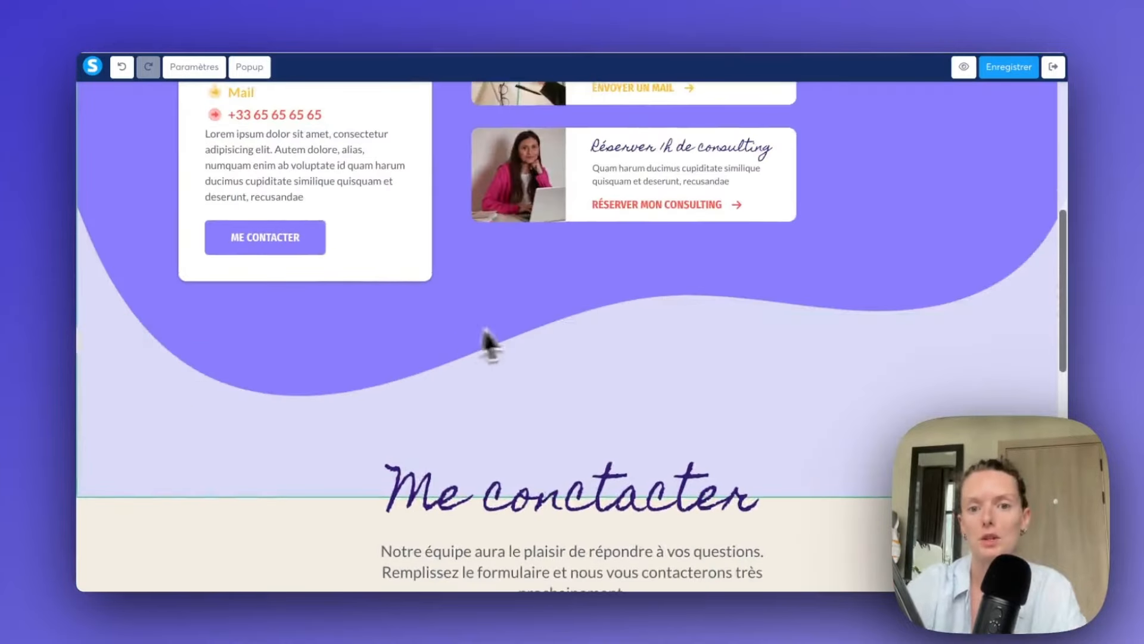
pyautogui.scroll(4, 637, 356)
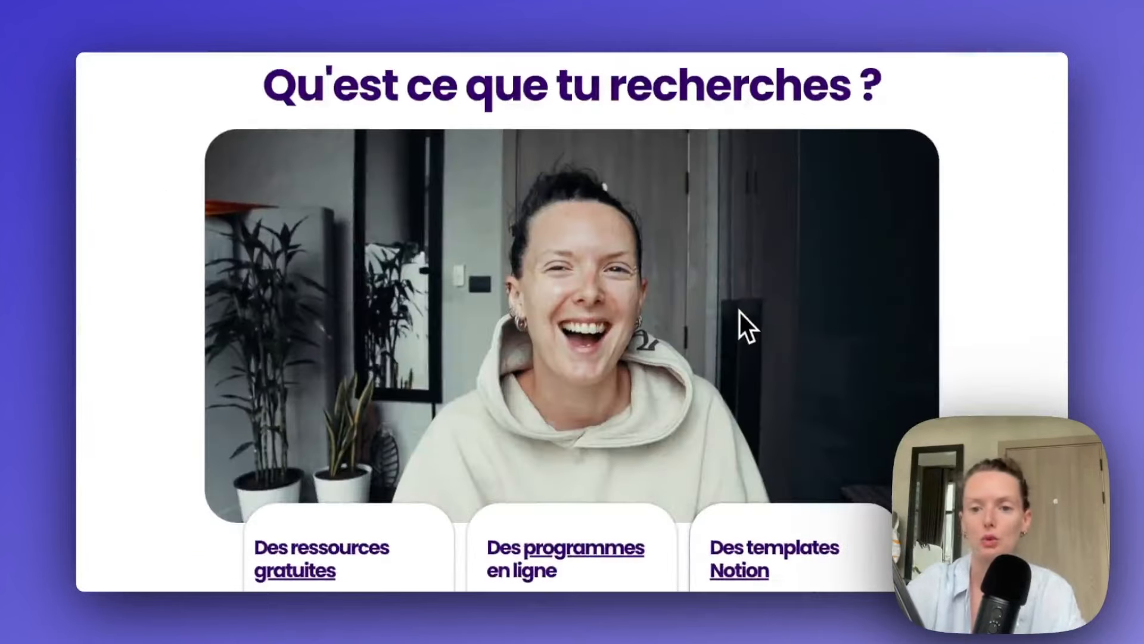
# - Examine the offer buttons on the reference page and the link settings of the ME CONTACTER button
pyautogui.scroll(-5, 739, 312)
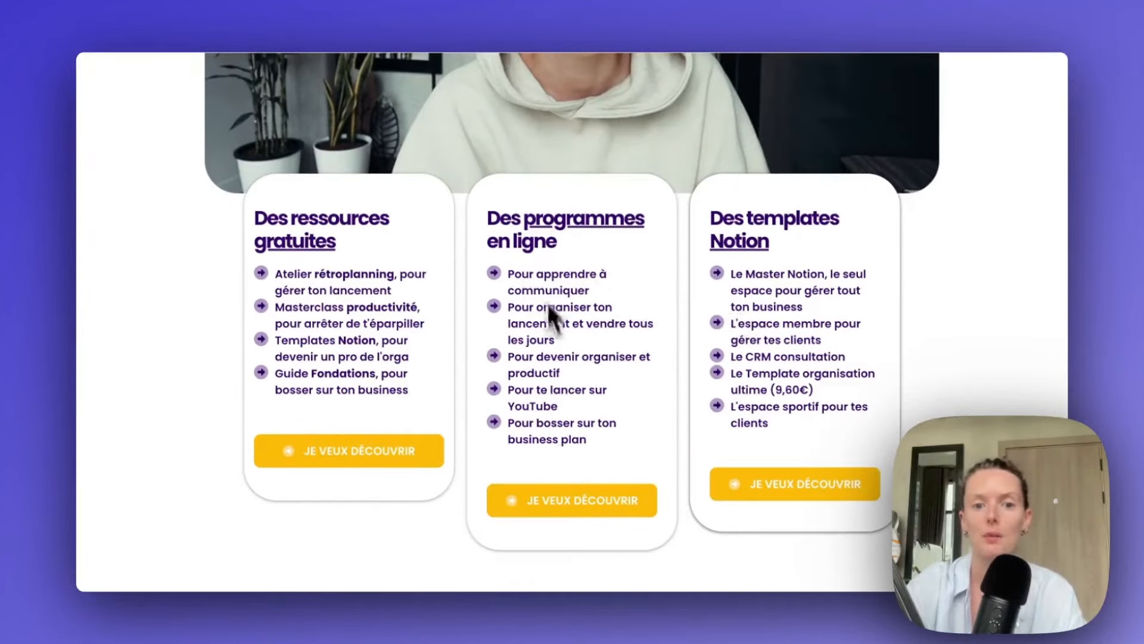
pyautogui.click(563, 512)
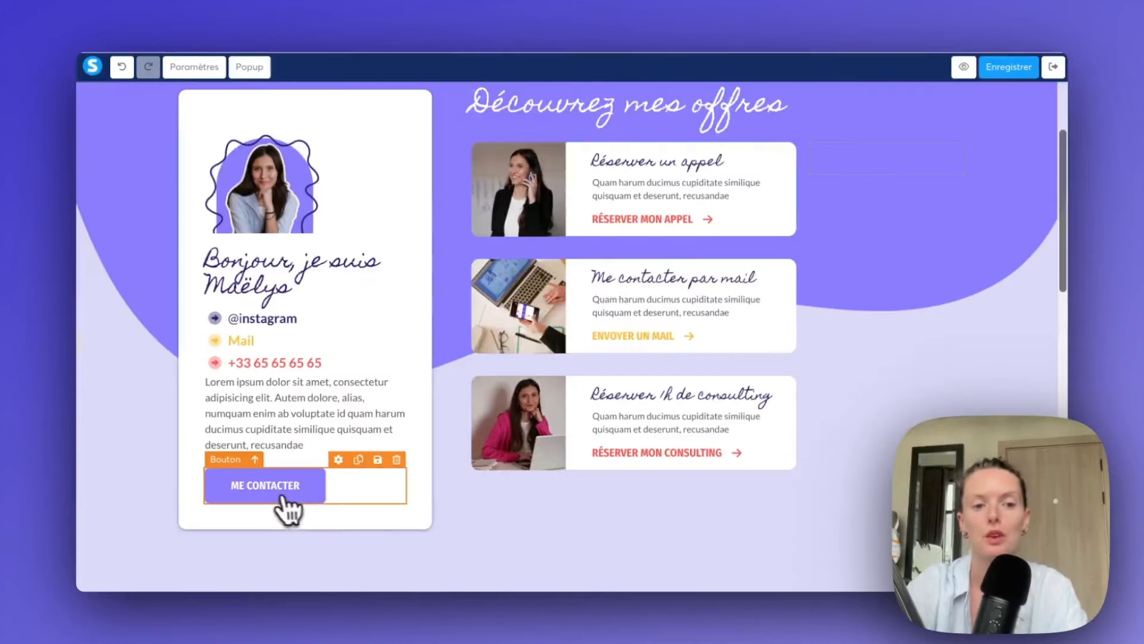
pyautogui.click(271, 498)
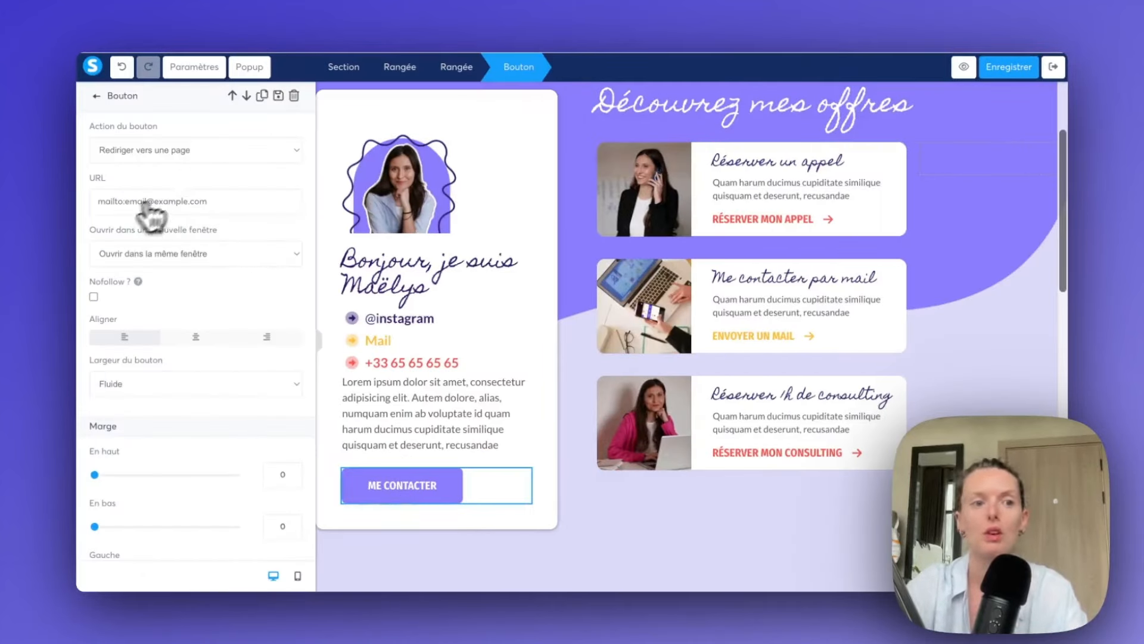
pyautogui.click(620, 514)
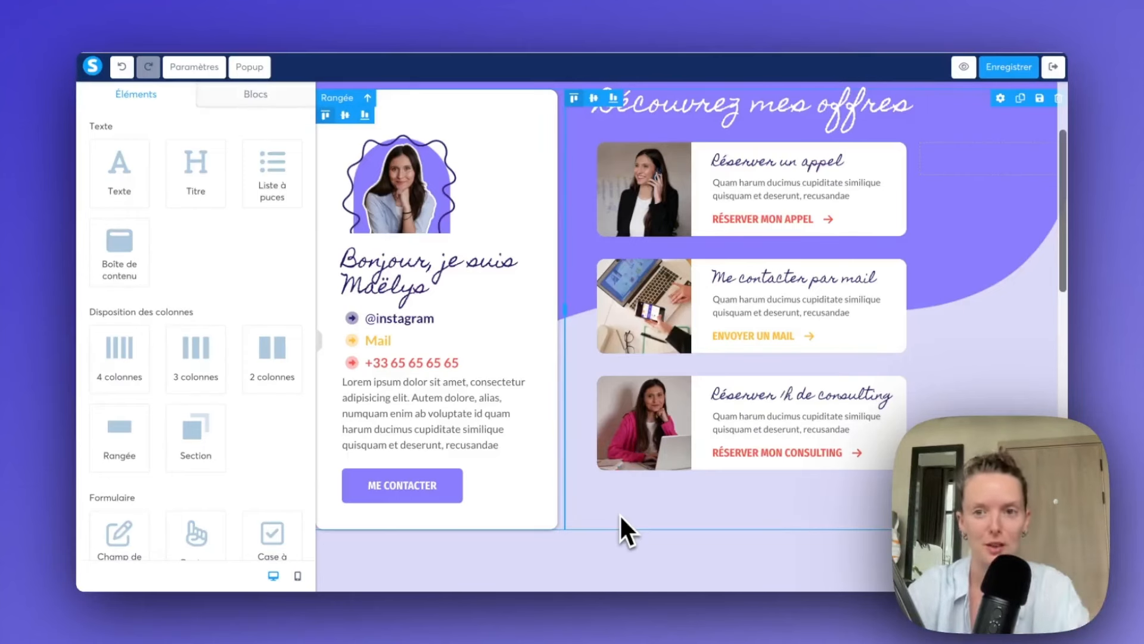
# - Add a Code HTML element between the "Me conctacter" heading and the introductory text of the contact section
pyautogui.scroll(-7, 620, 514)
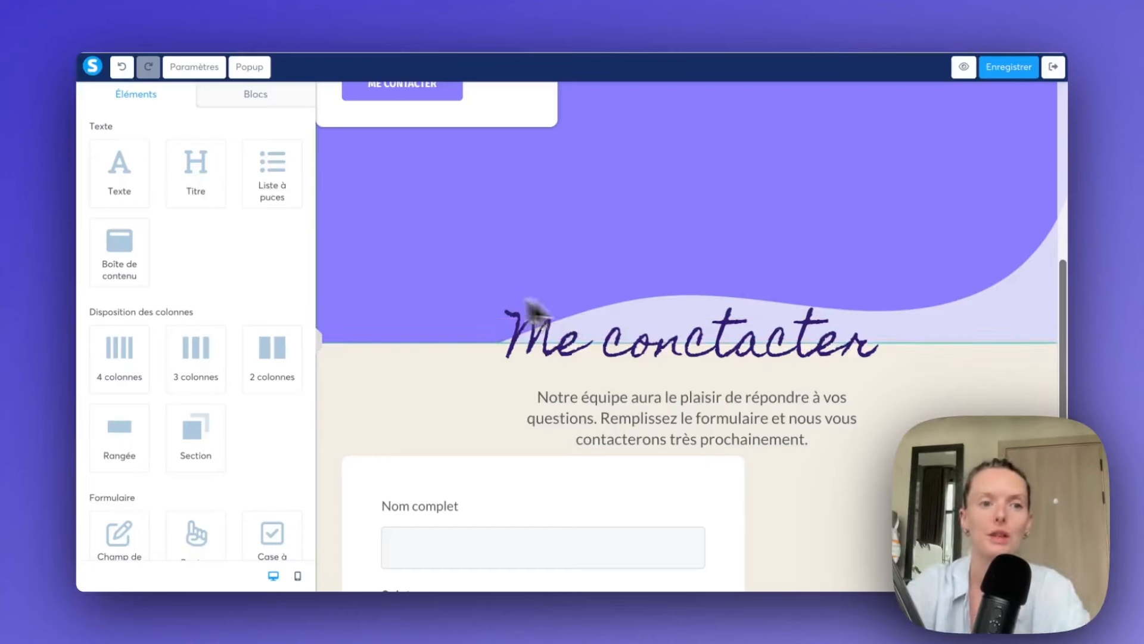
pyautogui.scroll(-10, 135, 355)
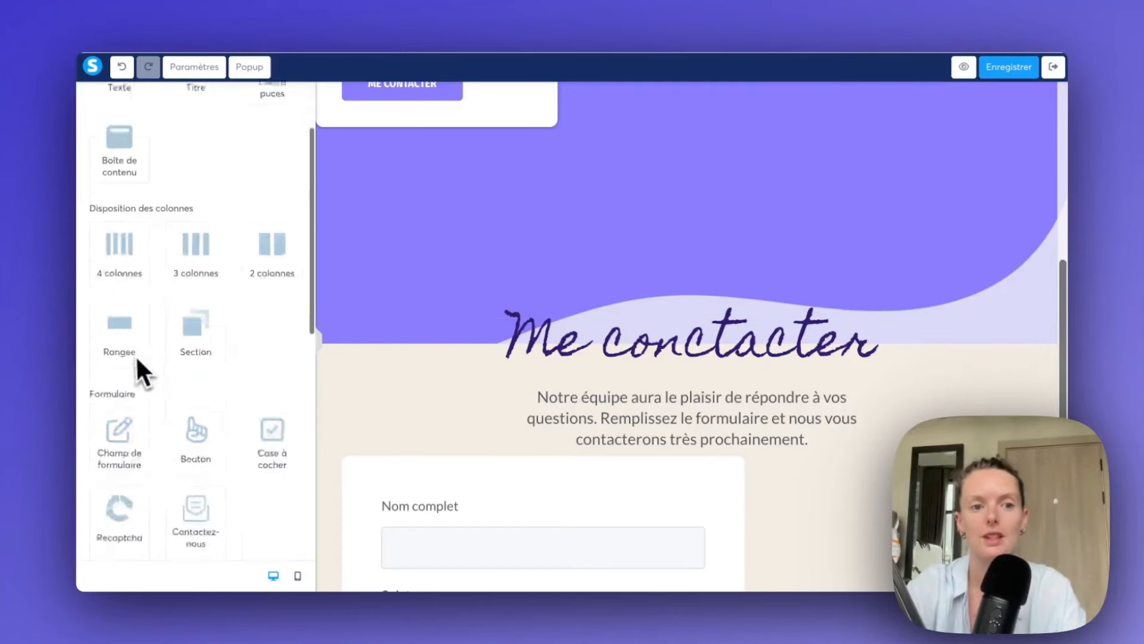
pyautogui.moveTo(121, 496); pyautogui.dragTo(610, 323)
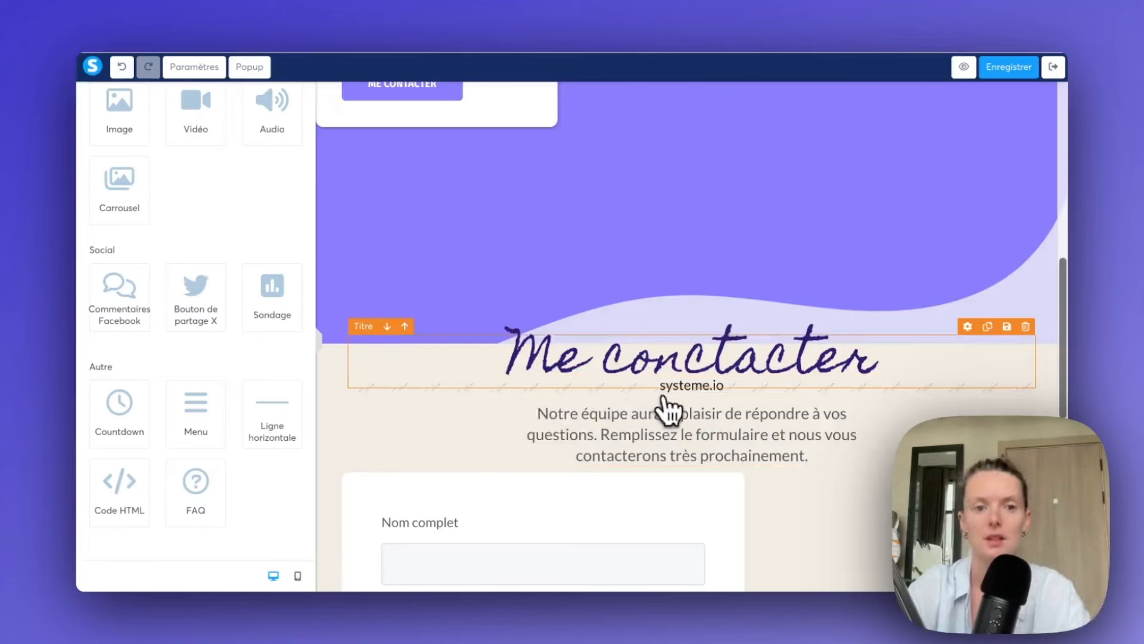
# - Replace the HTML element's default code with <div id="contact"></div> and save the code
pyautogui.click(422, 406)
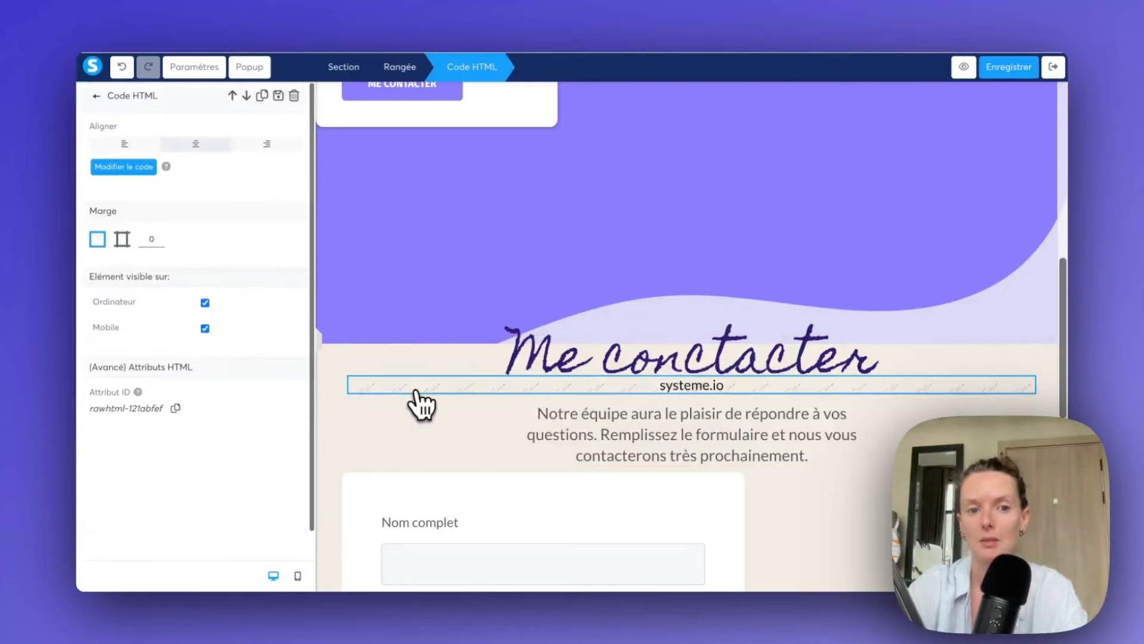
pyautogui.click(135, 172)
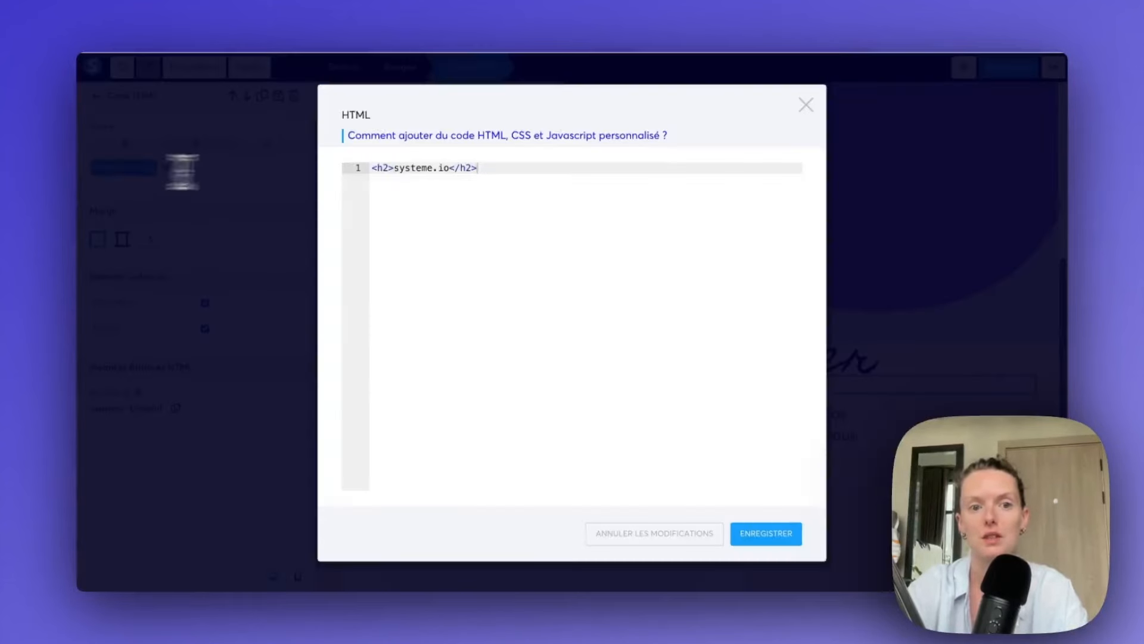
pyautogui.moveTo(486, 168); pyautogui.dragTo(356, 169)
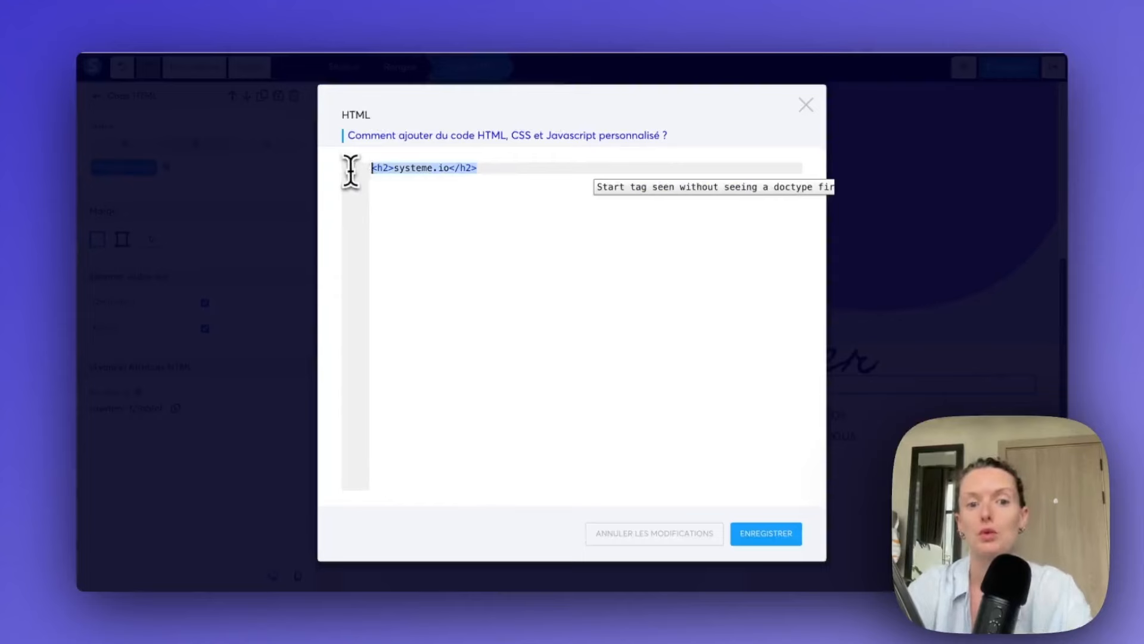
pyautogui.write('<div id="contact"></div>')
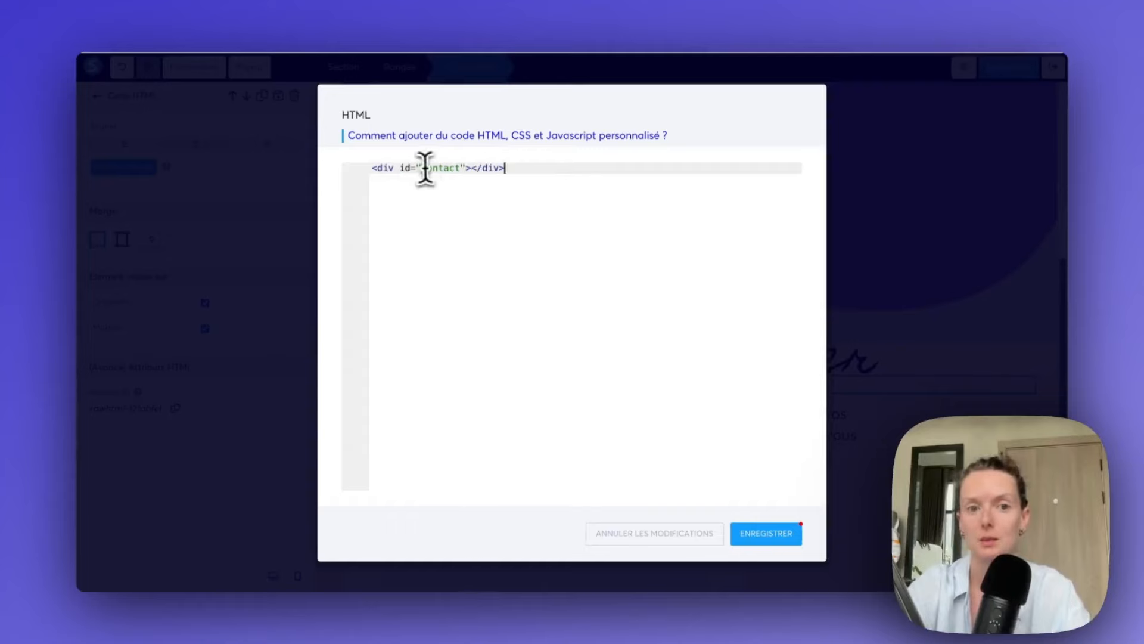
pyautogui.click(780, 534)
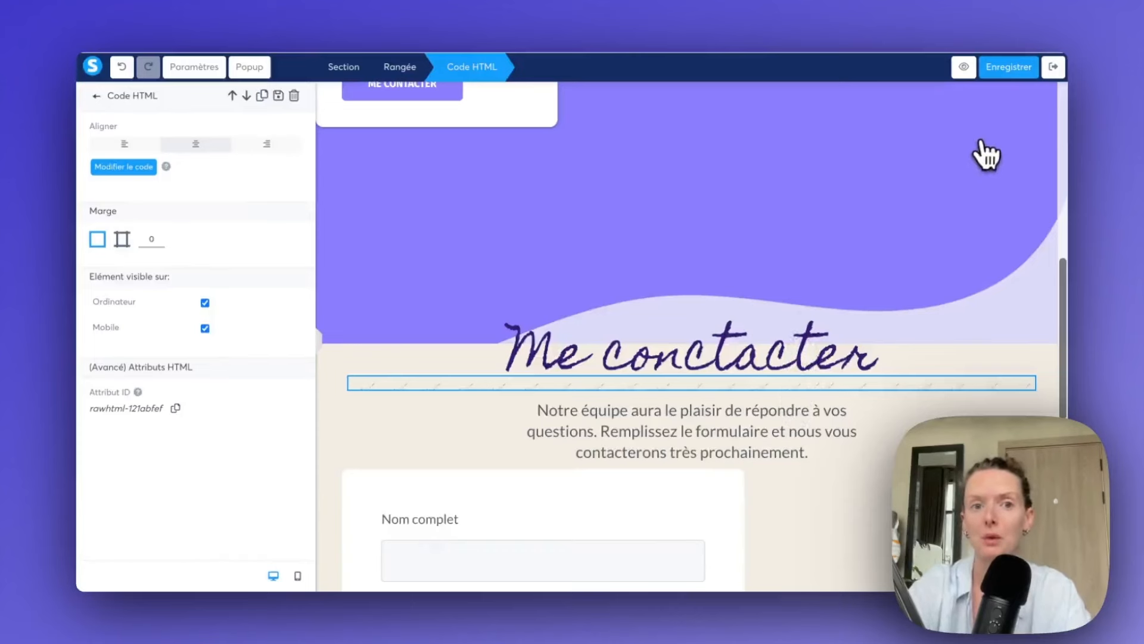
# - Save the page, and copy the Linktree page's URL from its funnel step settings
pyautogui.click(1026, 72)
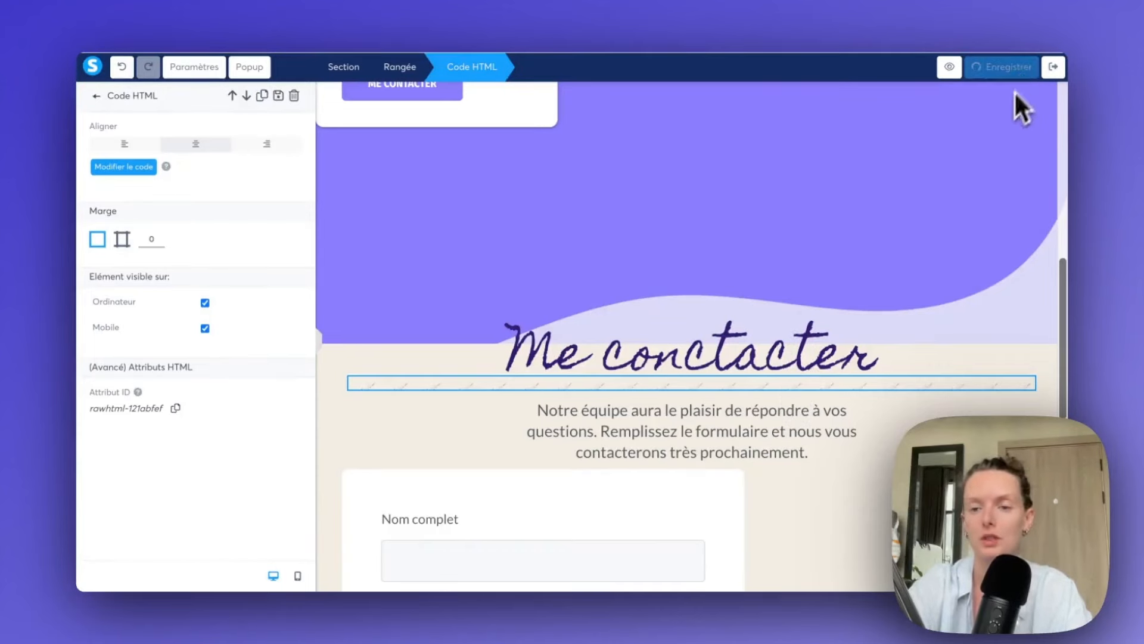
pyautogui.click(1055, 71)
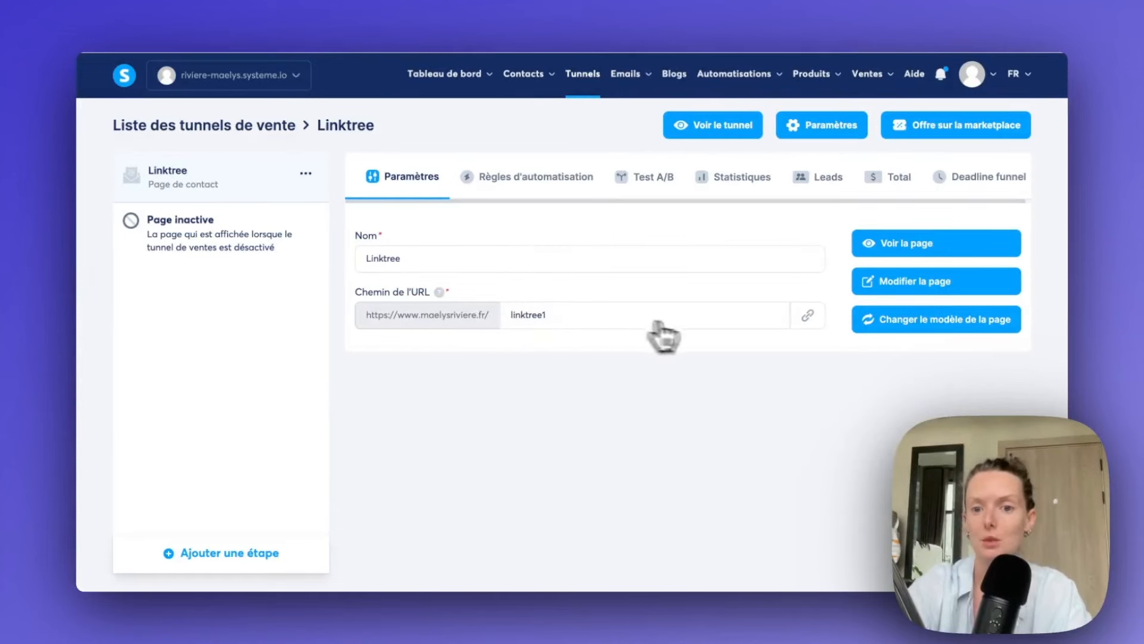
pyautogui.click(805, 320)
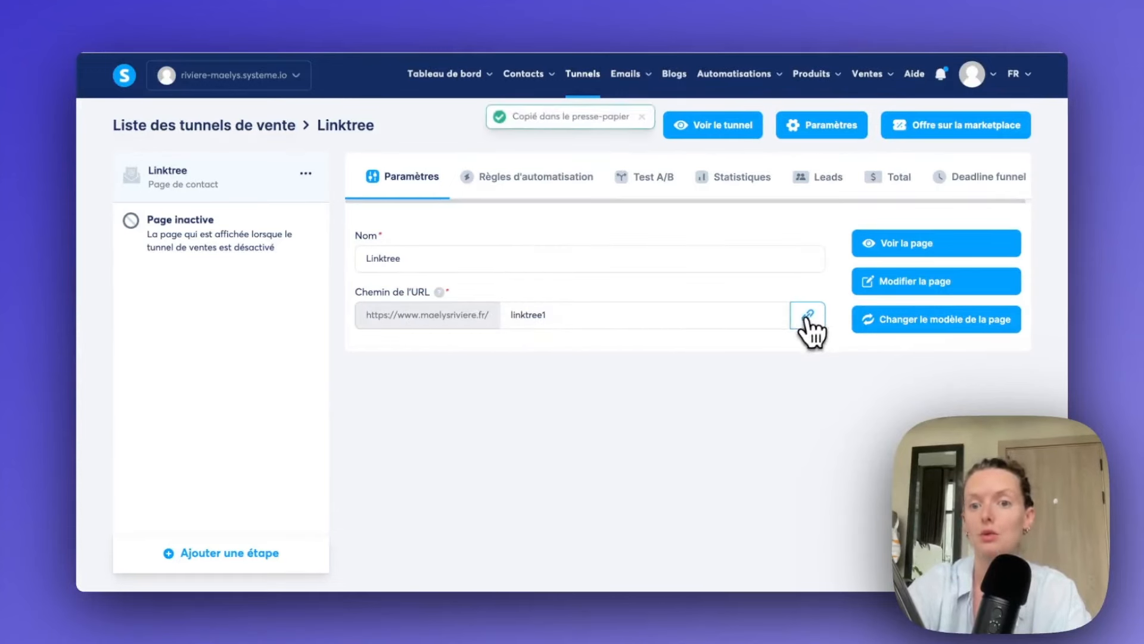
# - Reopen the page for editing and set the ME CONTACTER button's URL to the copied page address followed by #contact
pyautogui.click(907, 293)
pyautogui.scroll(-3, 536, 358)
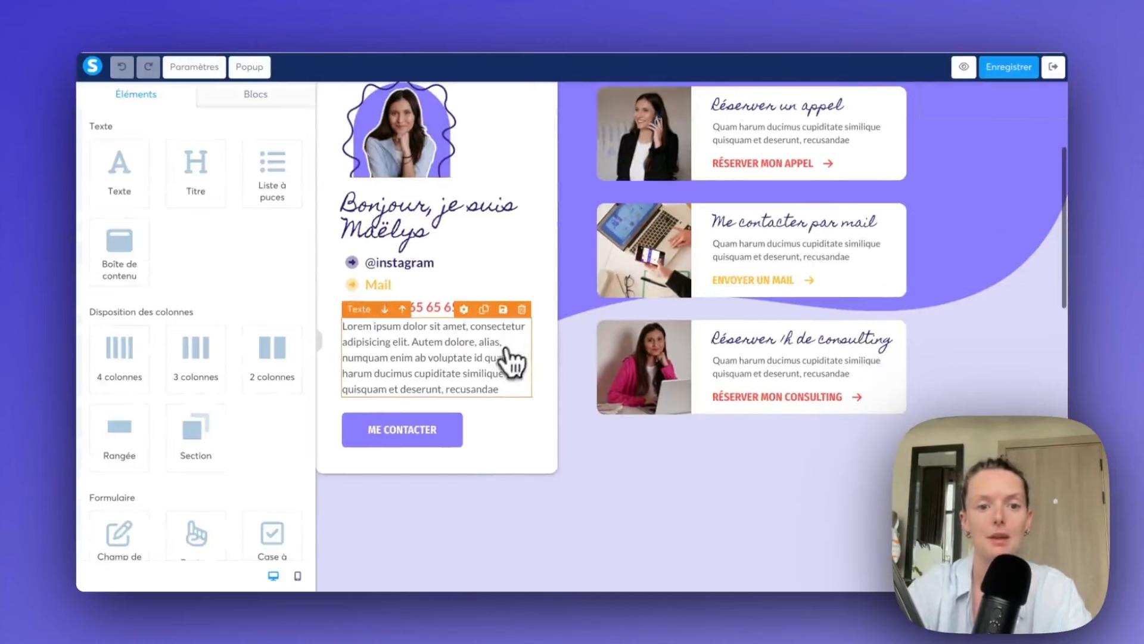
pyautogui.click(418, 430)
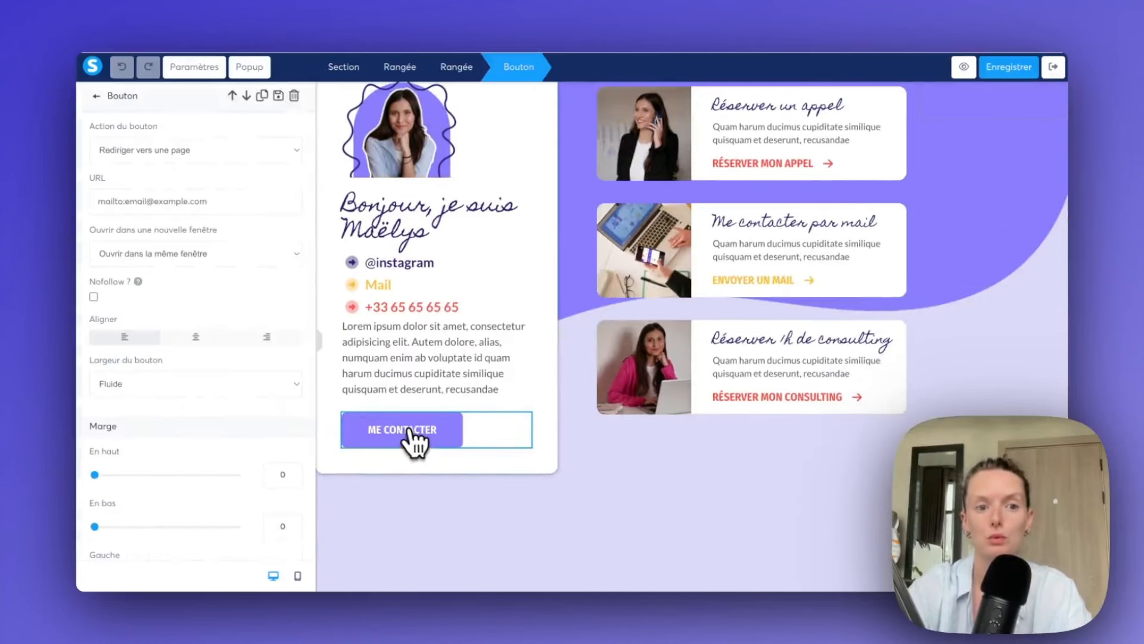
pyautogui.tripleClick(179, 201)
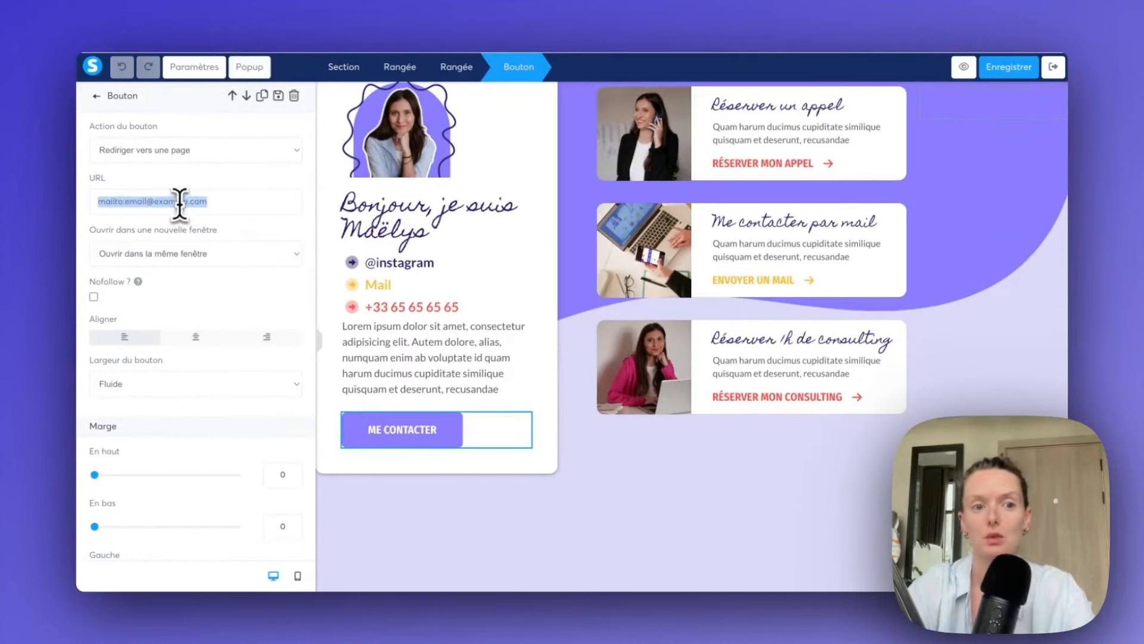
pyautogui.hotkey('ctrl', 'v')
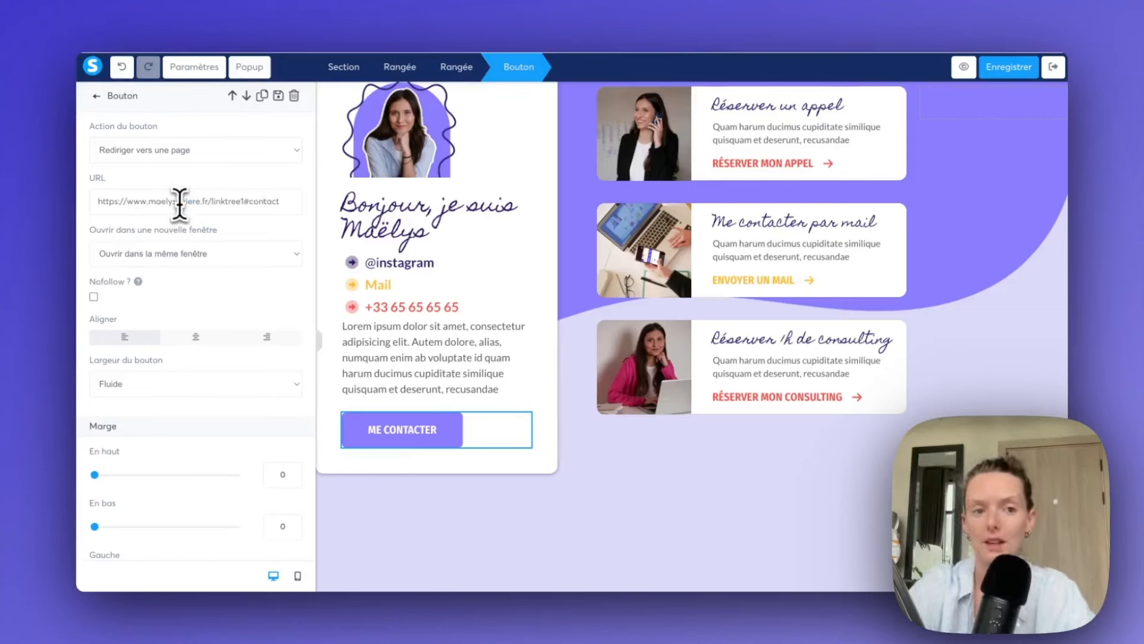
# - Copy the ME CONTACTER button's #contact link into the ENVOYER UN MAIL button's URL and check both buttons
pyautogui.moveTo(301, 202); pyautogui.dragTo(168, 202)
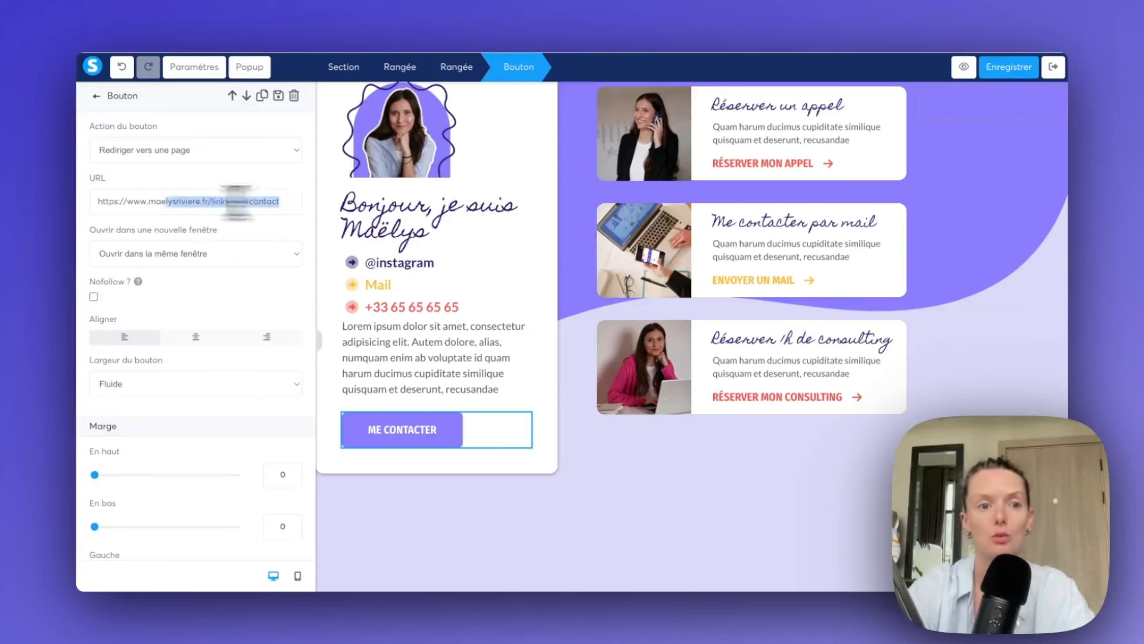
pyautogui.moveTo(237, 201); pyautogui.dragTo(80, 202)
pyautogui.click(787, 281)
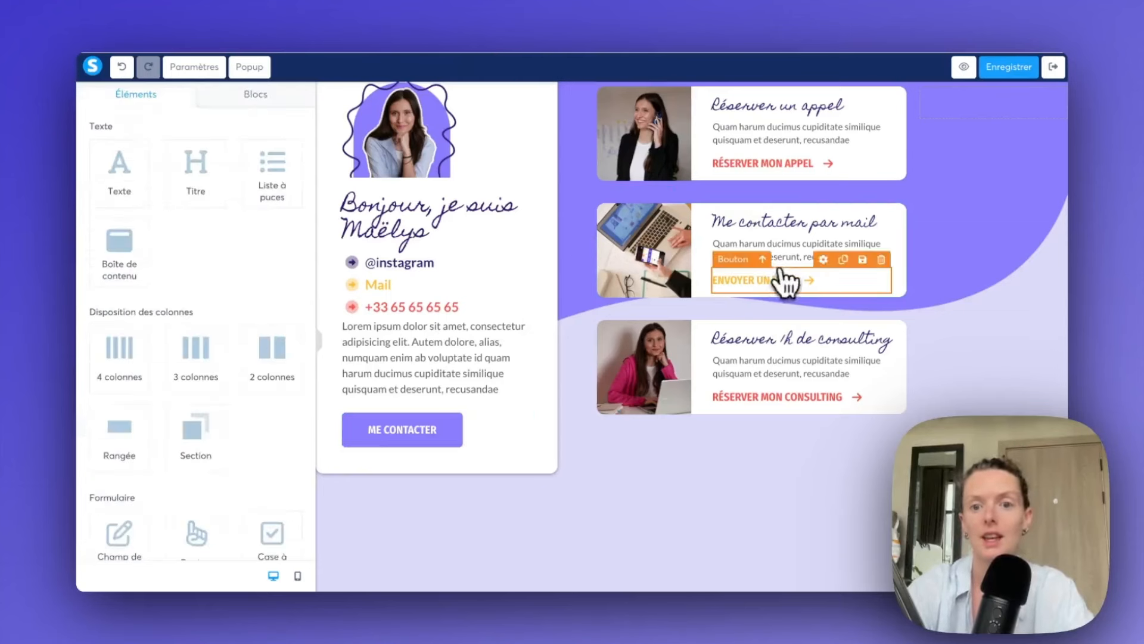
pyautogui.click(188, 202)
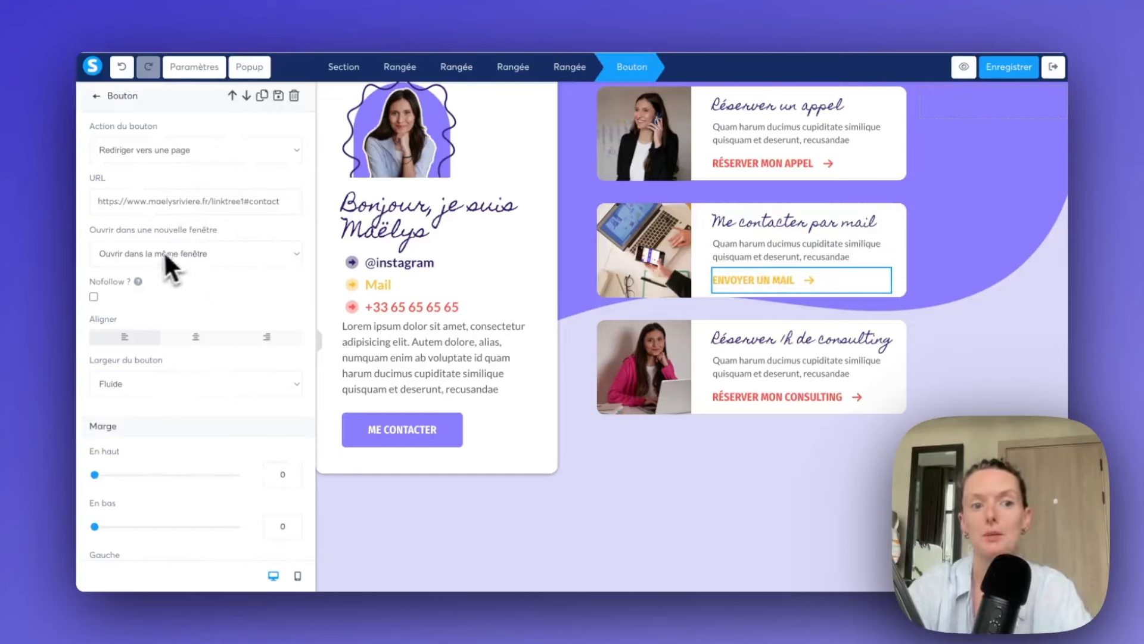
pyautogui.click(383, 431)
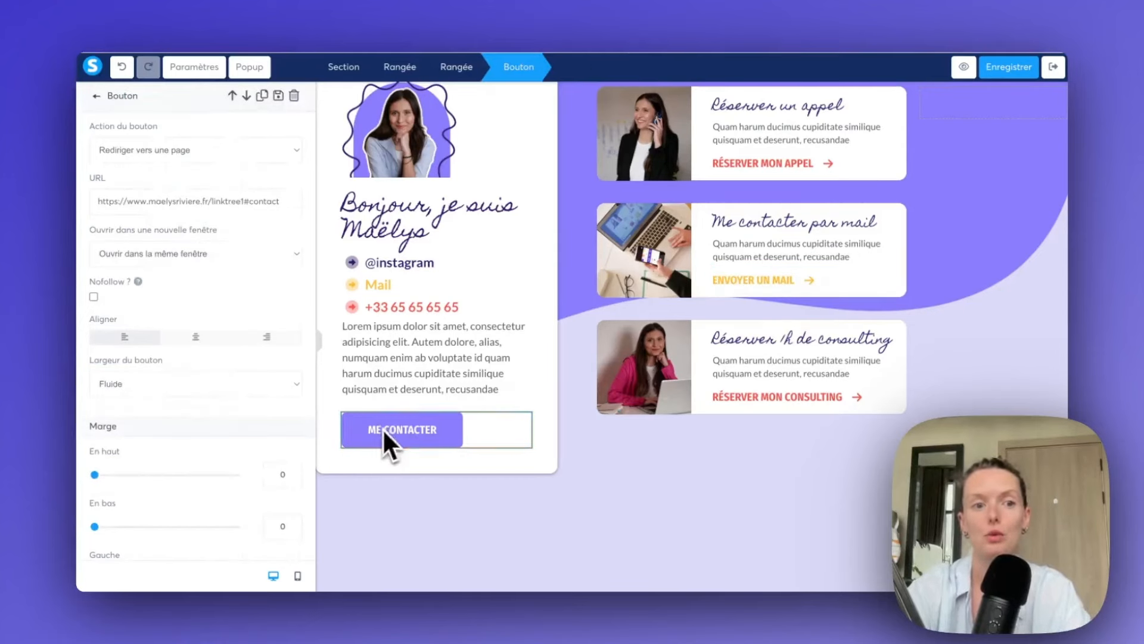
pyautogui.click(703, 481)
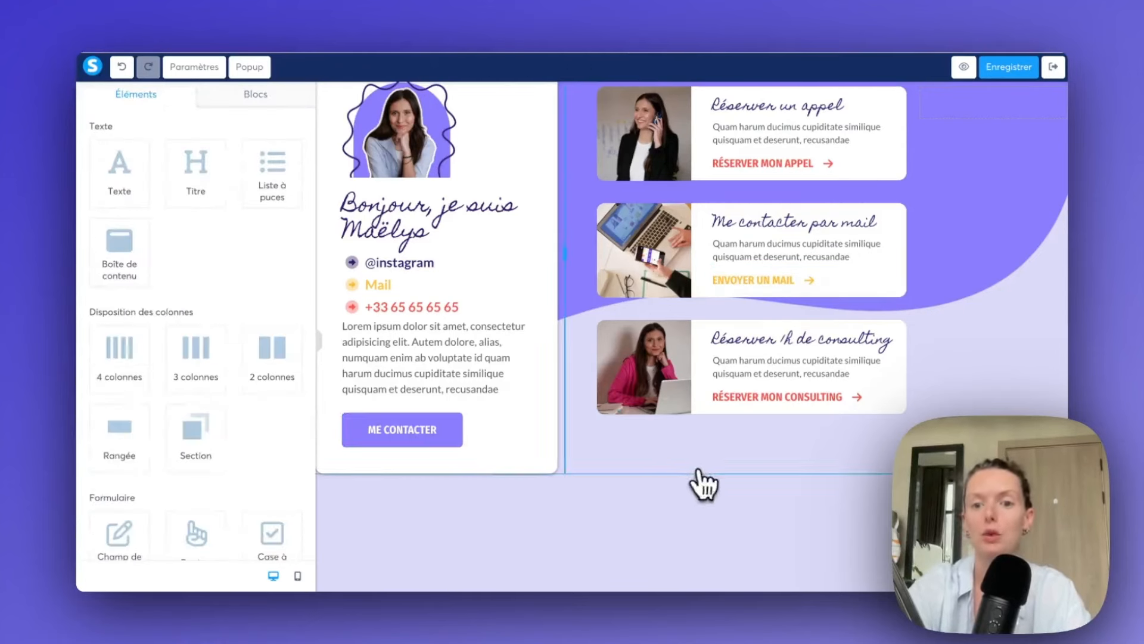
# - Set the RÉSERVER MON CONSULTING button to open in a new window and check the same option on the RÉSERVER MON APPEL button
pyautogui.click(757, 397)
pyautogui.click(226, 253)
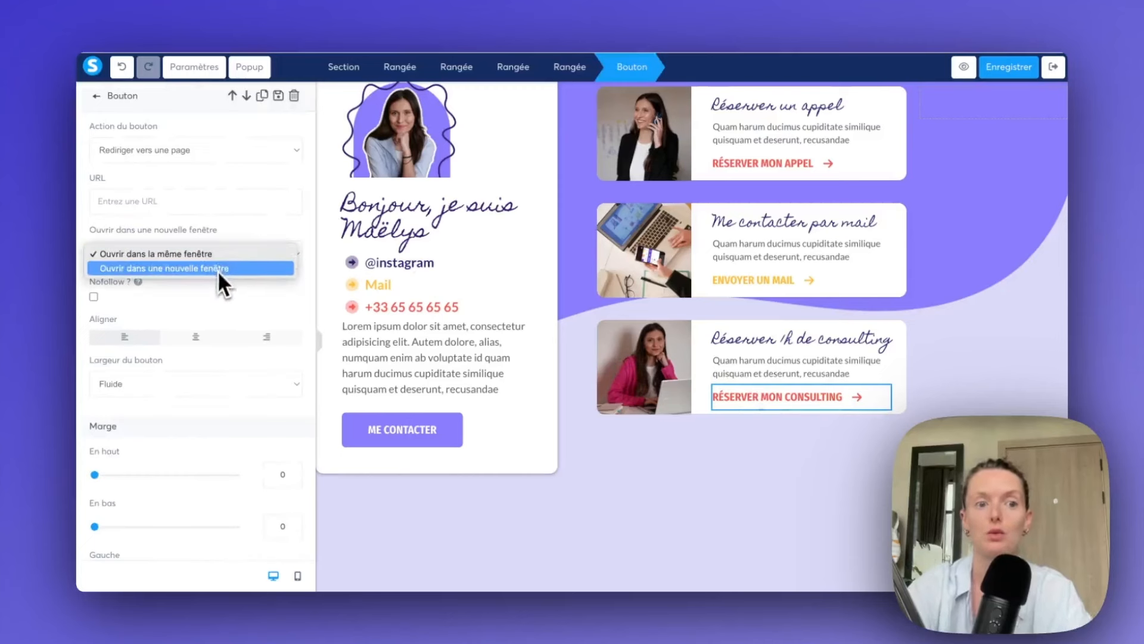
pyautogui.click(217, 270)
pyautogui.click(770, 171)
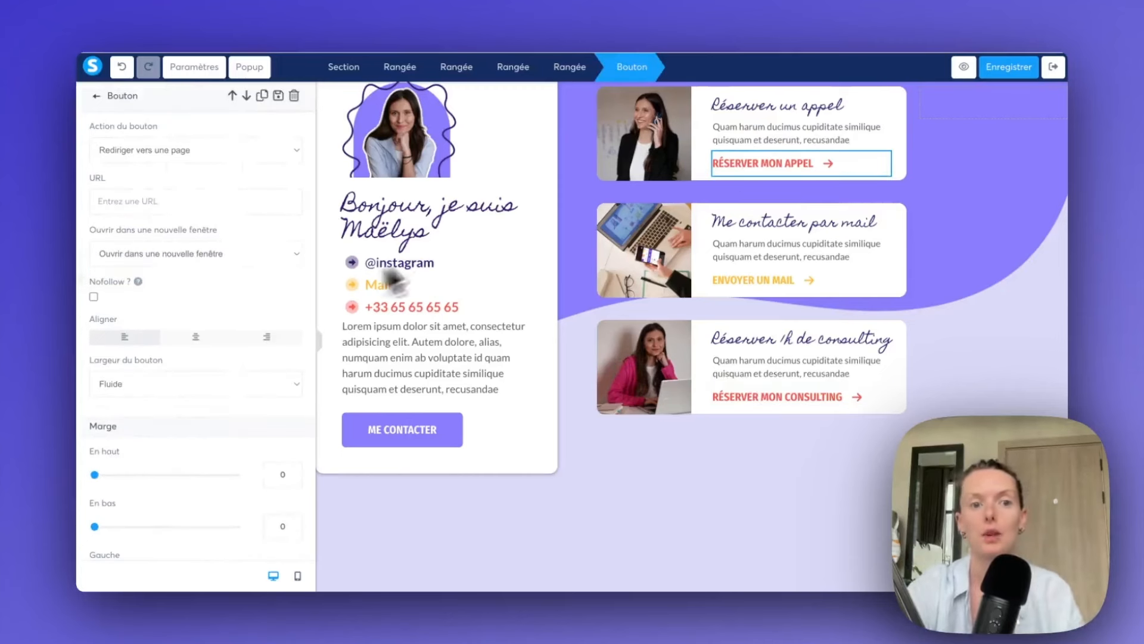
pyautogui.click(688, 480)
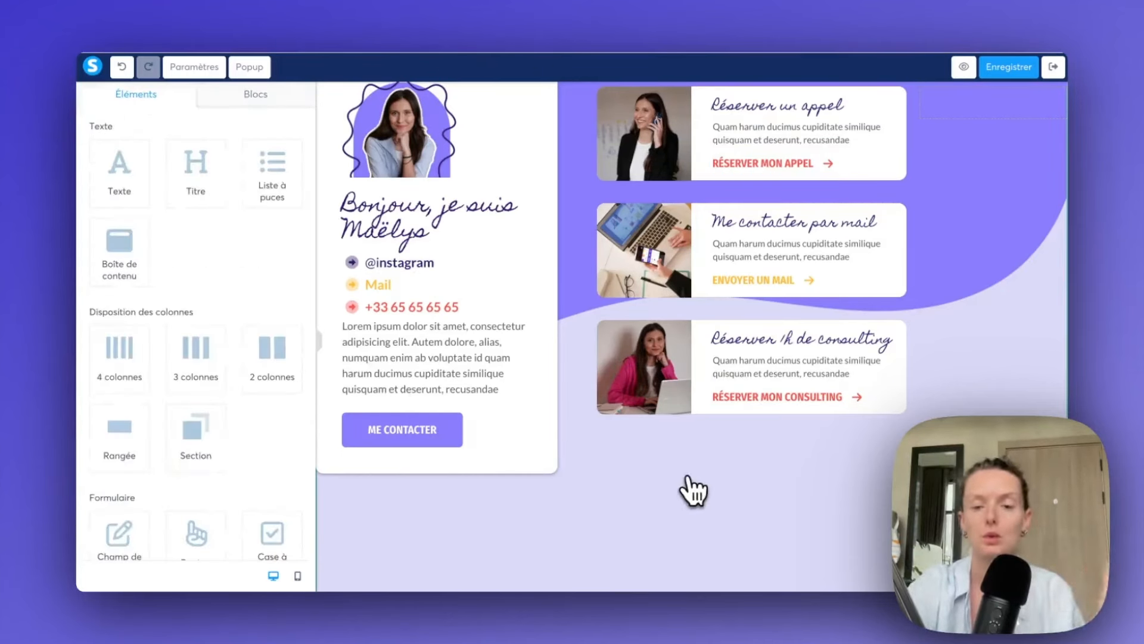
# - Save the page, exit the editor and copy the Linktree page's URL from the funnel step settings
pyautogui.click(1009, 67)
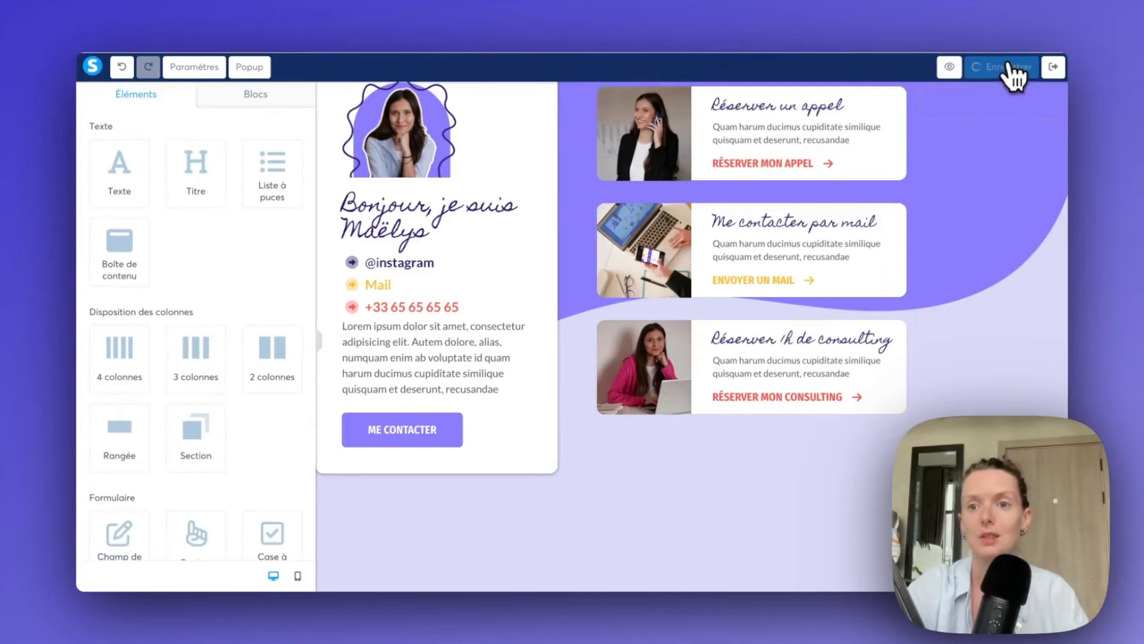
pyautogui.click(1052, 69)
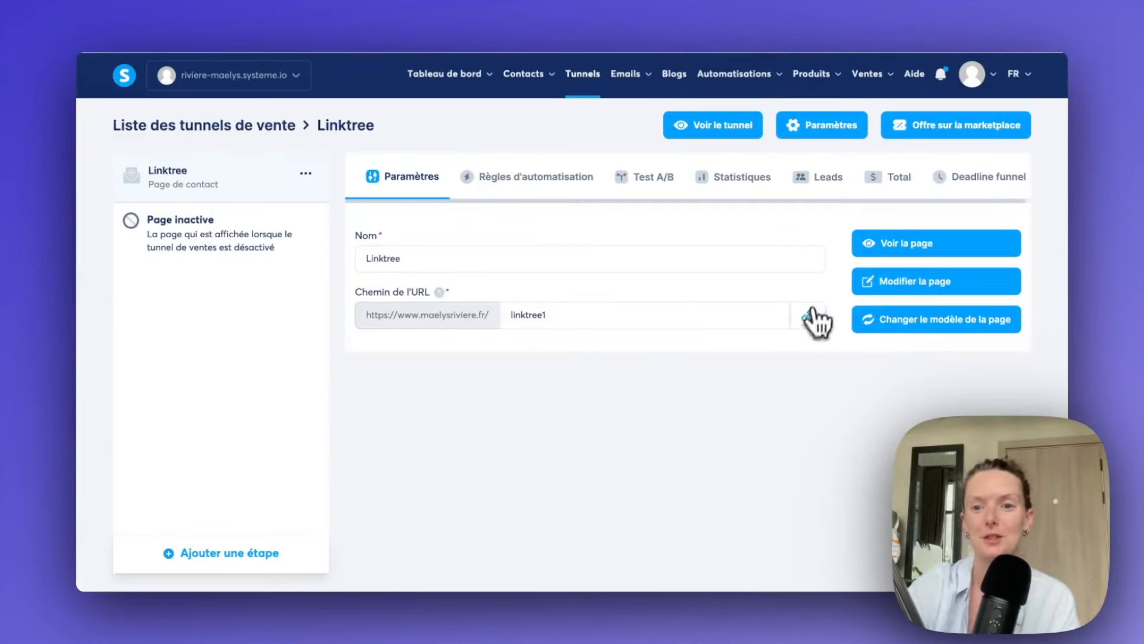
pyautogui.click(808, 315)
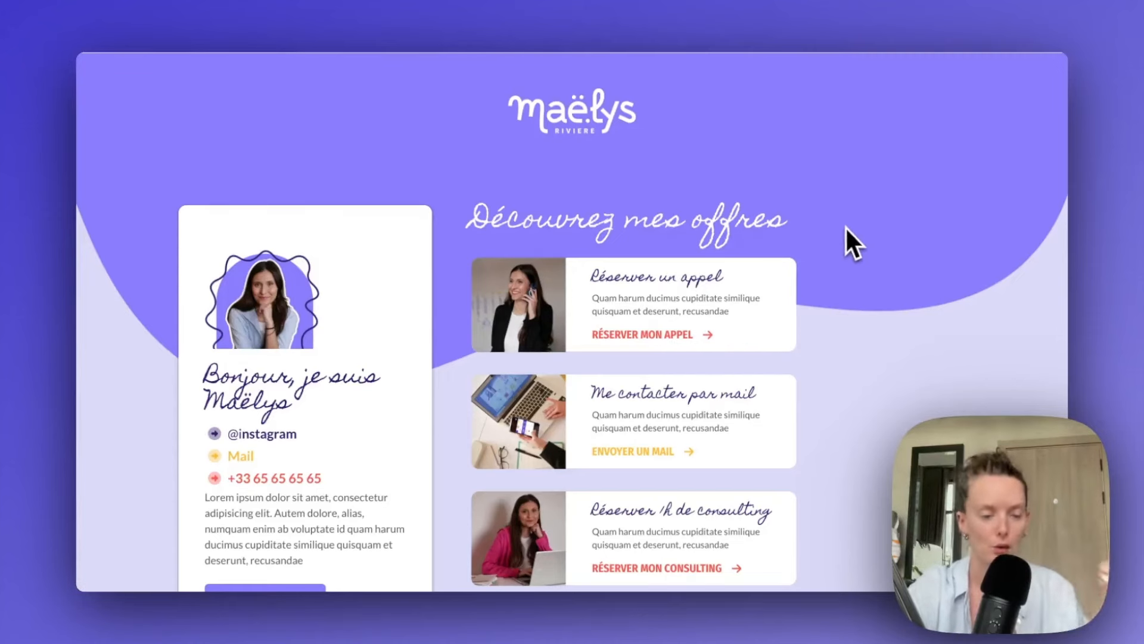
# - Test the ENVOYER UN MAIL and ME CONTACTER buttons on the live page, checking where each lands in the contact section
pyautogui.scroll(-2, 845, 228)
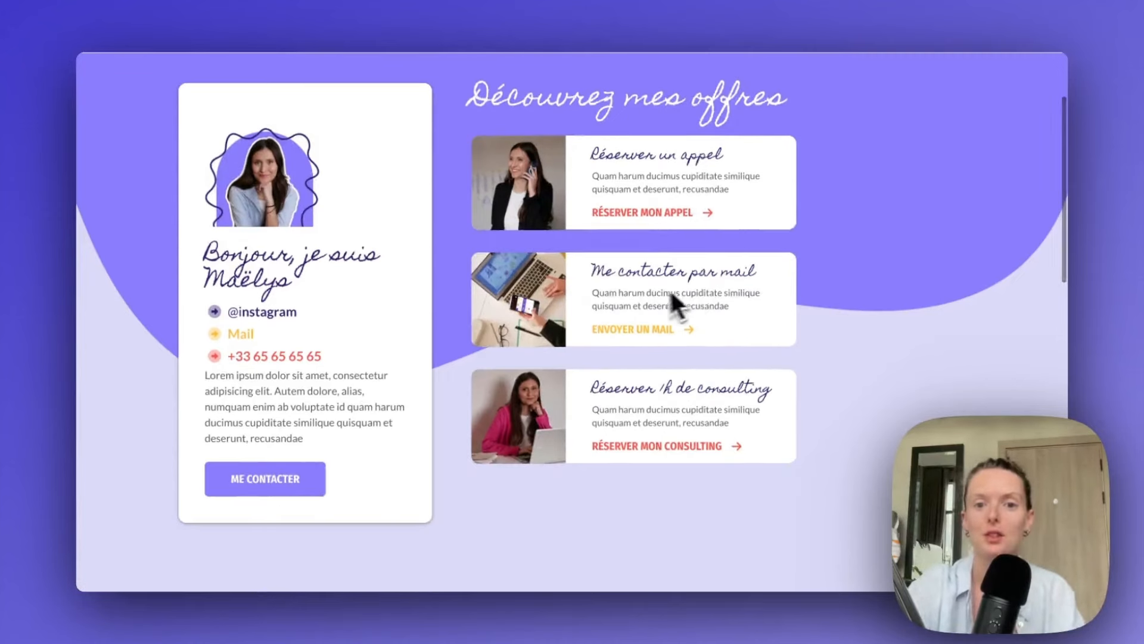
pyautogui.click(630, 331)
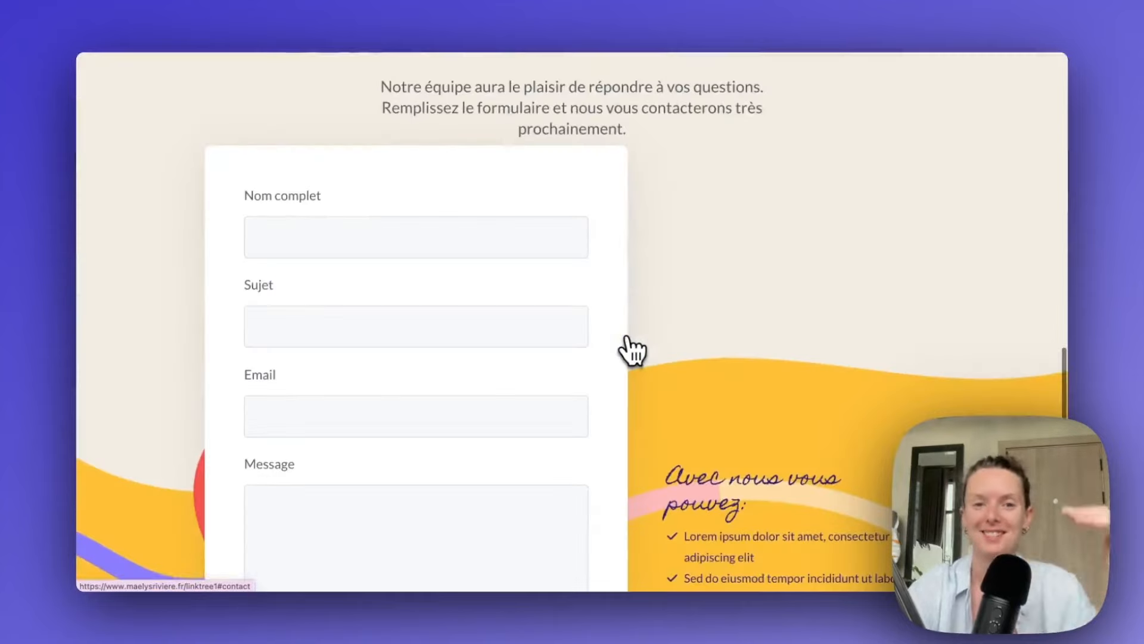
pyautogui.scroll(10, 627, 338)
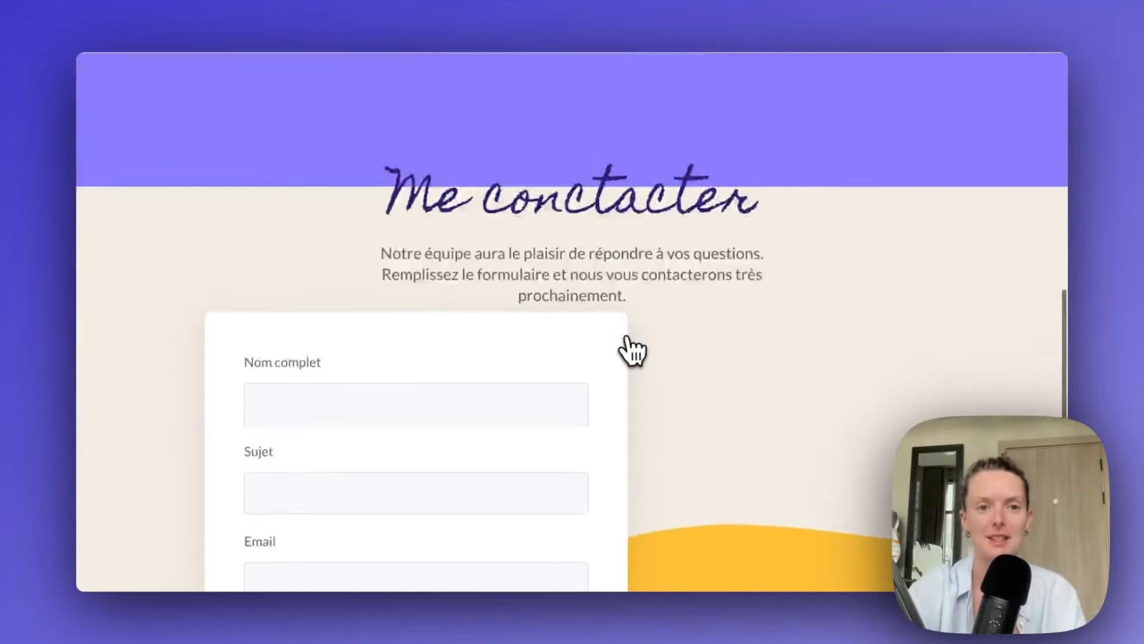
pyautogui.click(270, 381)
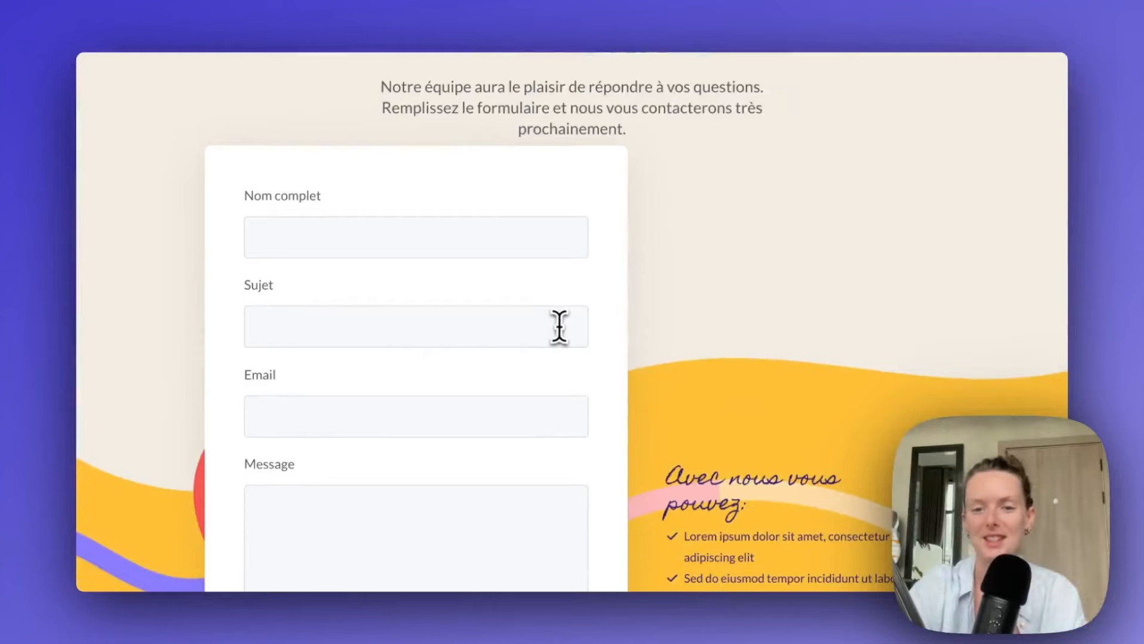
pyautogui.scroll(5, 559, 325)
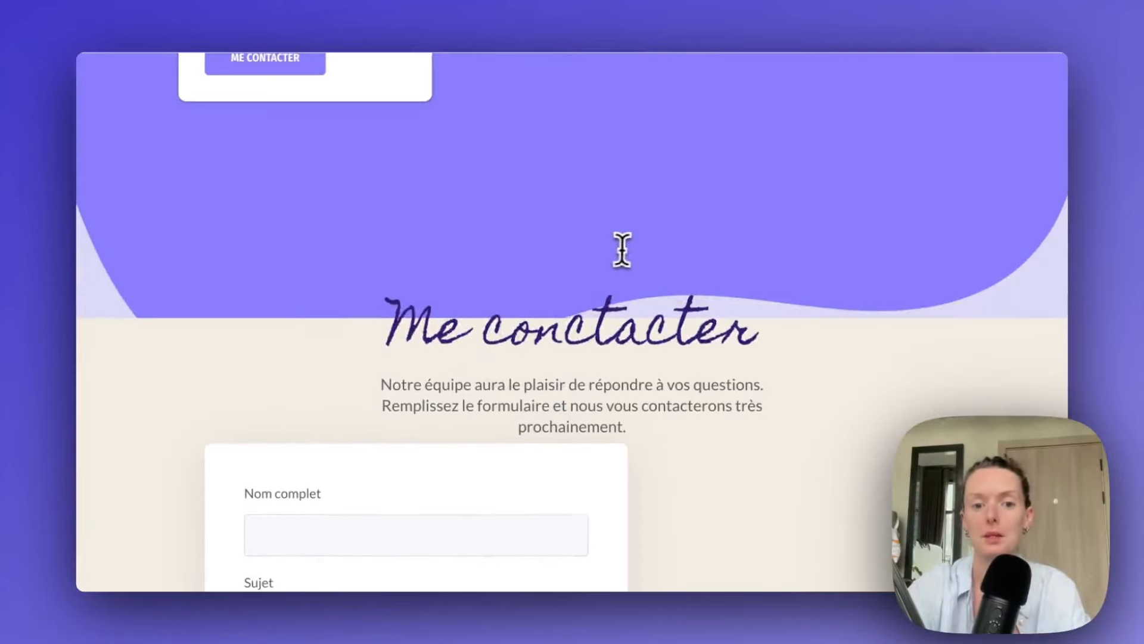
pyautogui.scroll(-7, 622, 249)
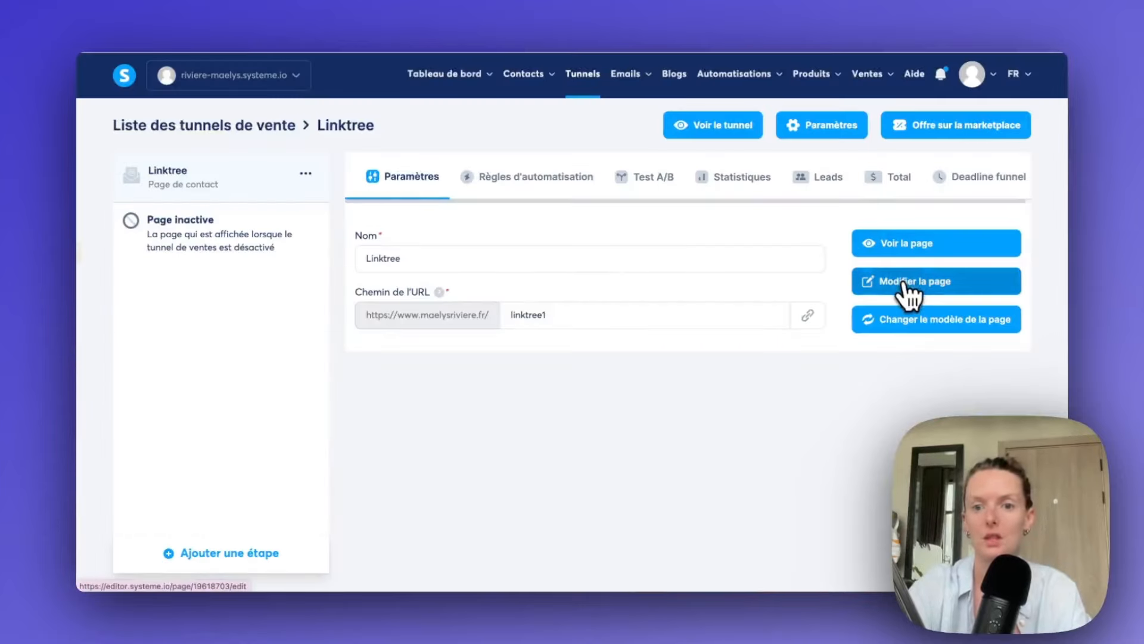
# - Reopen the page for editing, move the HTML anchor element above the contact section's title and save the page
pyautogui.click(907, 289)
pyautogui.scroll(-3, 678, 421)
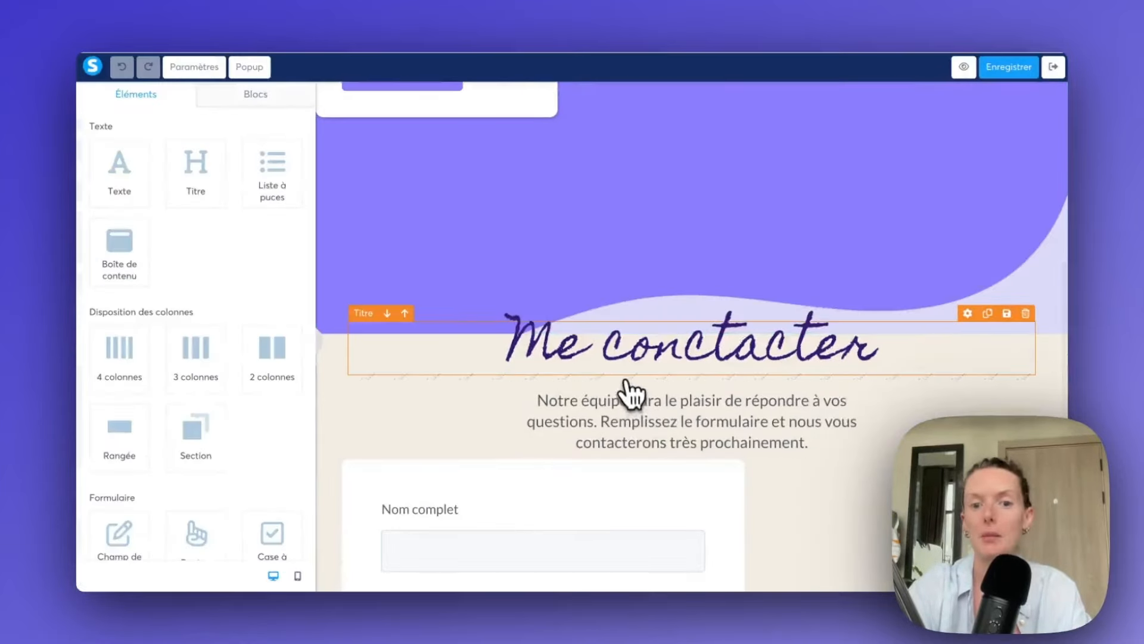
pyautogui.moveTo(399, 384); pyautogui.dragTo(612, 120)
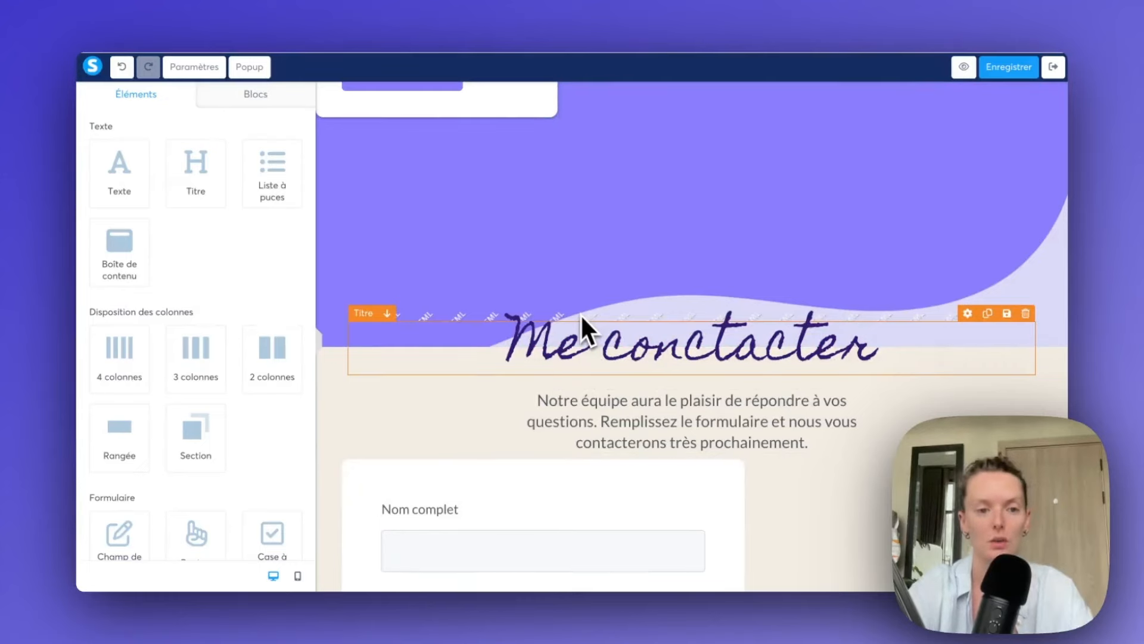
pyautogui.click(1013, 68)
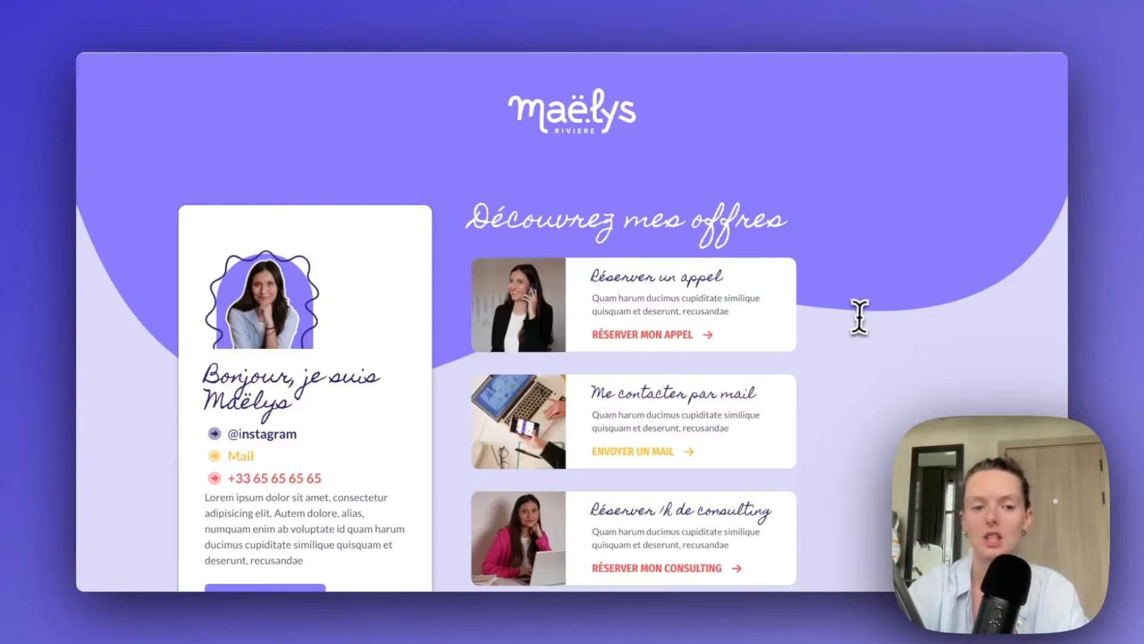
# - Test the ME CONTACTER button on the updated live page and check where it lands in the contact section
pyautogui.scroll(-4, 858, 316)
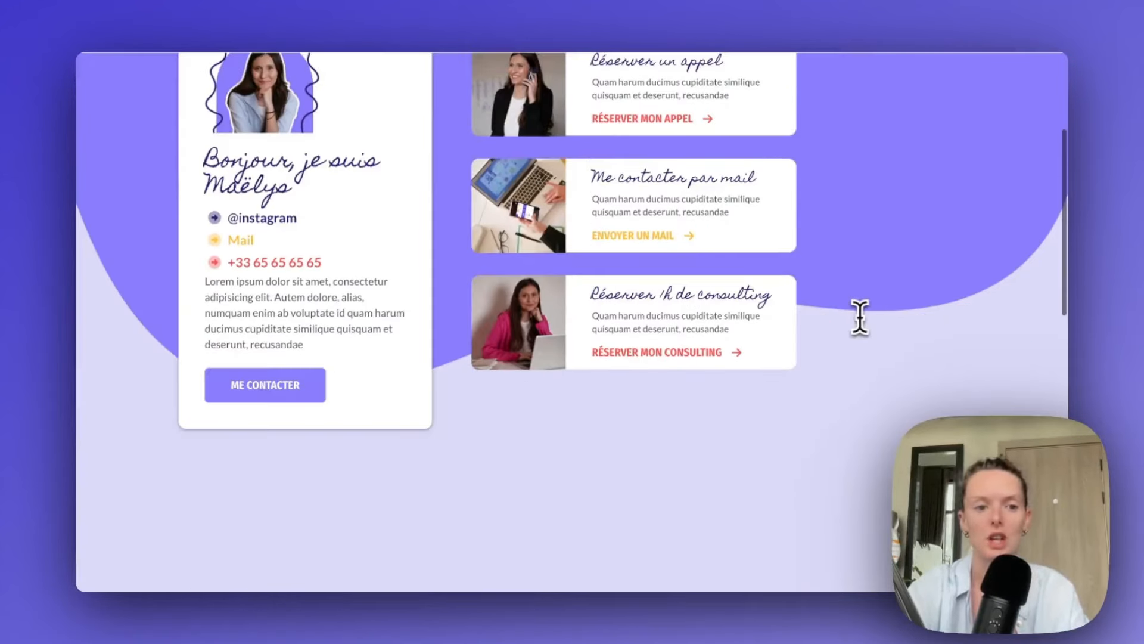
pyautogui.click(277, 390)
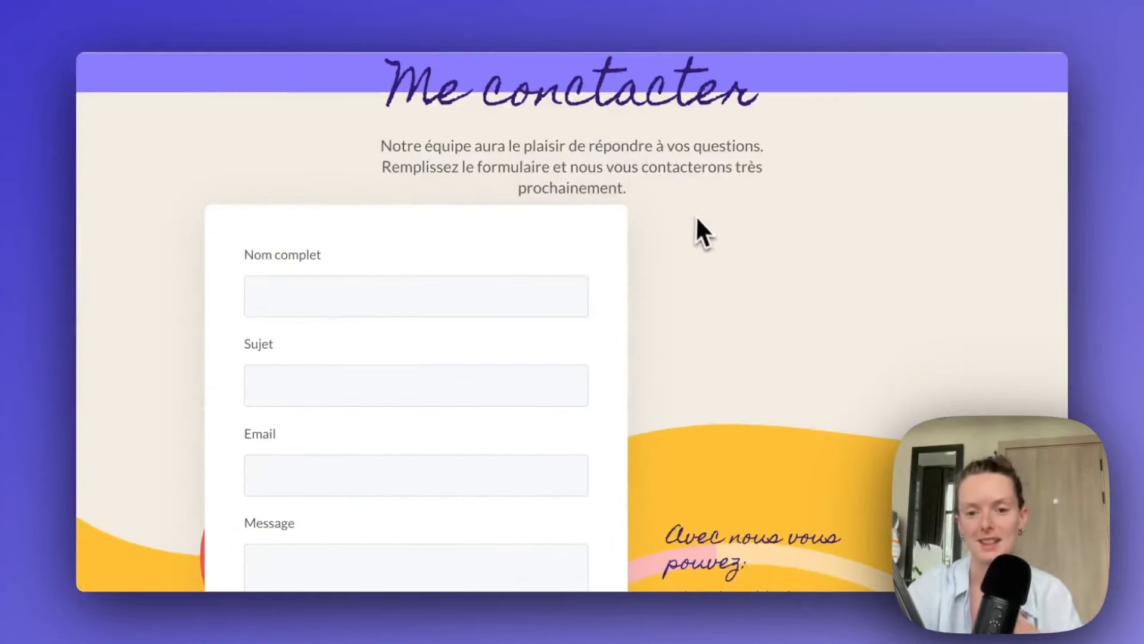
pyautogui.scroll(-1, 698, 229)
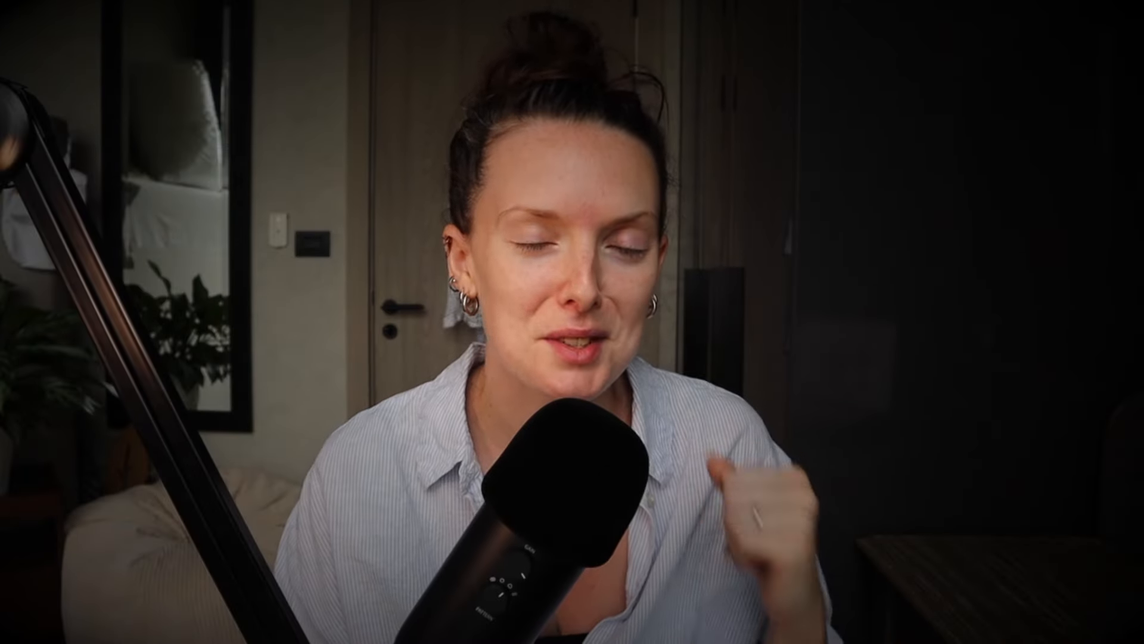